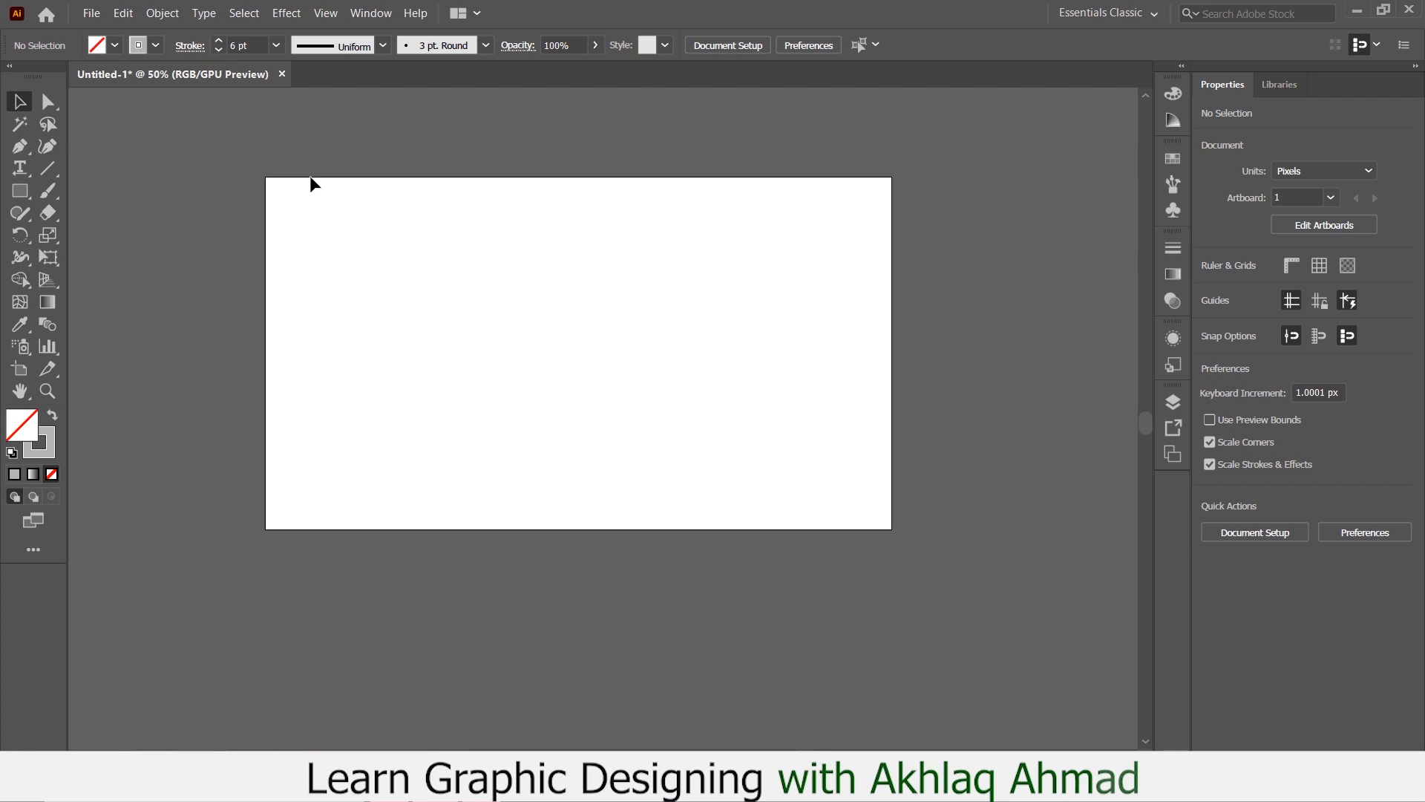
Draw a rectangle about 747 by 265 px in the upper part of the artboard.
left_click(46, 108)
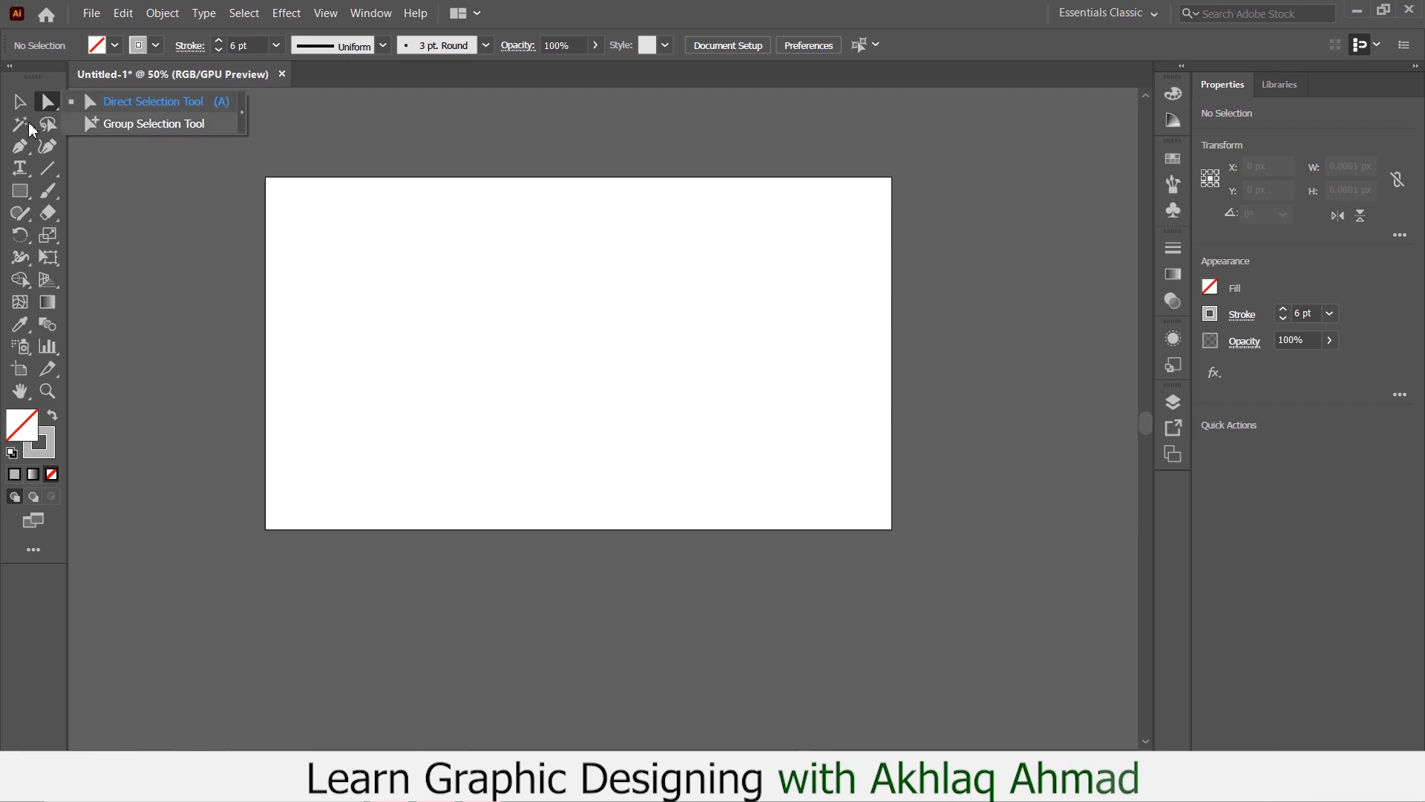
left_click(141, 107)
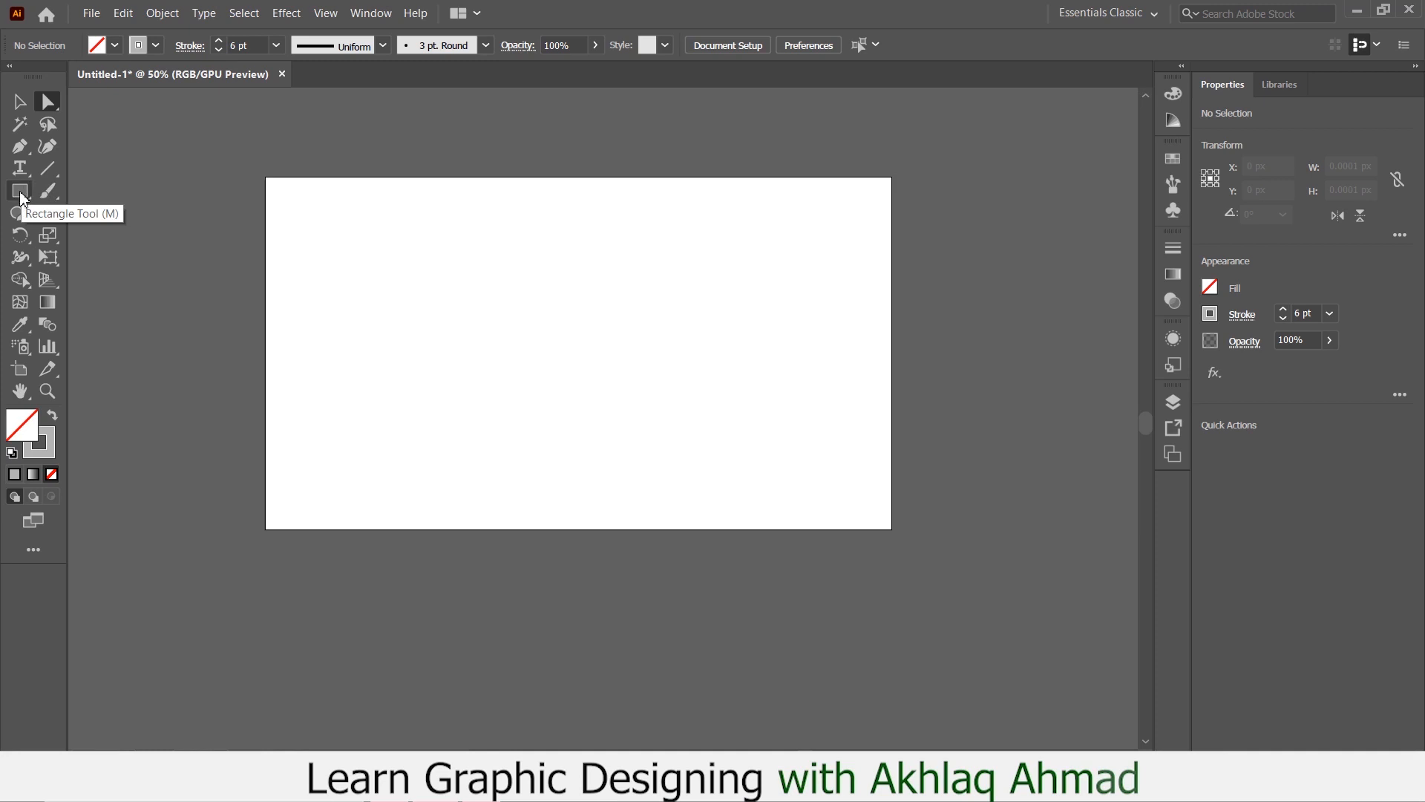
left_click(23, 197)
left_click(103, 193)
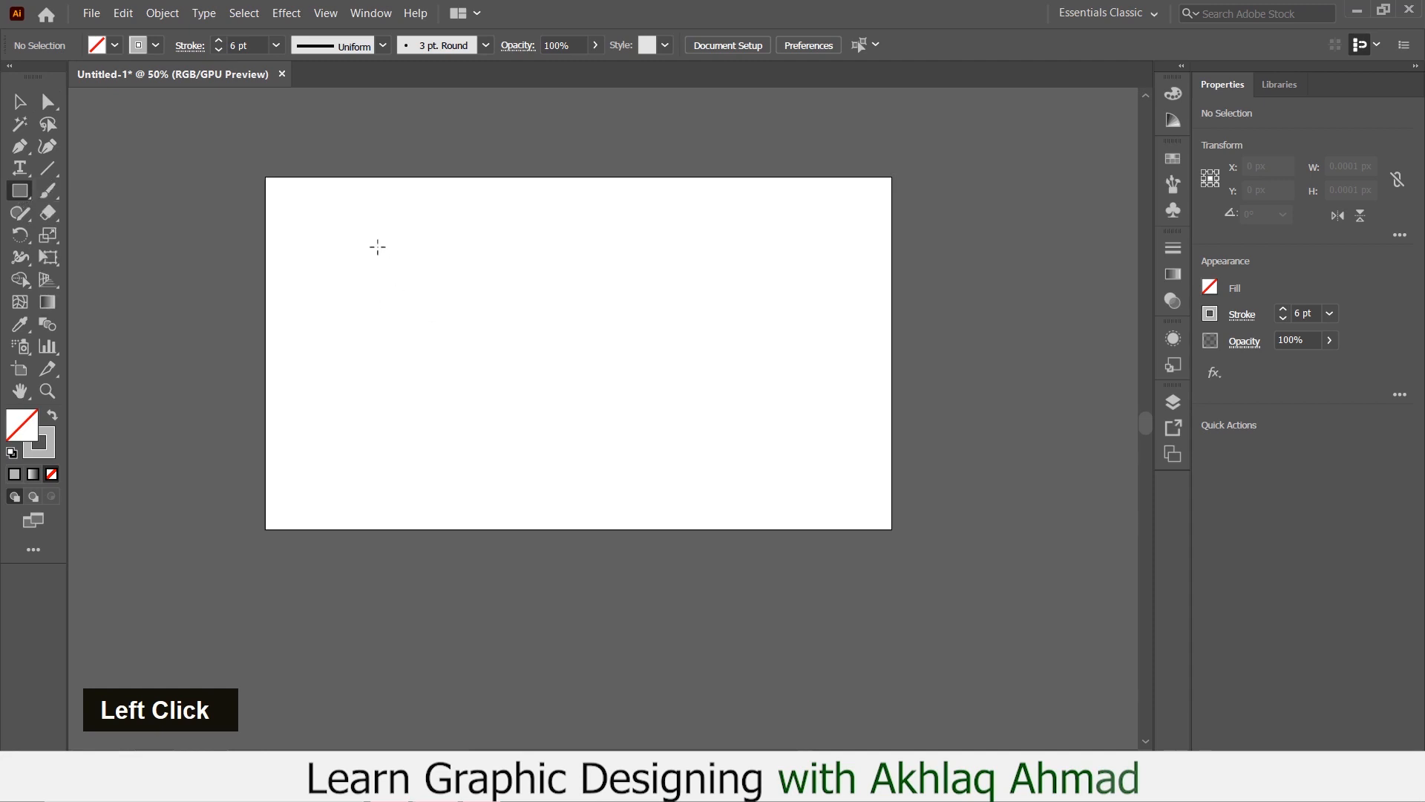
left_click_drag(346, 232, 713, 362)
left_click(20, 102)
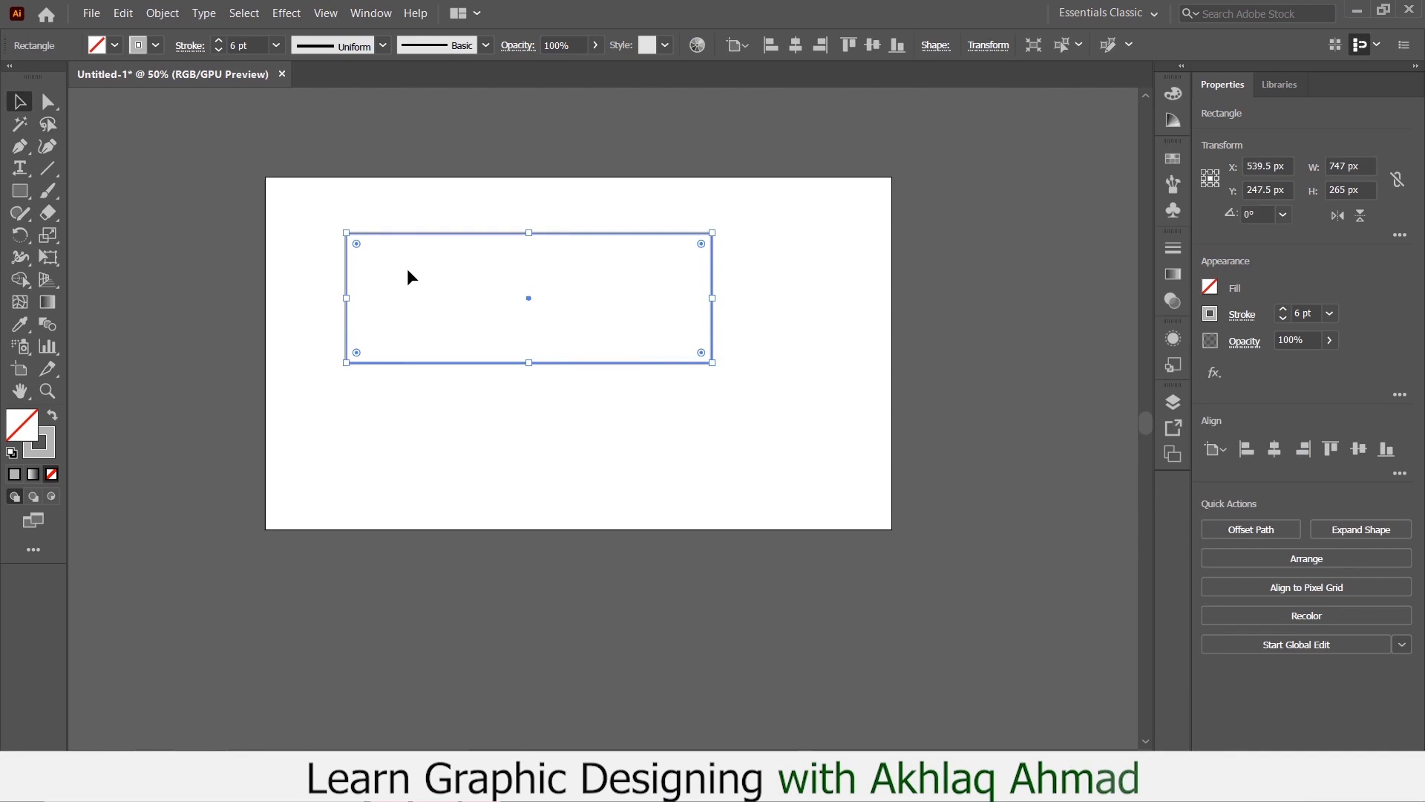
Fill the rectangle with dark green and move it toward the artboard's upper-left corner.
left_click(114, 45)
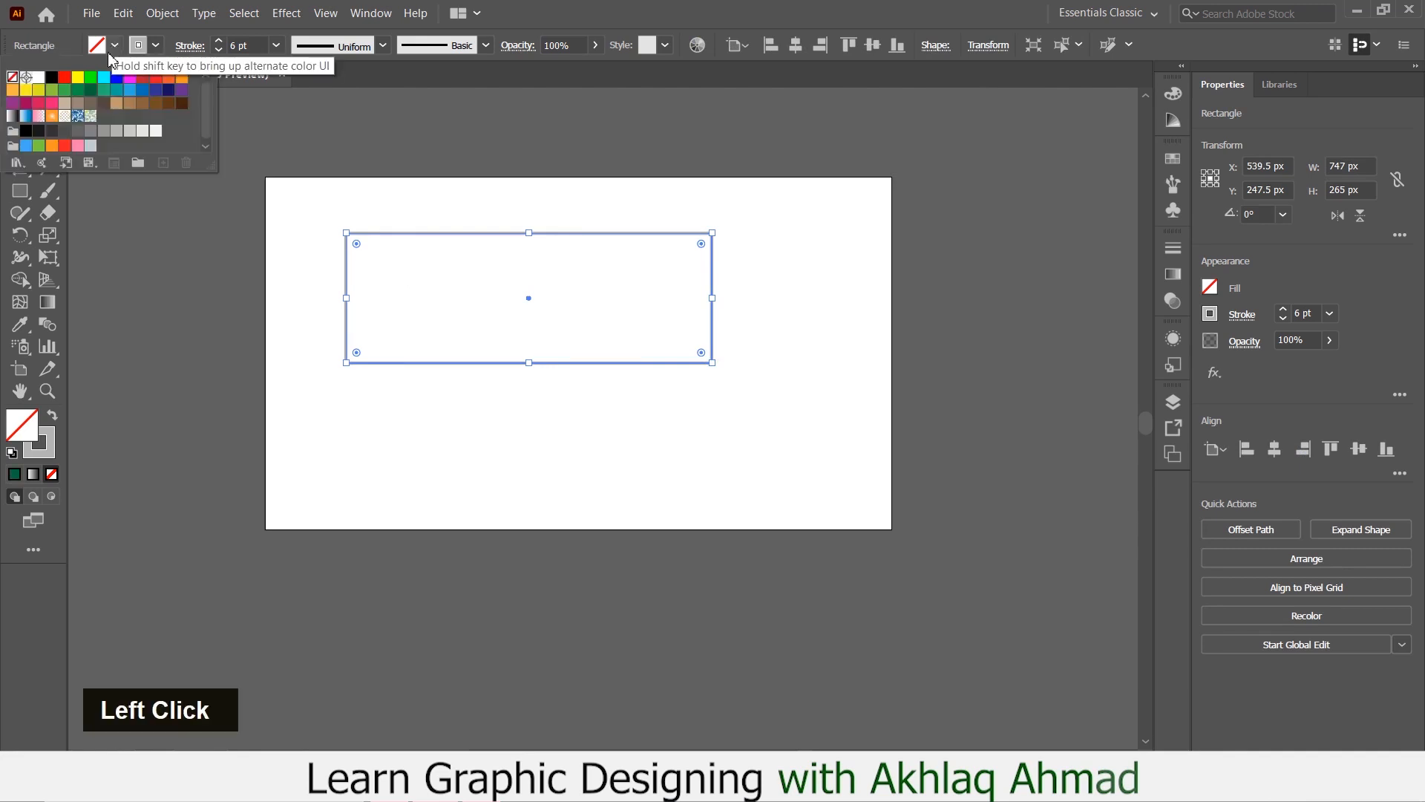
left_click(90, 96)
left_click_drag(523, 306, 490, 277)
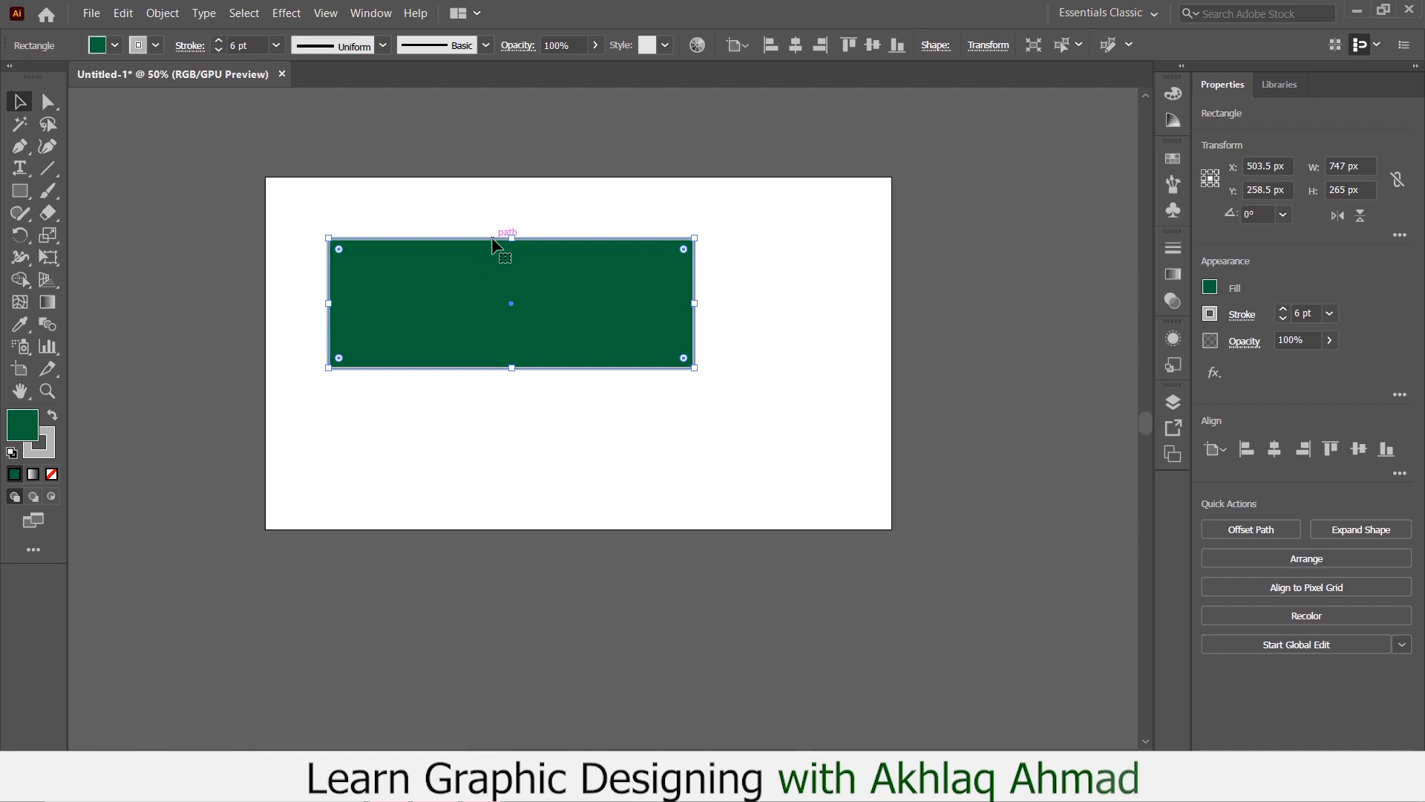
left_click_drag(492, 242, 455, 273)
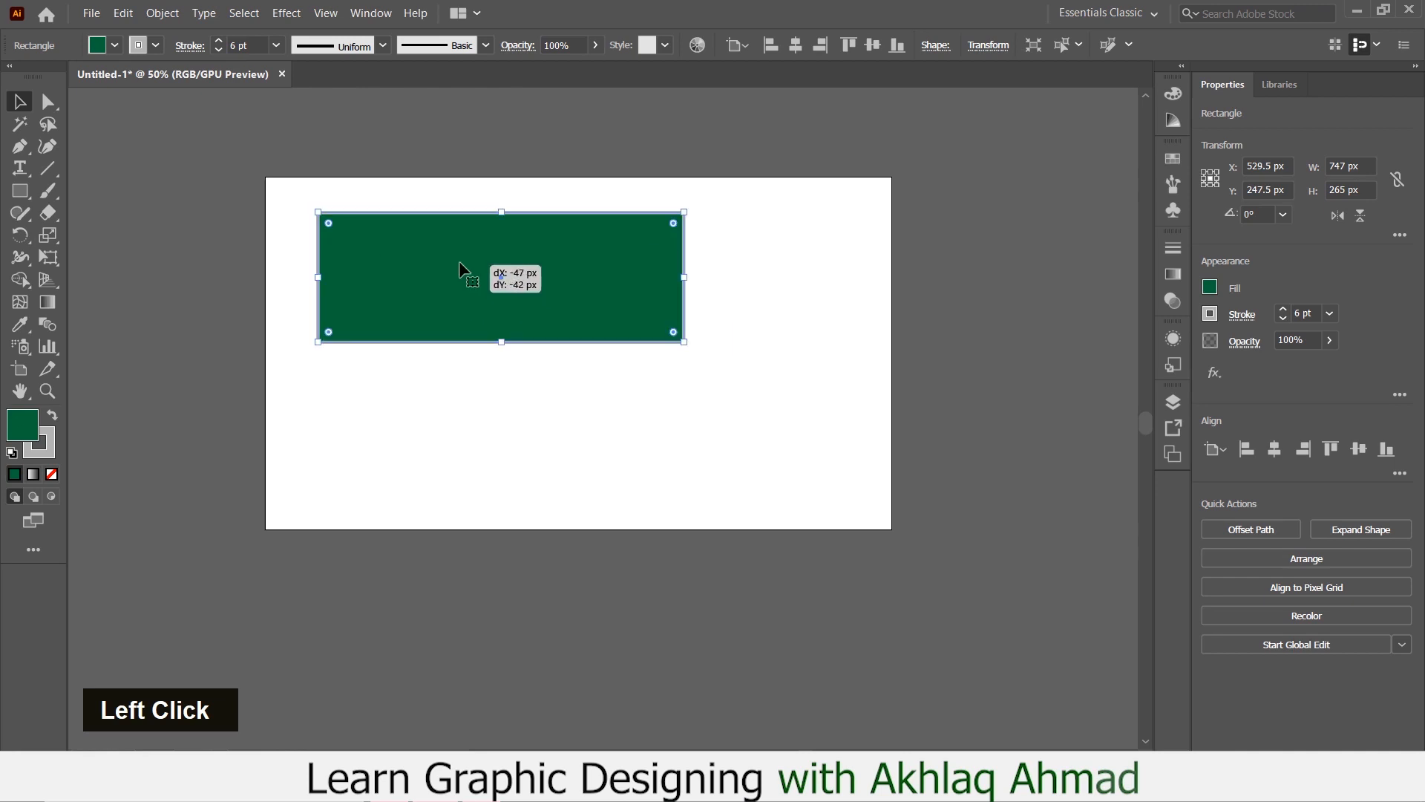
Reposition the whole rectangle with the Direct Selection tool to about X 600, Y 293 px.
left_click(53, 104)
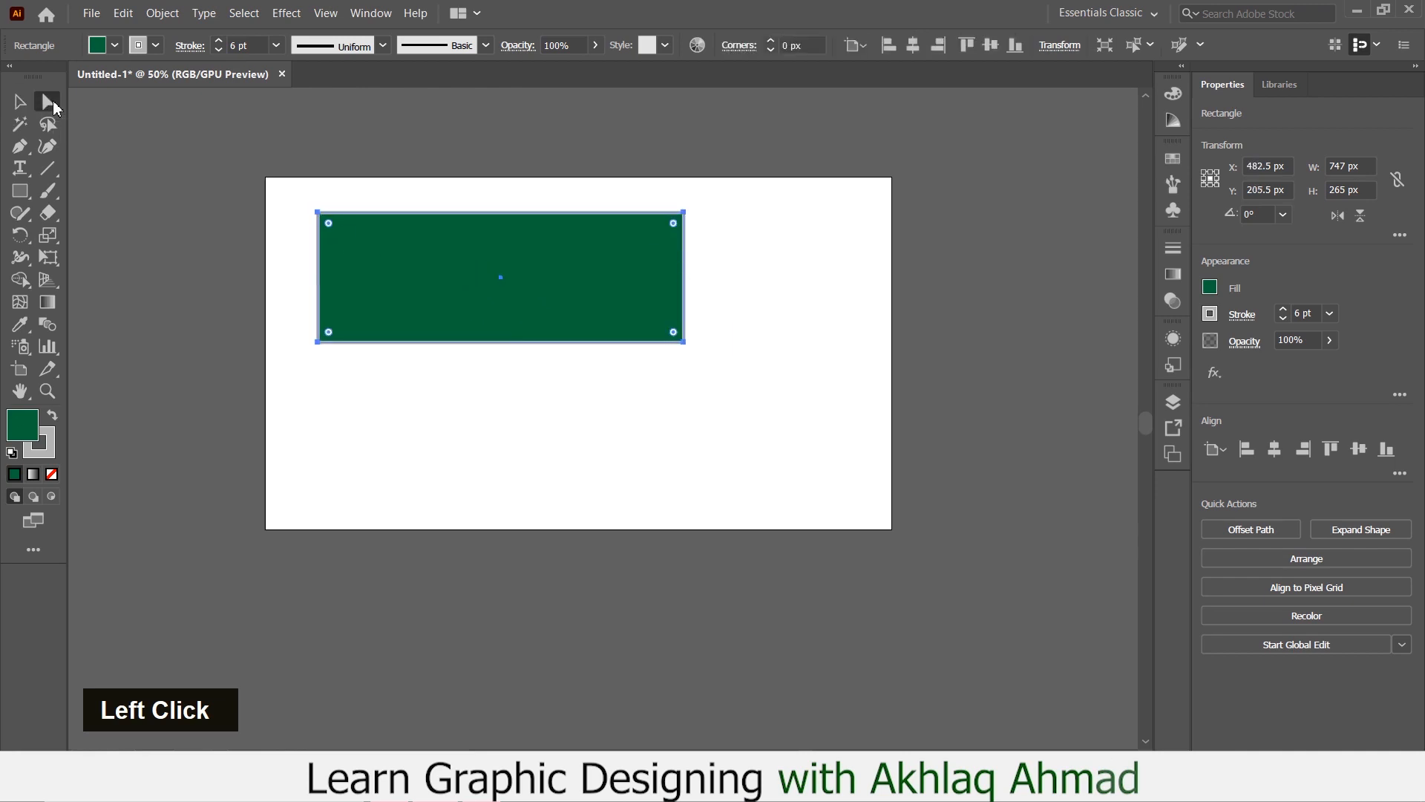
left_click_drag(495, 274, 525, 267)
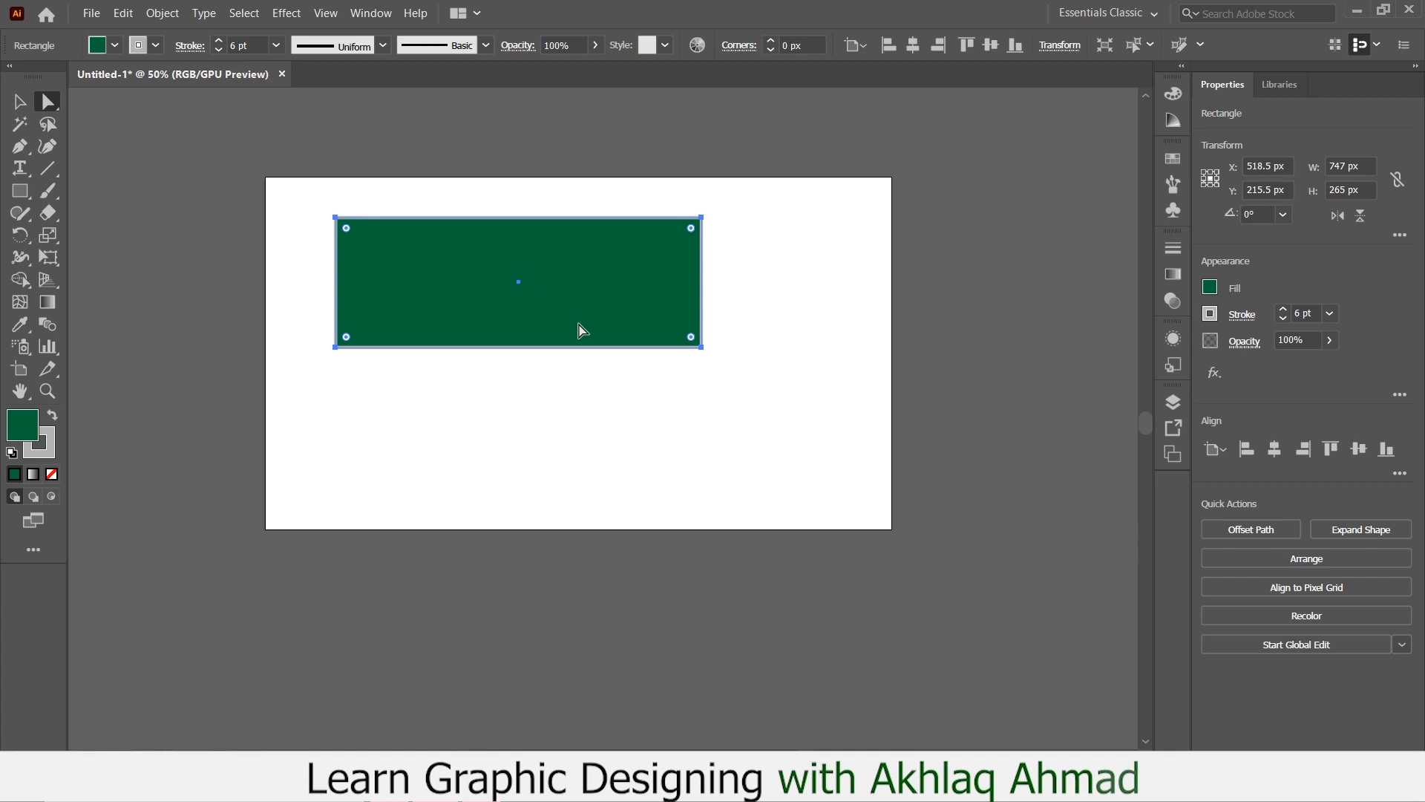
left_click_drag(578, 322, 634, 360)
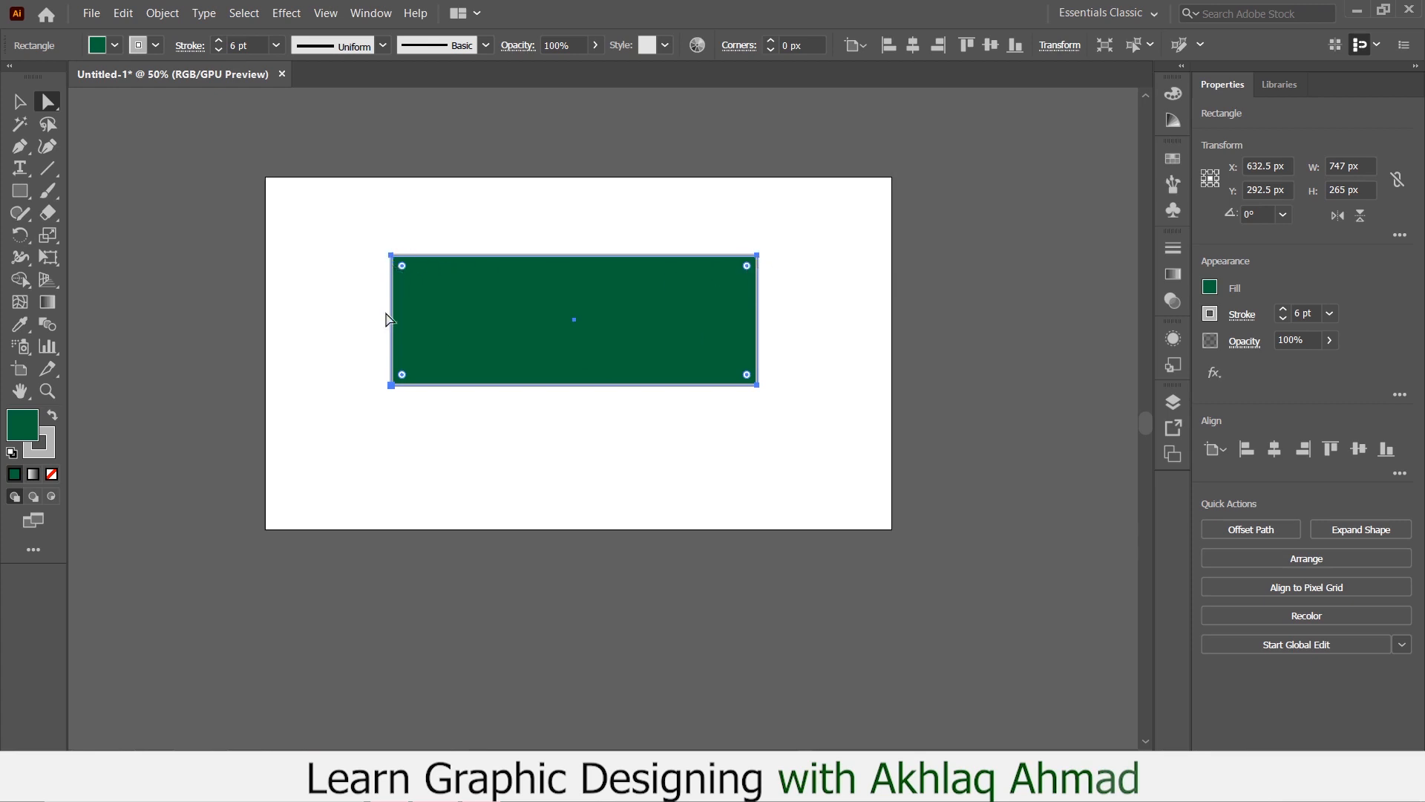
left_click_drag(549, 306, 532, 308)
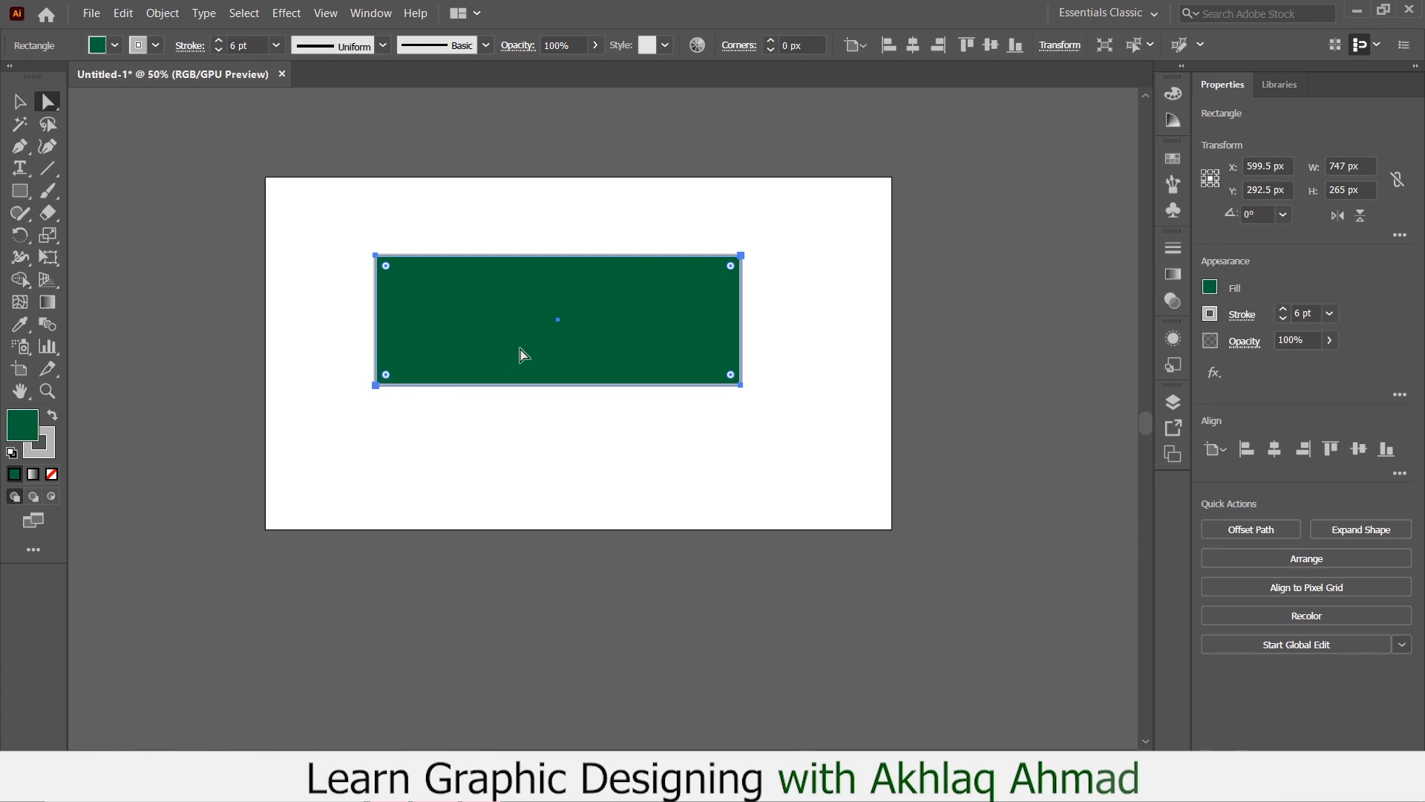
Reshape the rectangle by moving its upper-right anchor to about (313, 353), lower-right to (613, 425) and upper-left to (260, 186) px.
left_click(741, 256)
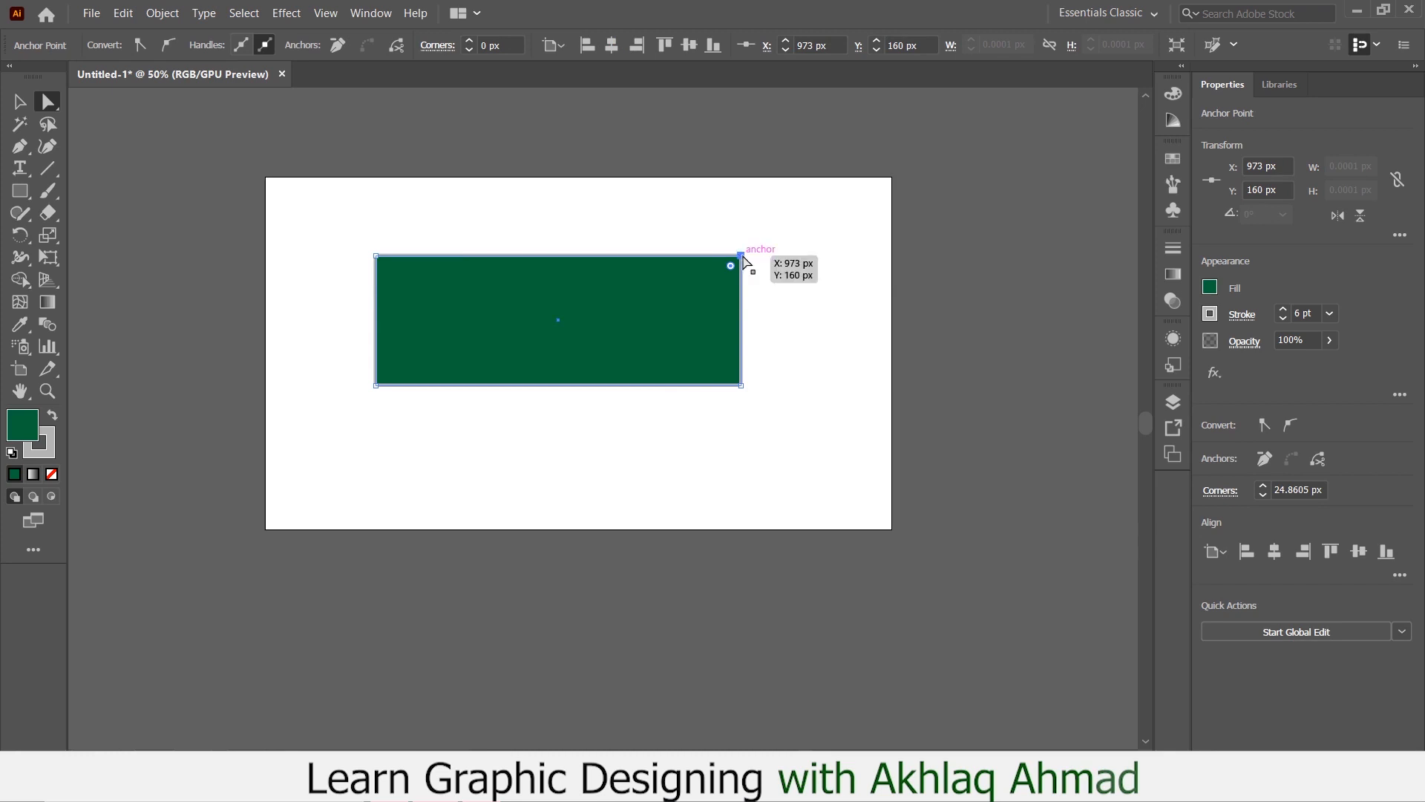
left_click_drag(741, 256, 418, 347)
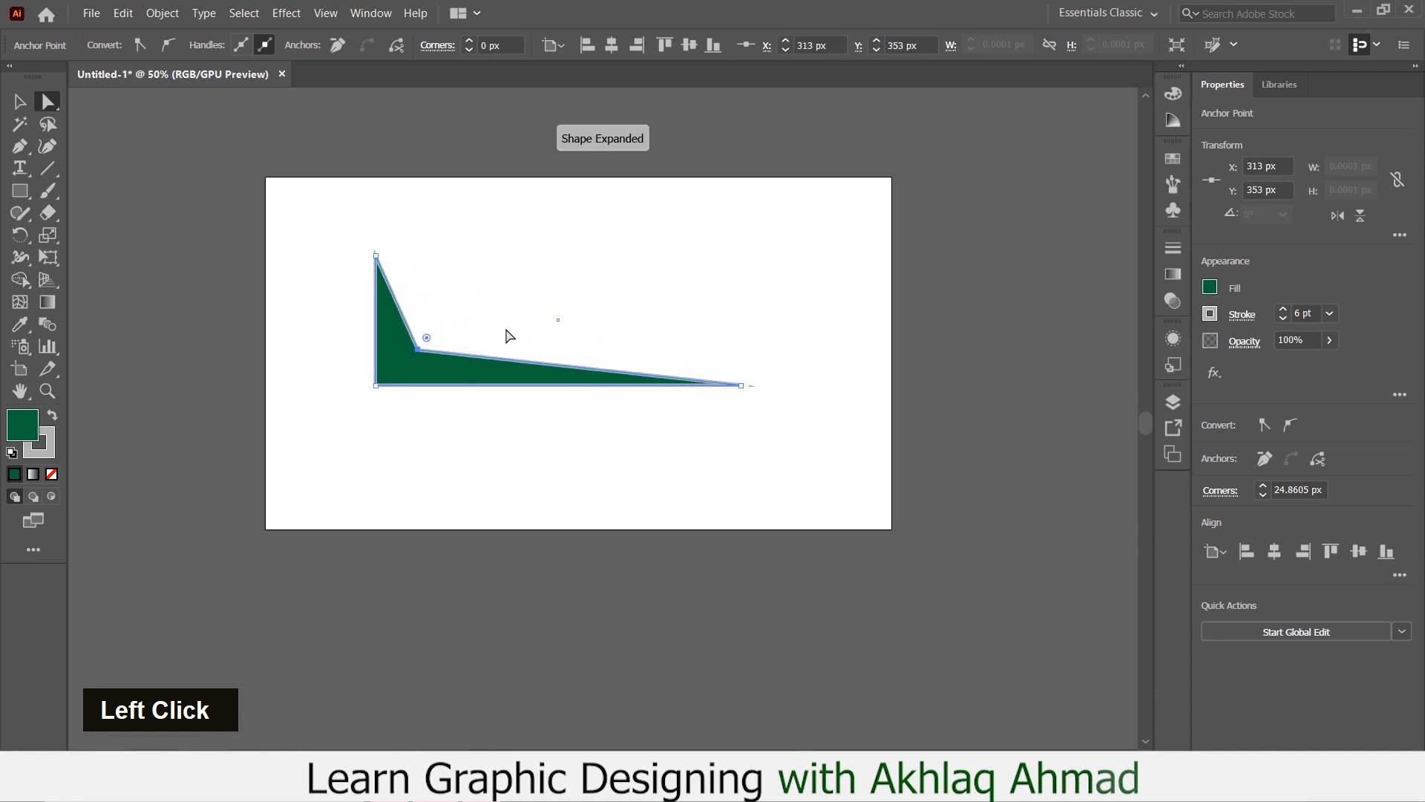
left_click_drag(747, 385, 566, 385)
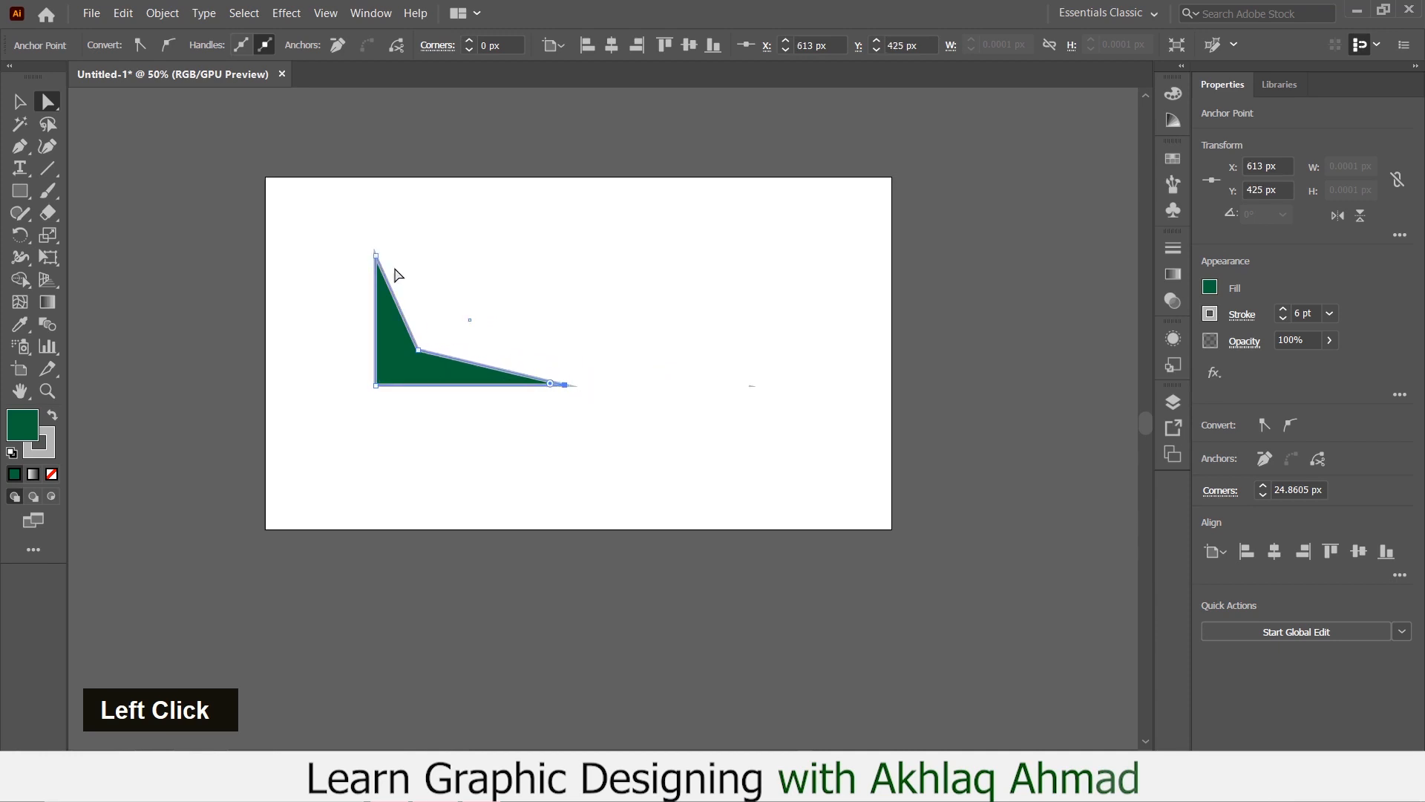
mouse_move(375, 253)
left_mouse_down()
mouse_move(359, 275)
mouse_move(392, 267)
left_mouse_up()
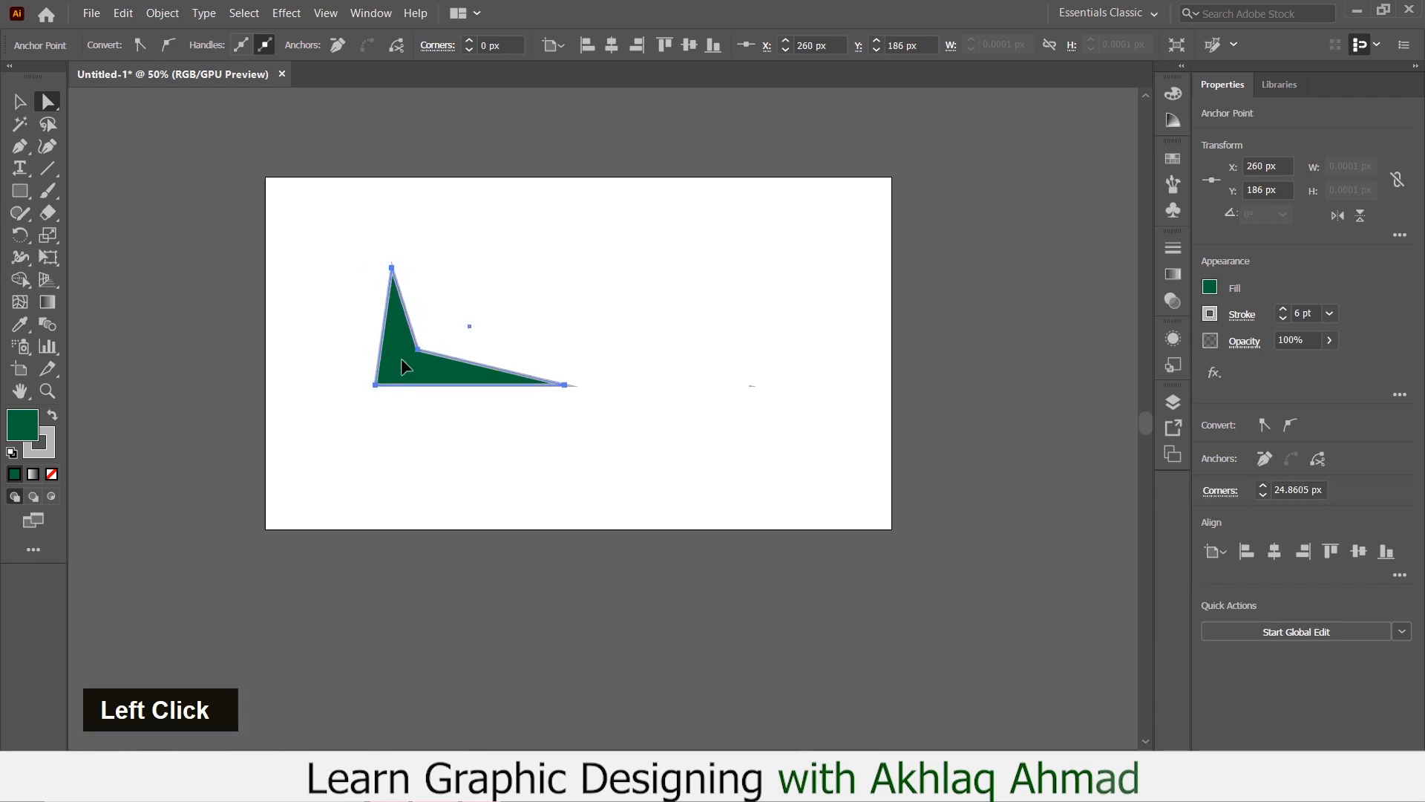
Move the shape toward the artboard's centre and shift its top anchor point to about X 466, Y 165 px.
left_click_drag(398, 363, 510, 344)
left_click(363, 333)
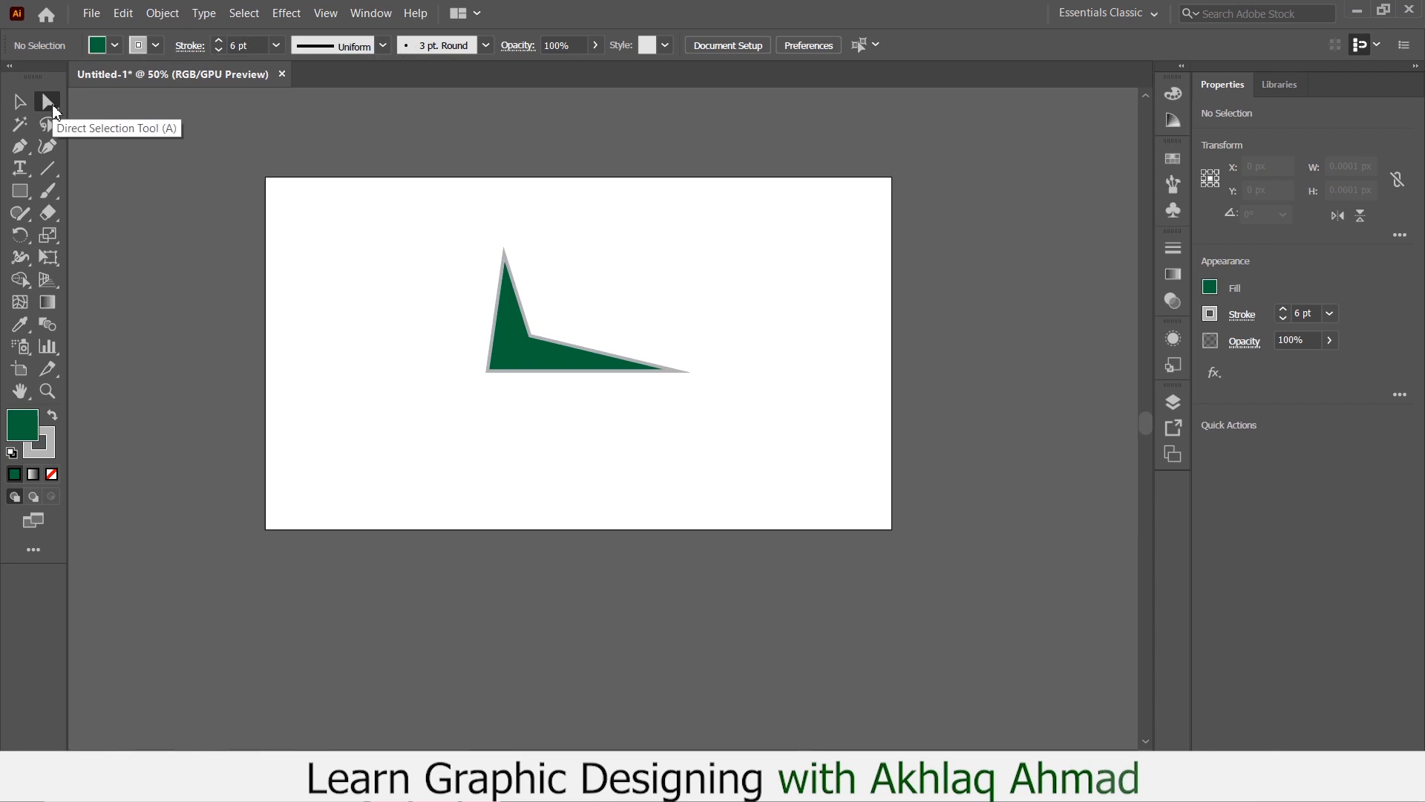
left_click(523, 314)
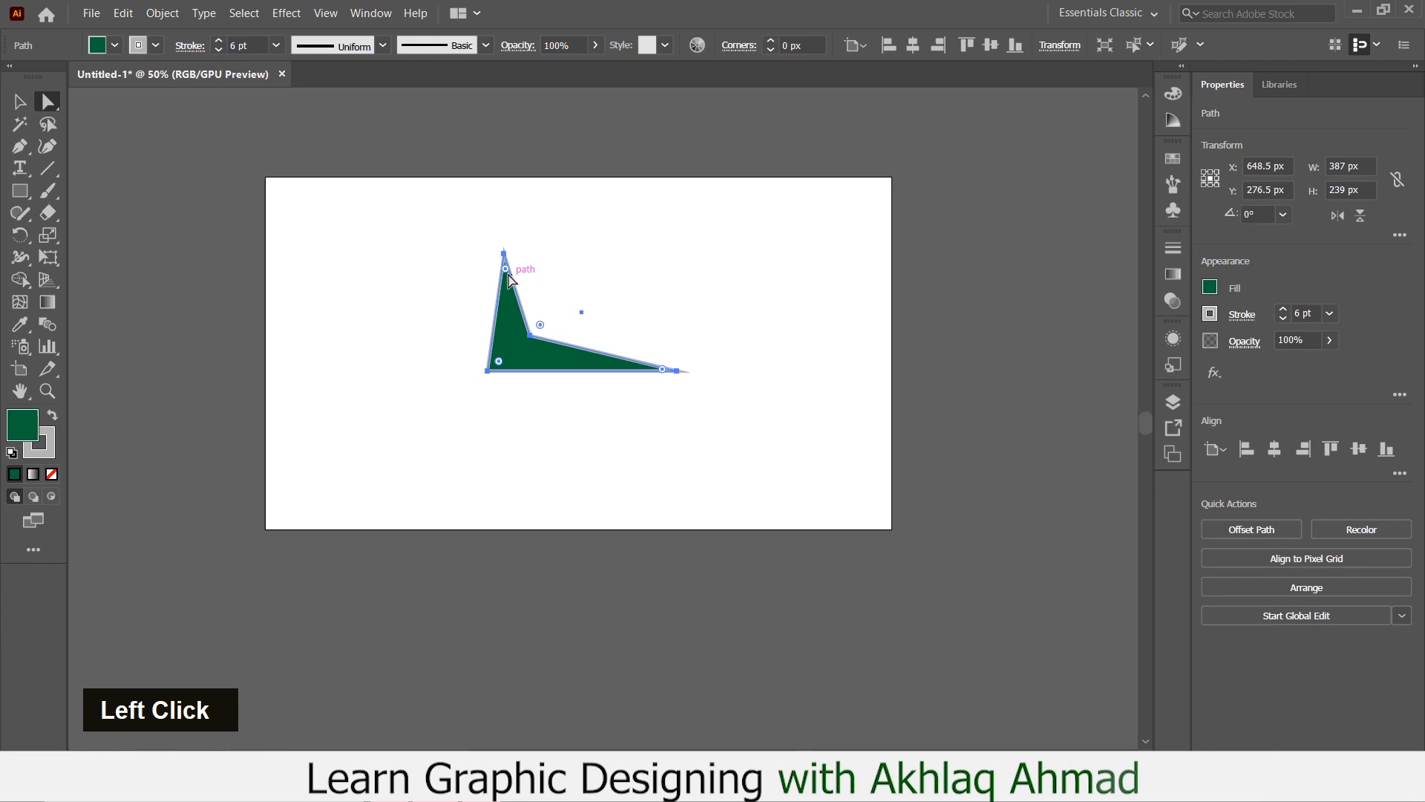
left_click(504, 254)
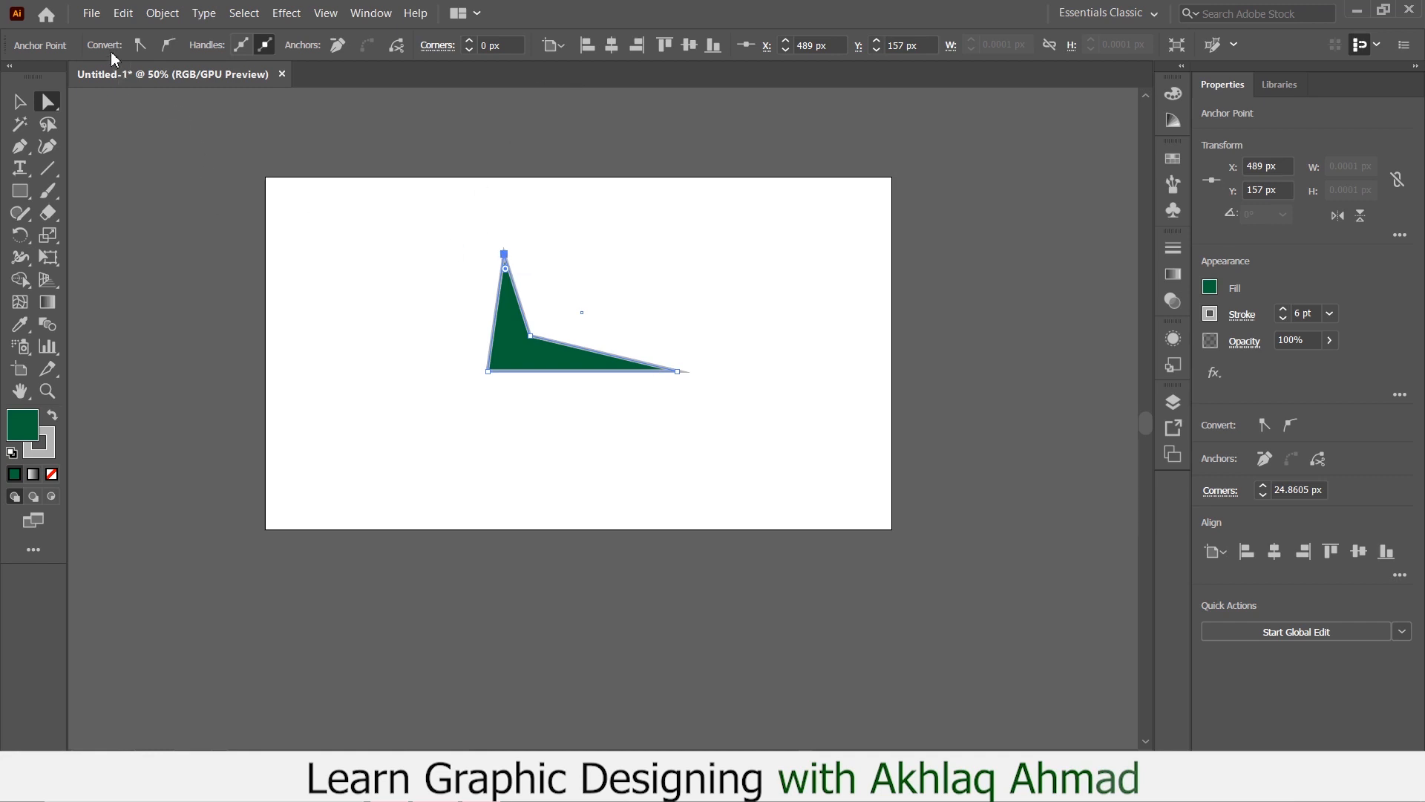
left_click_drag(505, 257, 497, 265)
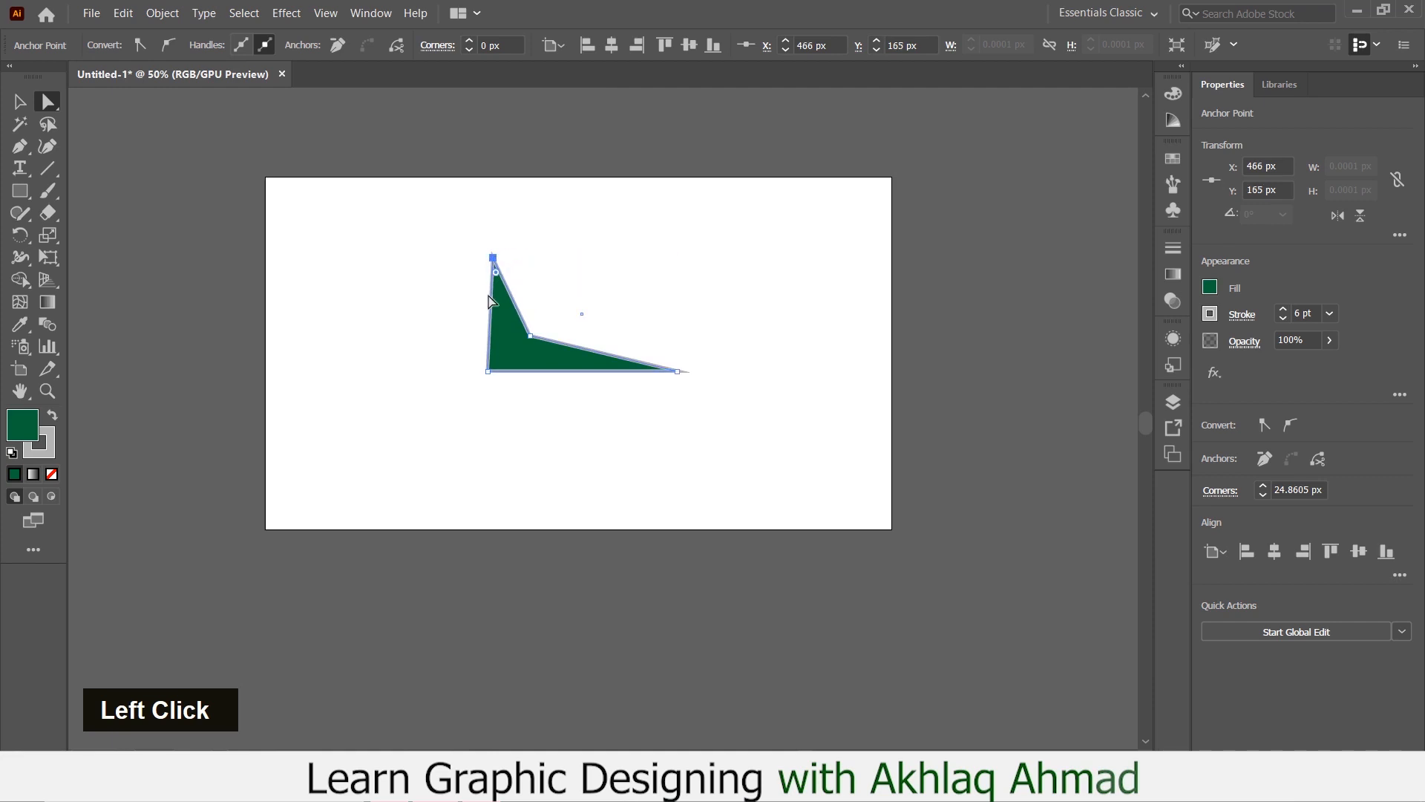
Nudge the top anchor point to about X 463, Y 164 px and convert it to a smooth point.
scroll(490, 295, "up", 2, "alt")
scroll(490, 294, "up", 1, "alt")
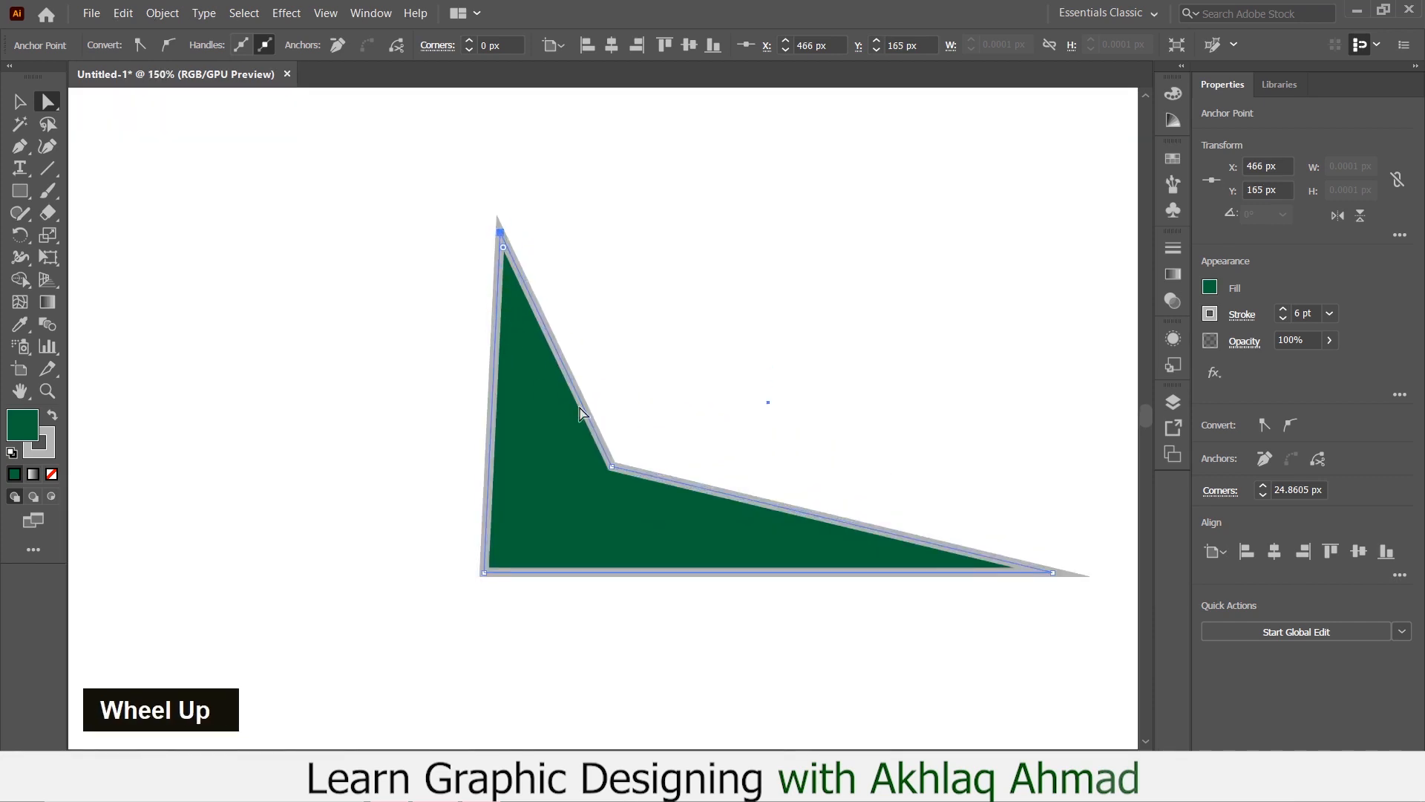
left_click(136, 45)
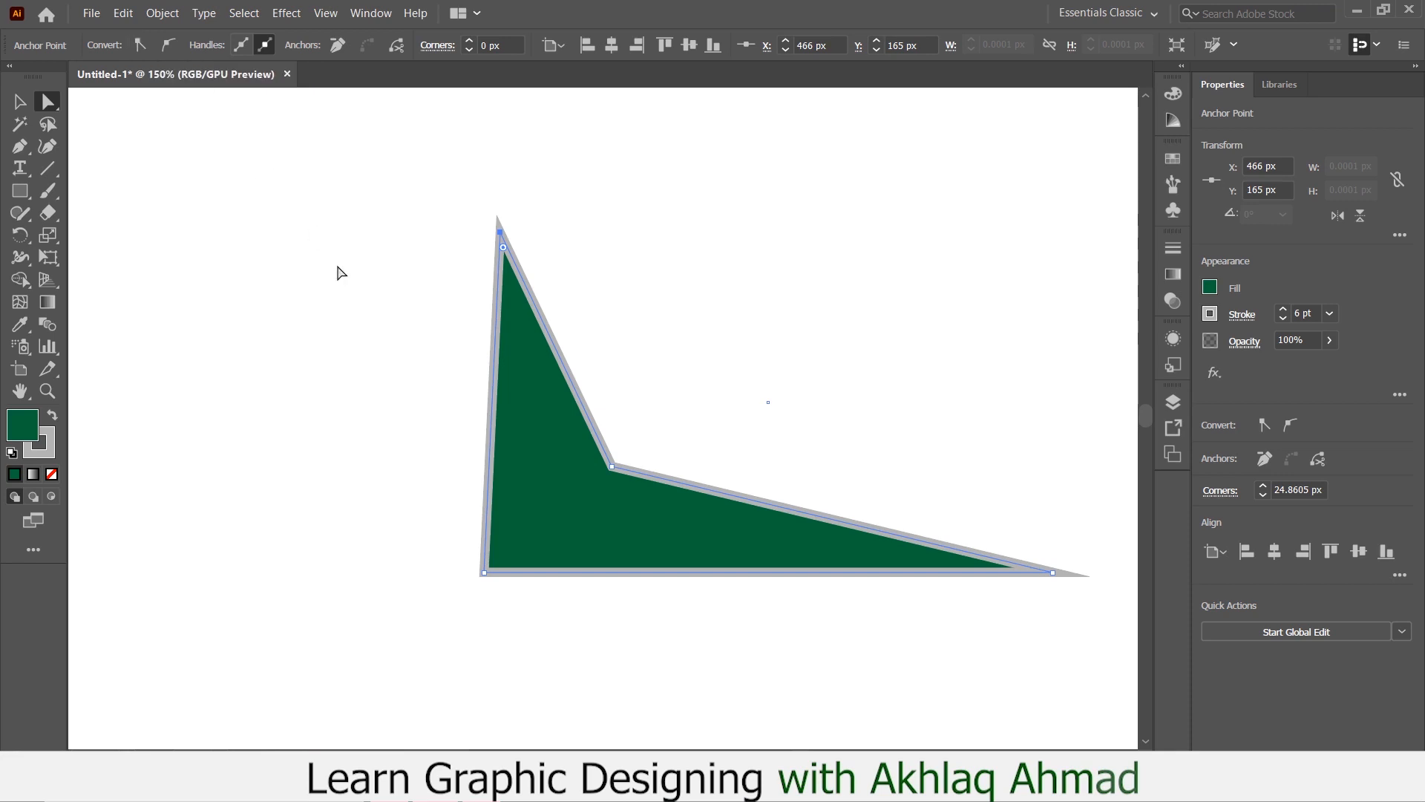
left_click_drag(499, 236, 496, 235)
left_click(168, 47)
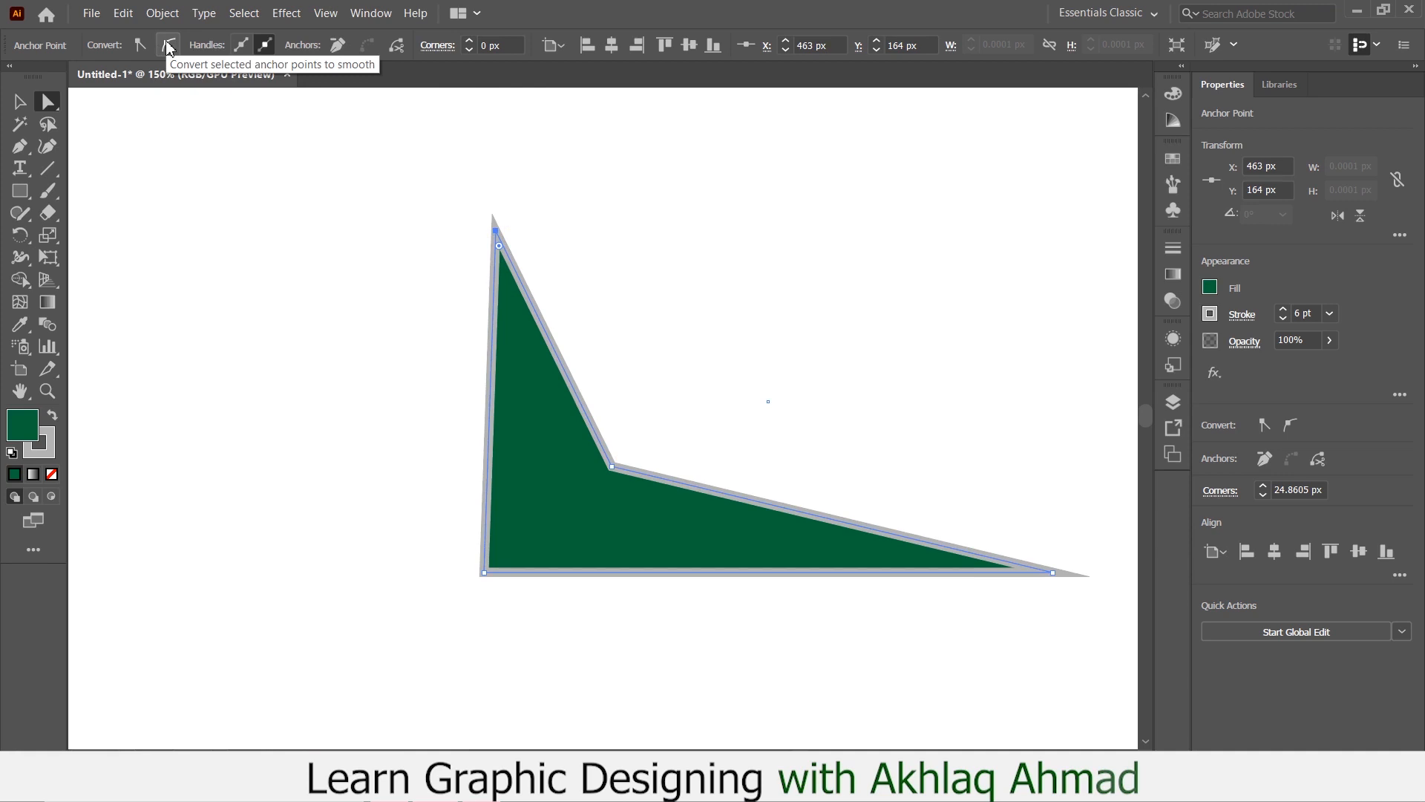
left_click(168, 47)
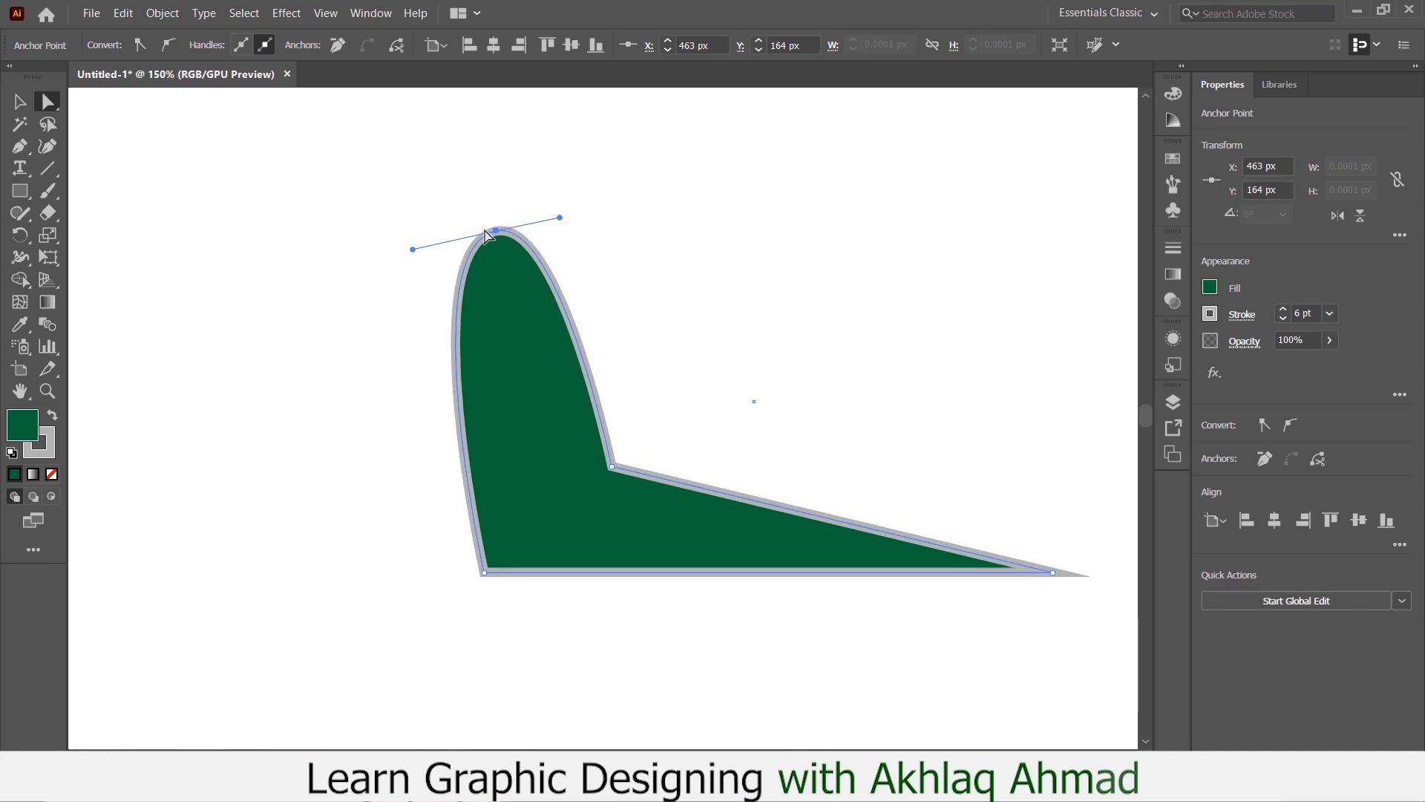
Reposition the smooth top anchor point to about X 515, Y 170 px.
left_click_drag(493, 230, 472, 225)
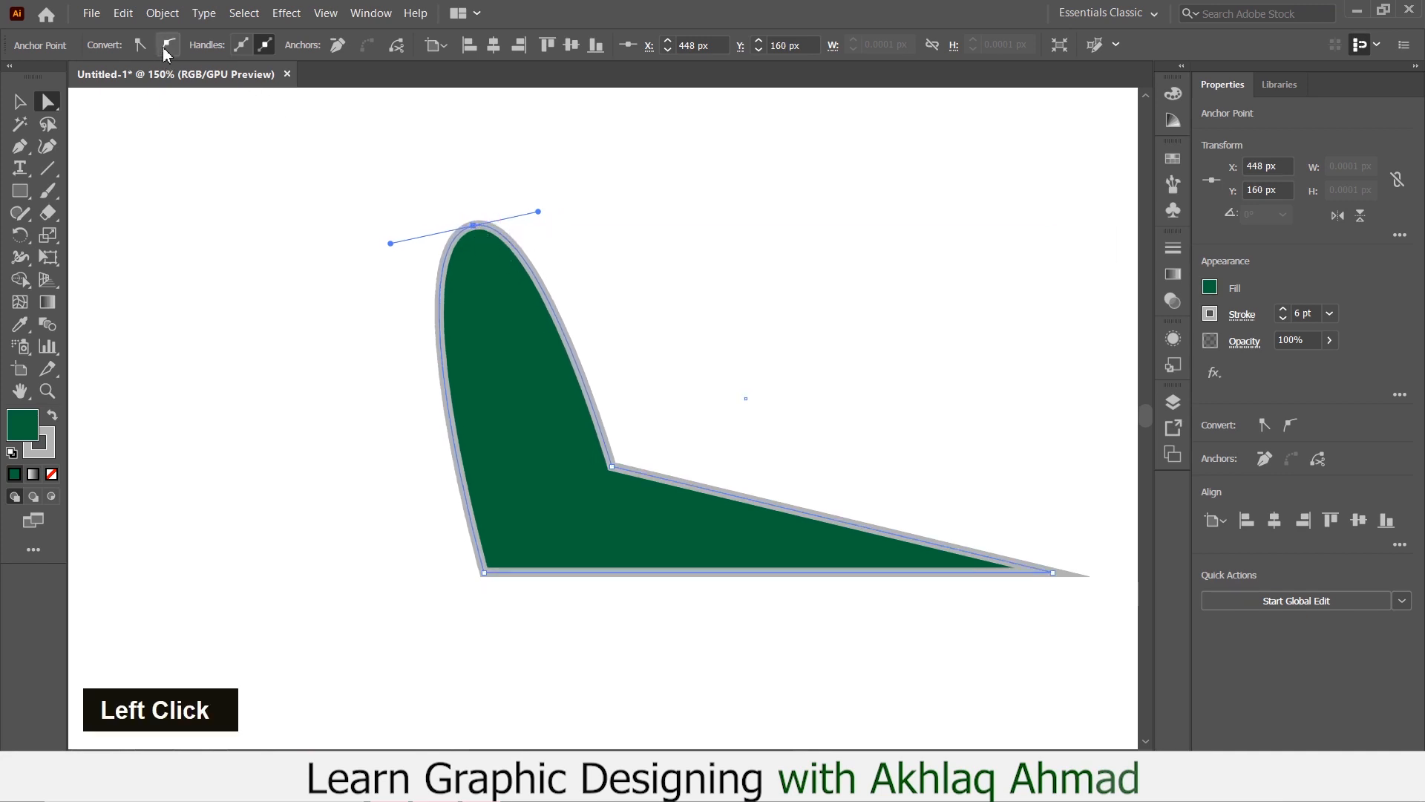
mouse_move(471, 231)
left_mouse_down()
mouse_move(455, 238)
mouse_move(462, 265)
mouse_move(453, 232)
left_mouse_up()
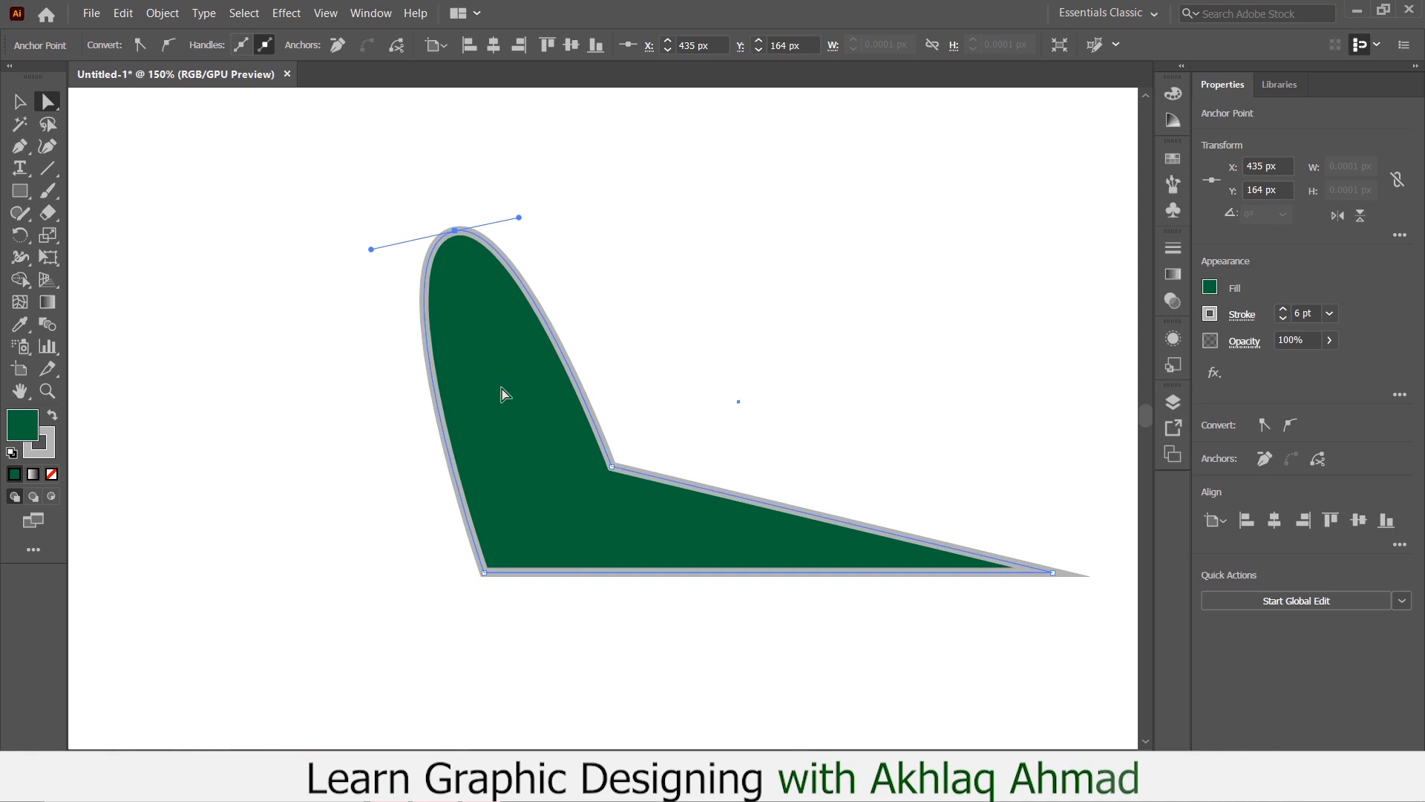
left_click_drag(455, 230, 577, 239)
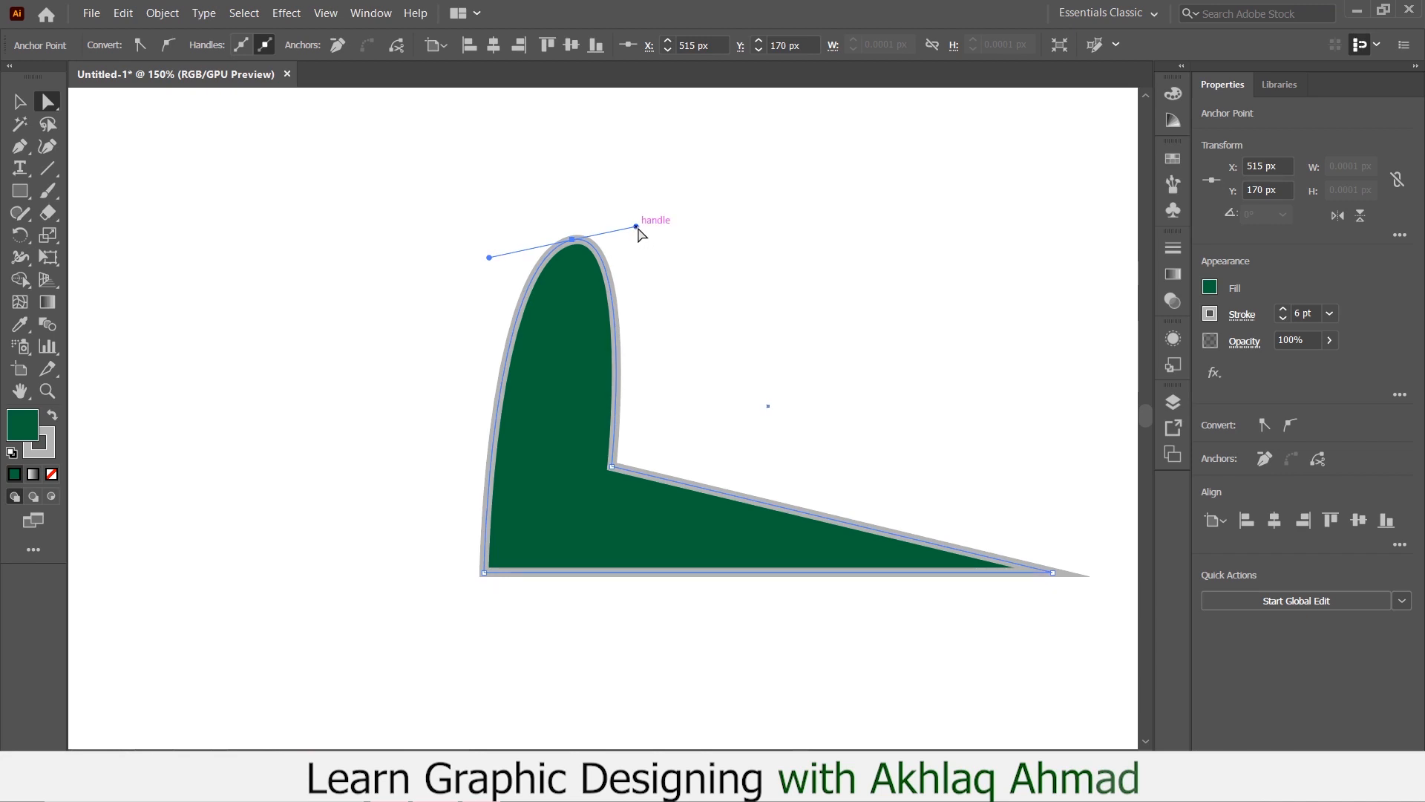
Lengthen and tilt both direction handles of the top anchor point to widen the curves on either side.
left_click_drag(637, 226, 985, 211)
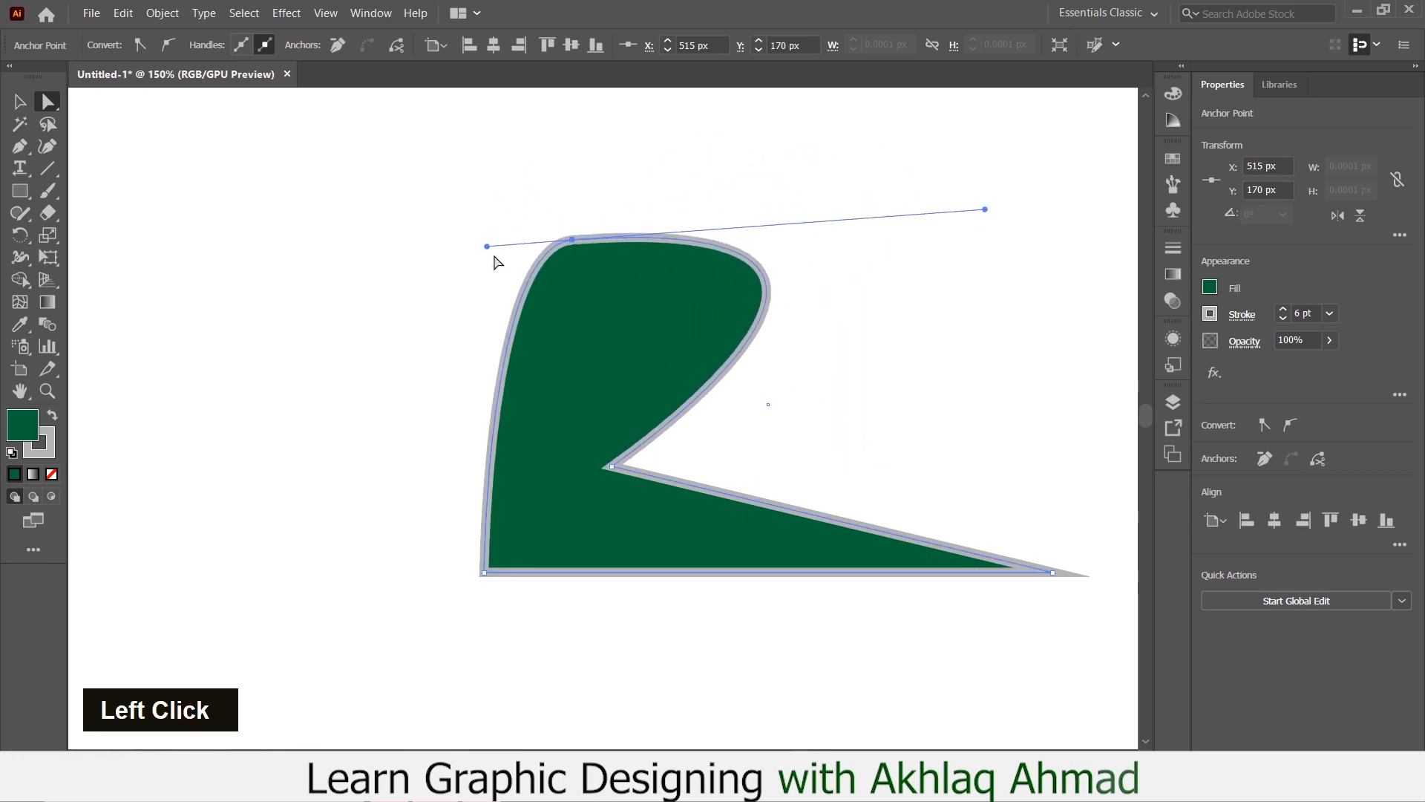
left_click_drag(486, 245, 321, 230)
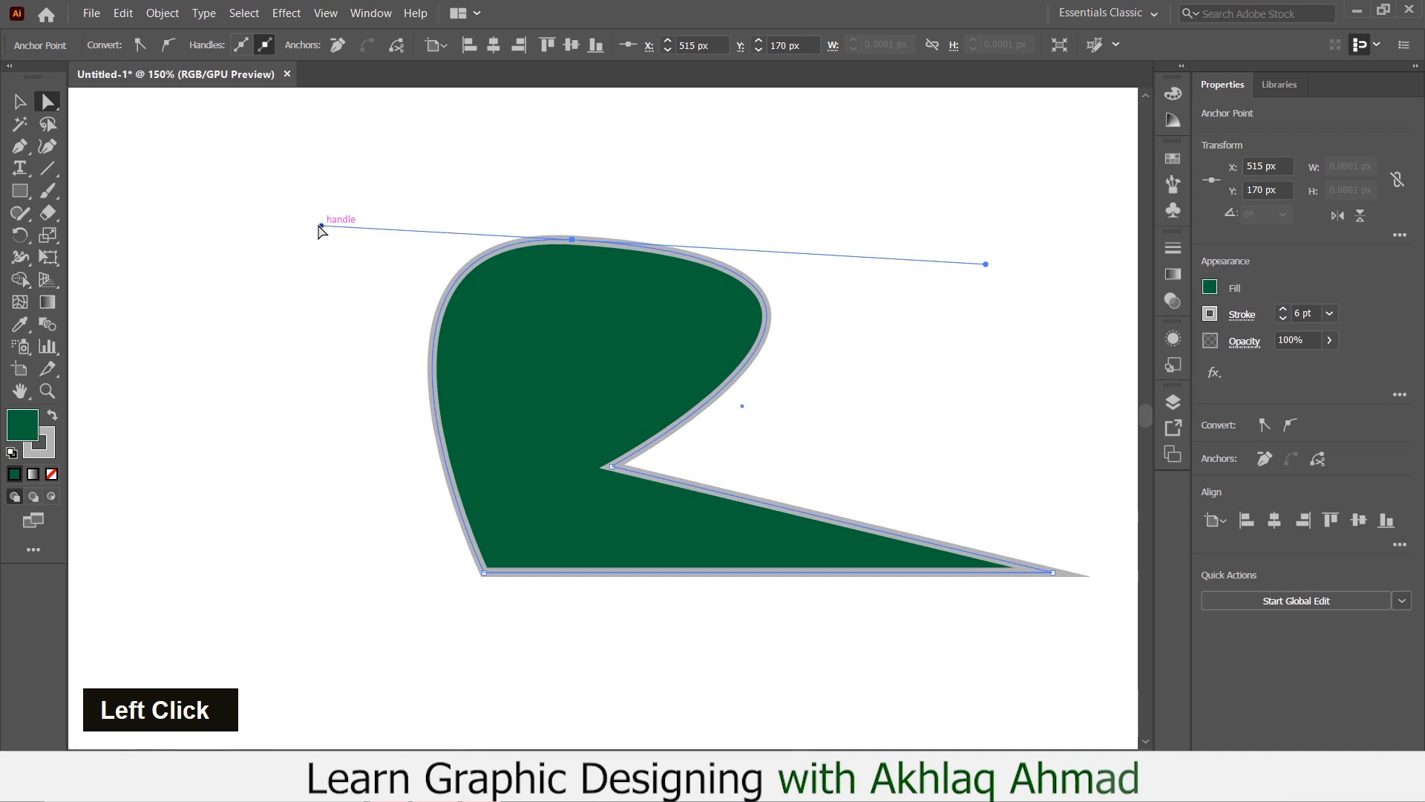
left_click_drag(321, 230, 342, 251)
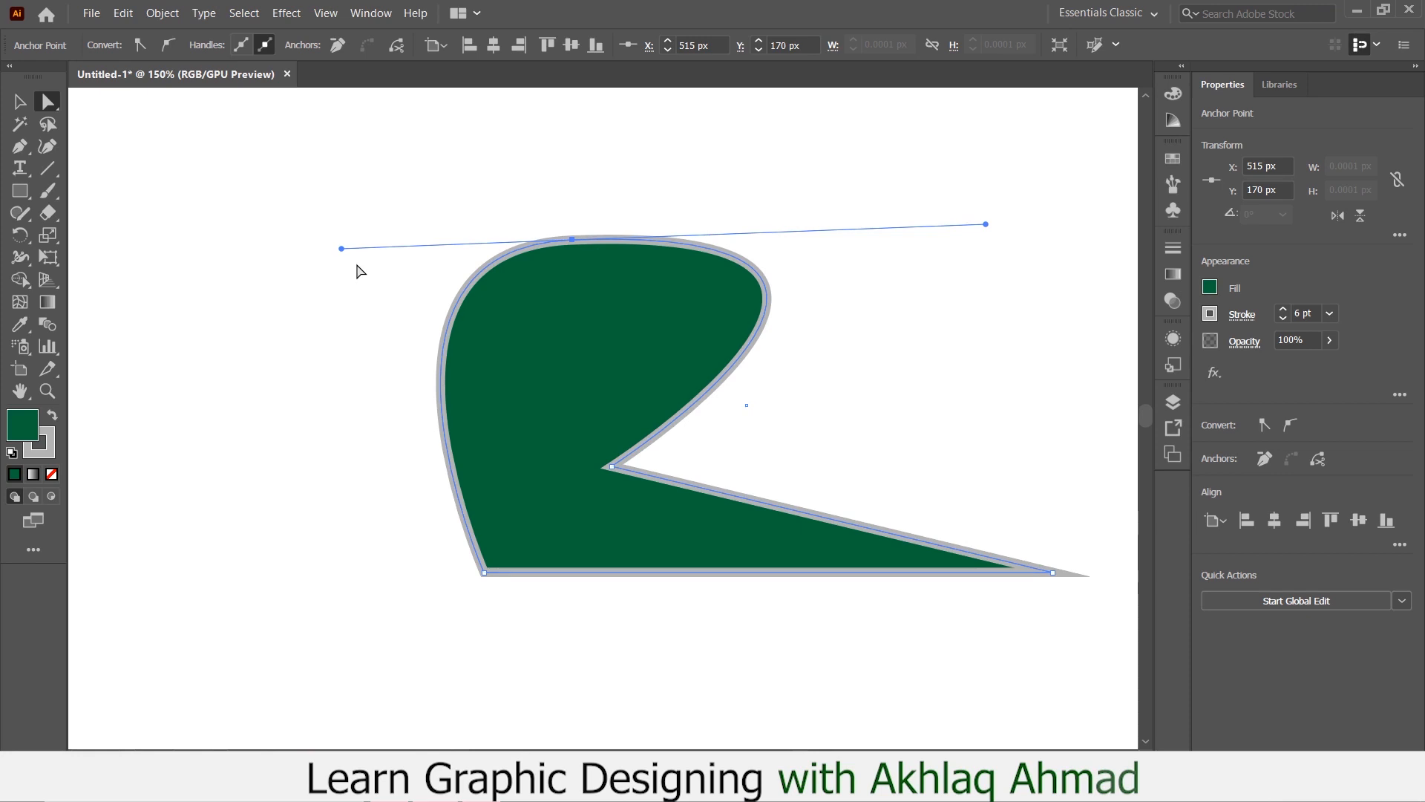
Adjust the top anchor's handles independently so the shape's left edge curves inward, and move the whole shape left to about X 583.5 px.
key("alt")
left_click_drag(342, 248, 640, 382)
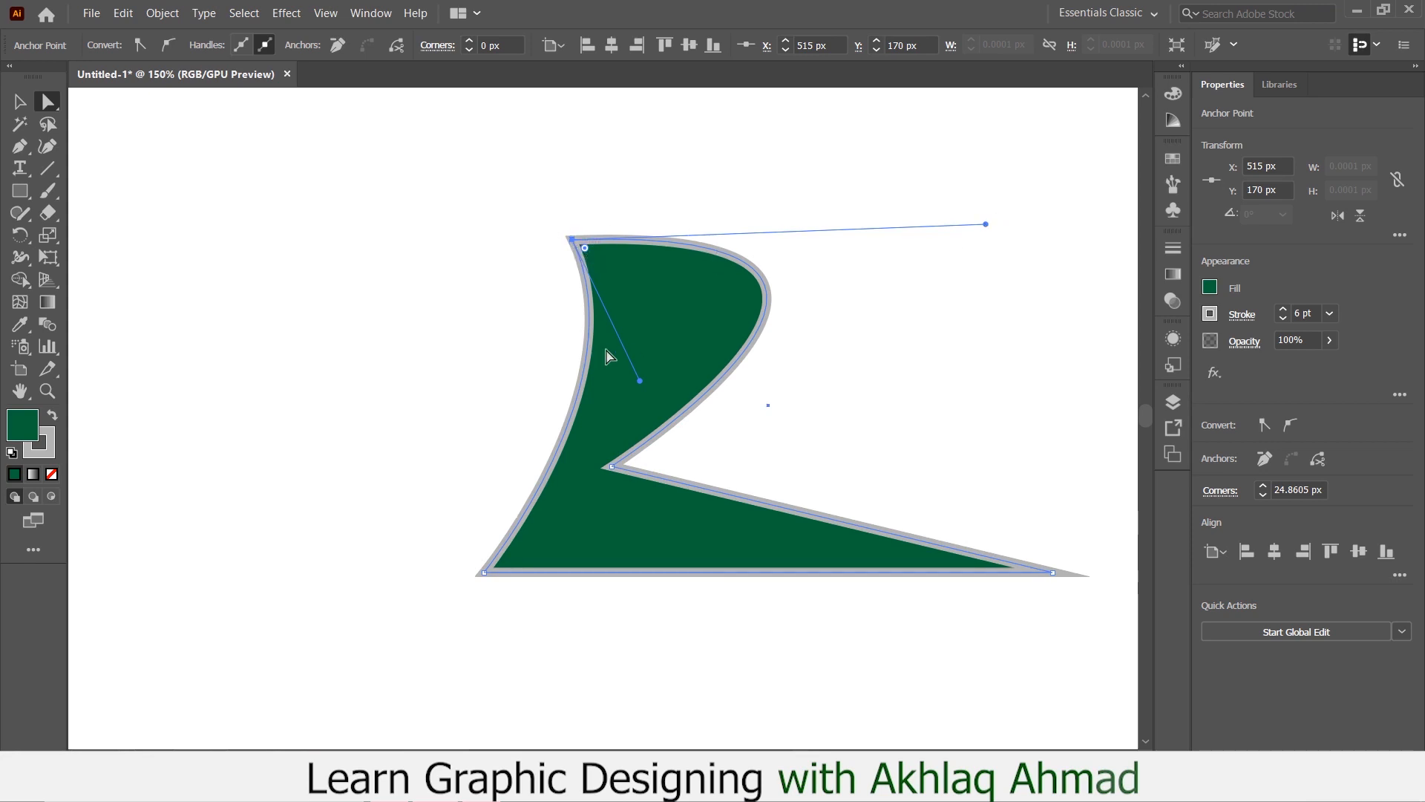
left_click_drag(987, 224, 904, 223)
left_click_drag(617, 386, 524, 380)
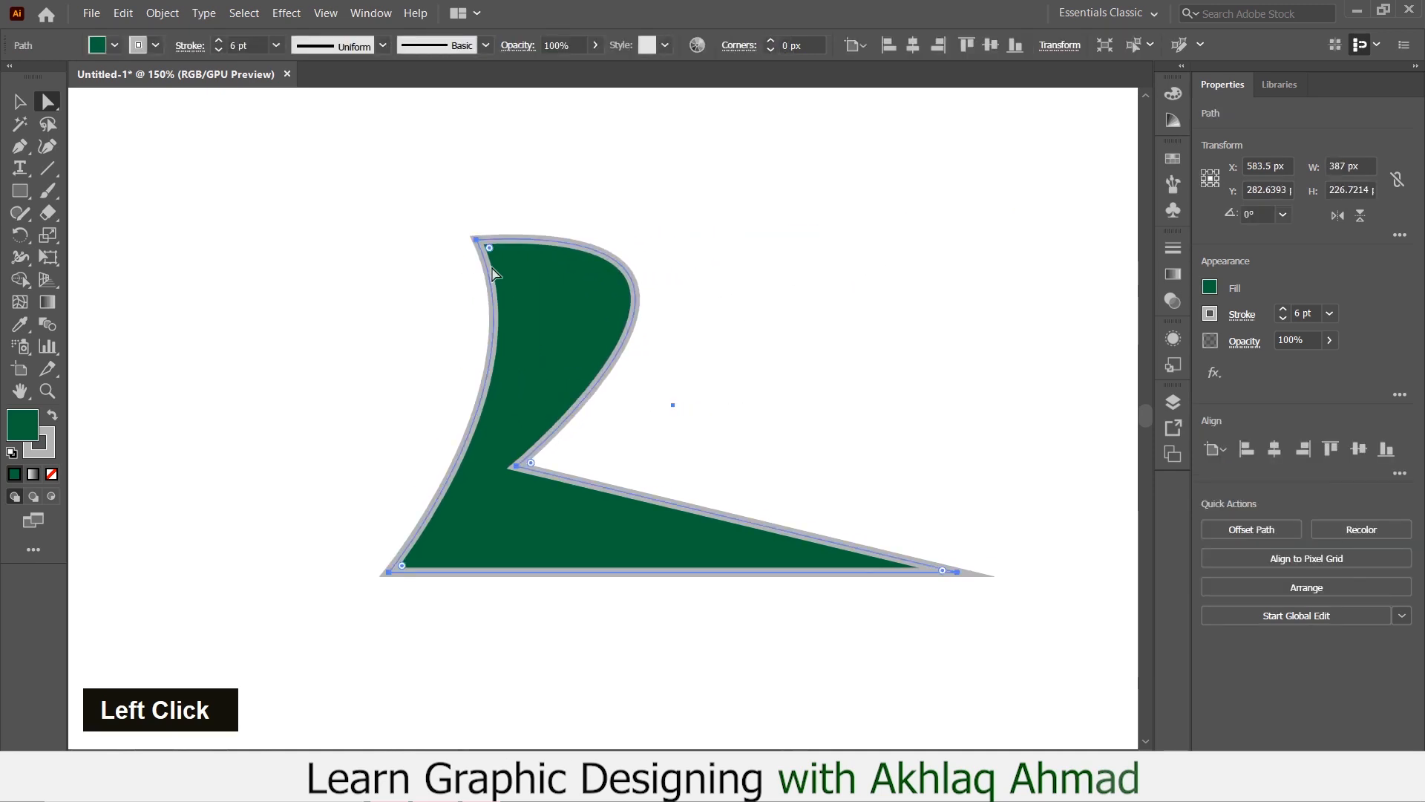
left_click(475, 239)
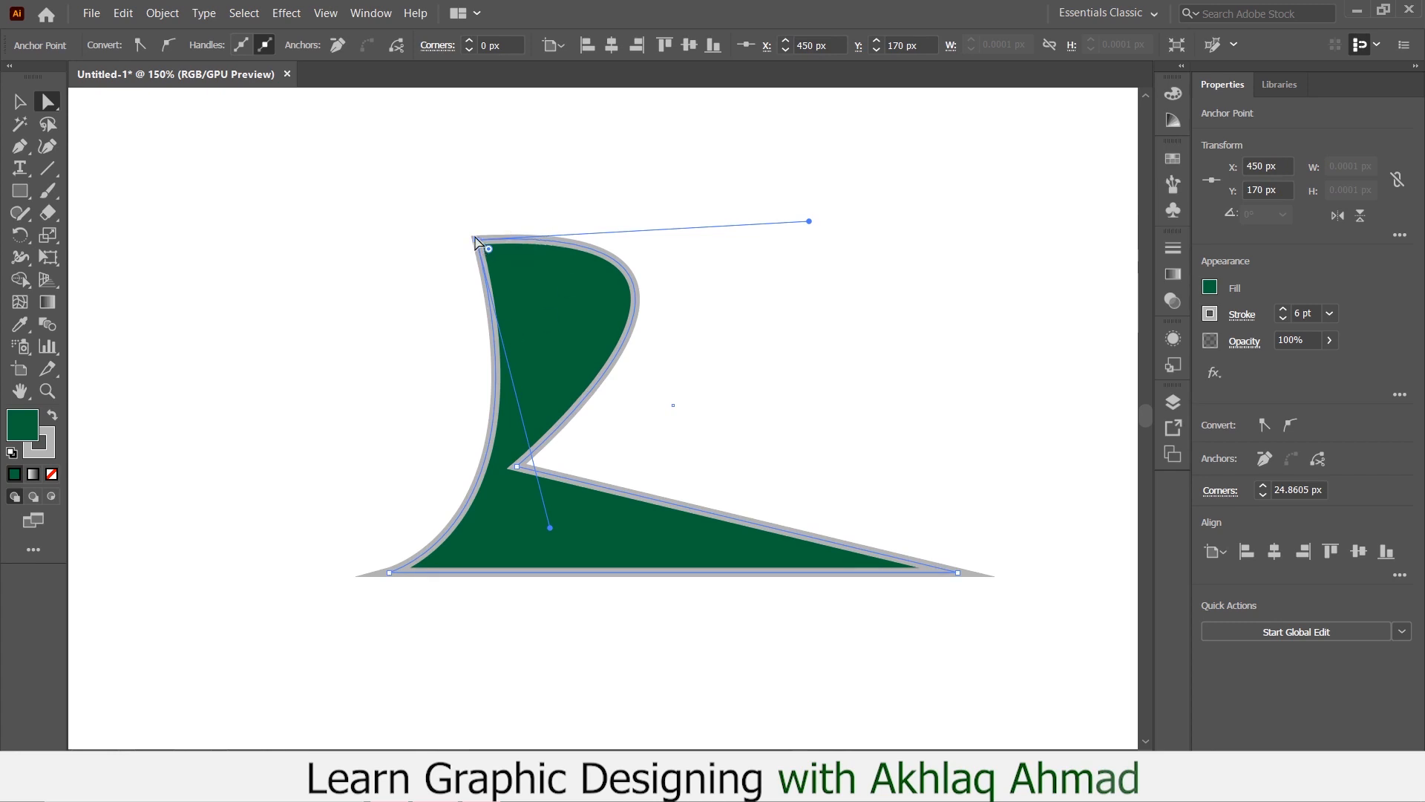
Convert the inner corner anchor point, where the two right-hand edges meet, to a smooth point.
left_click(594, 431)
left_click(538, 449)
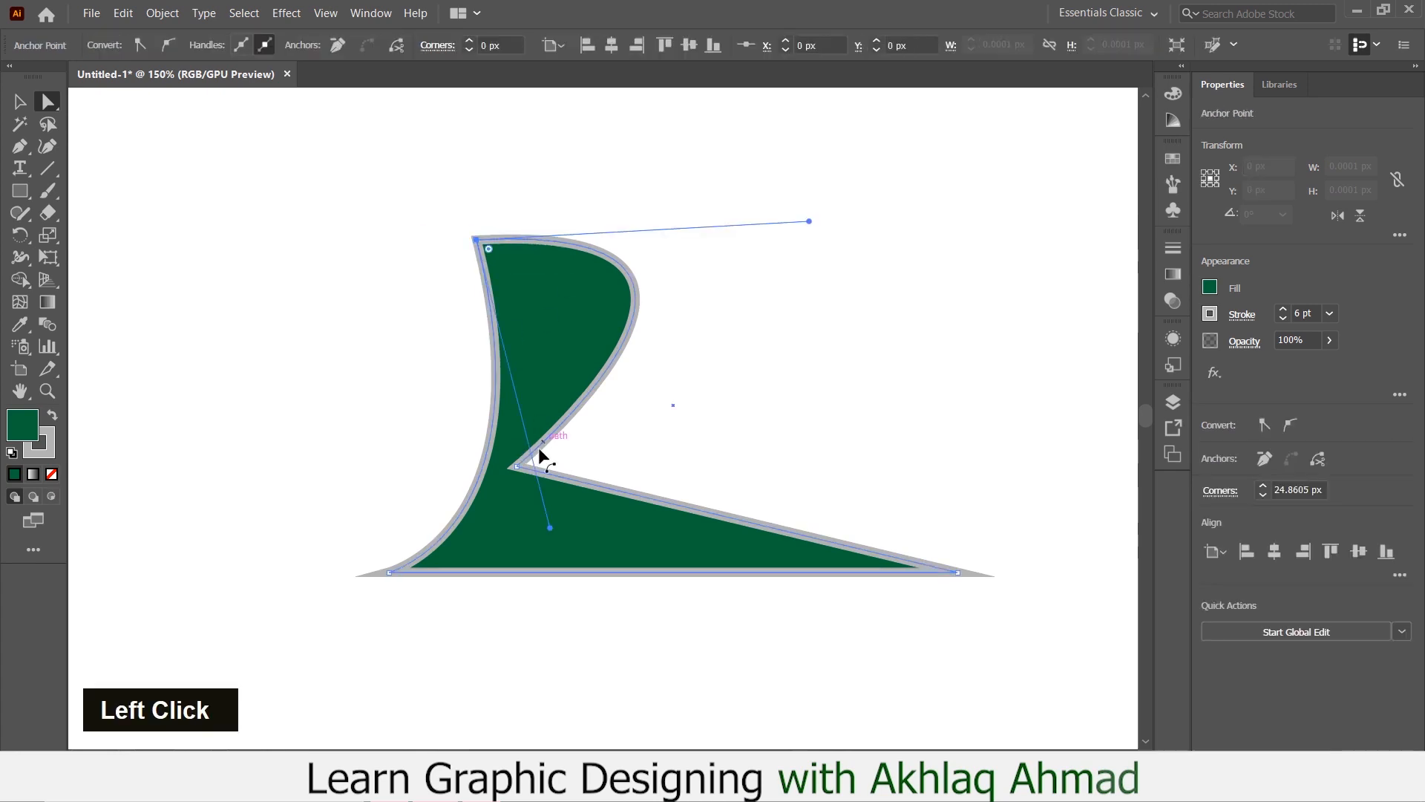
left_click(518, 468)
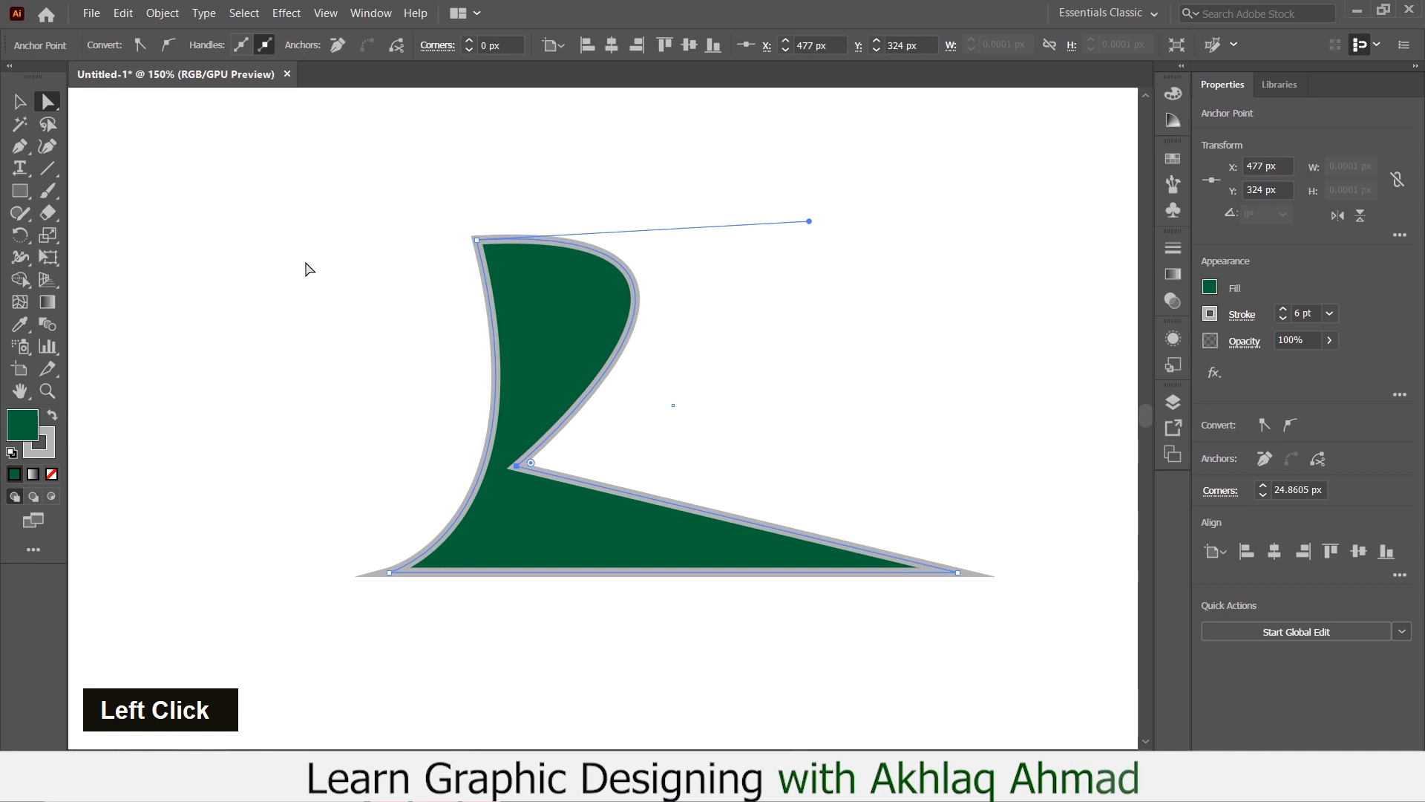
left_click(169, 44)
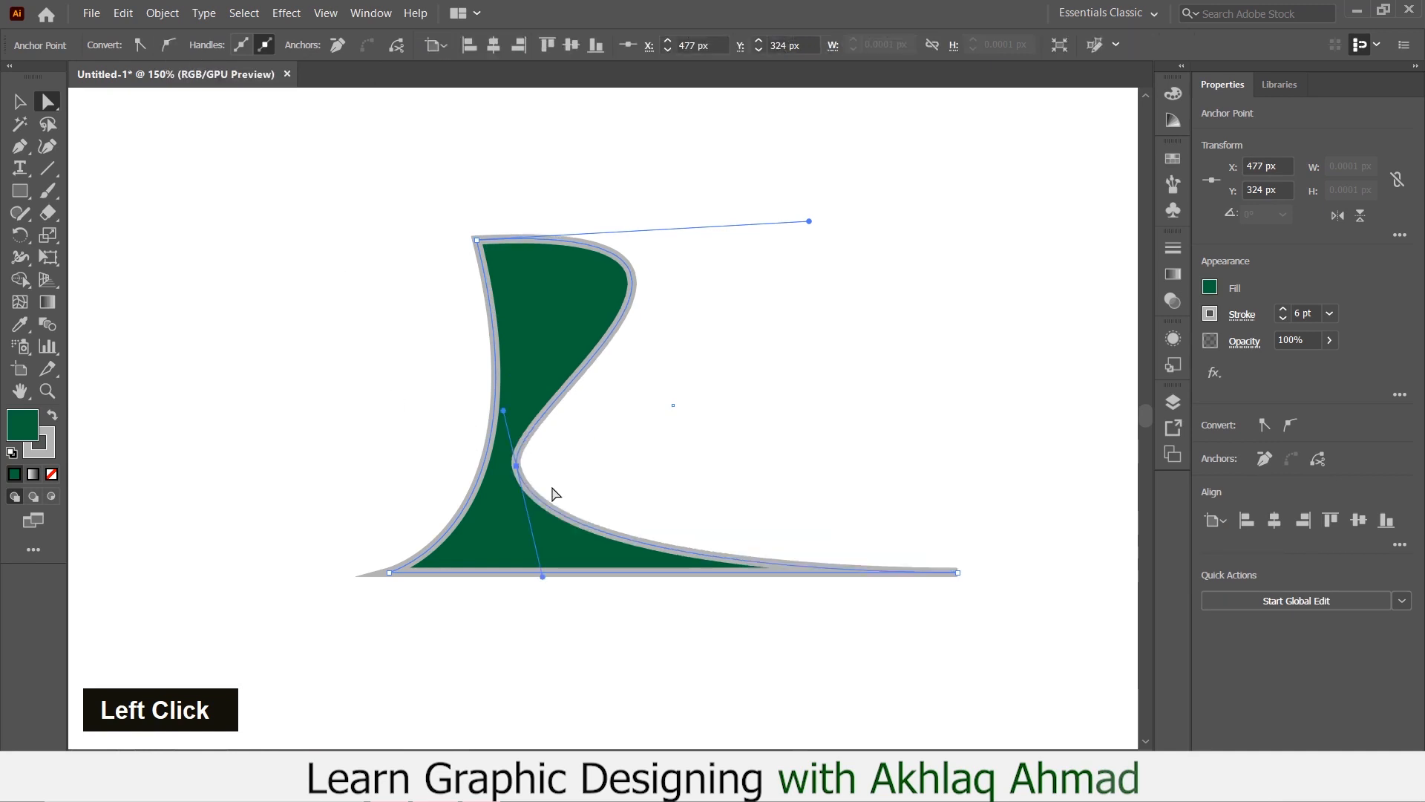
Move the inner anchor point to about X 494, Y 262 px and convert it to a corner point.
left_click_drag(516, 466, 540, 373)
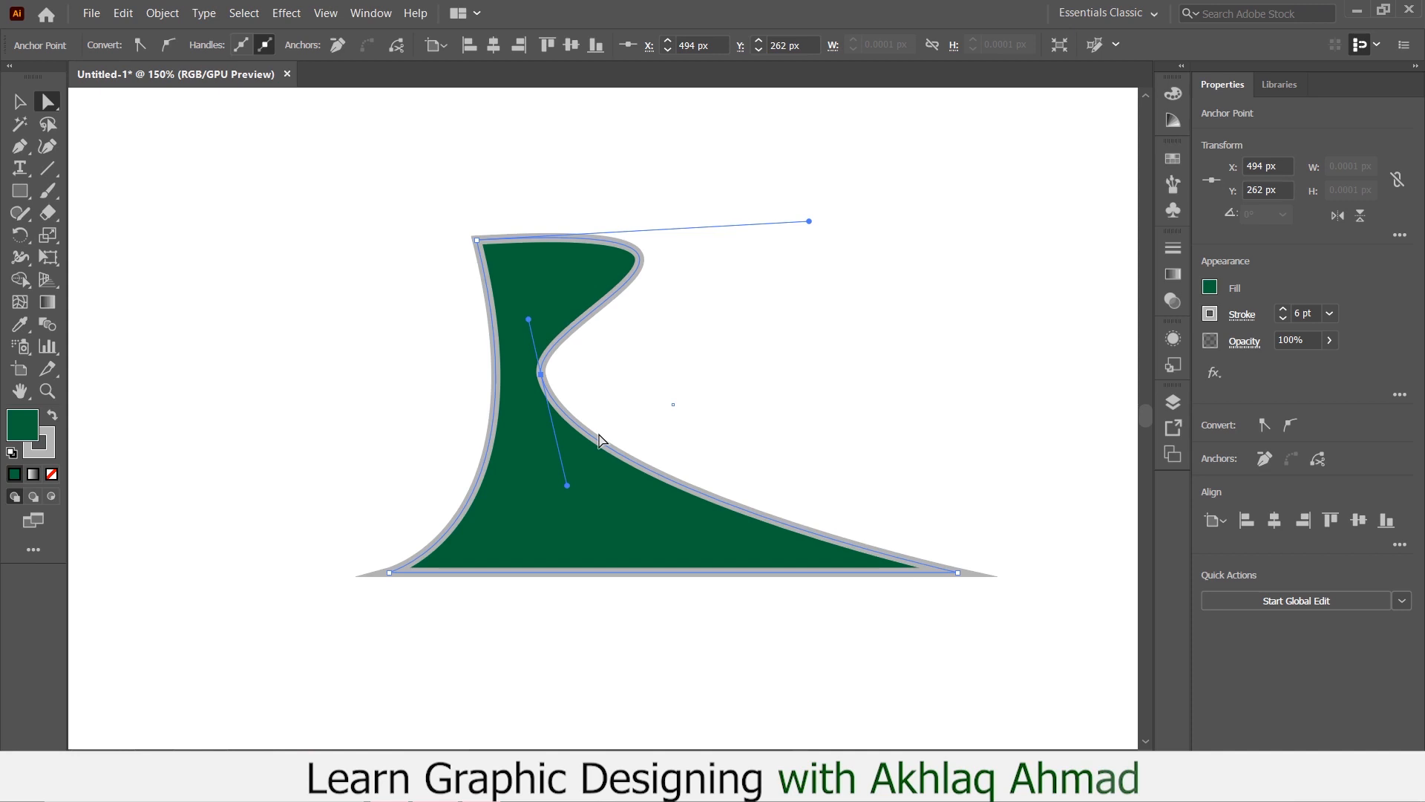
left_click(139, 45)
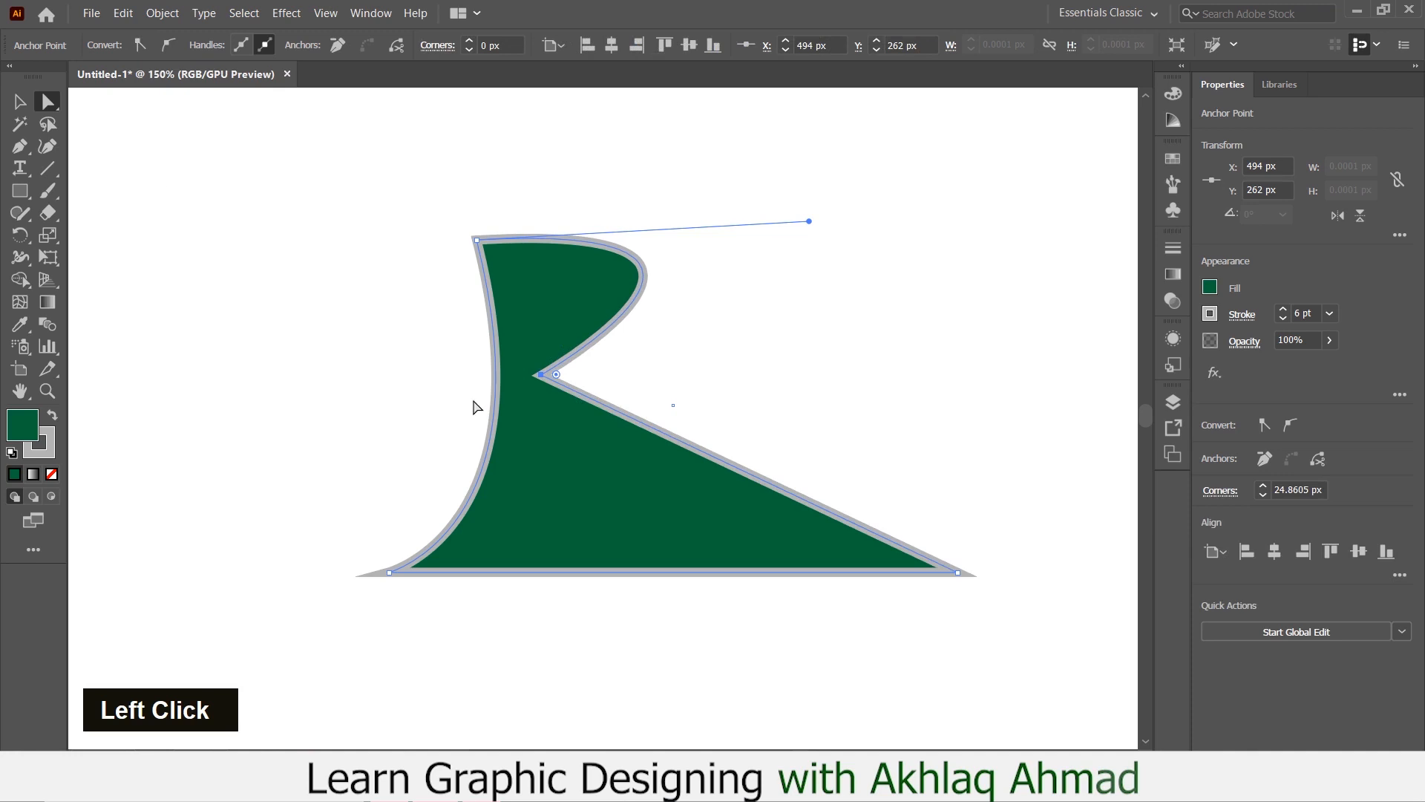
Adjust the top anchor point's lower handle so the shape's left edge becomes straight and slanted.
left_click(476, 241)
left_click_drag(549, 529, 441, 349)
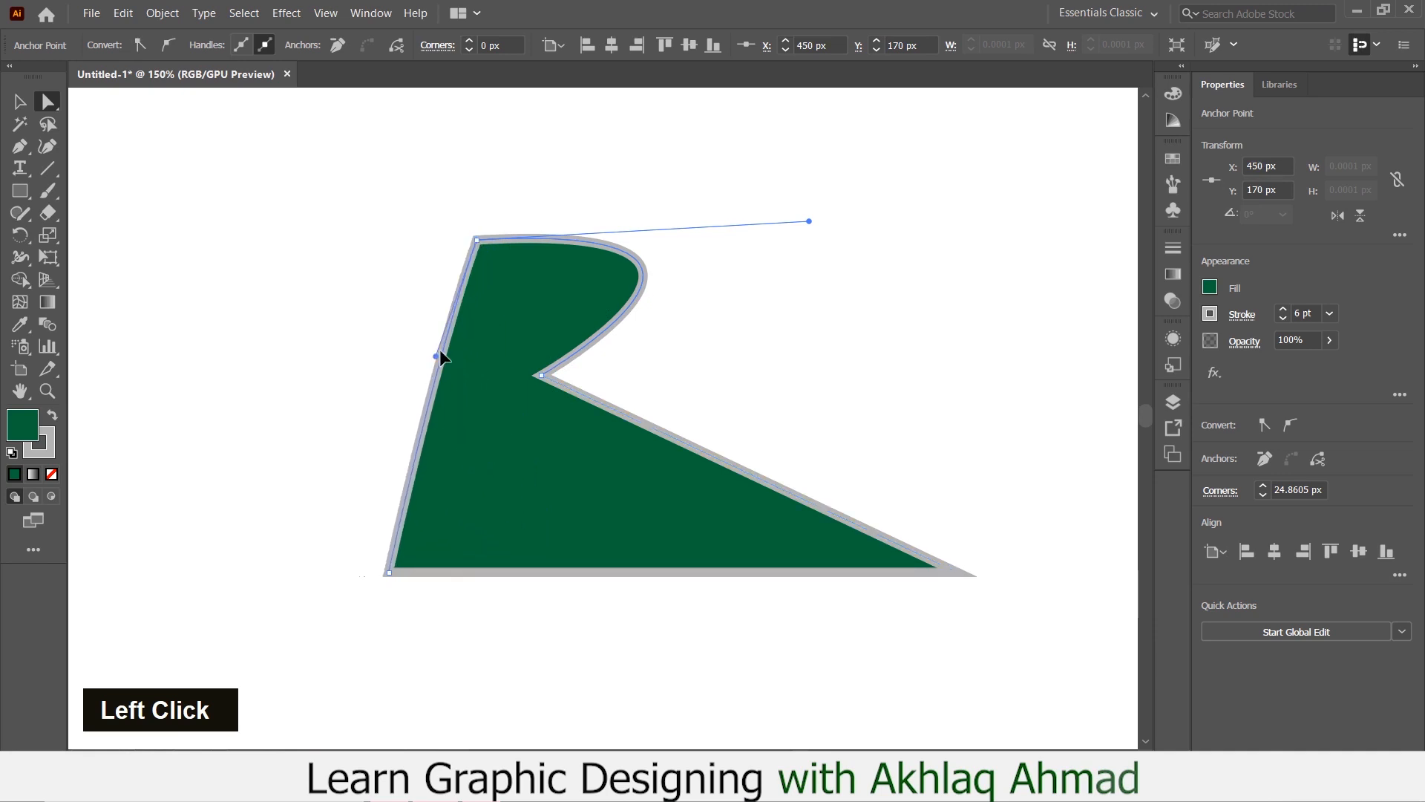
scroll(479, 250, "up", 3)
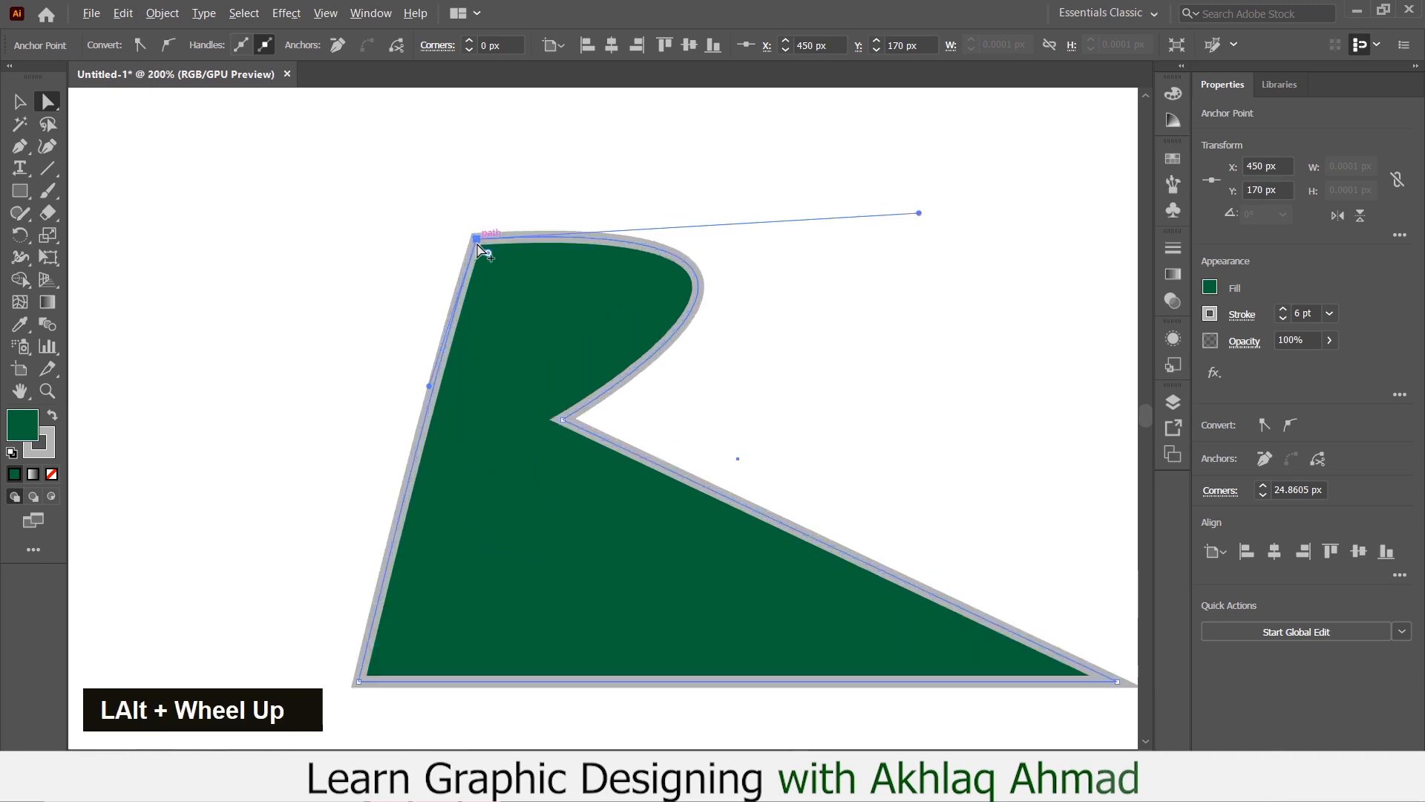
scroll(475, 247, "down", 4)
Hide the handles for multiple selected anchor points and select the top, inner and lower-right anchors together.
left_click(469, 252)
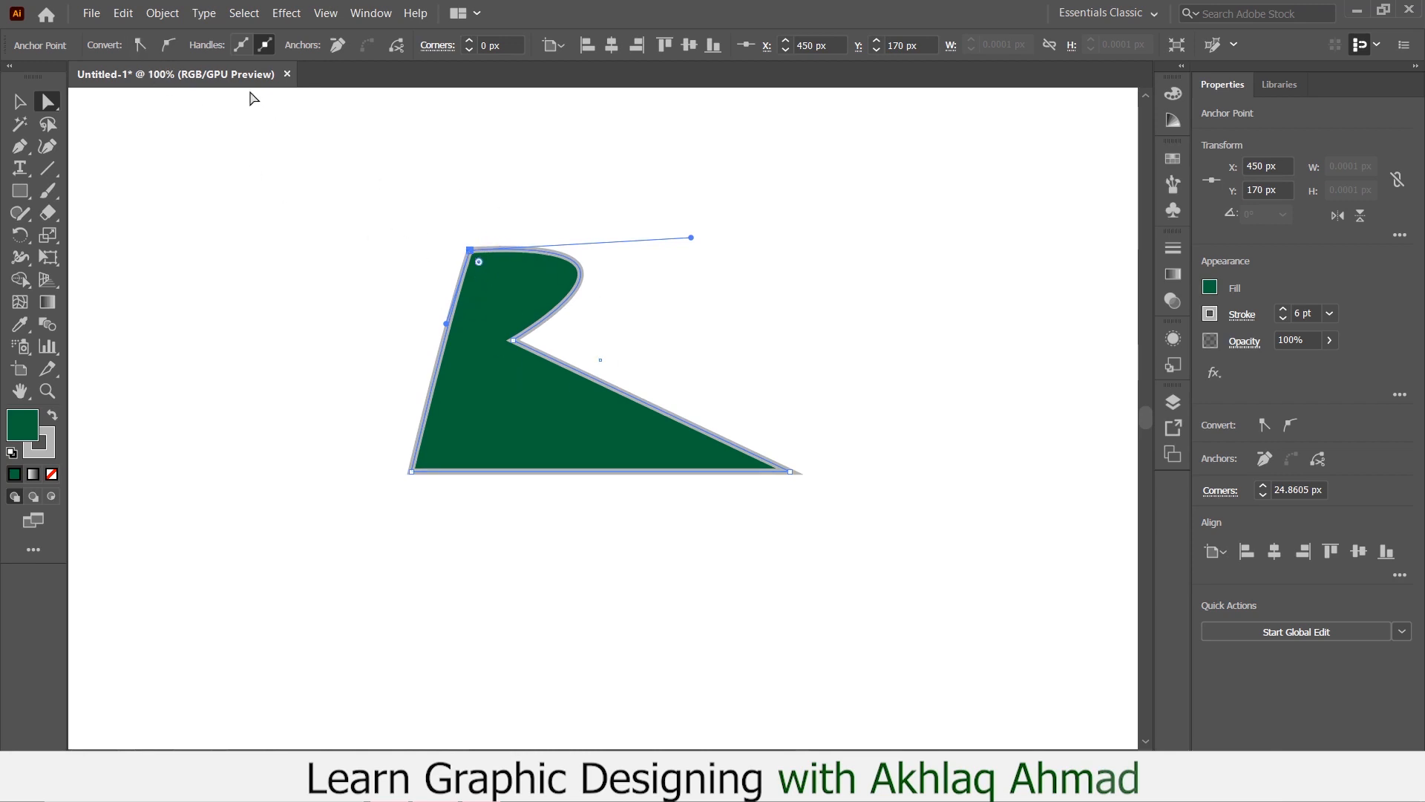
left_click(265, 49)
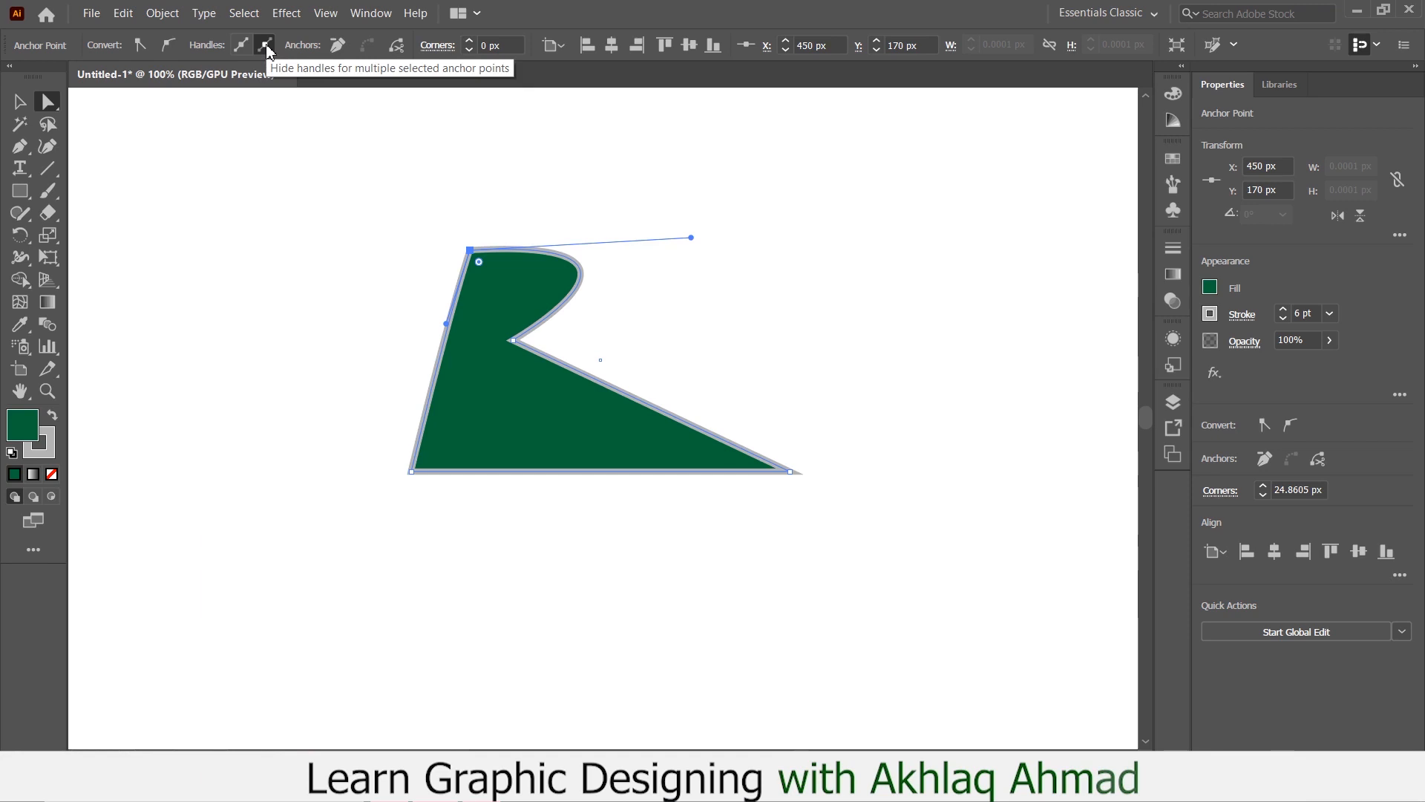
left_click_drag(416, 200, 822, 488)
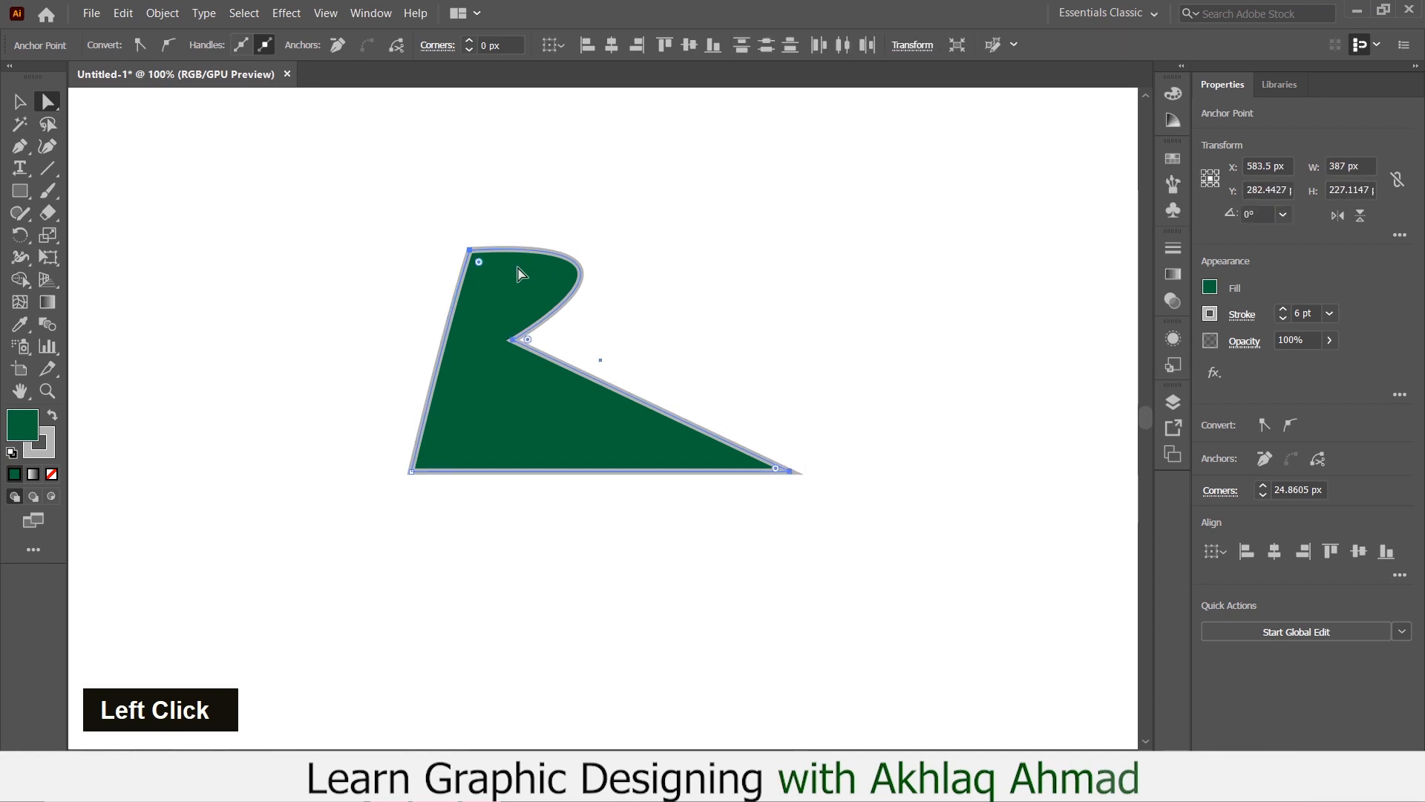
Convert the lower-right, inner and lower-left anchor points to smooth points one after another.
left_click(791, 477)
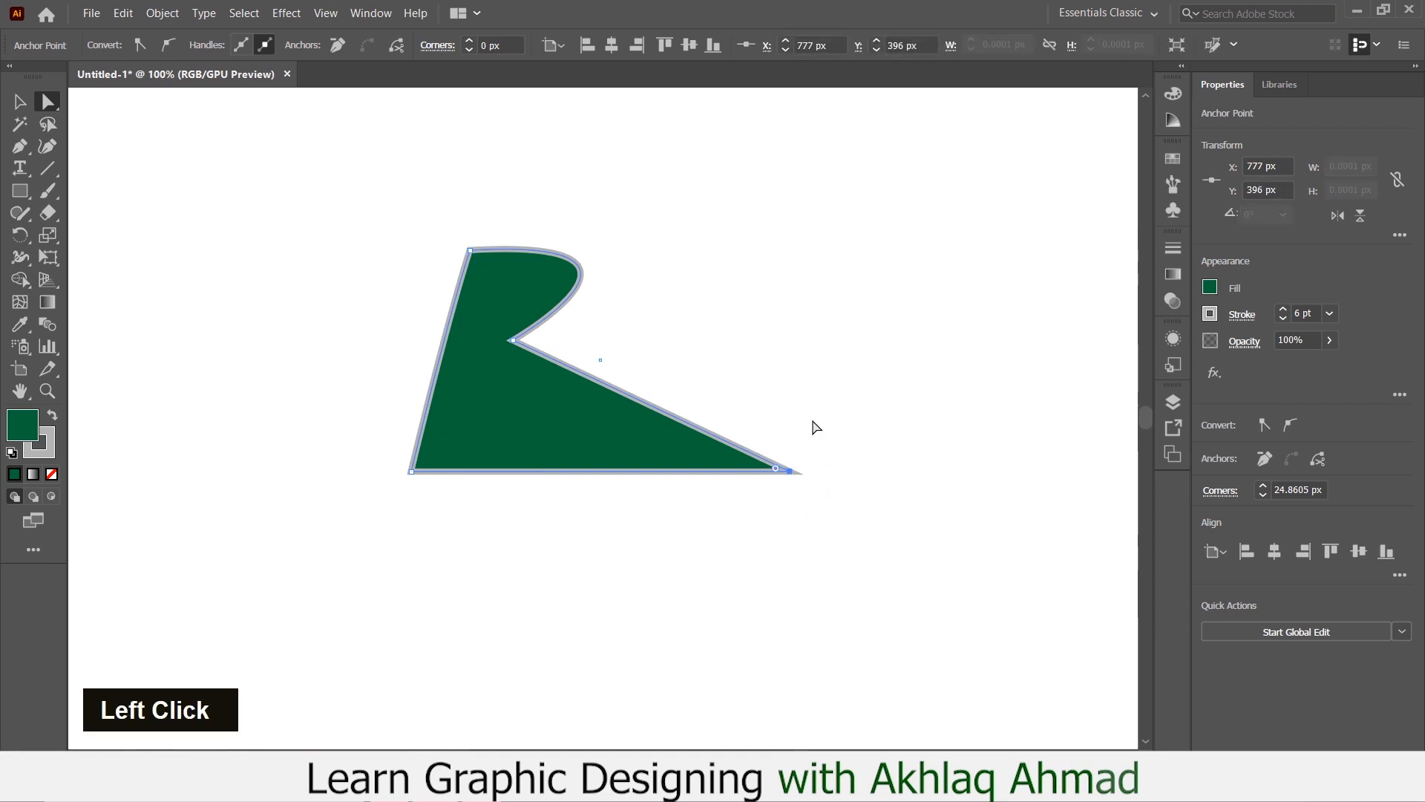
left_click(168, 44)
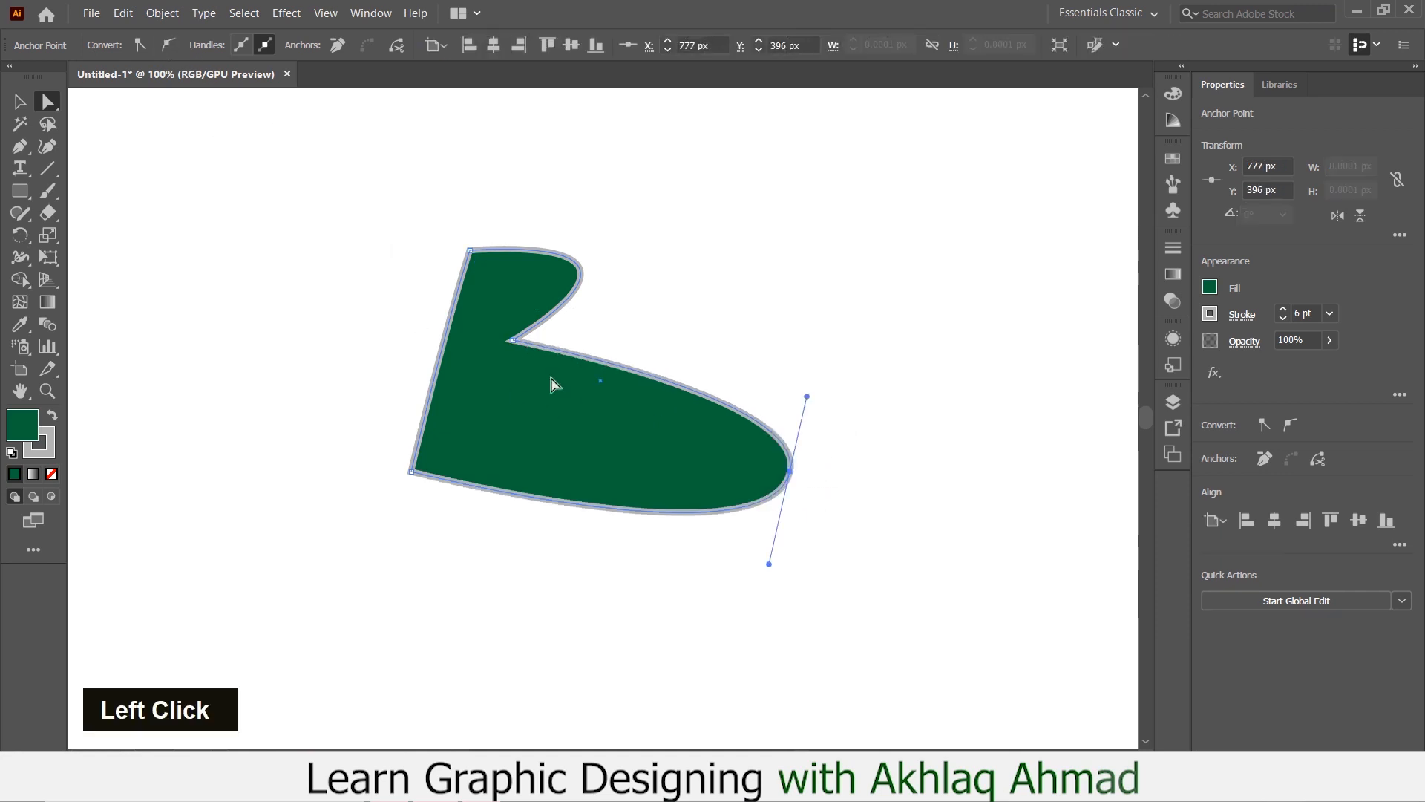
left_click(512, 341)
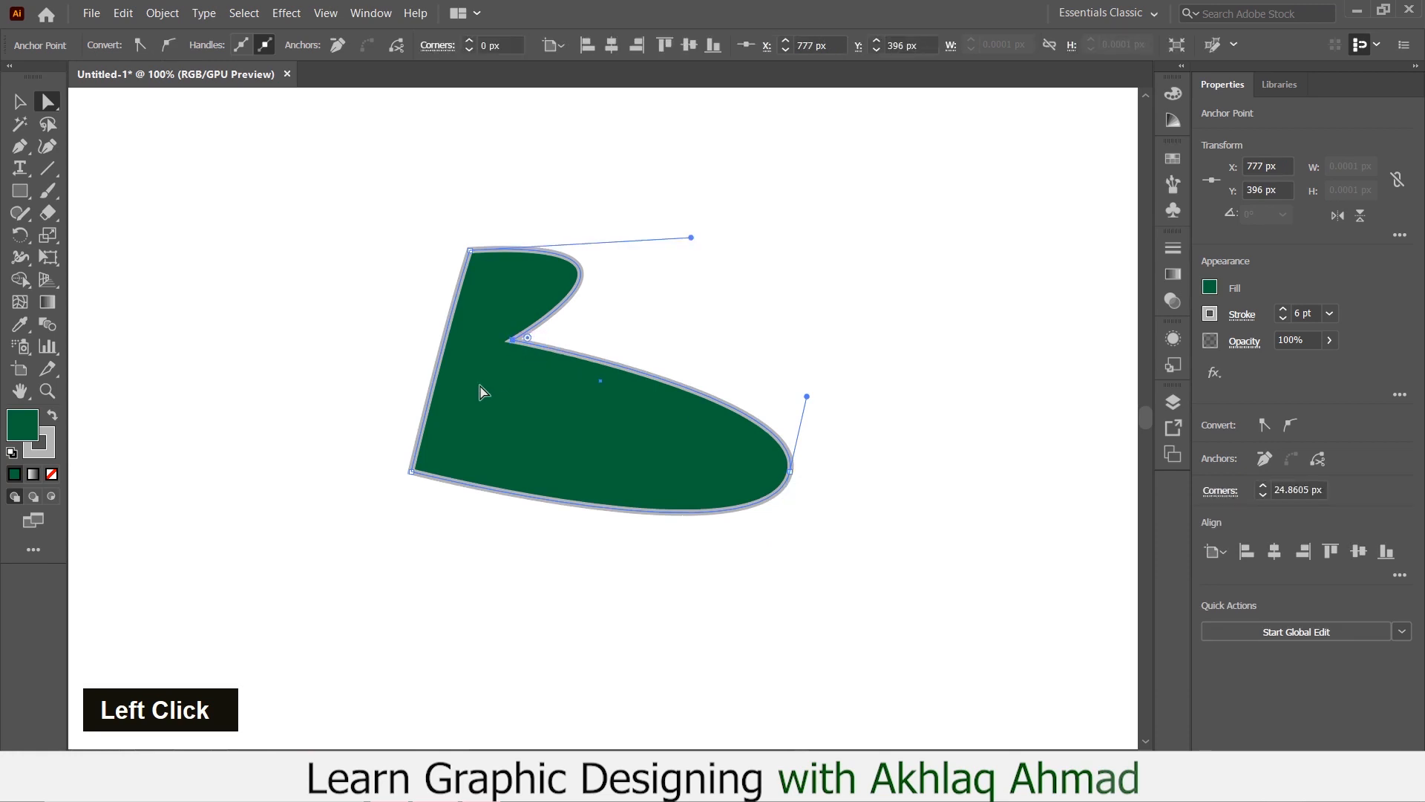
left_click(166, 45)
left_click_drag(513, 339, 514, 343)
left_click(411, 470)
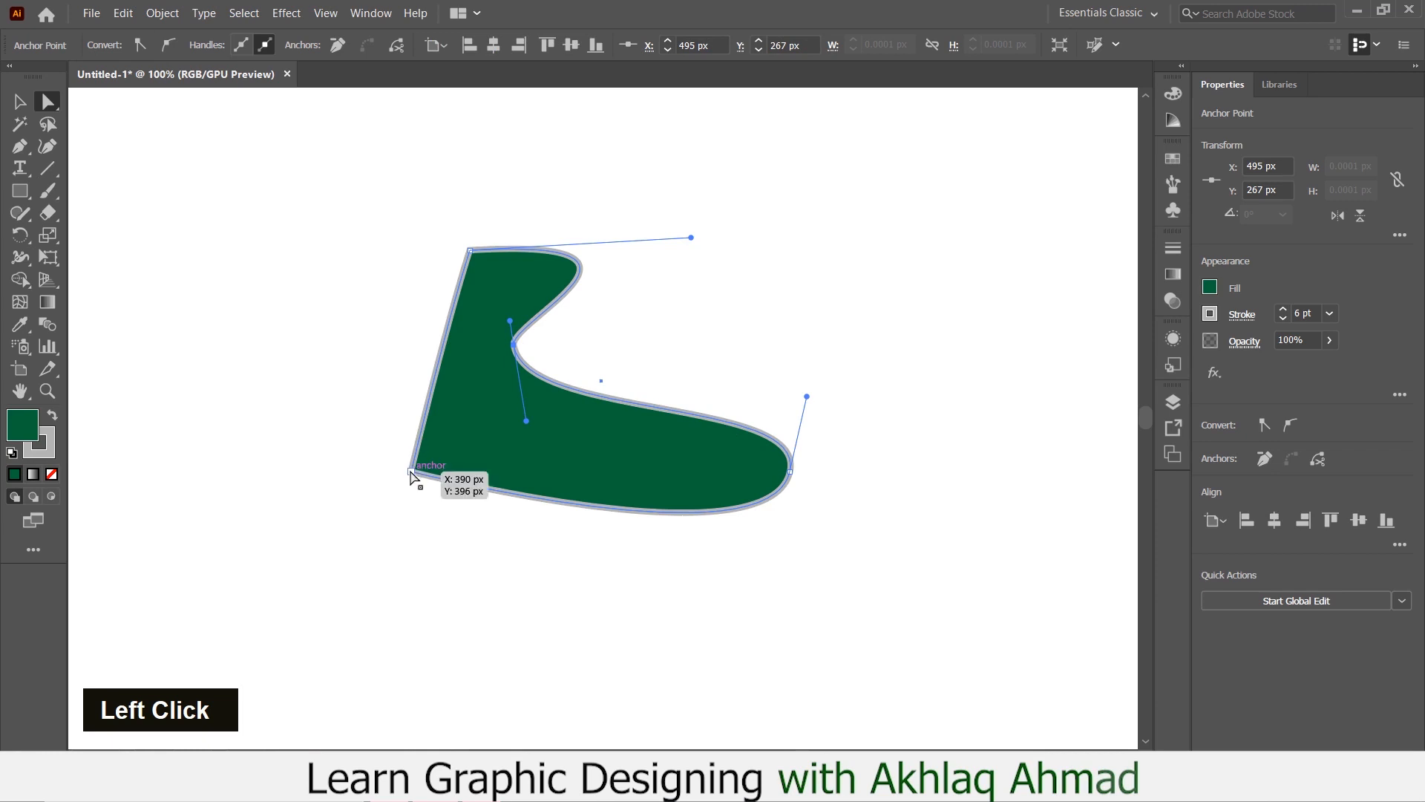
left_click(166, 46)
Move the inner anchor point to about X 595, Y 288 px and pull the top anchor's left handle outward to round the left edge.
left_click_drag(515, 345, 611, 364)
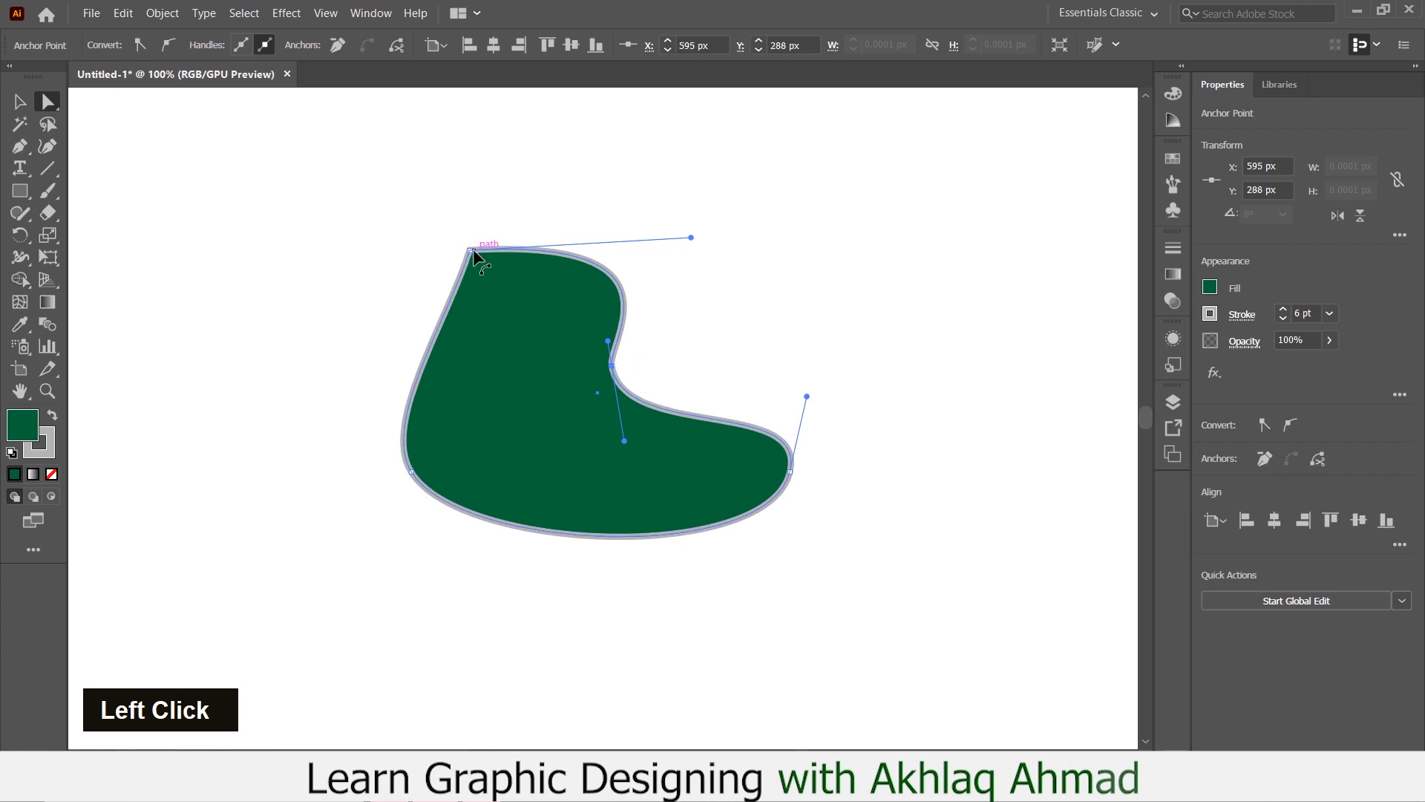
double_click(469, 250)
left_click_drag(449, 326, 375, 322)
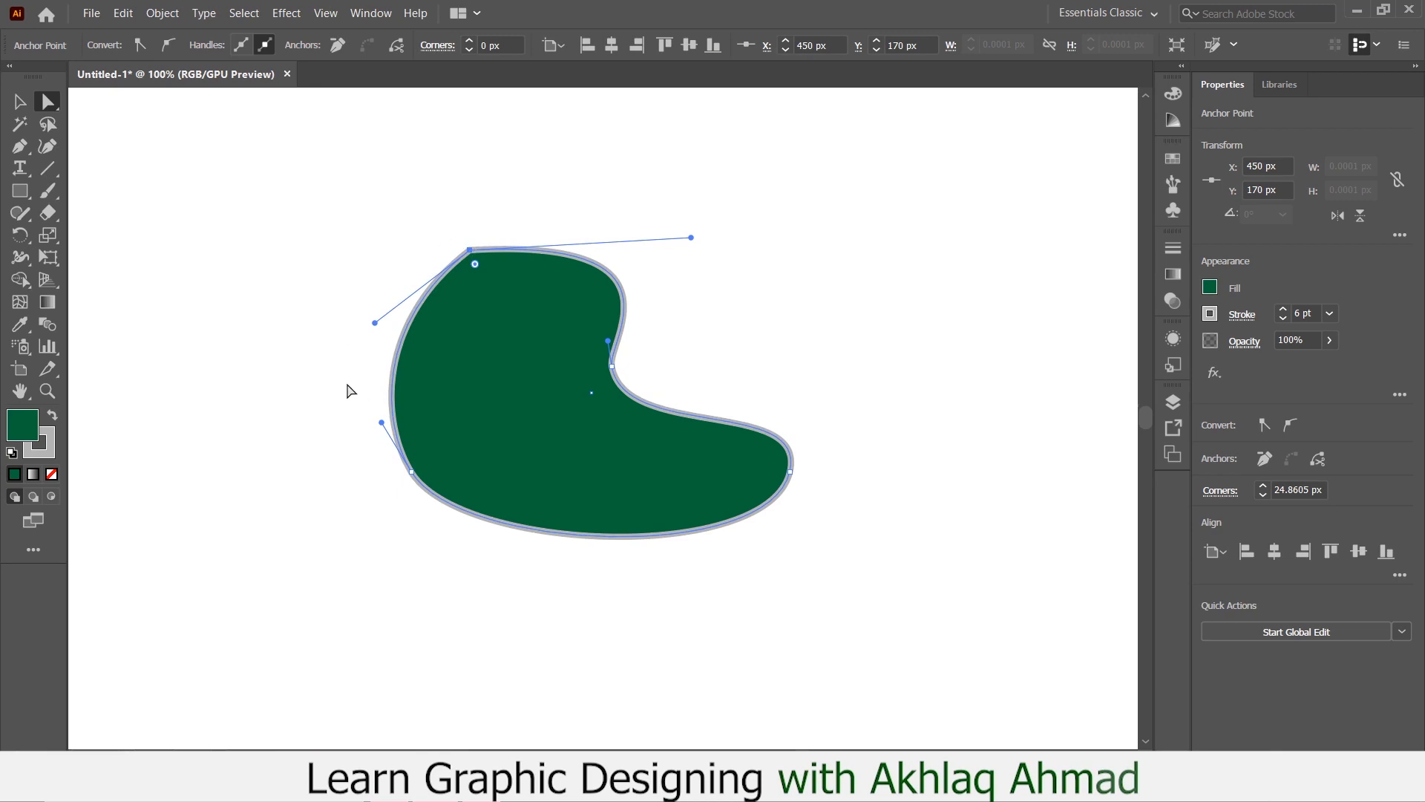
Show the handles for multiple selected anchor points and select all anchors of the shape.
left_click(626, 392)
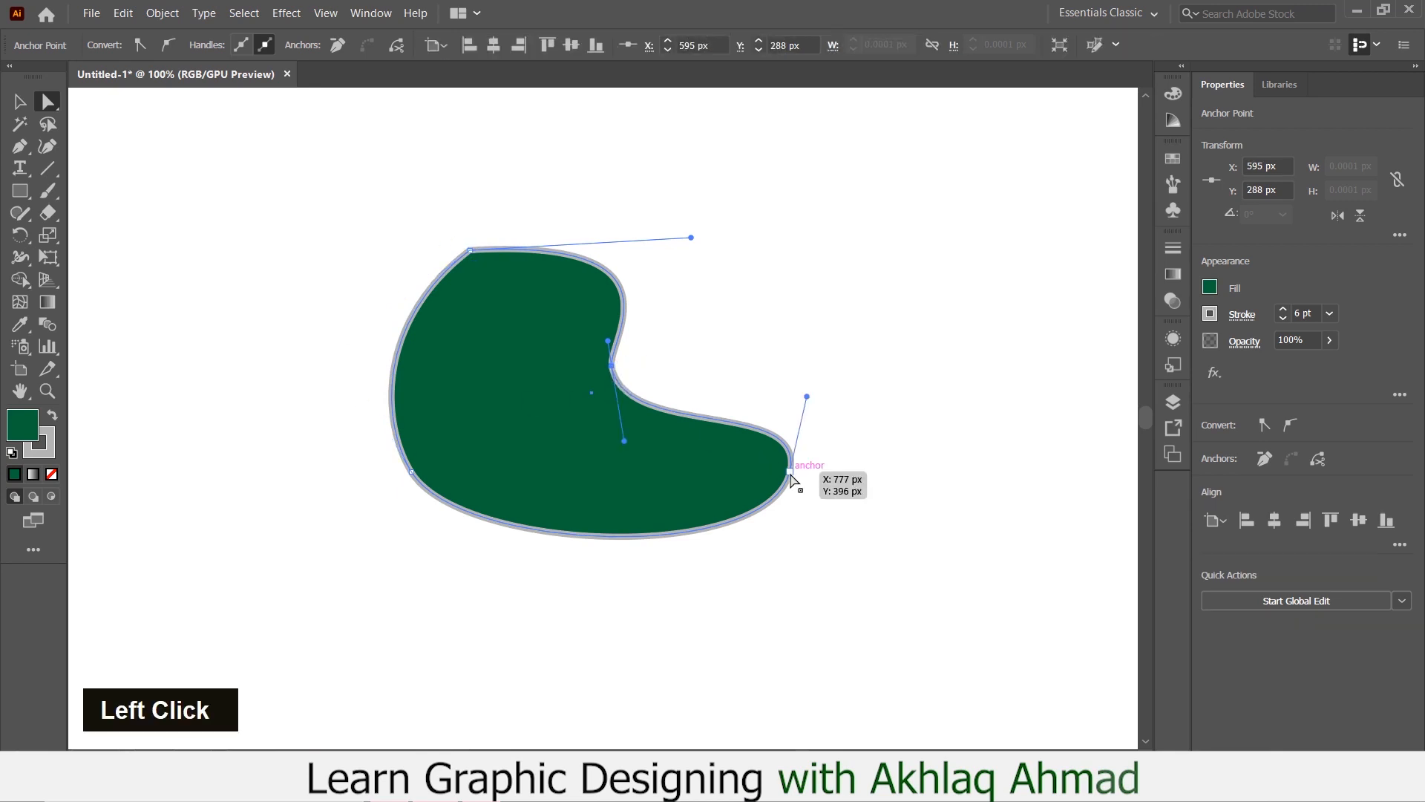
left_click(410, 471)
left_click_drag(315, 172, 844, 599)
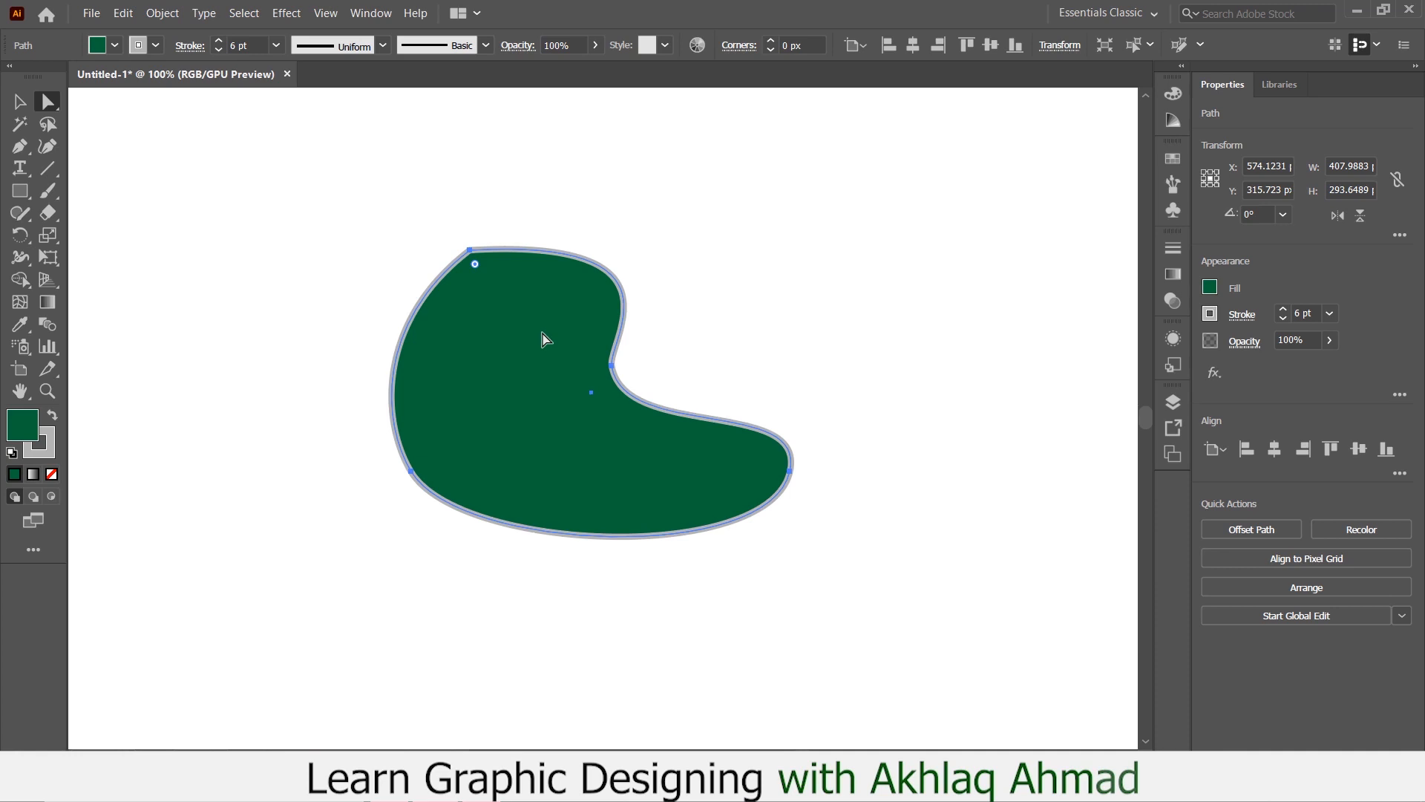
left_click(470, 250)
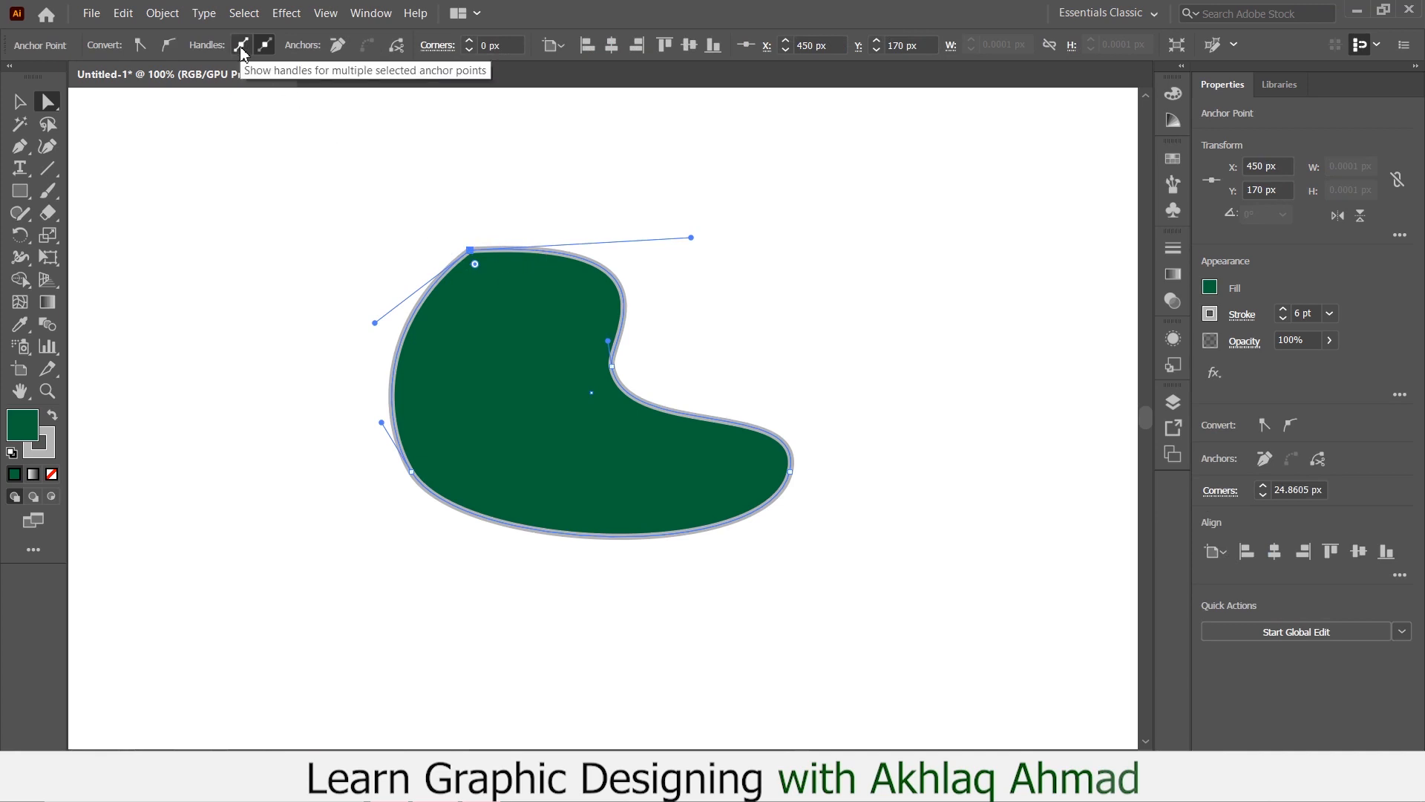
left_click_drag(234, 149, 915, 626)
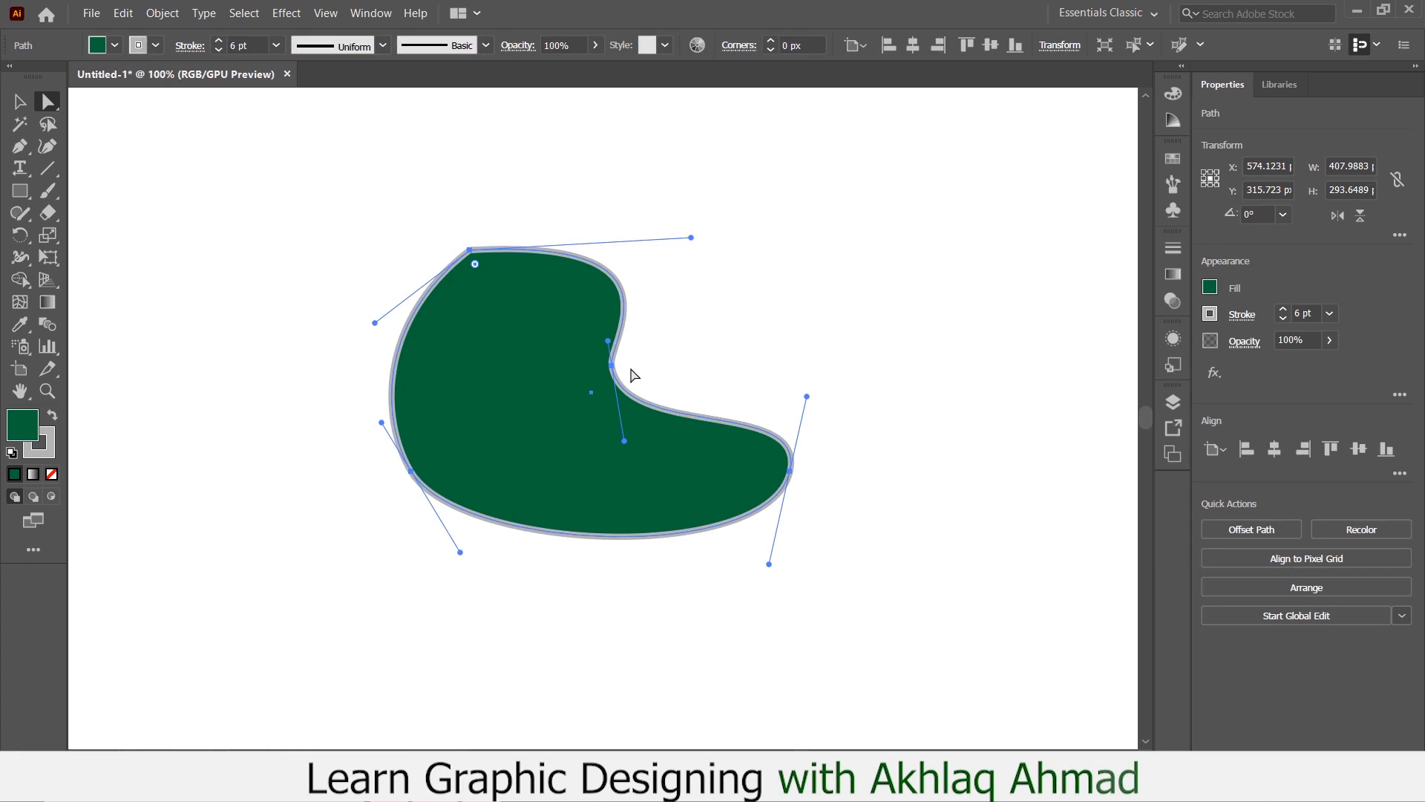
Tilt the handles of the inner and lower-right anchor points, and move the whole shape to about X 561, Y 325 px.
left_click_drag(624, 443, 610, 443)
left_click_drag(794, 399, 733, 368)
left_click(594, 376)
left_click_drag(599, 369, 601, 381)
Reselect all the shape's anchors with their handles shown, and switch back to hiding handles for multiple selected anchor points.
left_click(321, 231)
left_click_drag(289, 198, 854, 646)
left_click(457, 263)
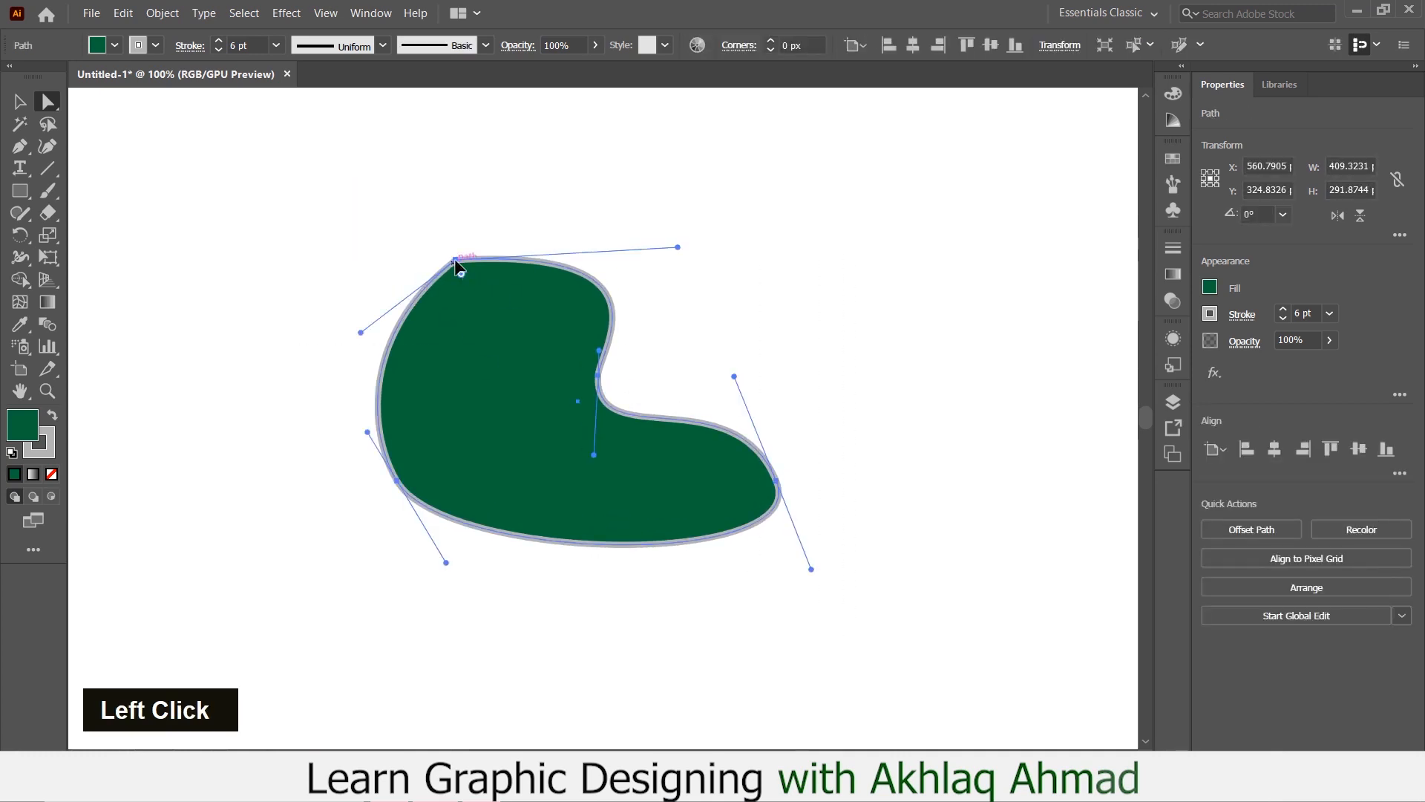
left_click(456, 261)
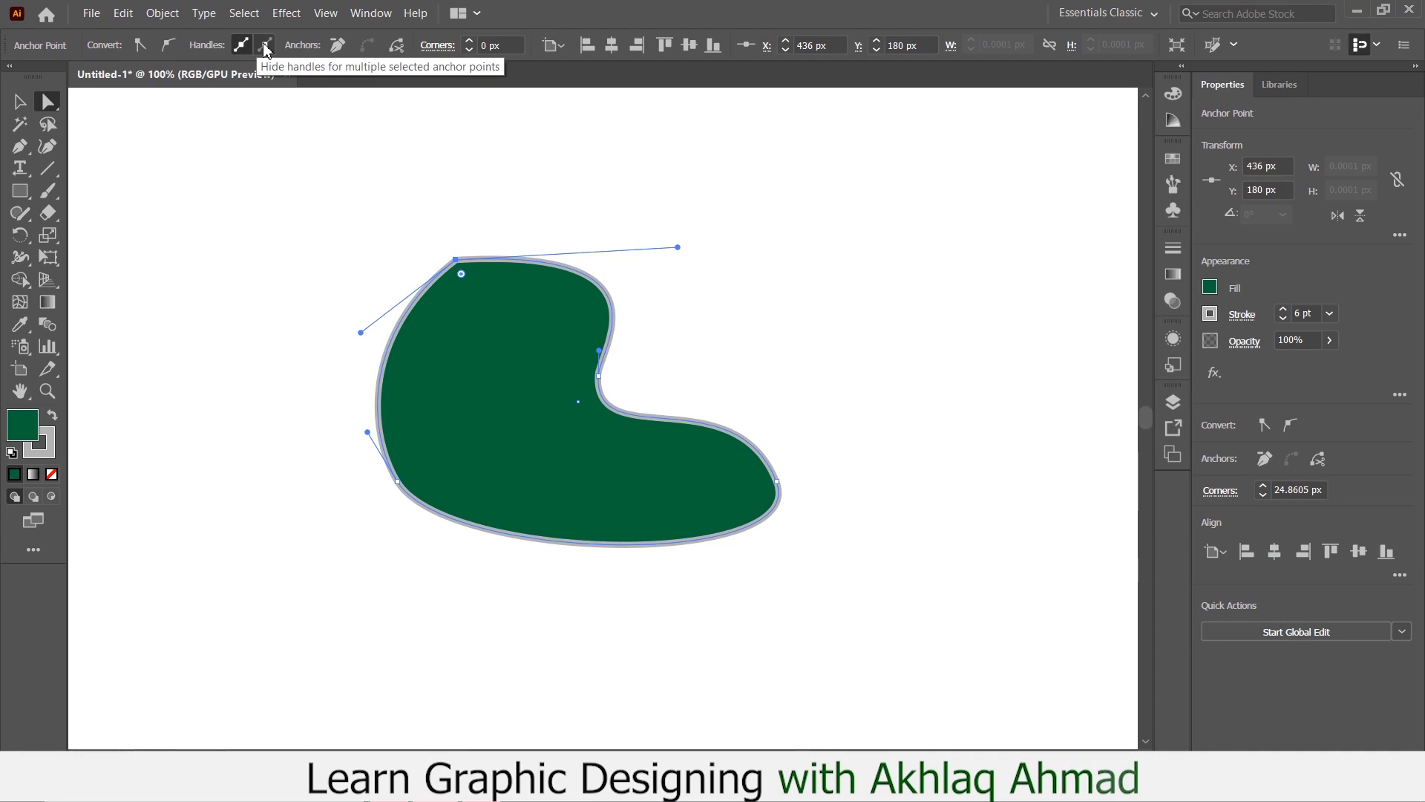
left_click(456, 261)
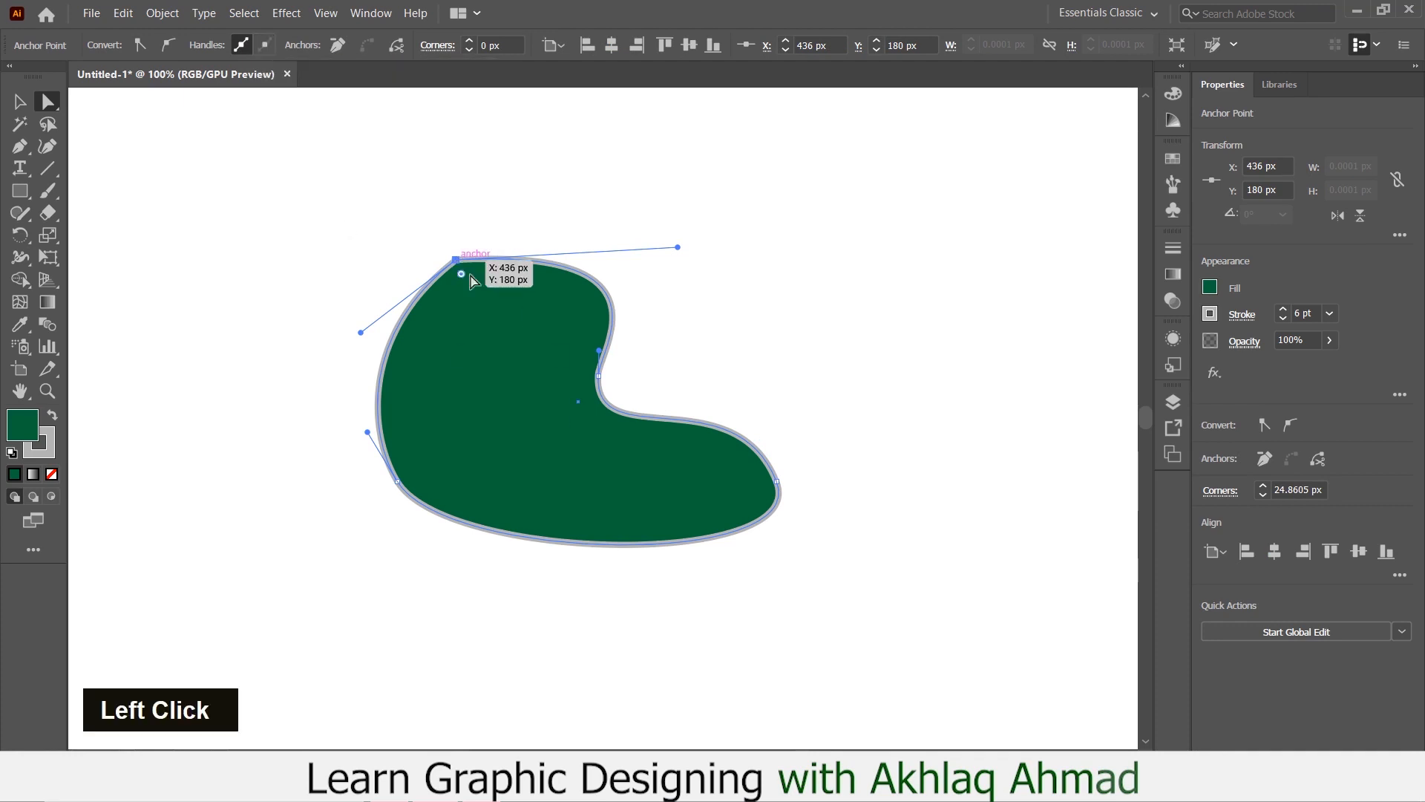
left_click(600, 377)
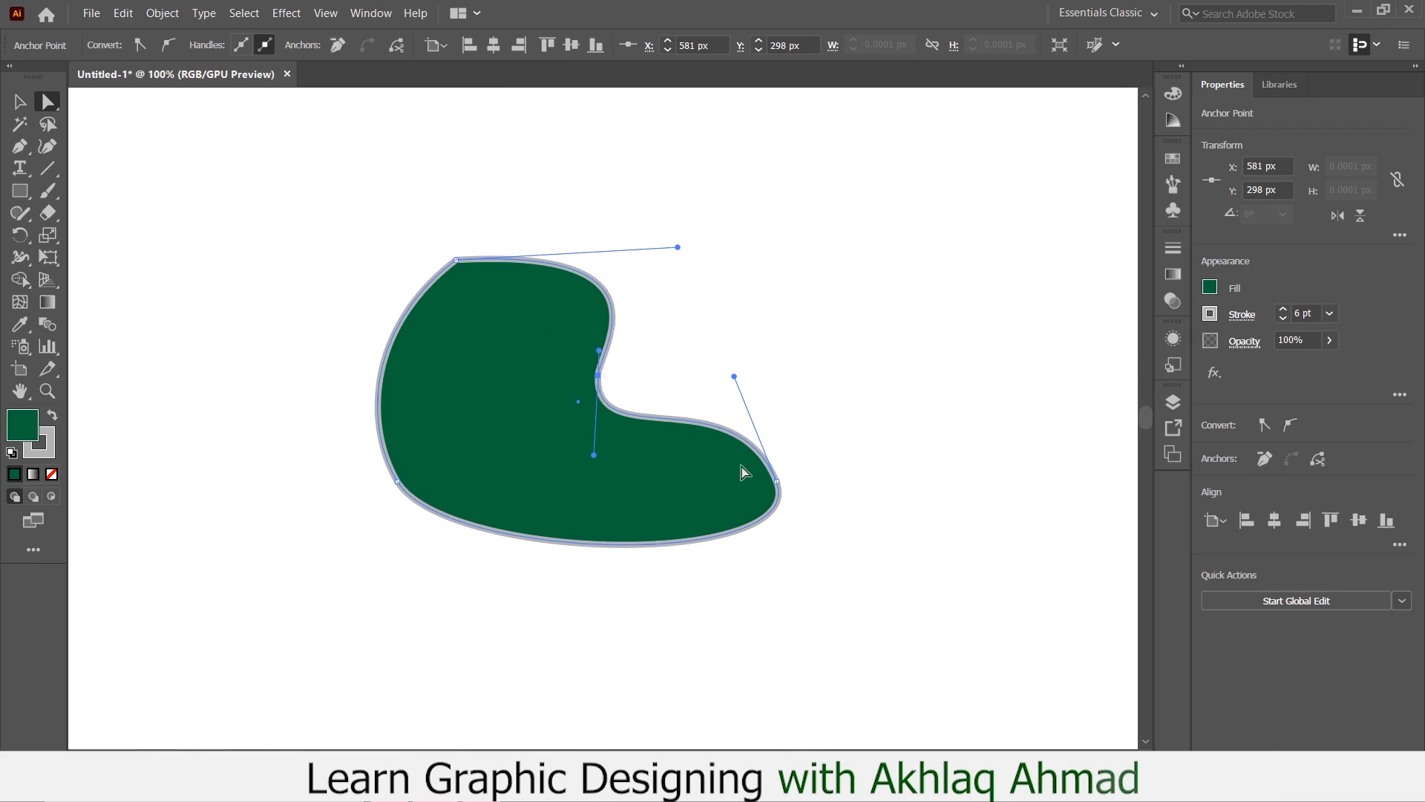
Remove the lower-right anchor point and the inner anchor point from the path.
left_click(777, 483)
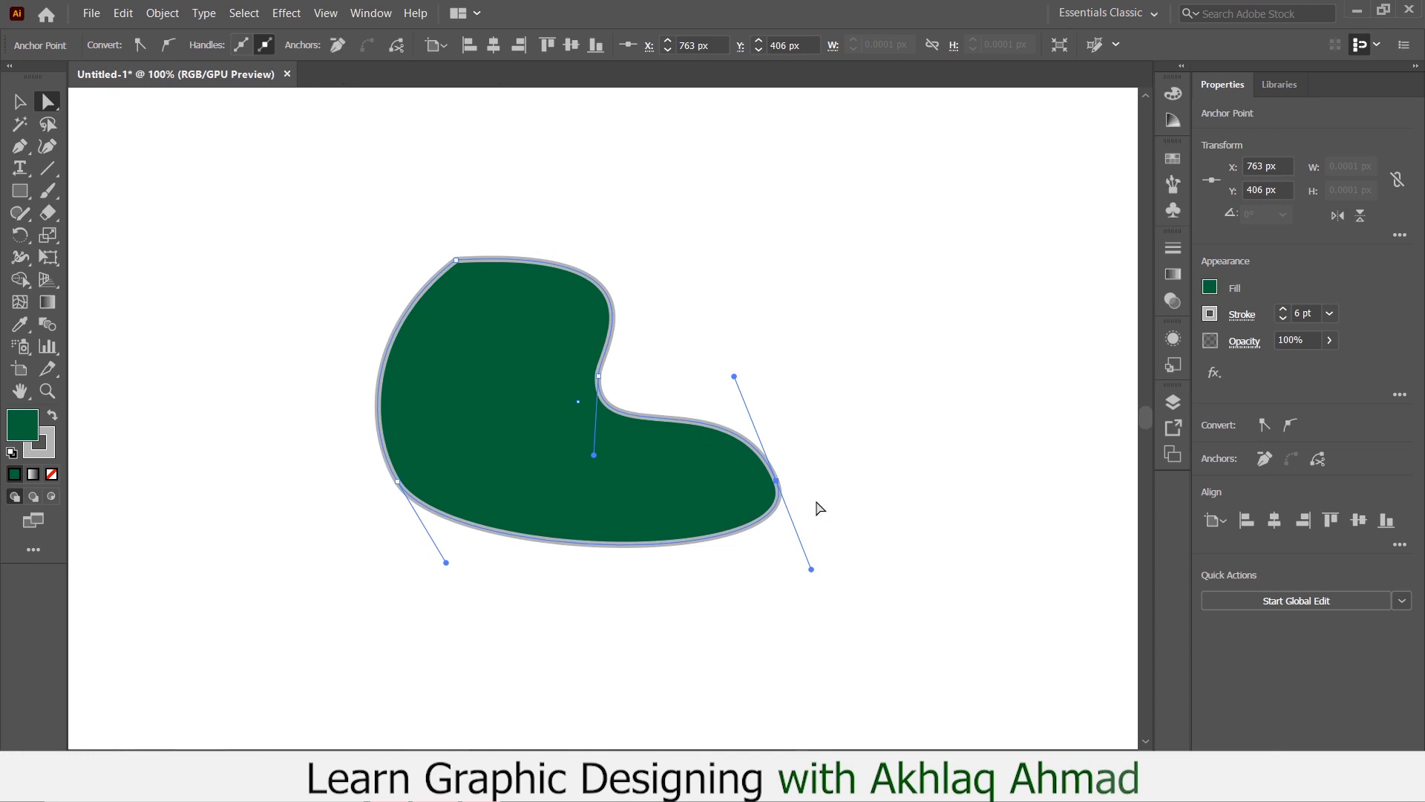
left_click(338, 45)
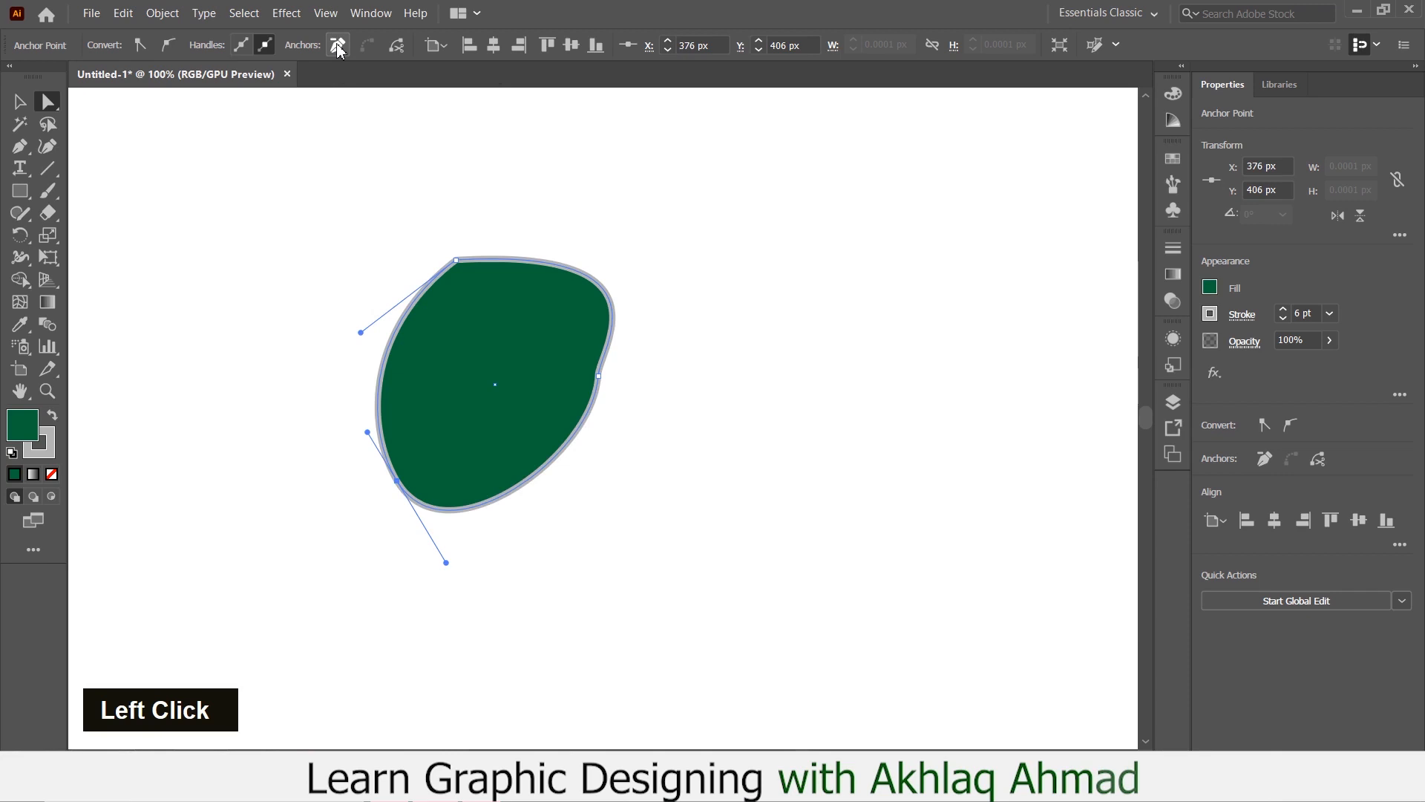
left_click(598, 376)
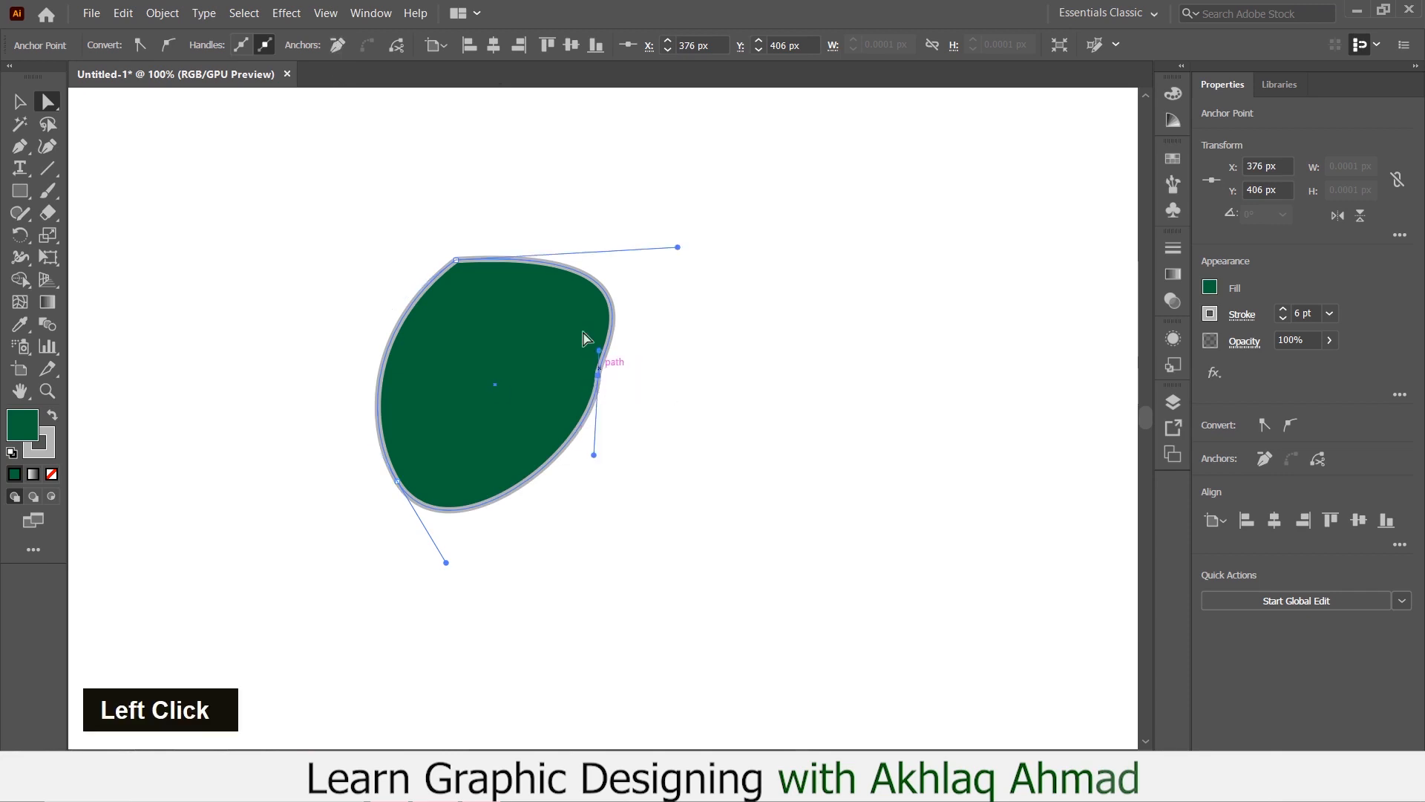
left_click(338, 45)
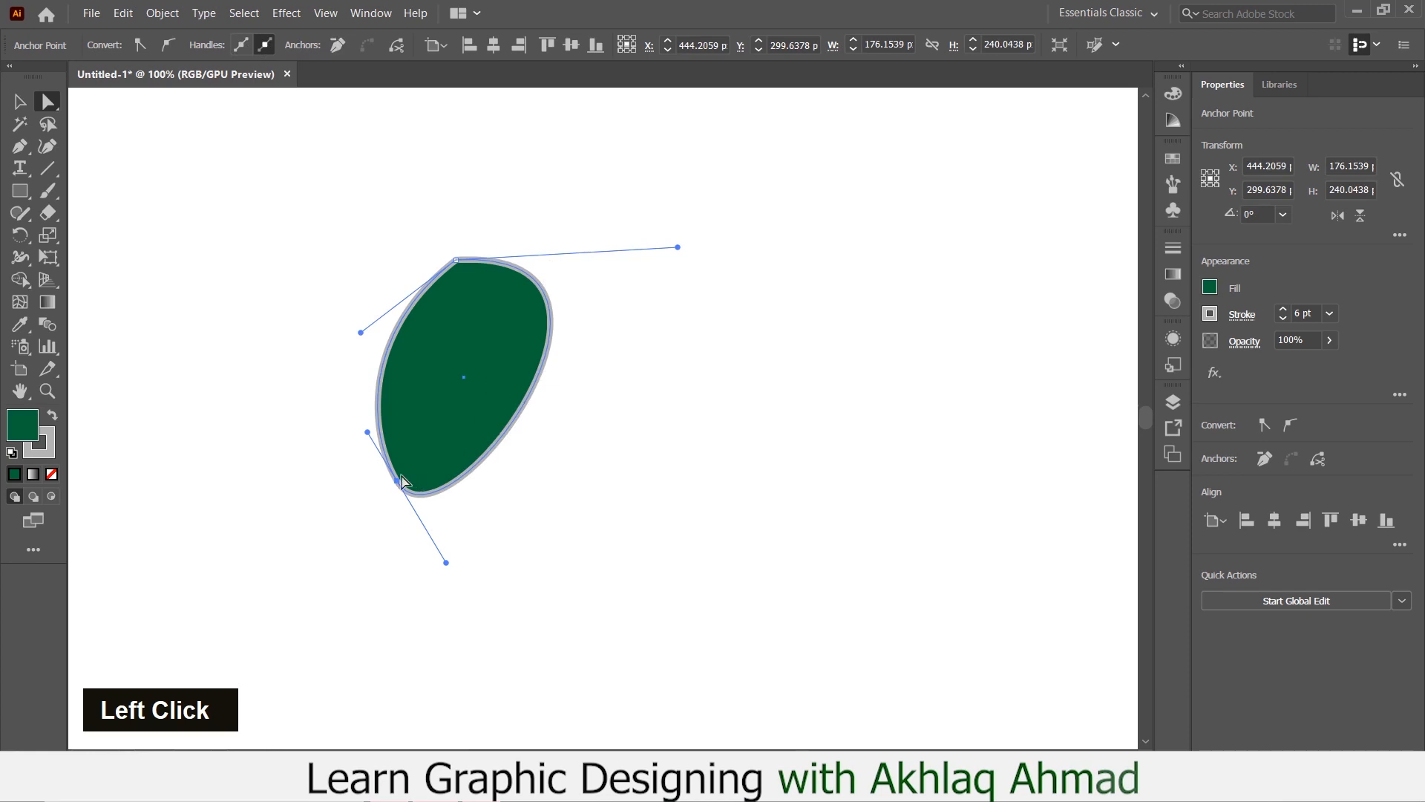
Undo both anchor point removals and the last vertical move of the shape.
key("ctrl+z")
key("ctrl+z")
key("ctrl+z")
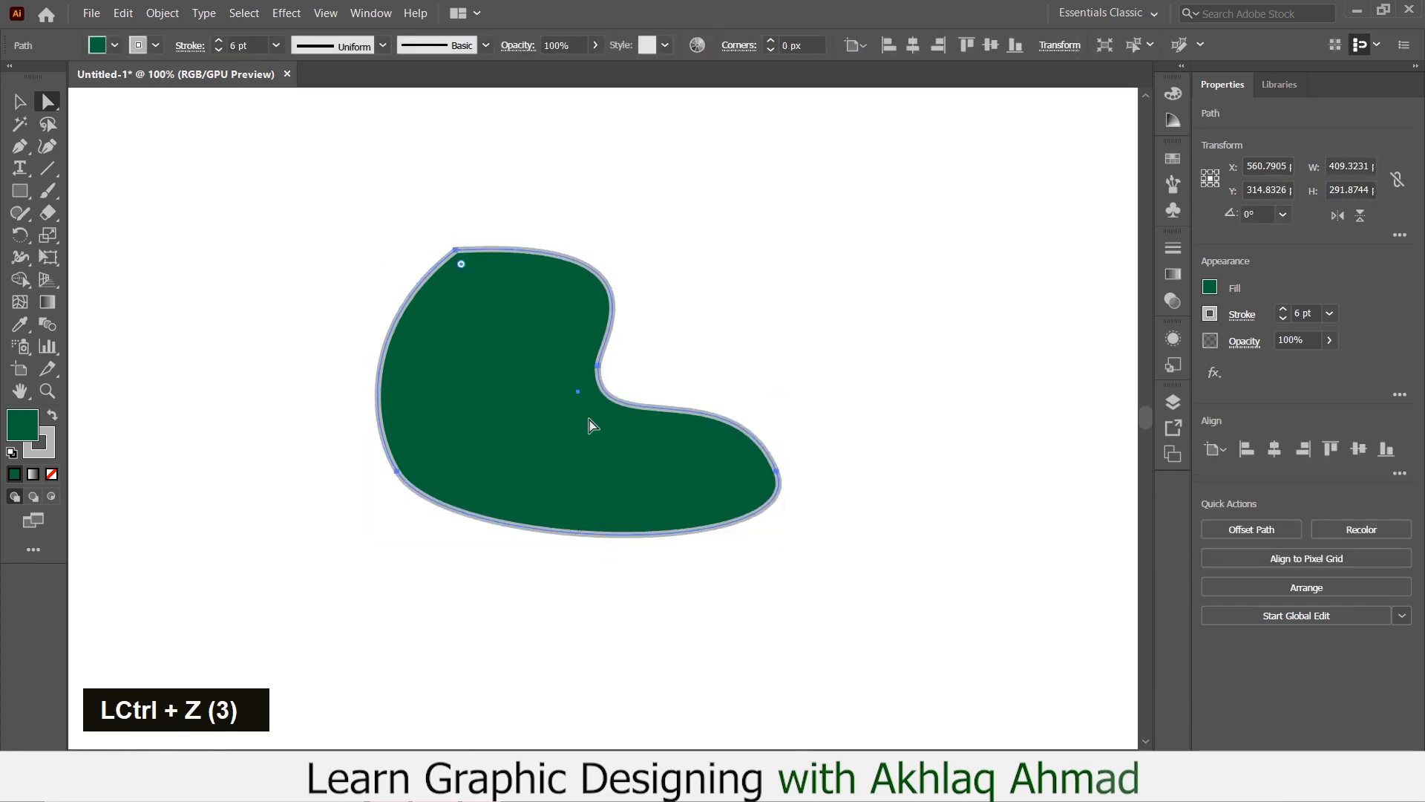
Reshape the inner anchor point at about X 698, Y 293 px with long tilted handles, and shift the top corner anchor up and left.
left_click(598, 365)
left_click_drag(598, 365, 578, 334)
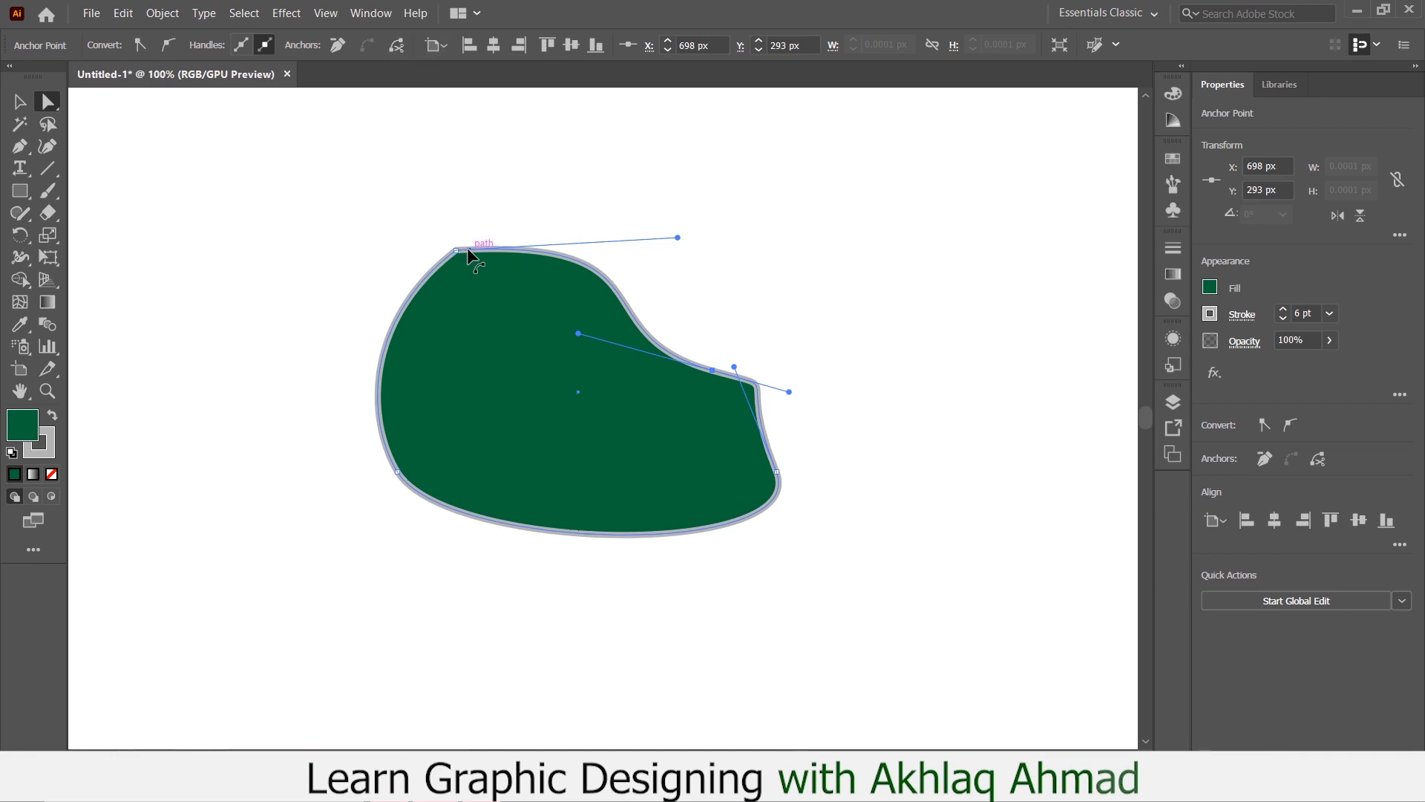
left_click_drag(456, 251, 427, 225)
Remove the shape's fill and stroke, and move the bare path to about X 576, Y 297 px.
left_click(510, 333)
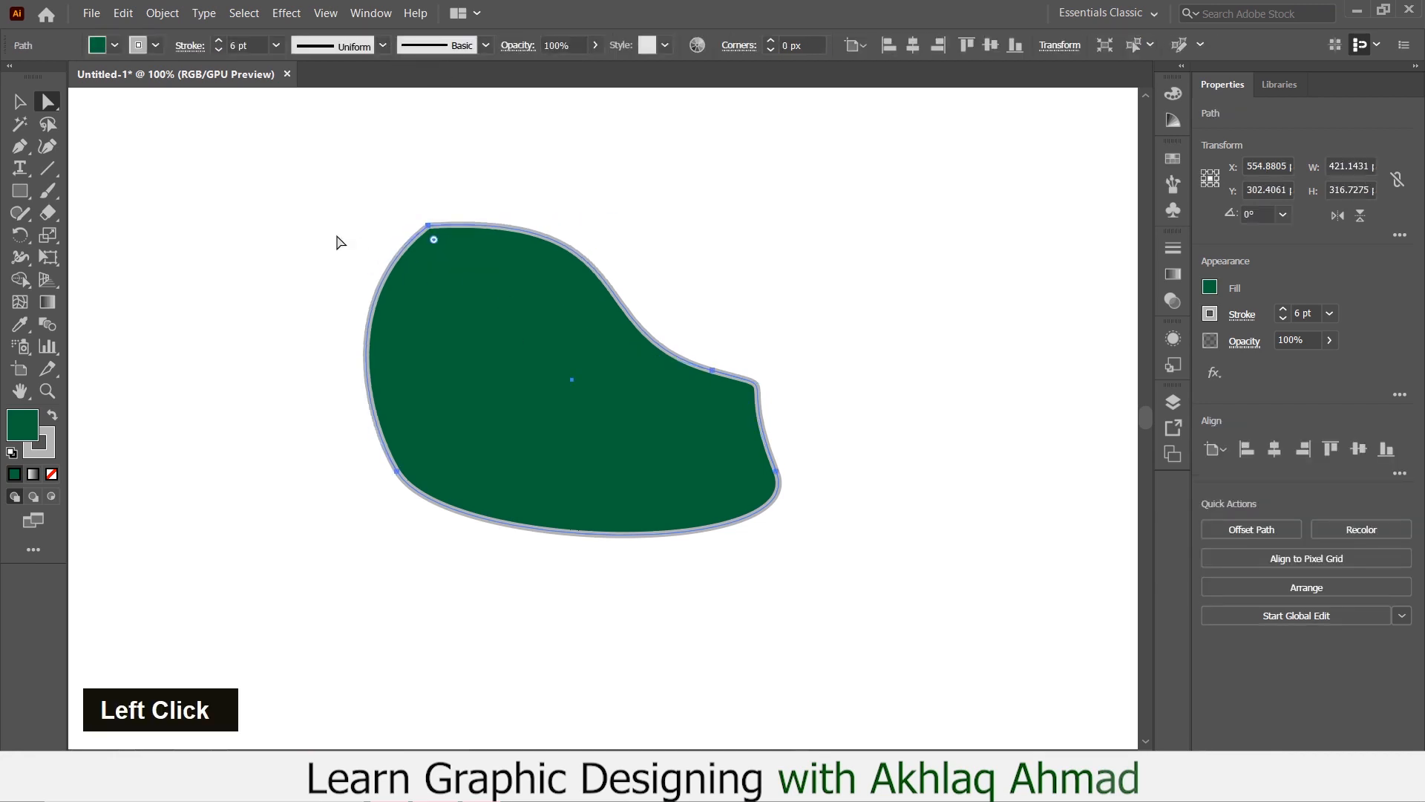
left_click(115, 46)
left_click(12, 77)
left_click(113, 47)
left_click(108, 50)
left_click(12, 77)
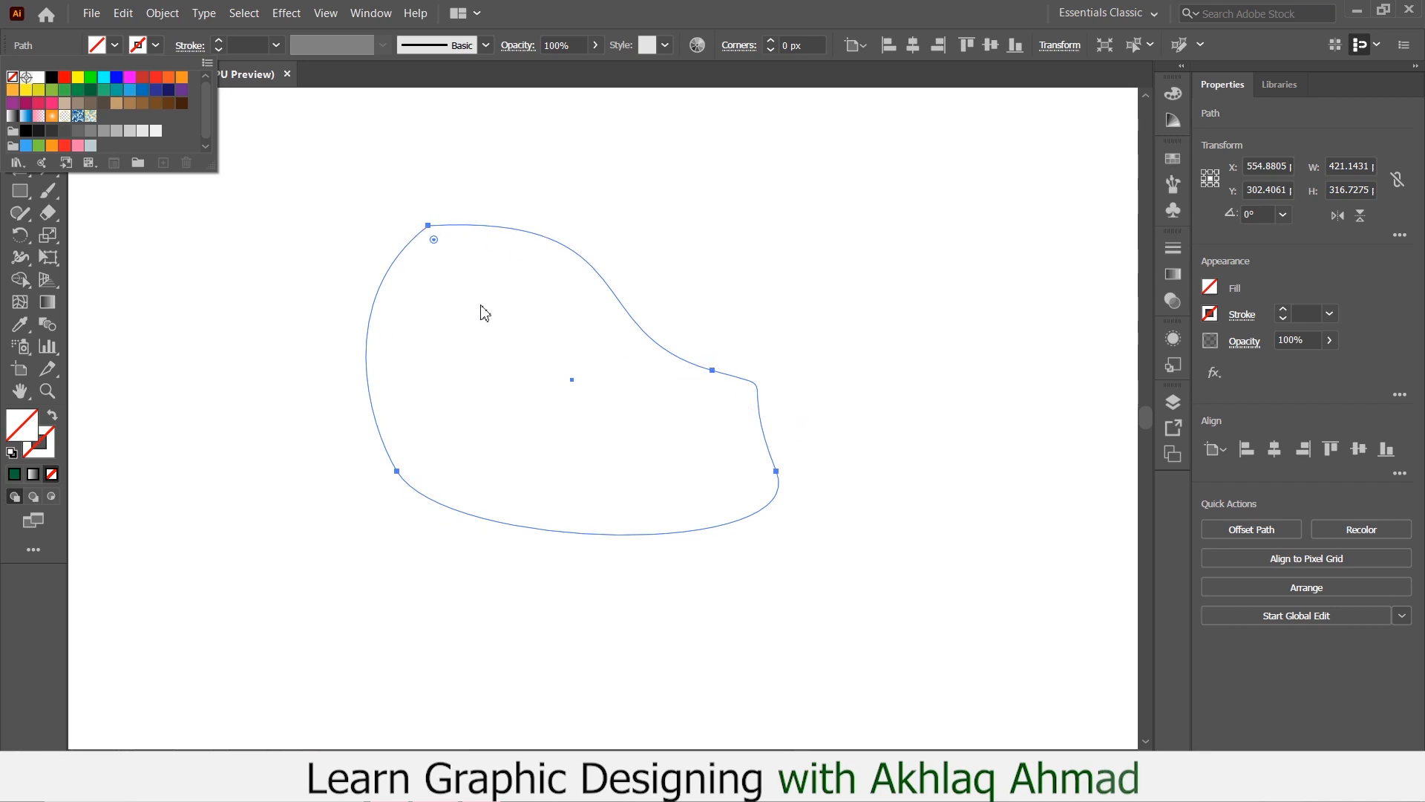
left_click(427, 225)
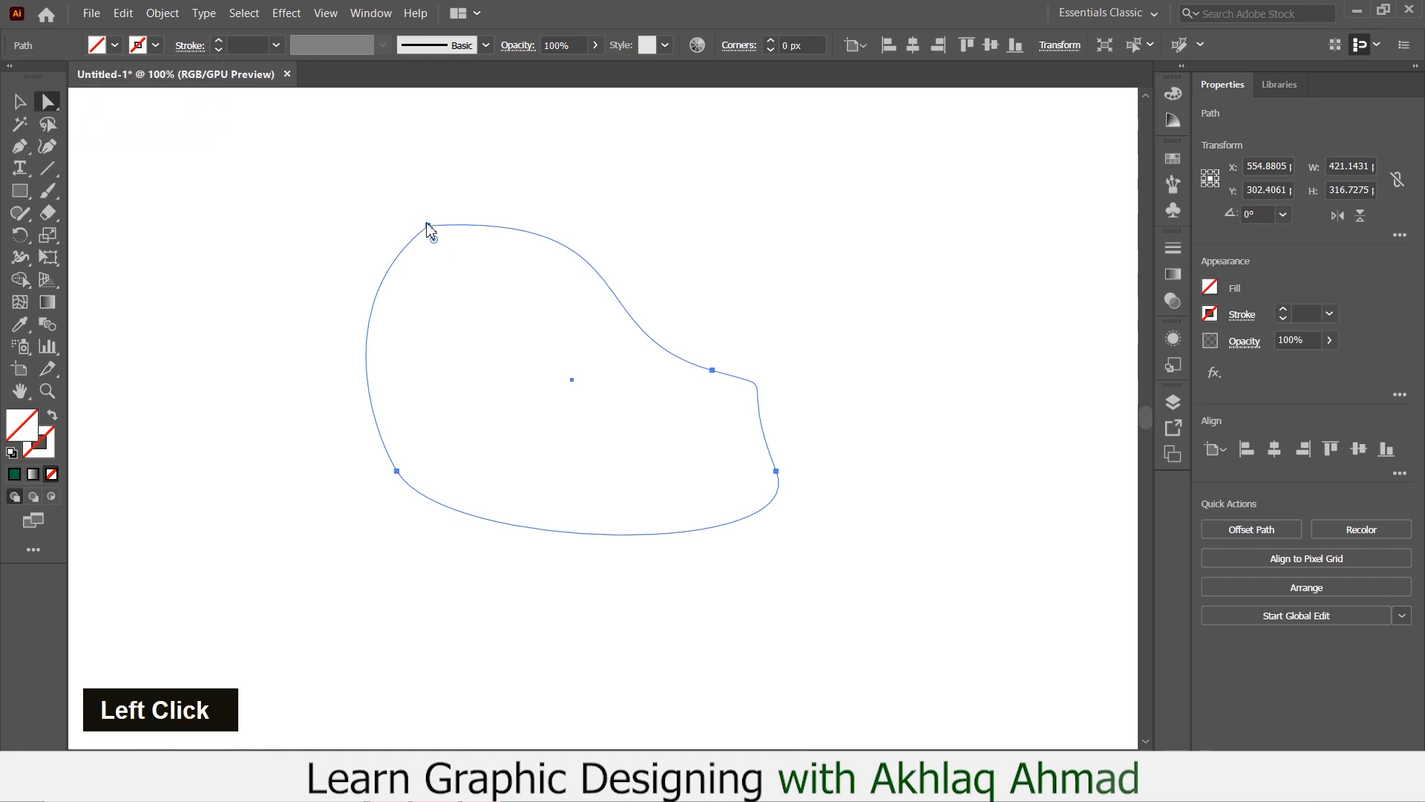
mouse_move(428, 225)
left_mouse_down()
mouse_move(430, 239)
mouse_move(448, 219)
left_mouse_up()
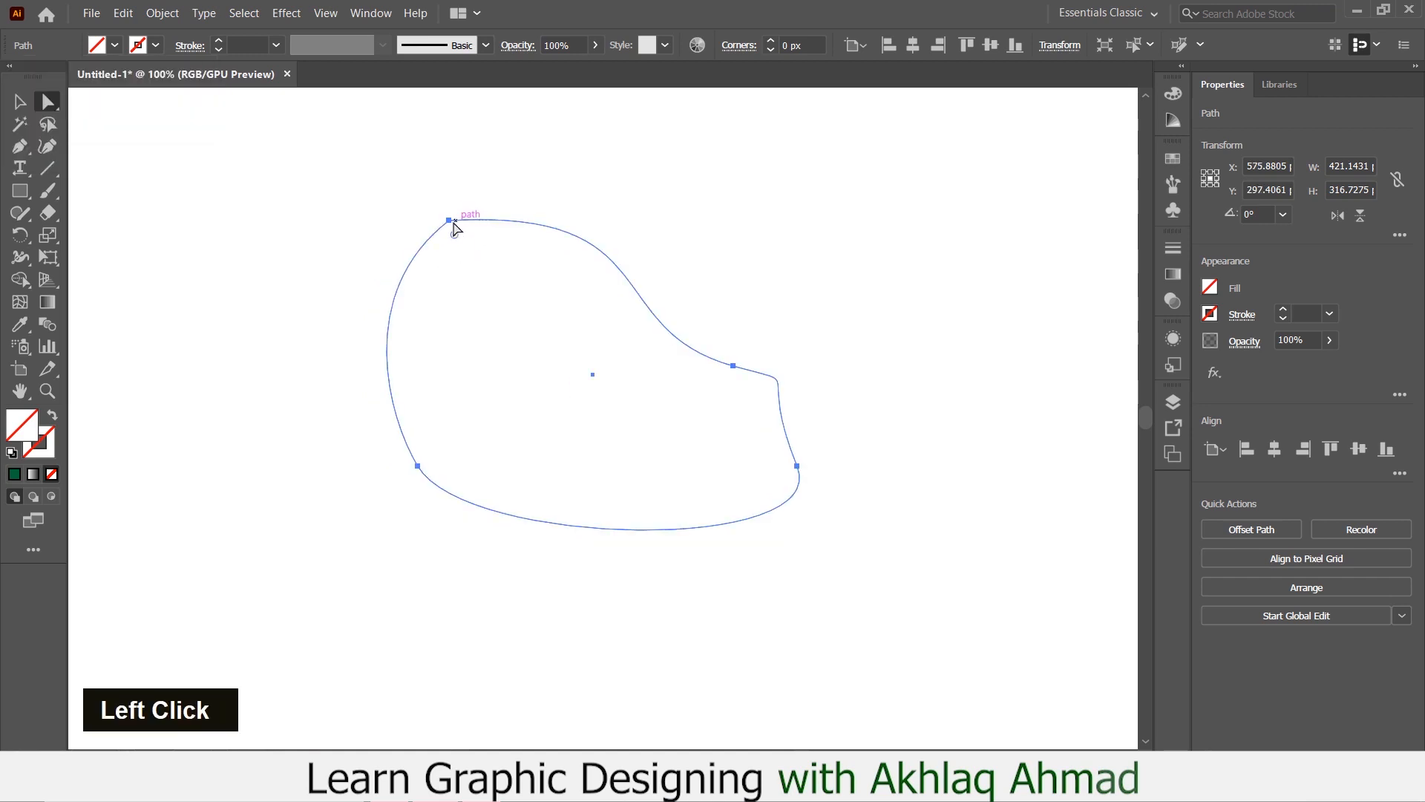
Give the path a red stroke of 10 pt and select its inner anchor point.
left_click(156, 45)
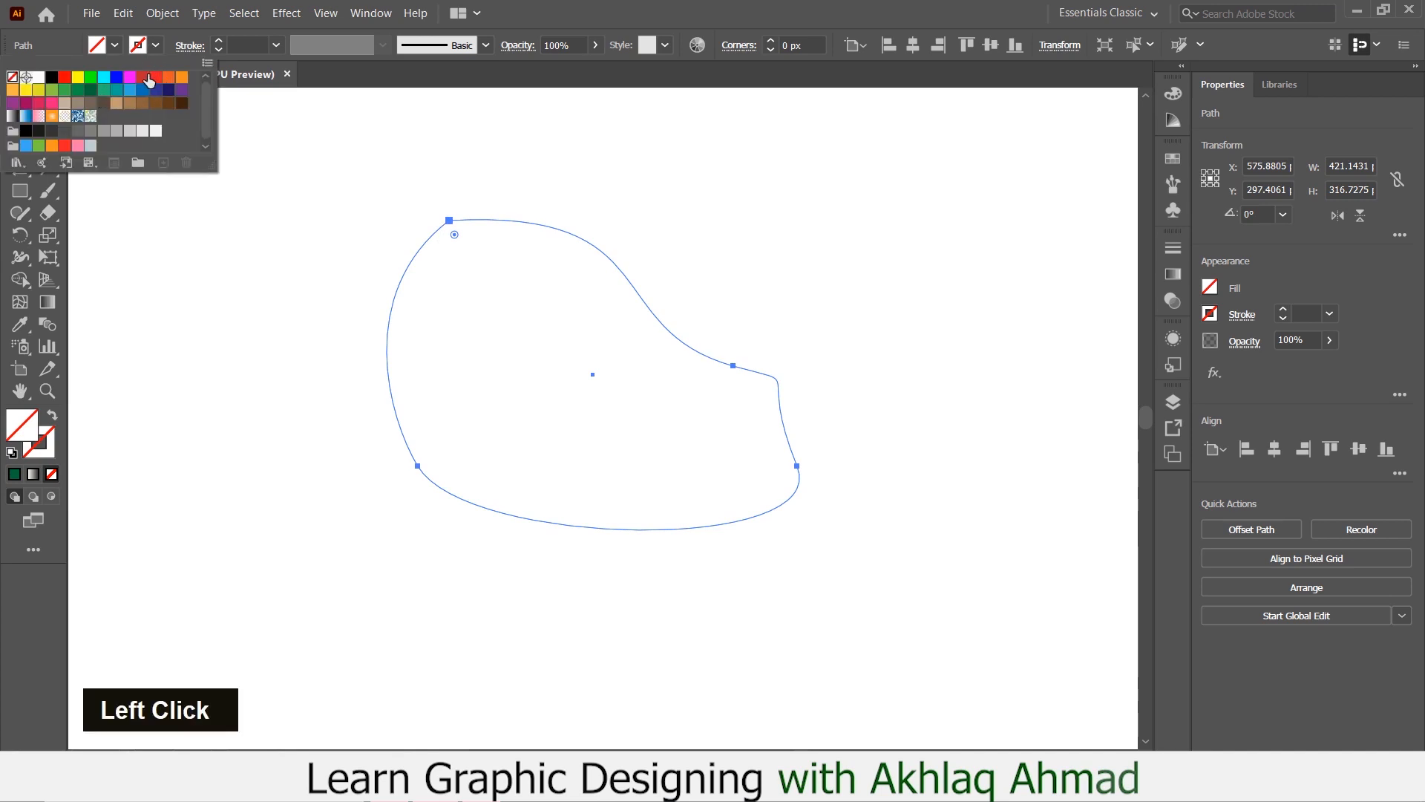
left_click(145, 78)
double_click(245, 45)
scroll(249, 46, "up", 4)
scroll(248, 46, "up", 5)
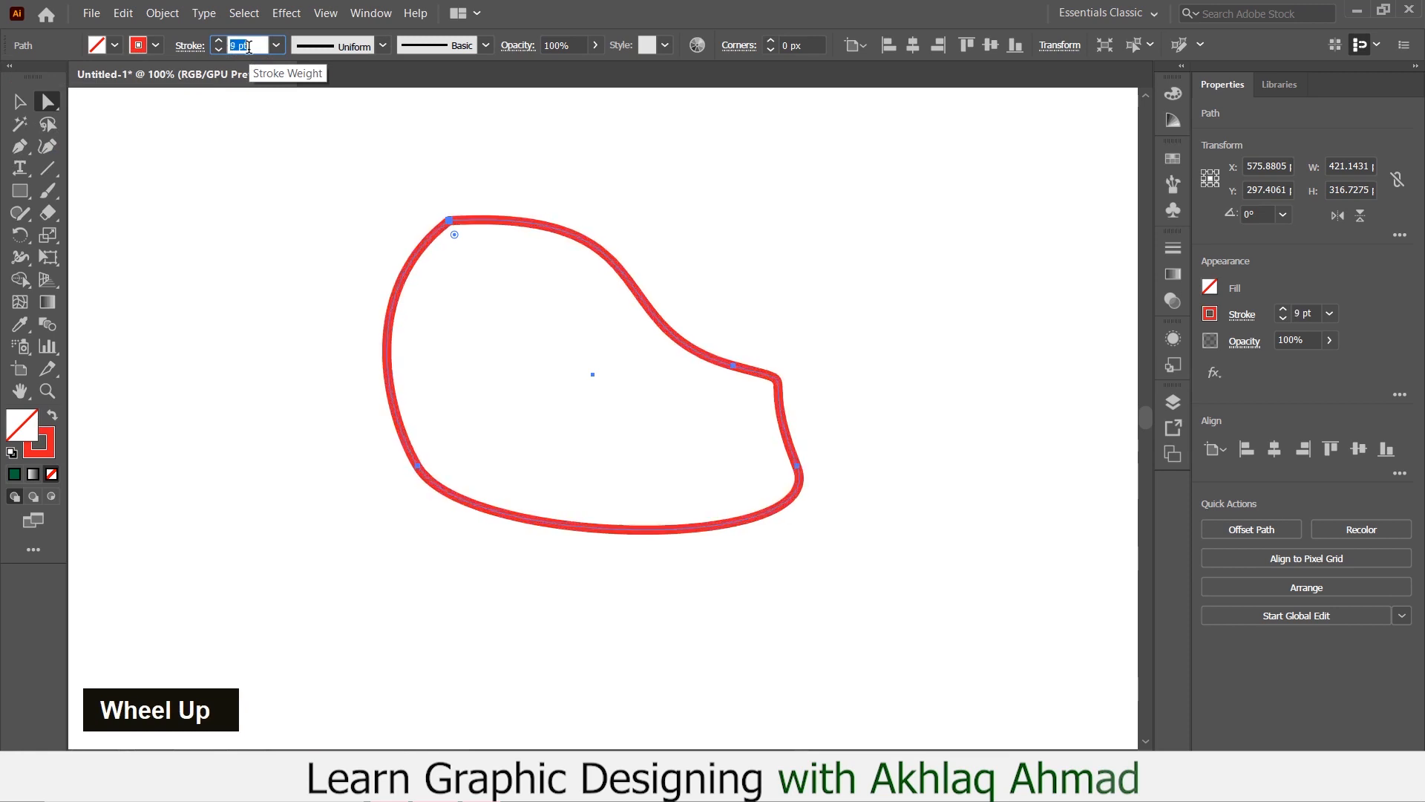
left_click(483, 224)
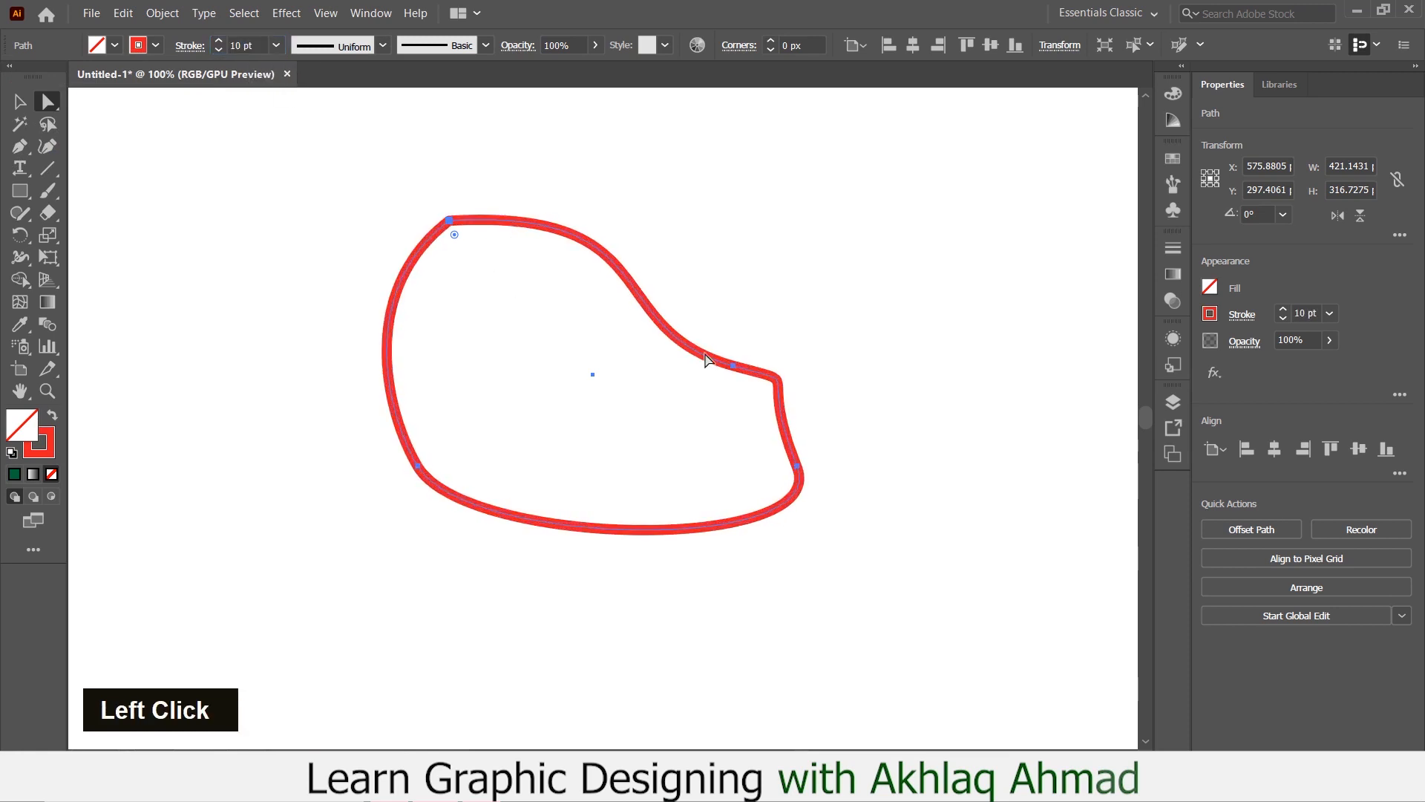
left_click(734, 366)
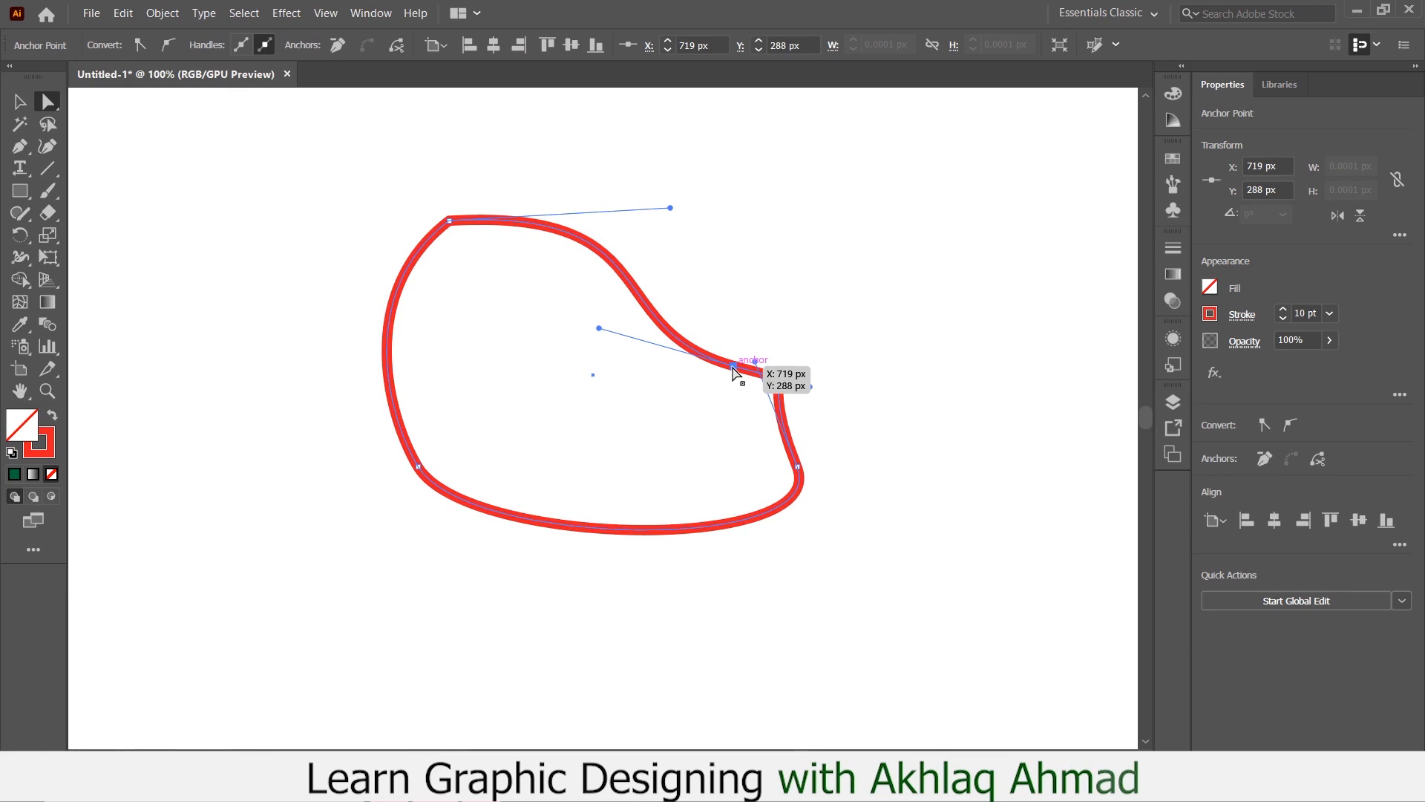
Move the path's inner anchor point to about X 663, Y 244 px, and cut the path there into two separated ends.
left_click_drag(733, 371, 678, 325)
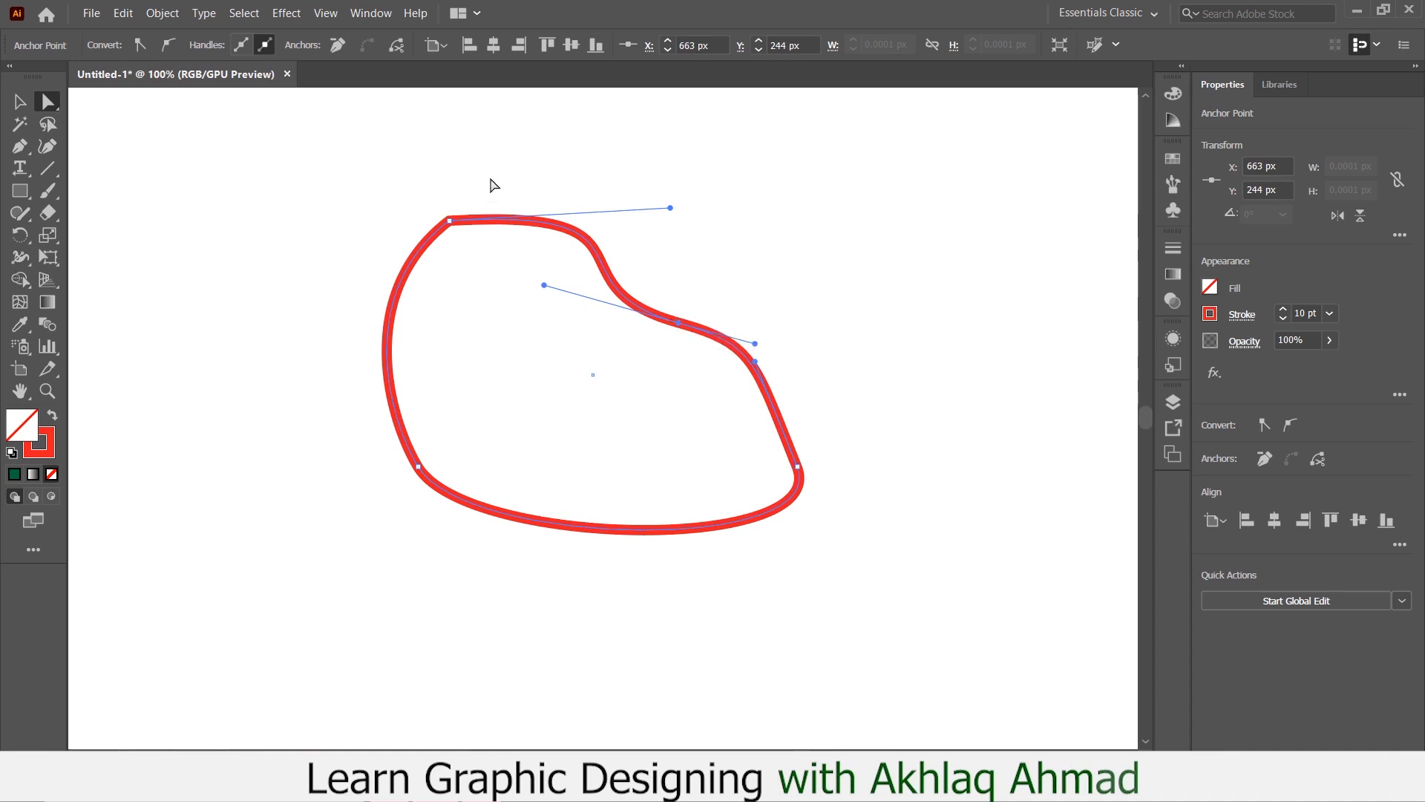
left_click(399, 46)
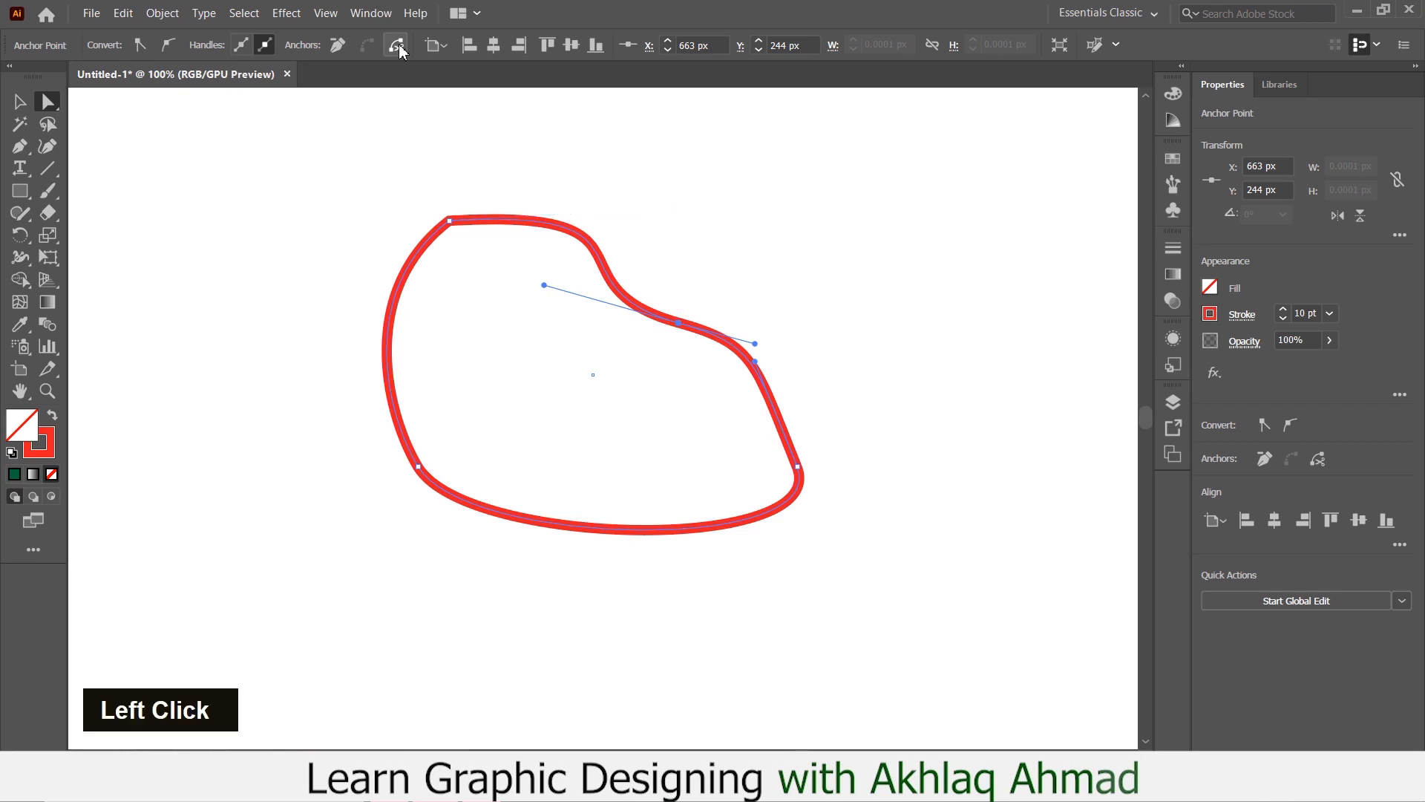
left_click(680, 324)
left_click_drag(680, 324, 657, 387)
left_click_drag(679, 322, 628, 298)
left_click_drag(658, 388, 642, 373)
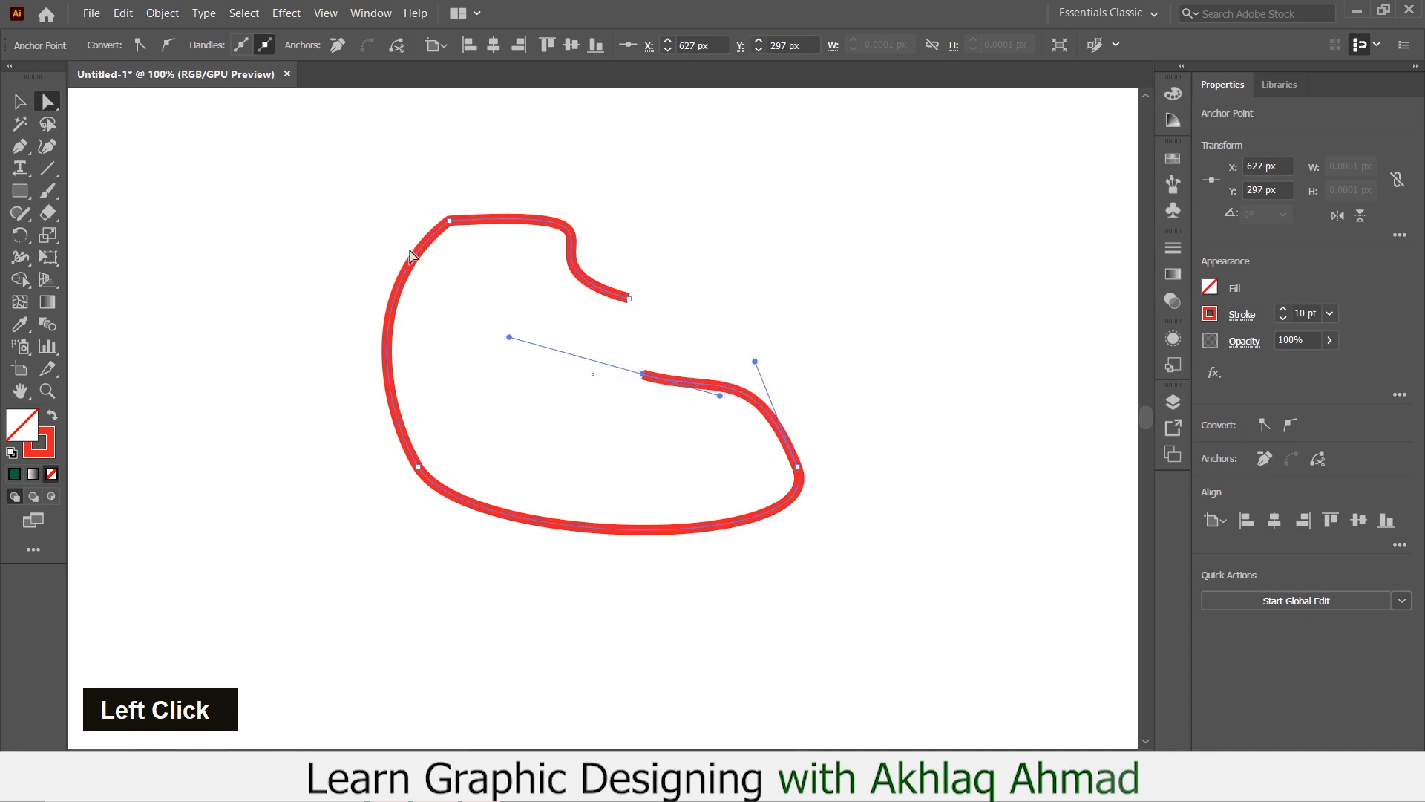
Reposition the two open ends of the path, and shift both endpoints together slightly to the left.
left_click_drag(647, 373, 657, 357)
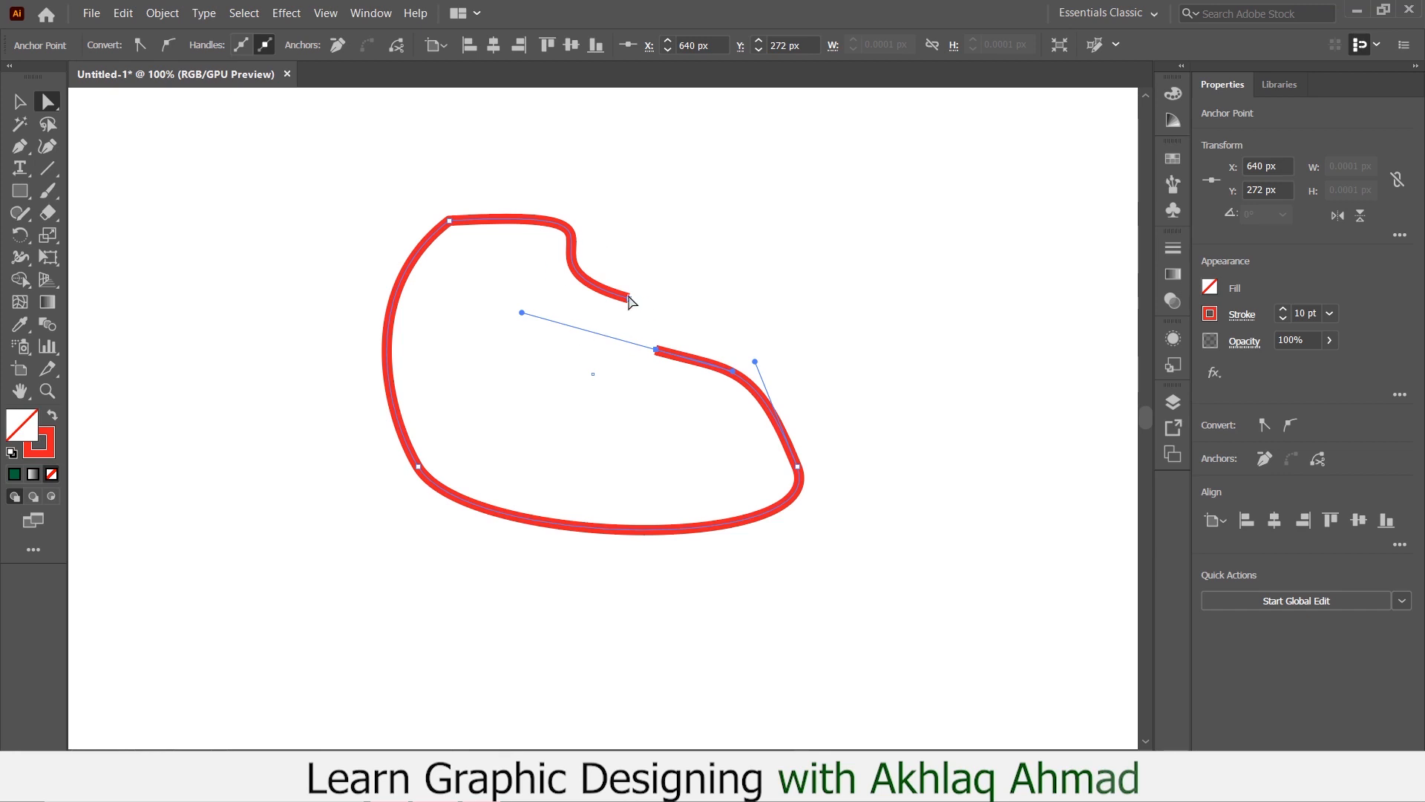
left_click_drag(630, 301, 641, 380)
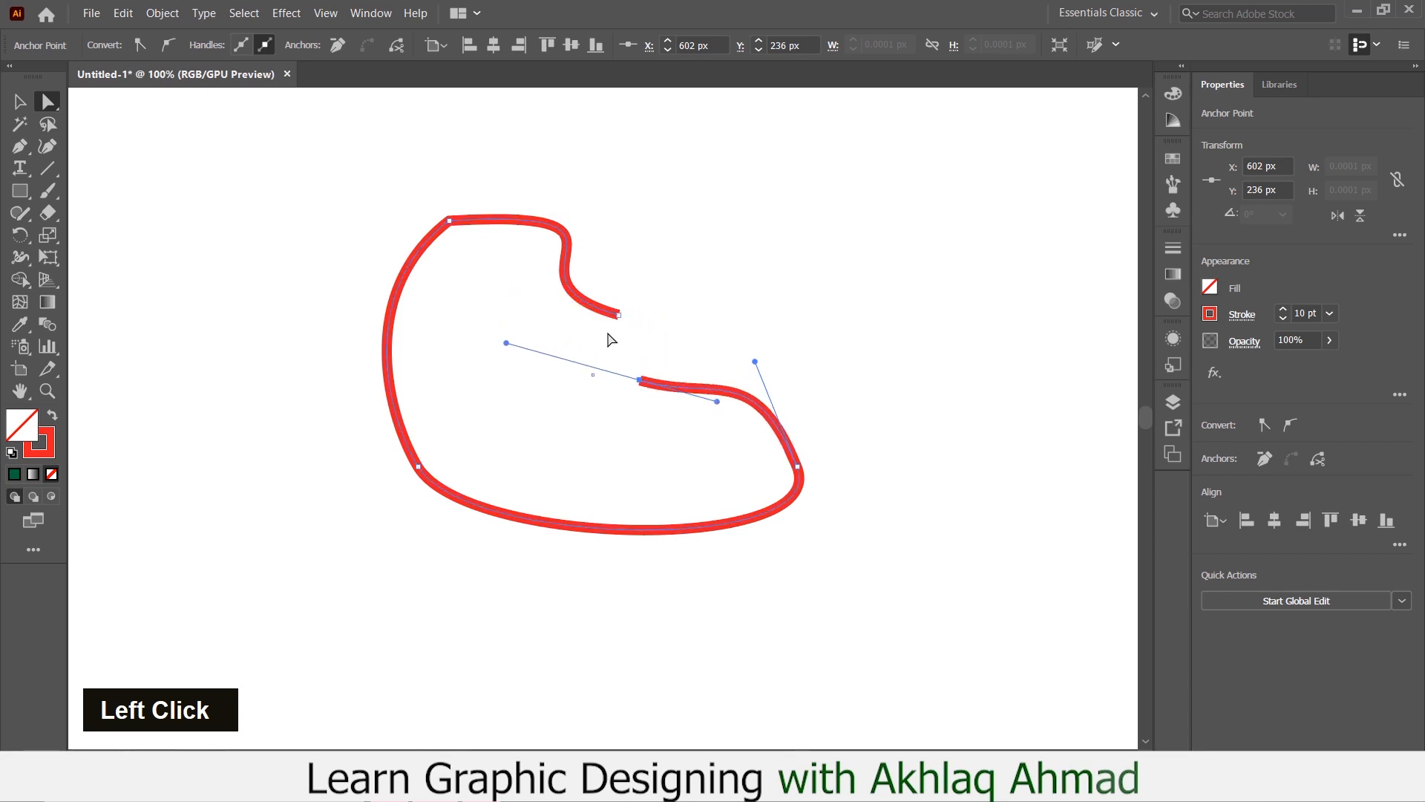
left_click_drag(619, 315, 660, 435)
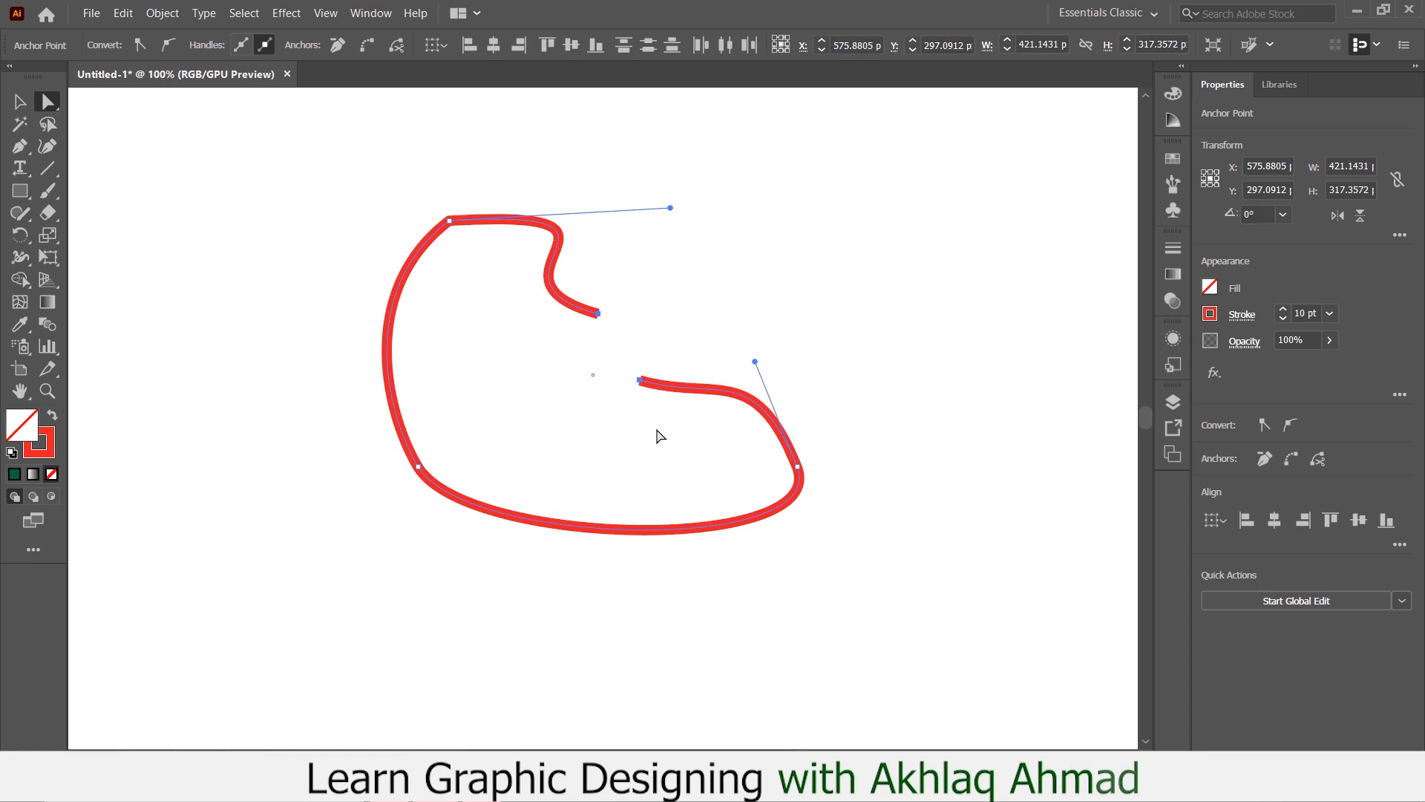
left_click_drag(641, 380, 635, 379)
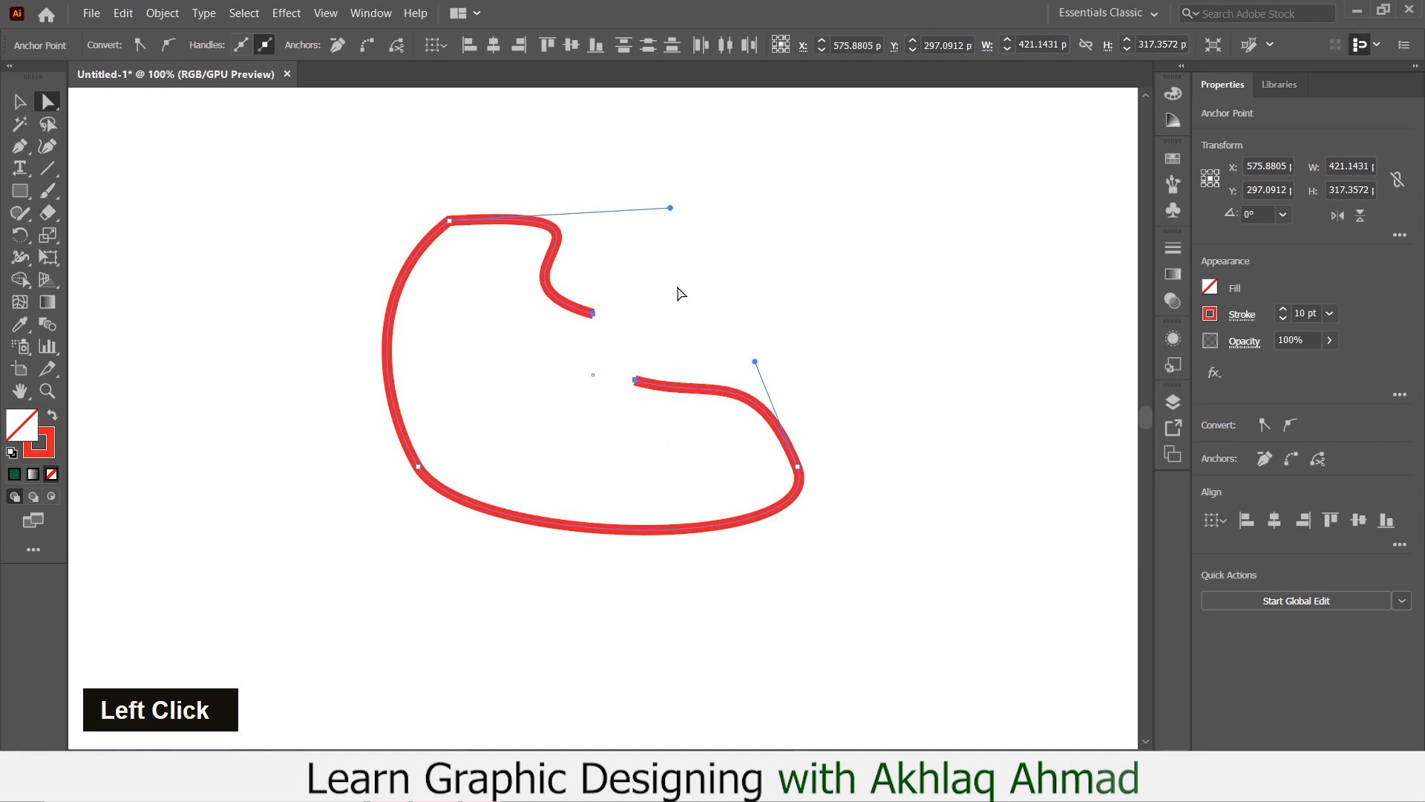
Connect the path's two open endpoints with a straight segment.
left_click(677, 292)
left_click(593, 314)
left_click_drag(584, 286, 646, 423)
left_click(372, 47)
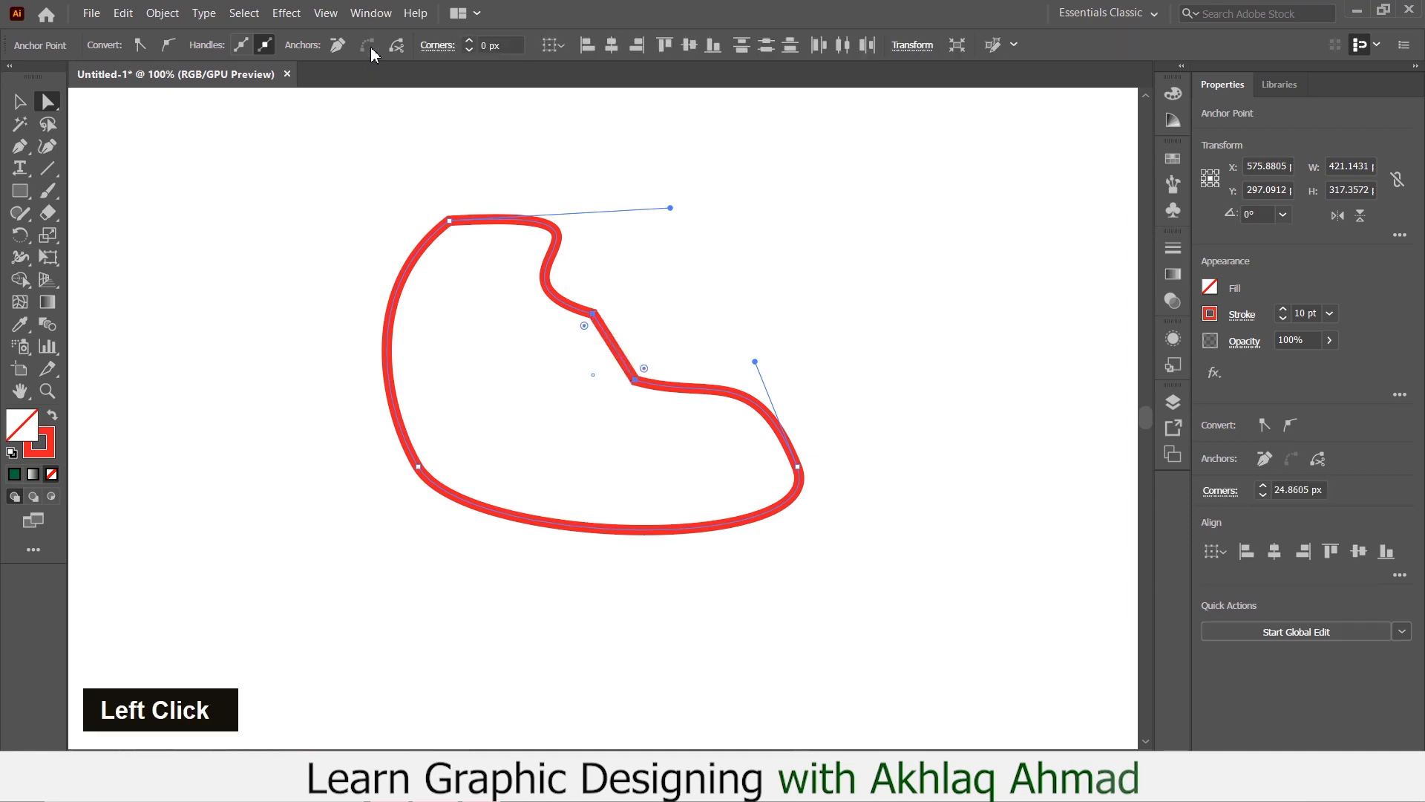
Shift the joining segment up and left, and move its lower anchor point to about X 628, Y 264 px.
left_click_drag(594, 314, 583, 317)
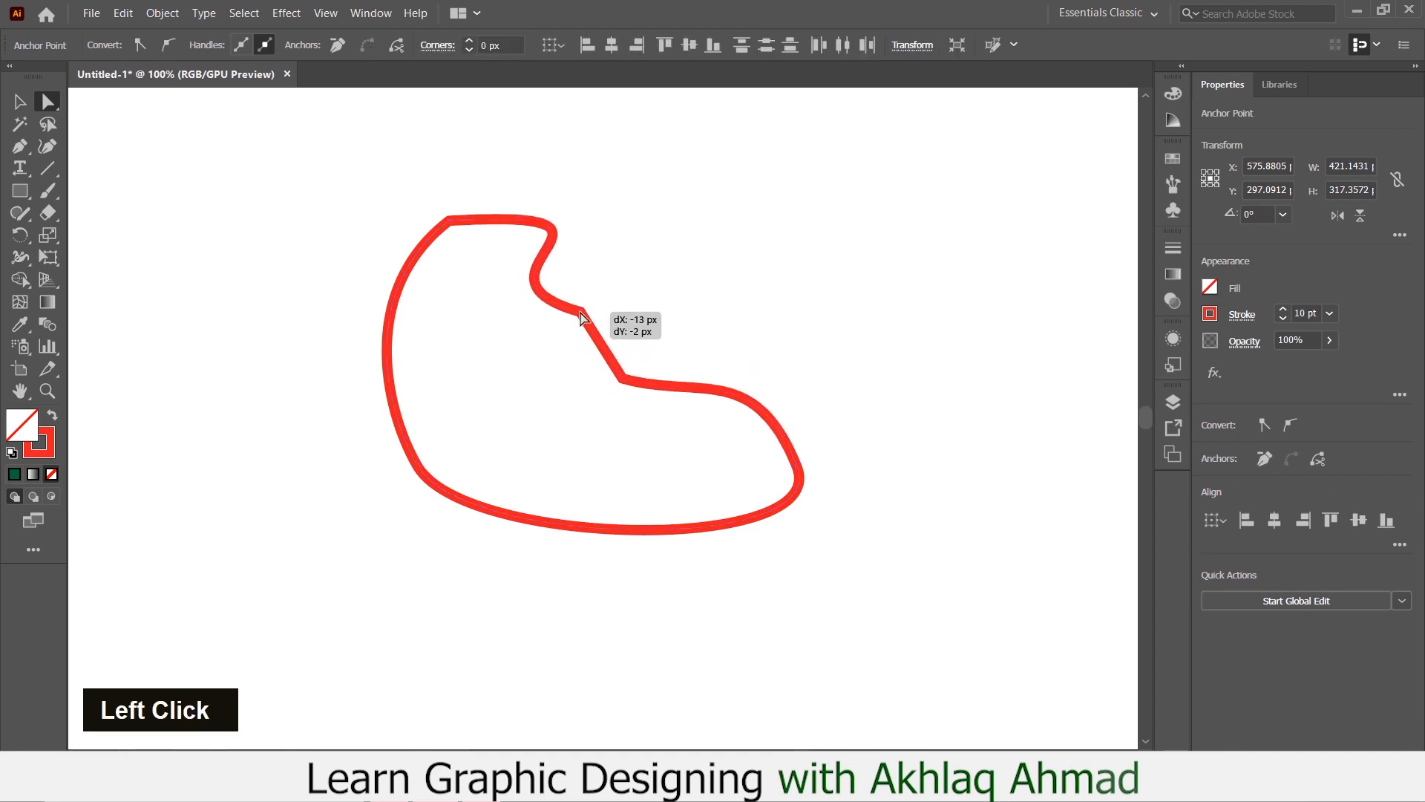
left_click(622, 380)
left_click_drag(620, 381, 643, 341)
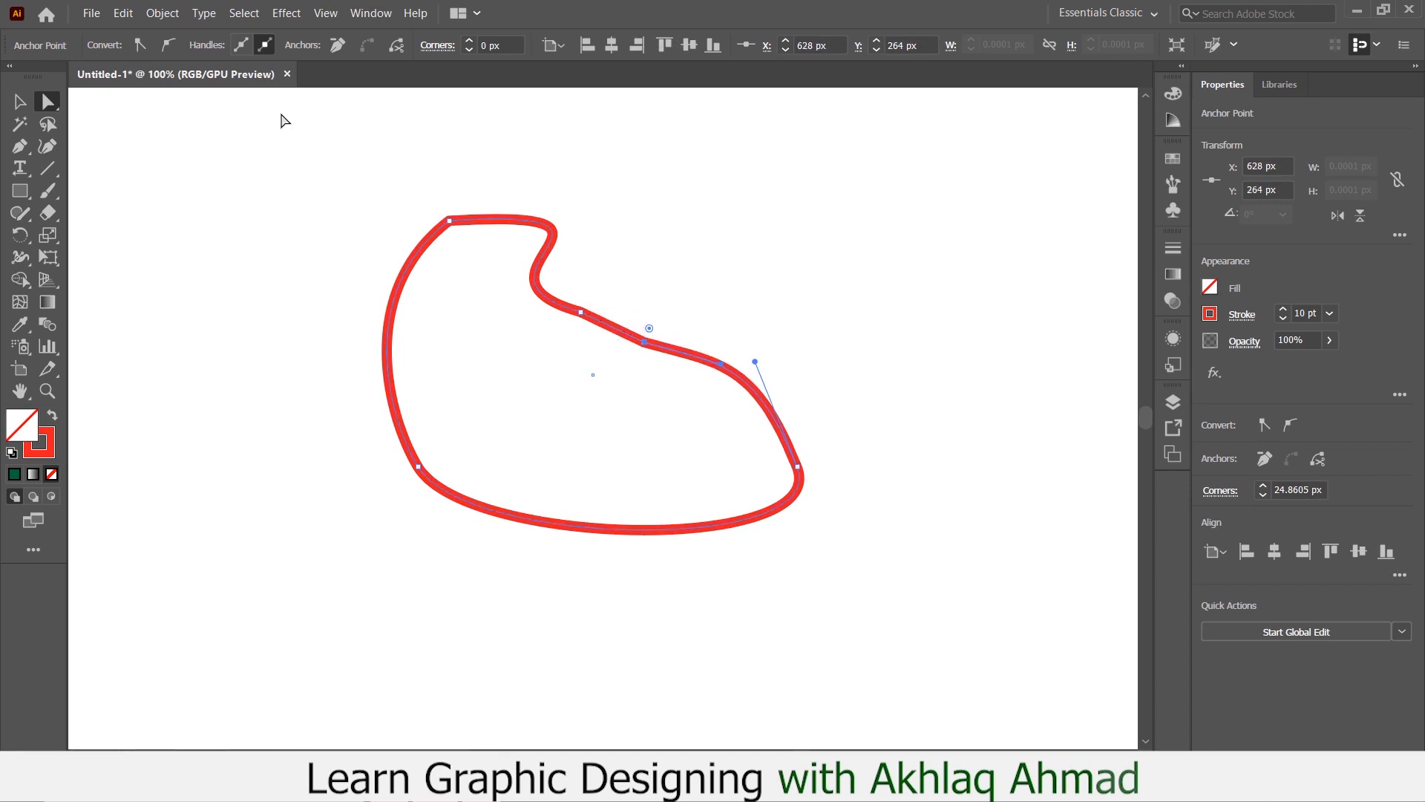
left_click(579, 311)
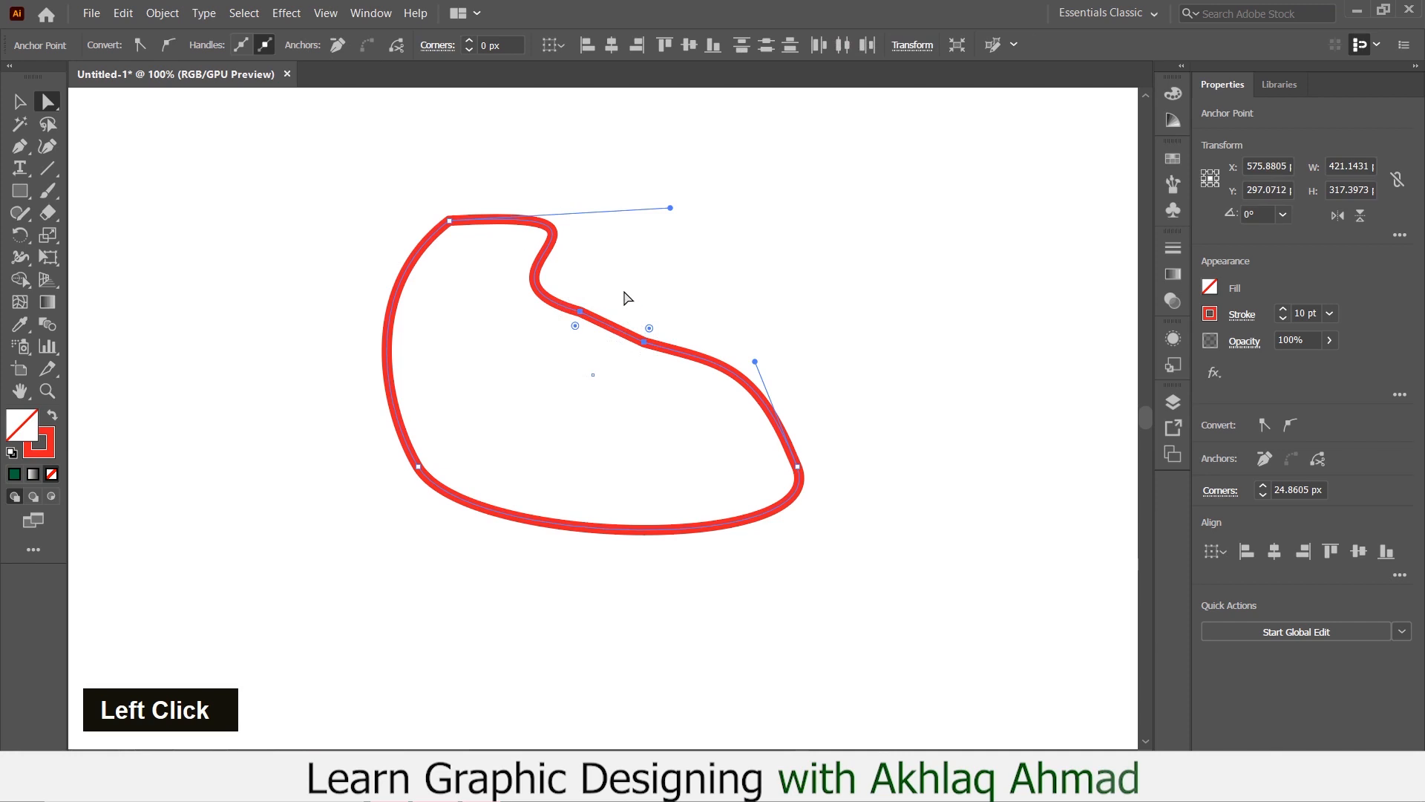
Delete the whole red path from the artboard.
key("v")
left_click_drag(297, 157, 901, 587)
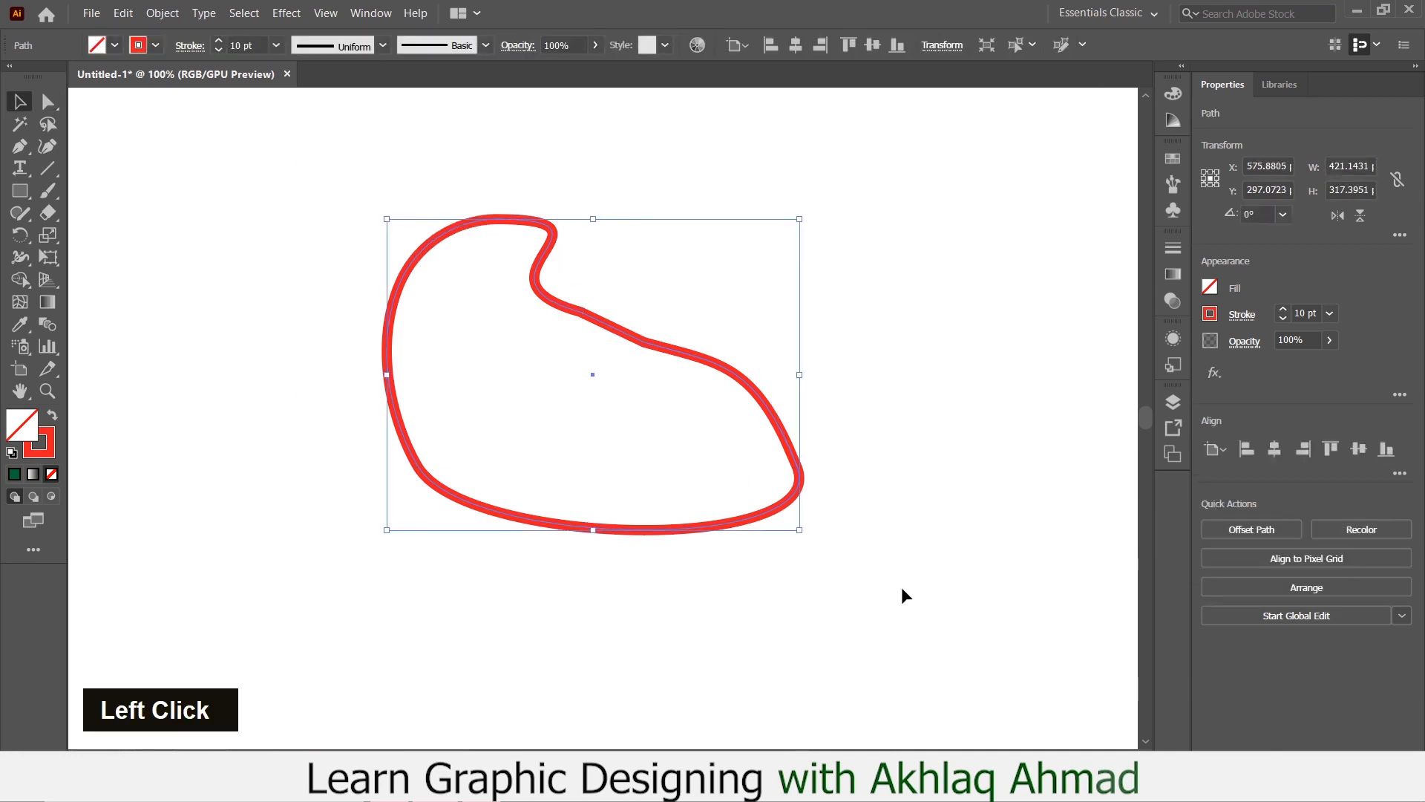
key("Delete")
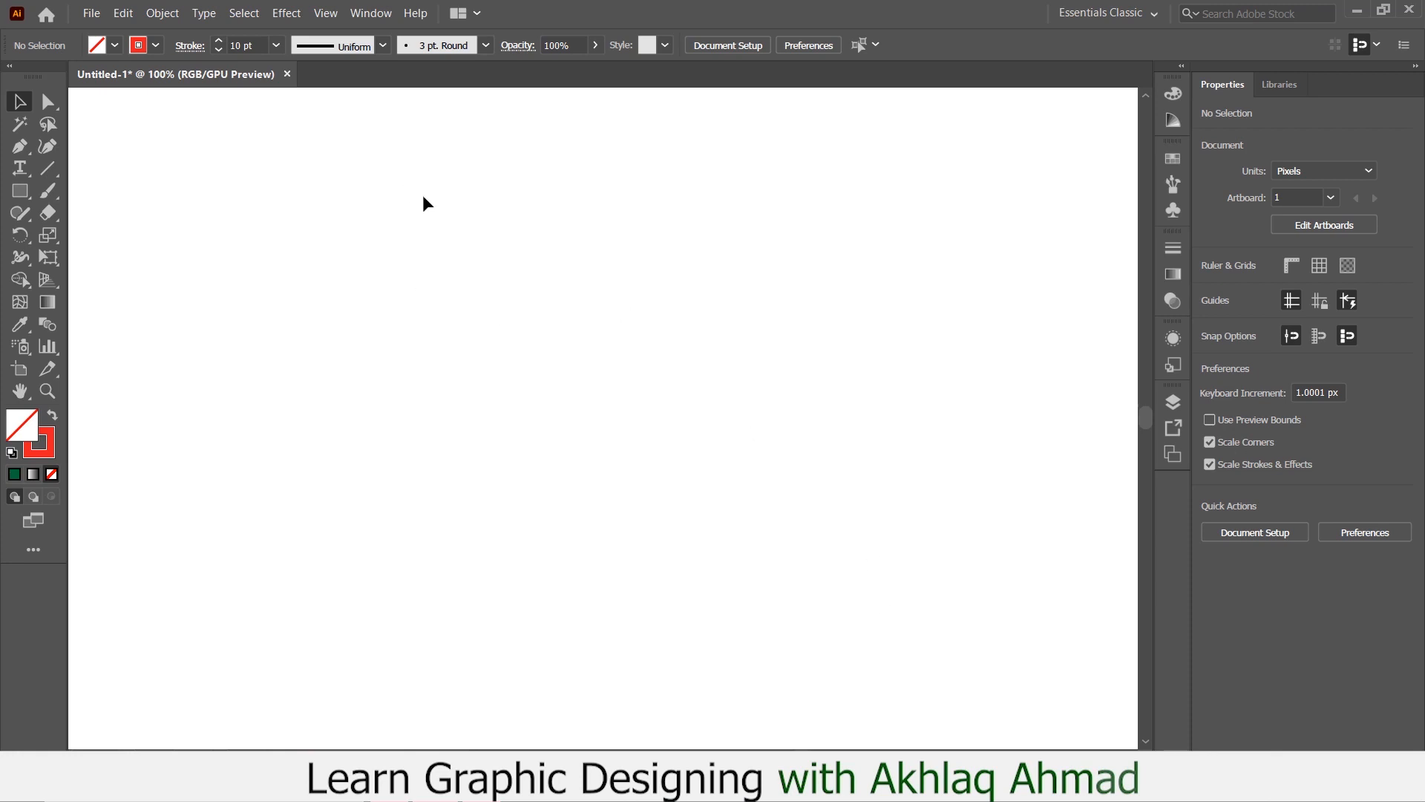
left_click(47, 102)
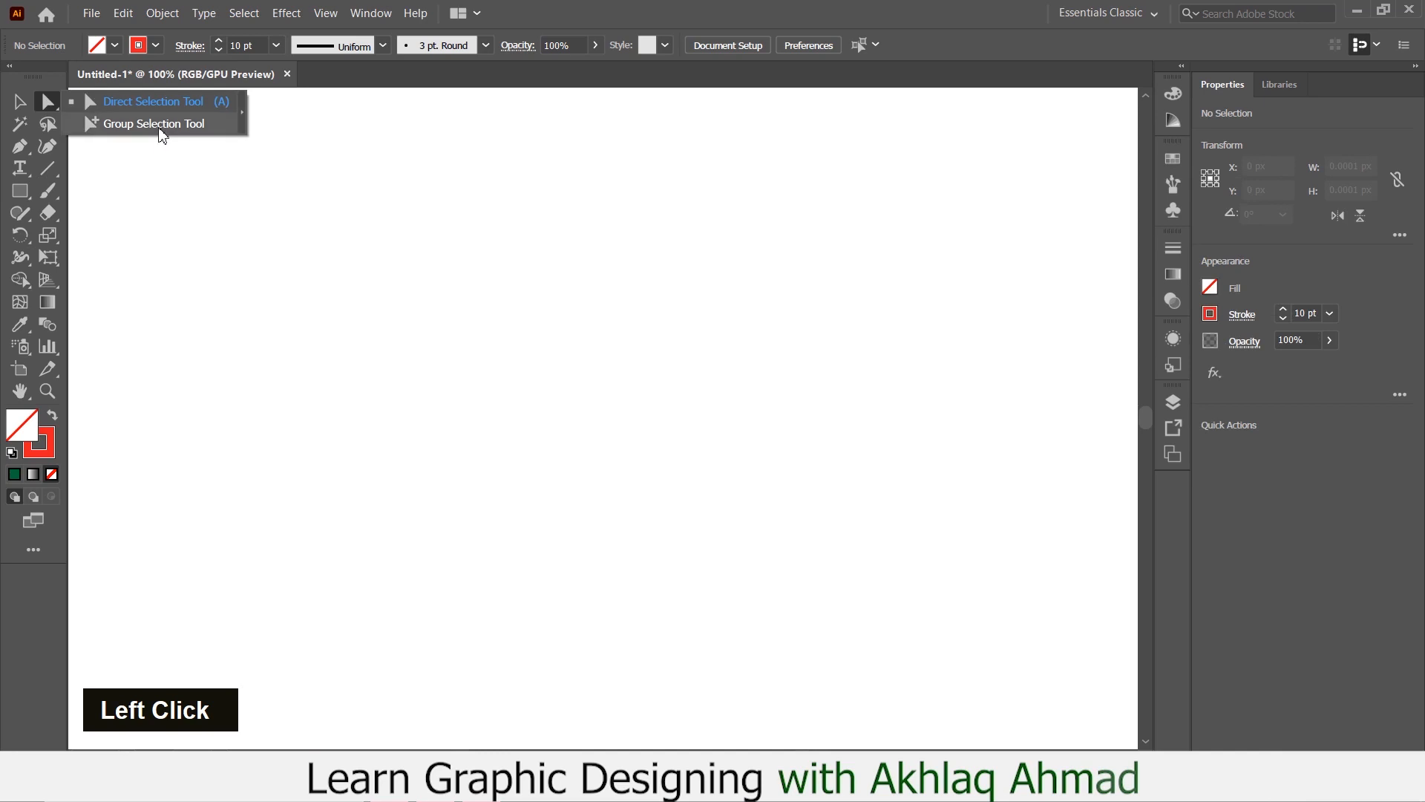
left_click(20, 102)
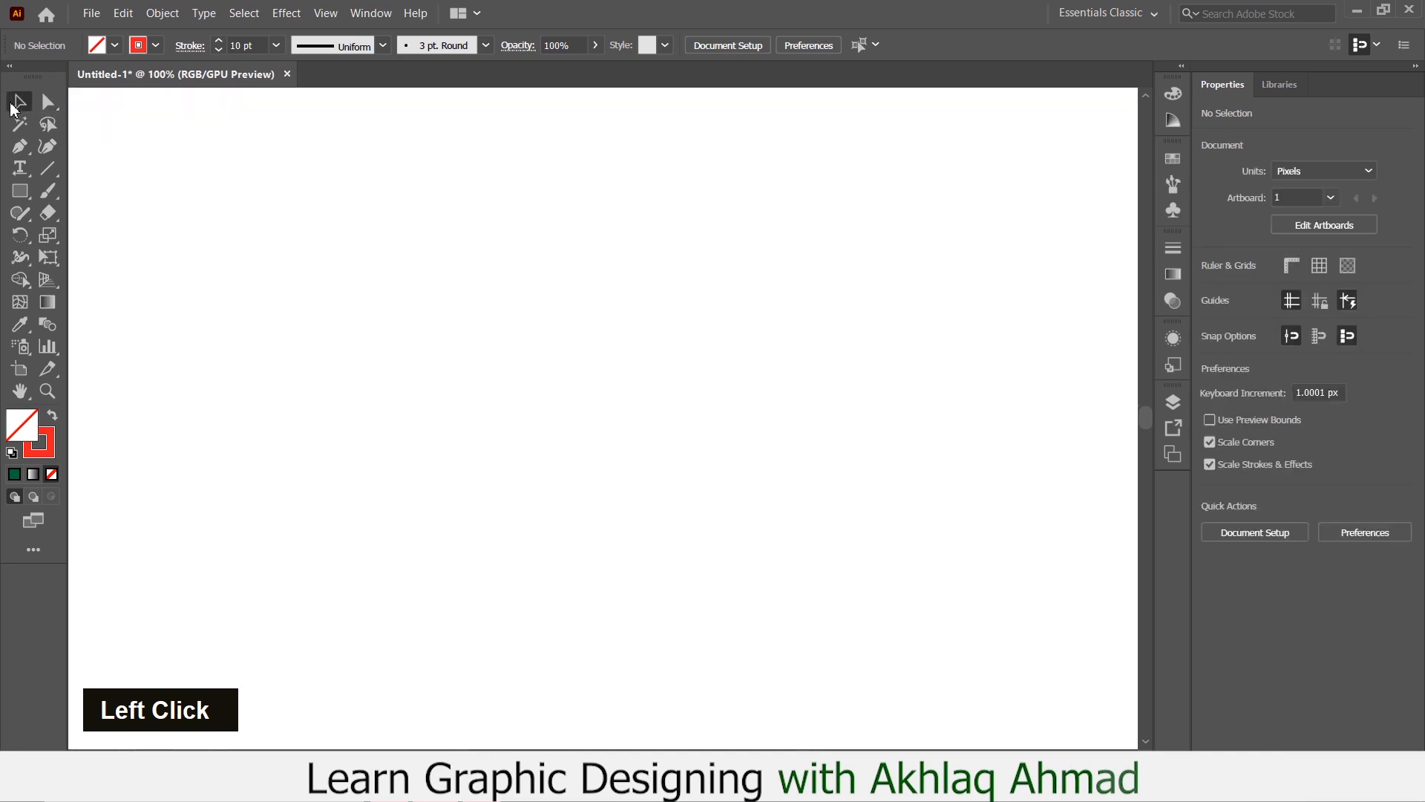
Draw a circle and three ellipses, including a flat one about 251 by 63 px and a narrow one about 74 by 163 px.
left_click(30, 192)
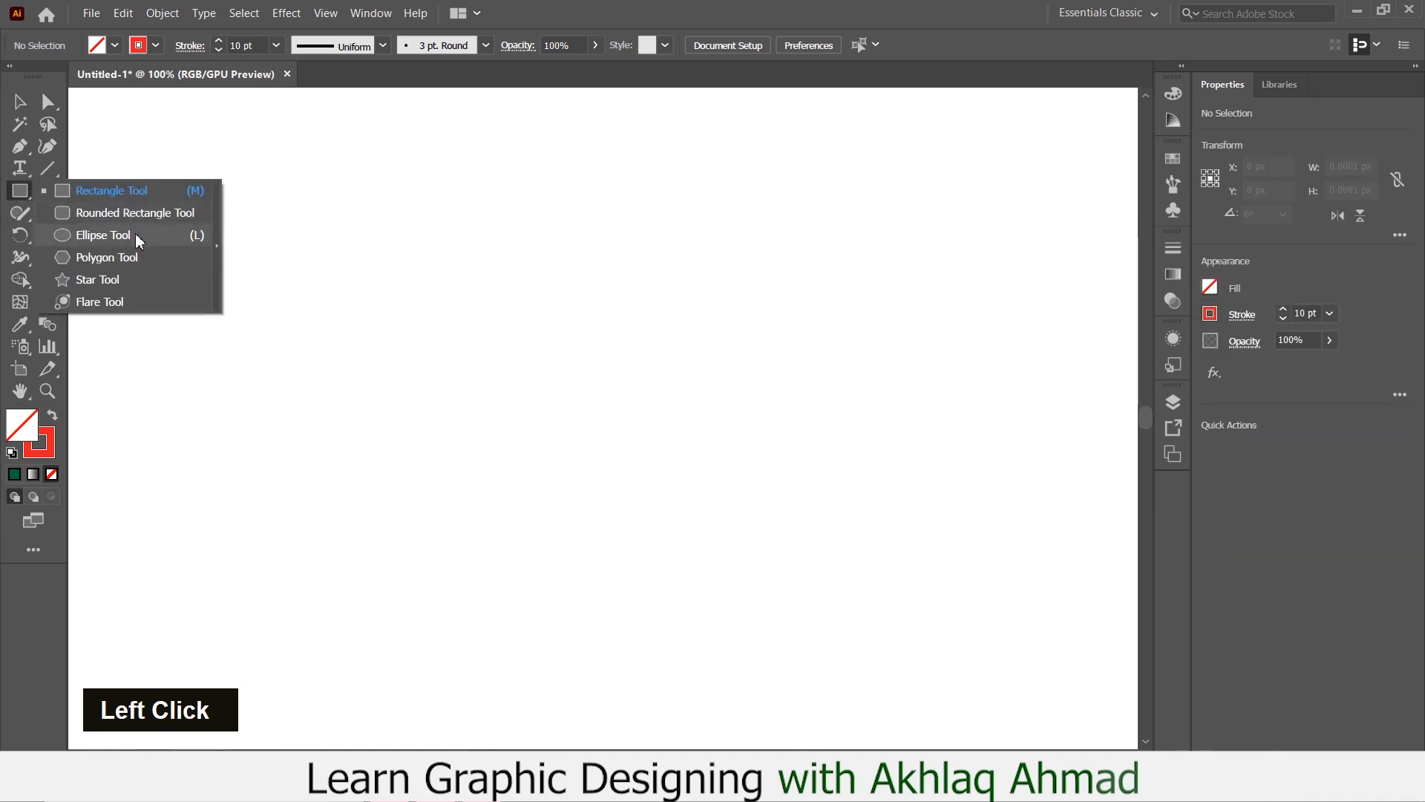
left_click(135, 233)
left_click_drag(330, 190, 467, 327)
left_click_drag(549, 211, 644, 370)
left_click_drag(393, 400, 642, 467)
left_click_drag(275, 290, 346, 449)
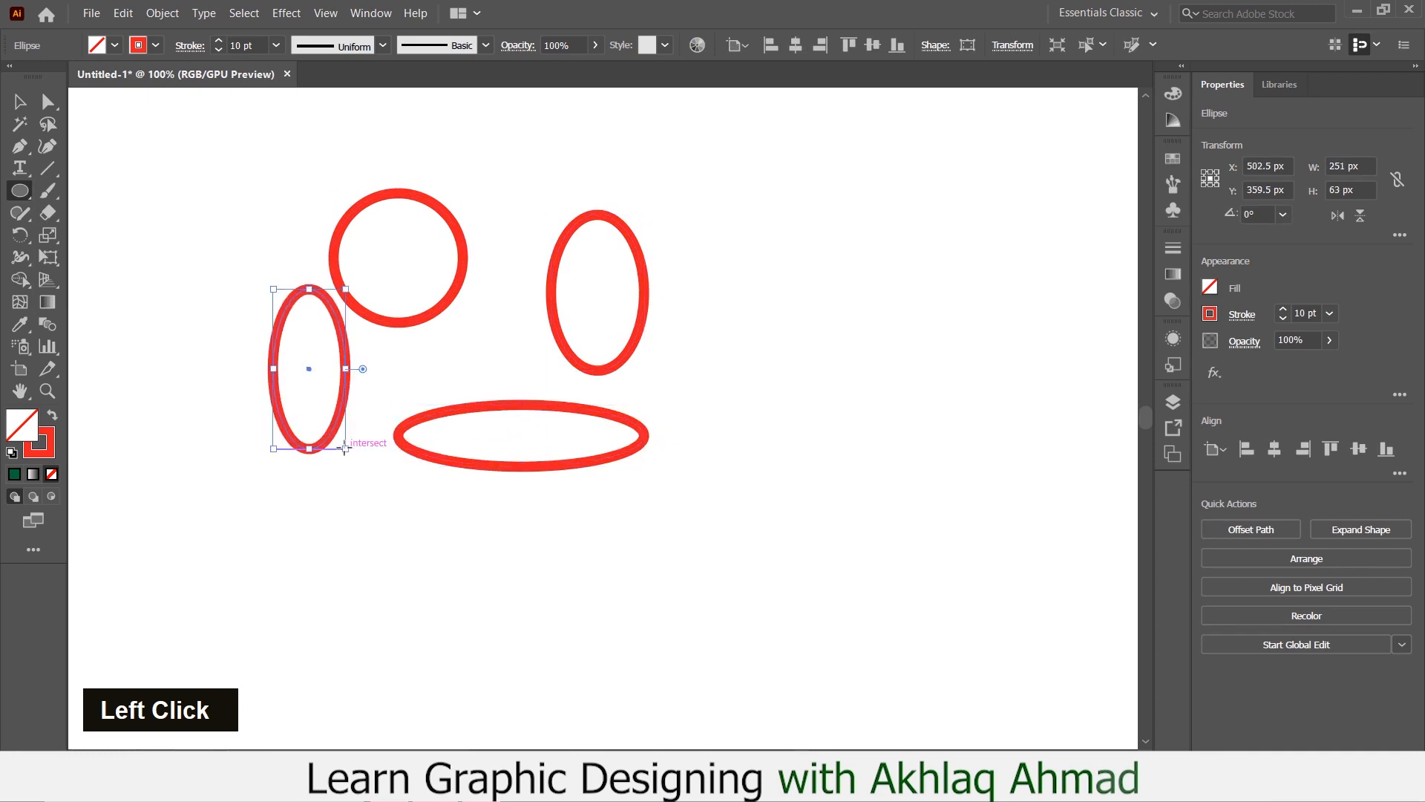
Draw three rectangles and a square about 92 by 92 px around the ellipses.
left_click(20, 101)
left_click_drag(20, 191, 89, 185)
left_click_drag(469, 151, 537, 262)
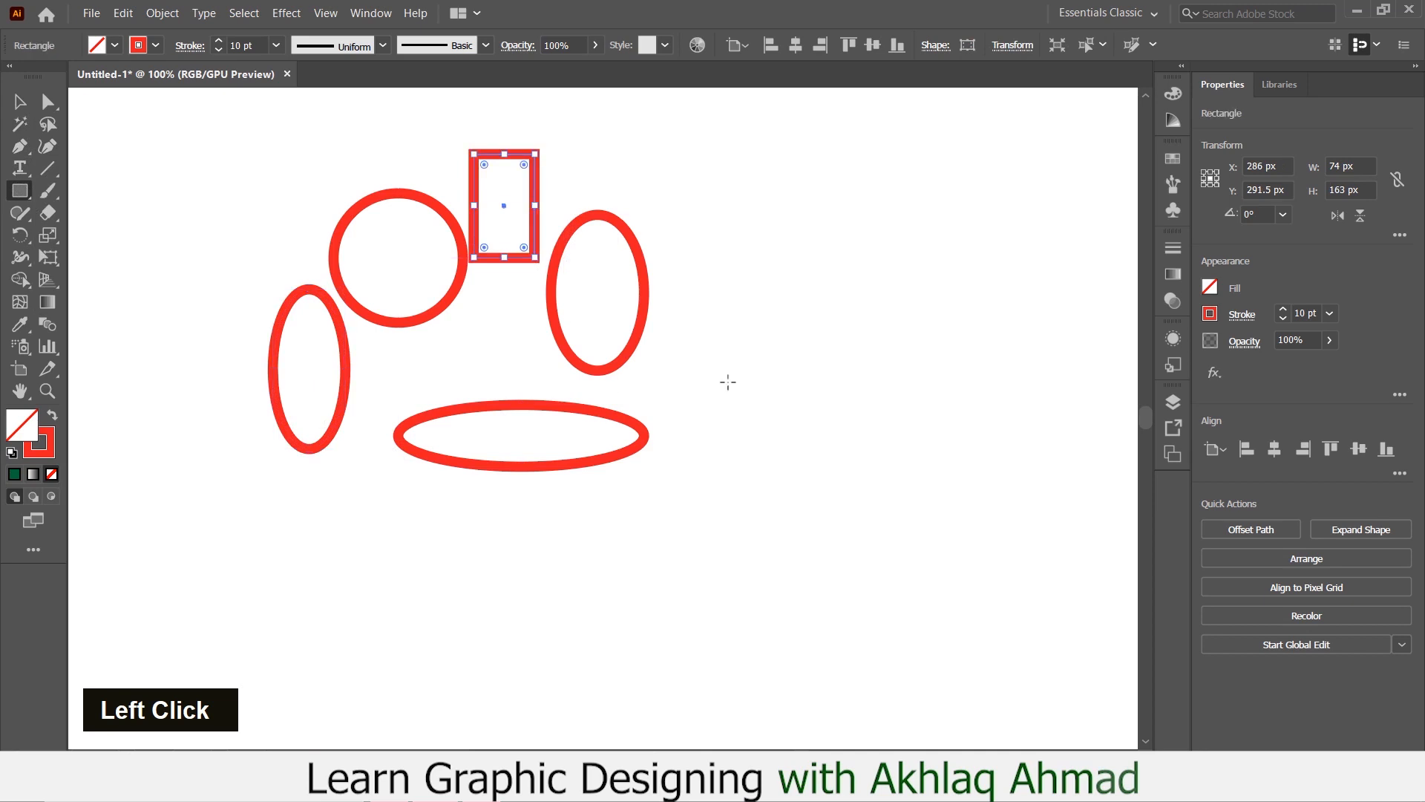
left_click_drag(720, 327, 864, 439)
left_click_drag(516, 500, 699, 609)
left_click_drag(363, 492, 454, 582)
left_click(19, 101)
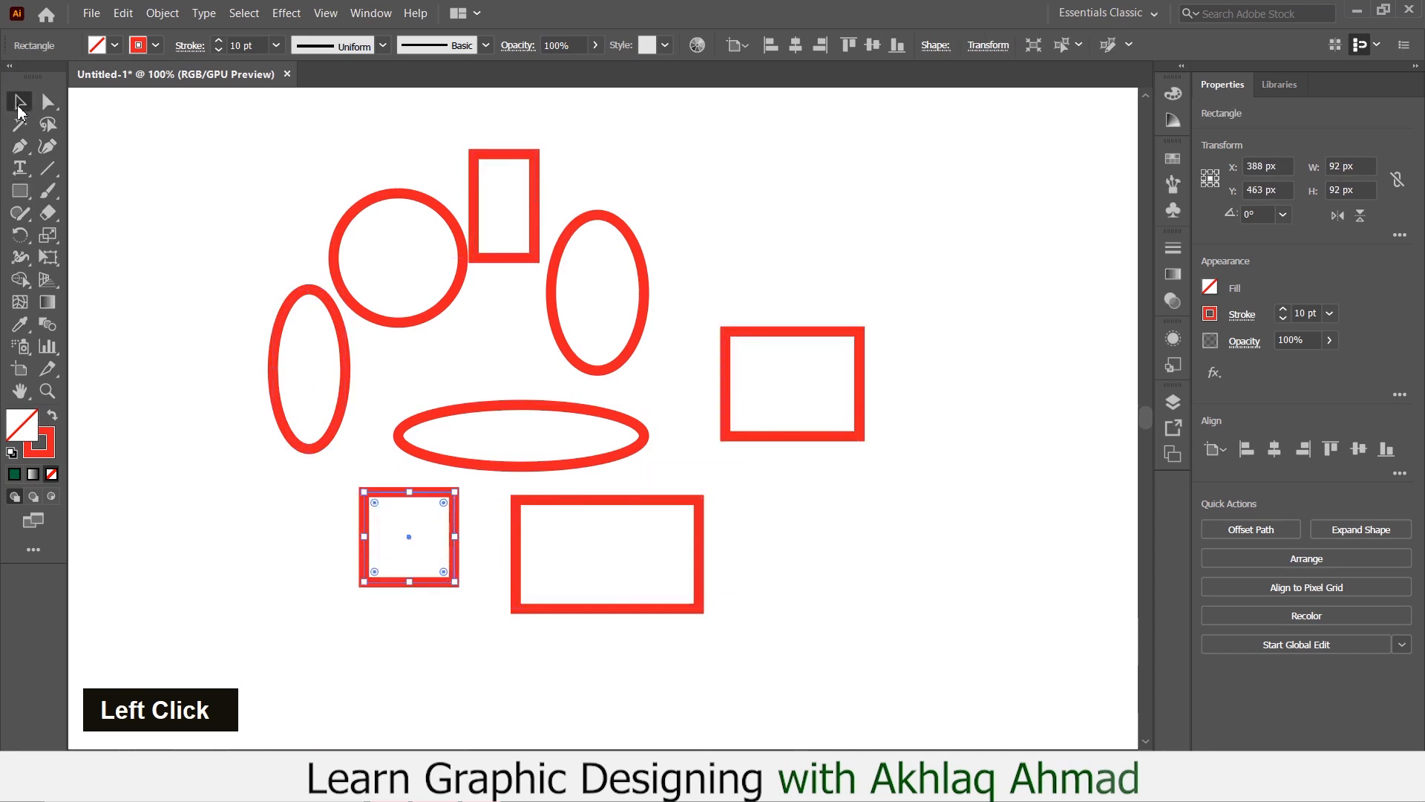
Select all eight shapes, move them together to about X 542.5, Y 310 px, and deselect them.
key("alt")
scroll(625, 502, "down", 1)
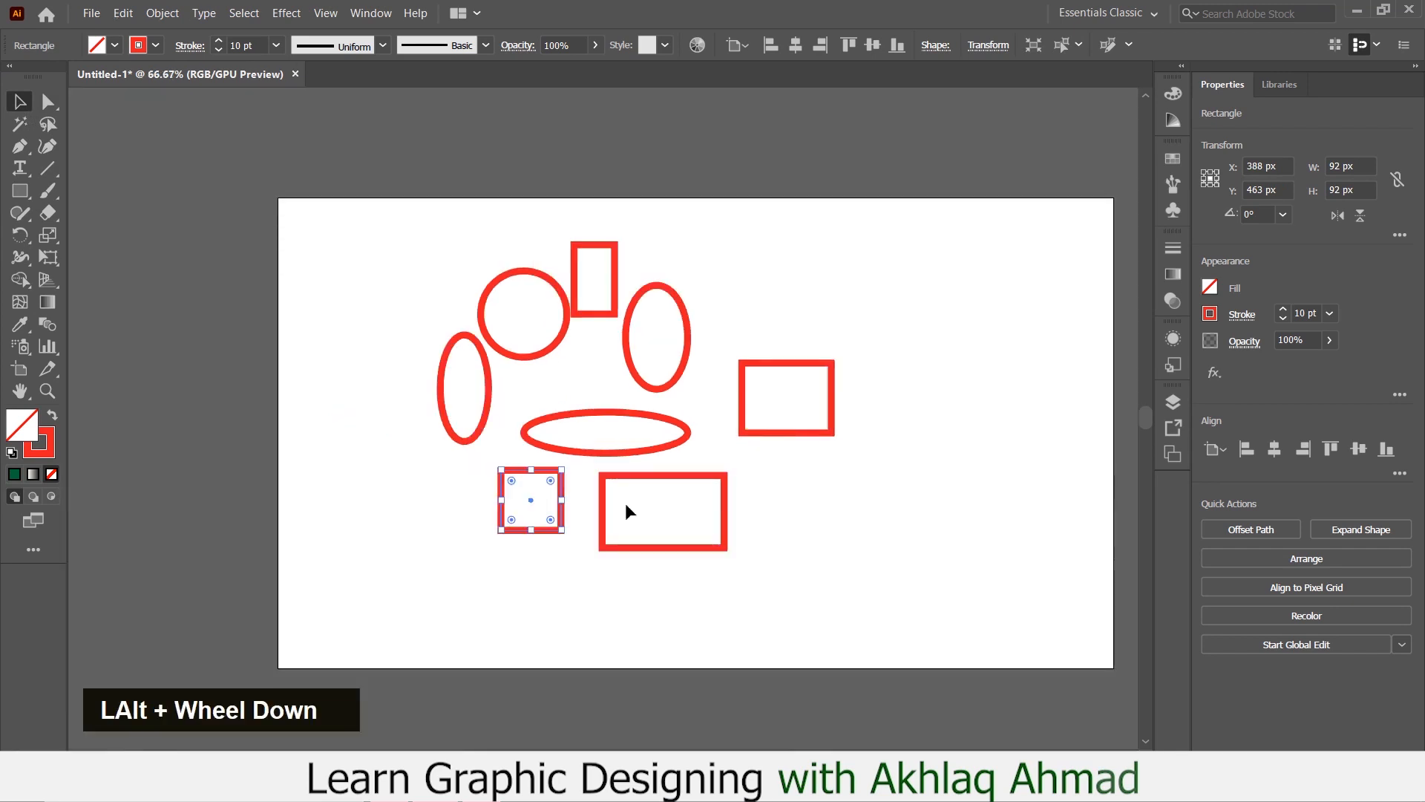
scroll(657, 481, "up", 1)
scroll(663, 482, "down", 1)
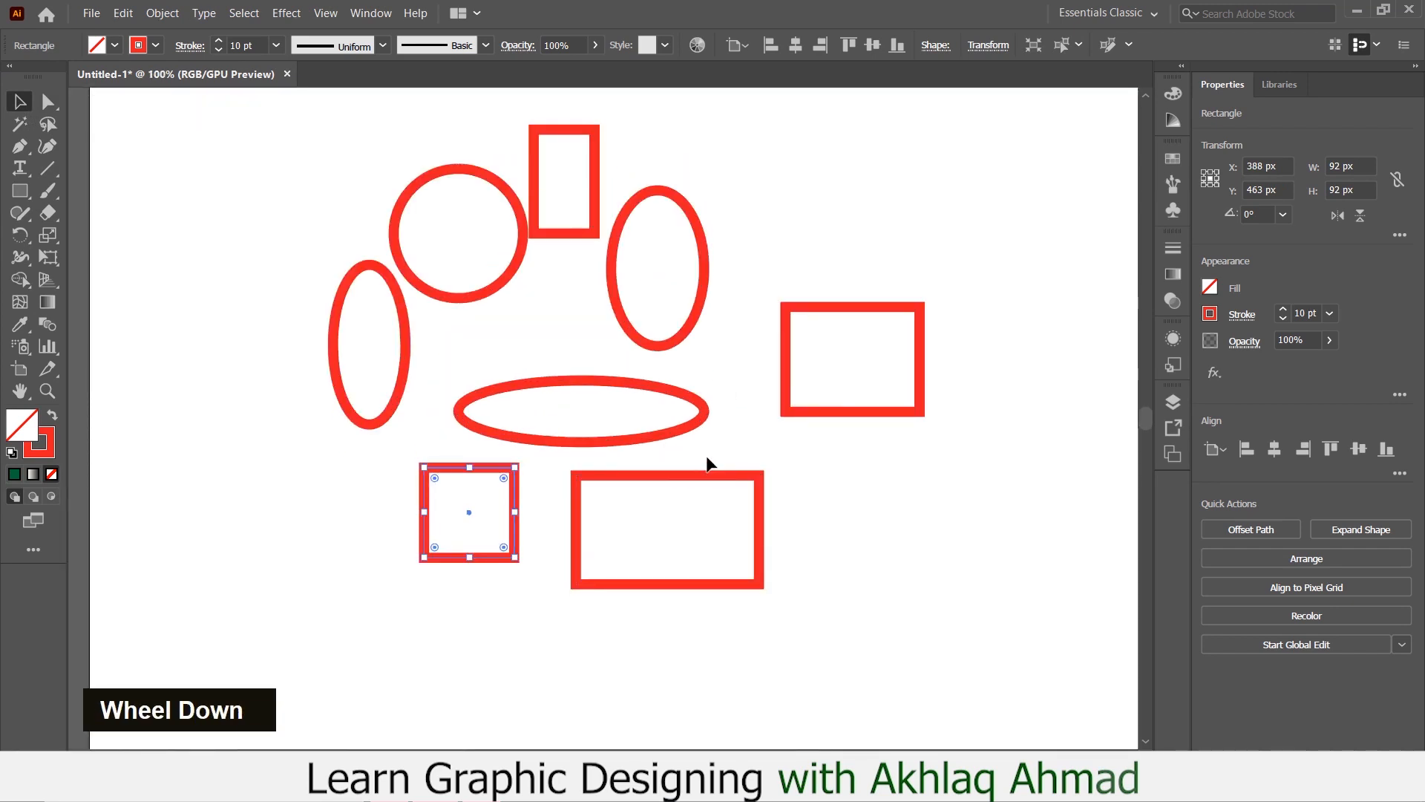
scroll(706, 468, "down", 1)
left_click(394, 198)
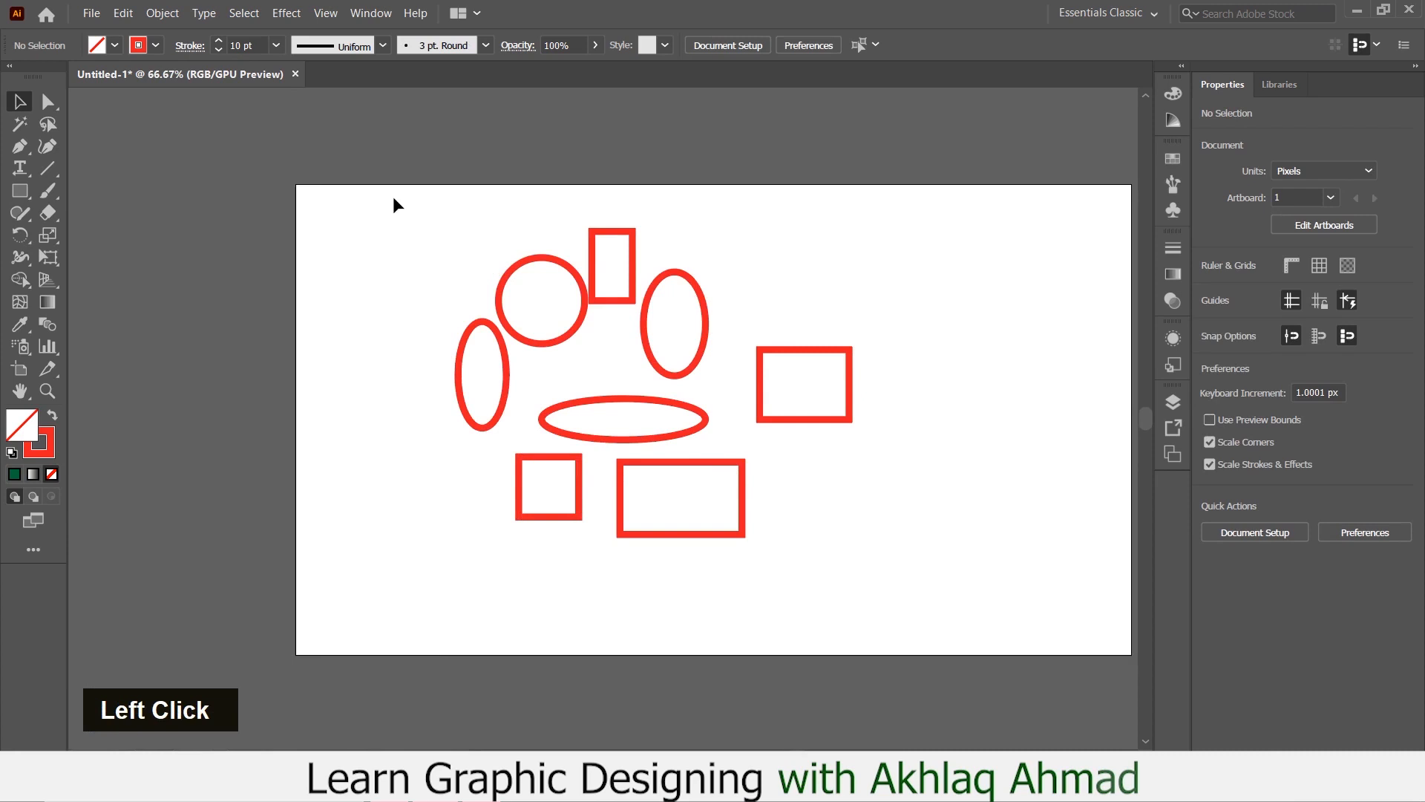
left_click_drag(394, 196, 920, 572)
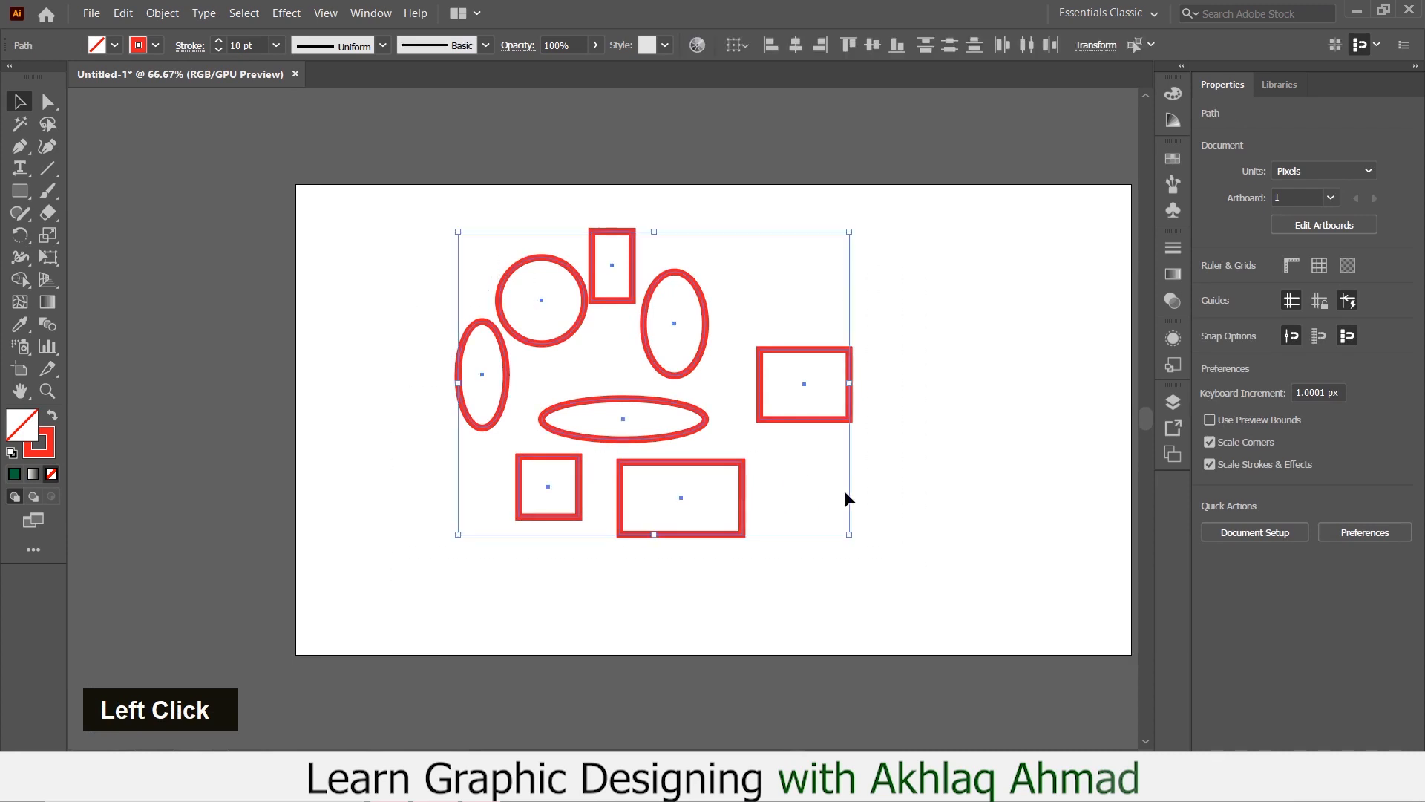
left_click_drag(792, 424, 810, 445)
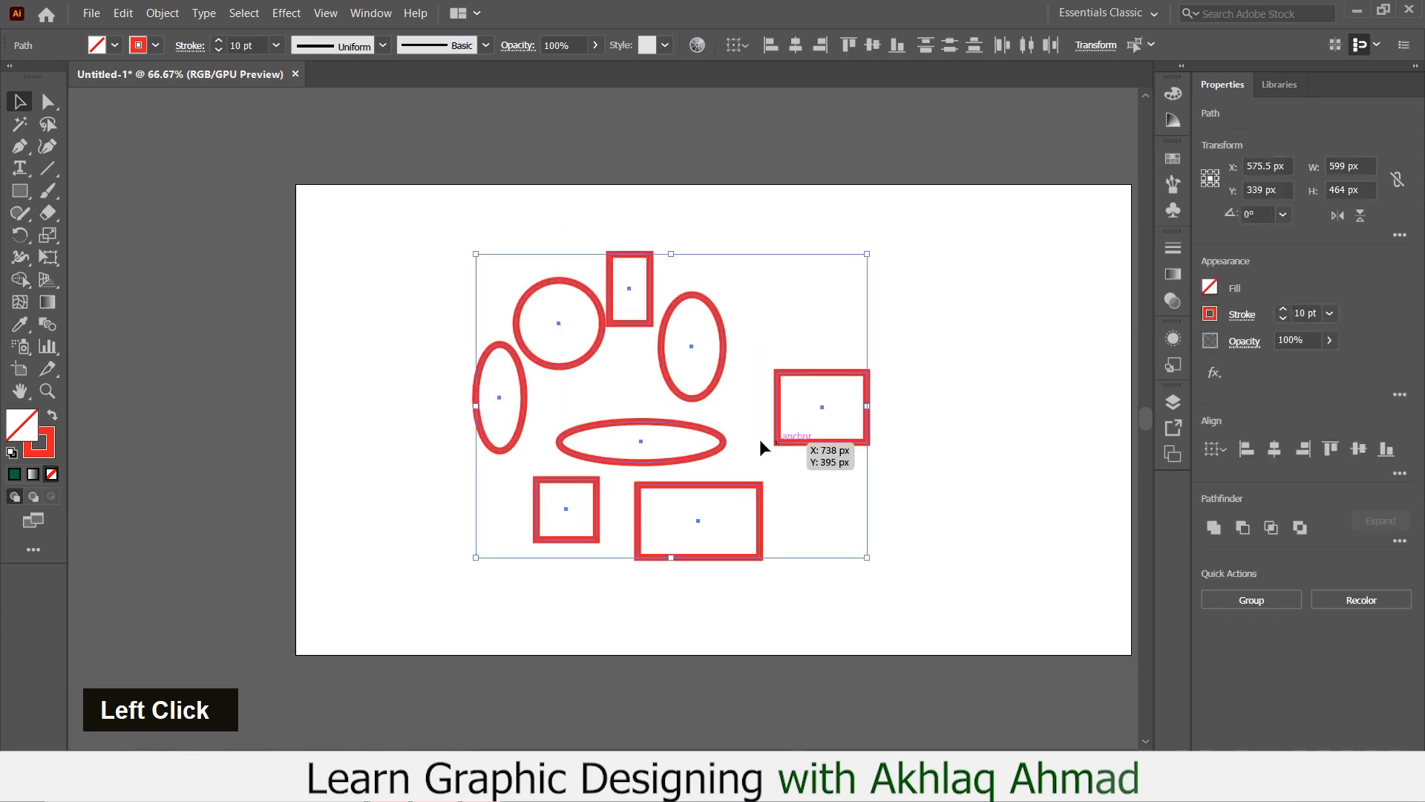
left_click_drag(710, 458, 698, 432)
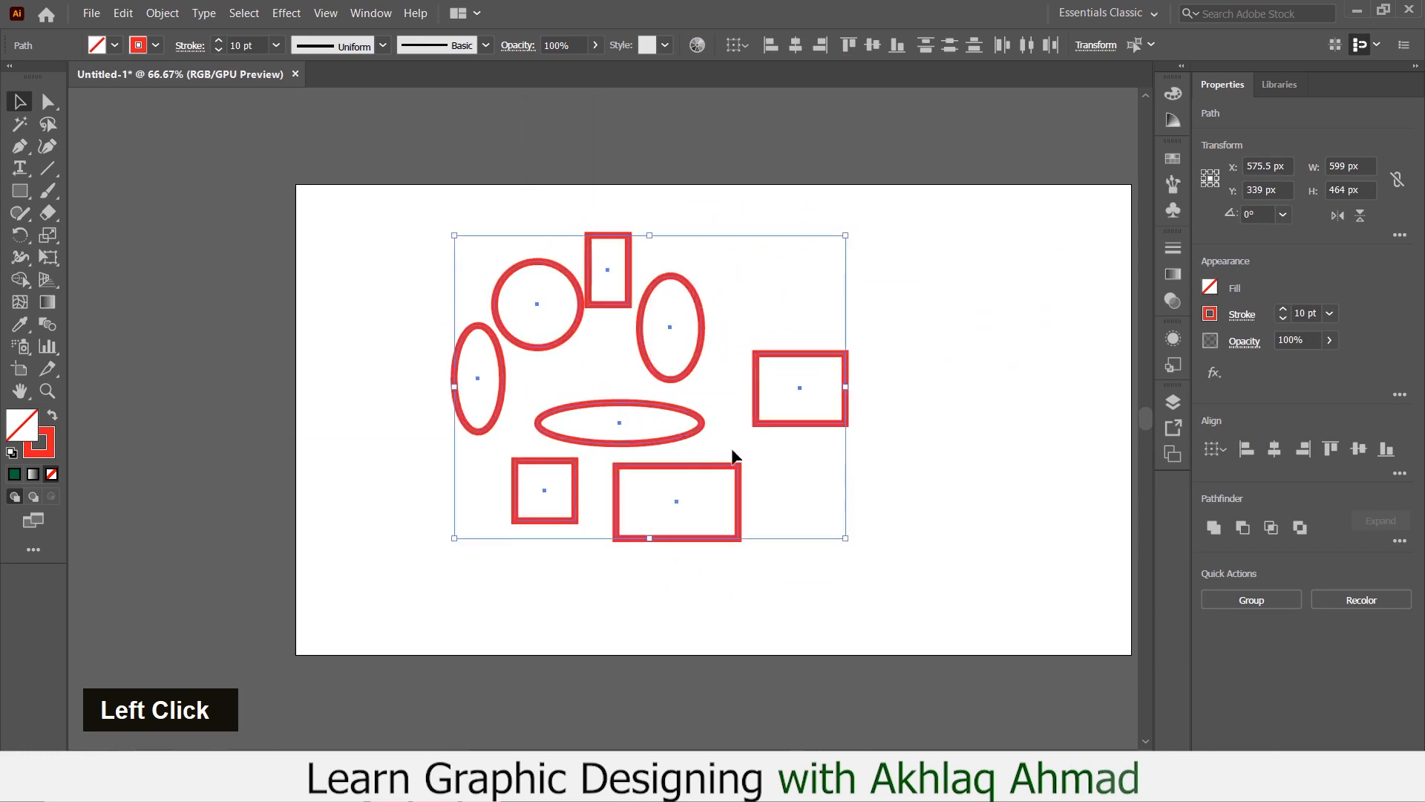
left_click(958, 366)
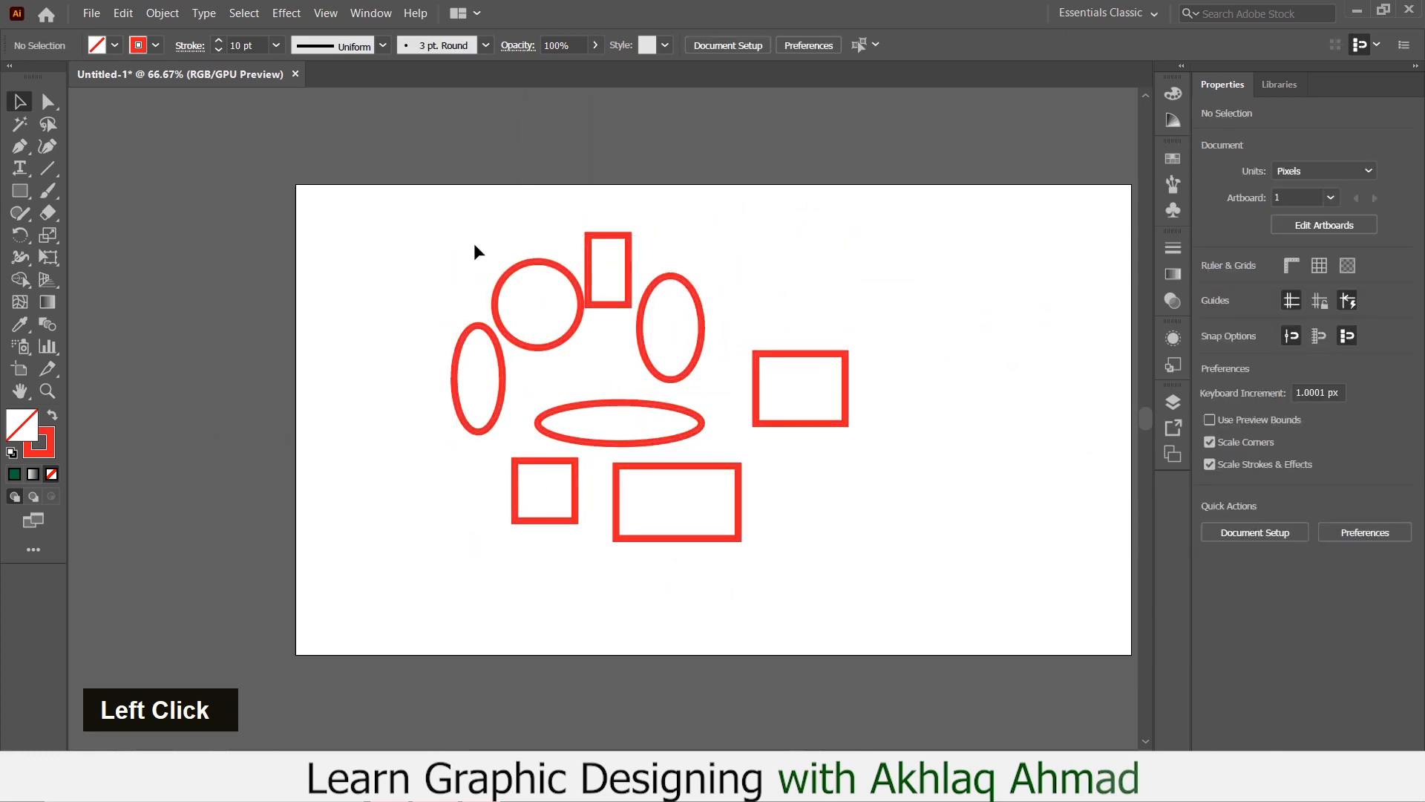
Select all eight ungrouped shapes at once, and compare by selecting the flat ellipse on its own.
left_click_drag(380, 182, 870, 585)
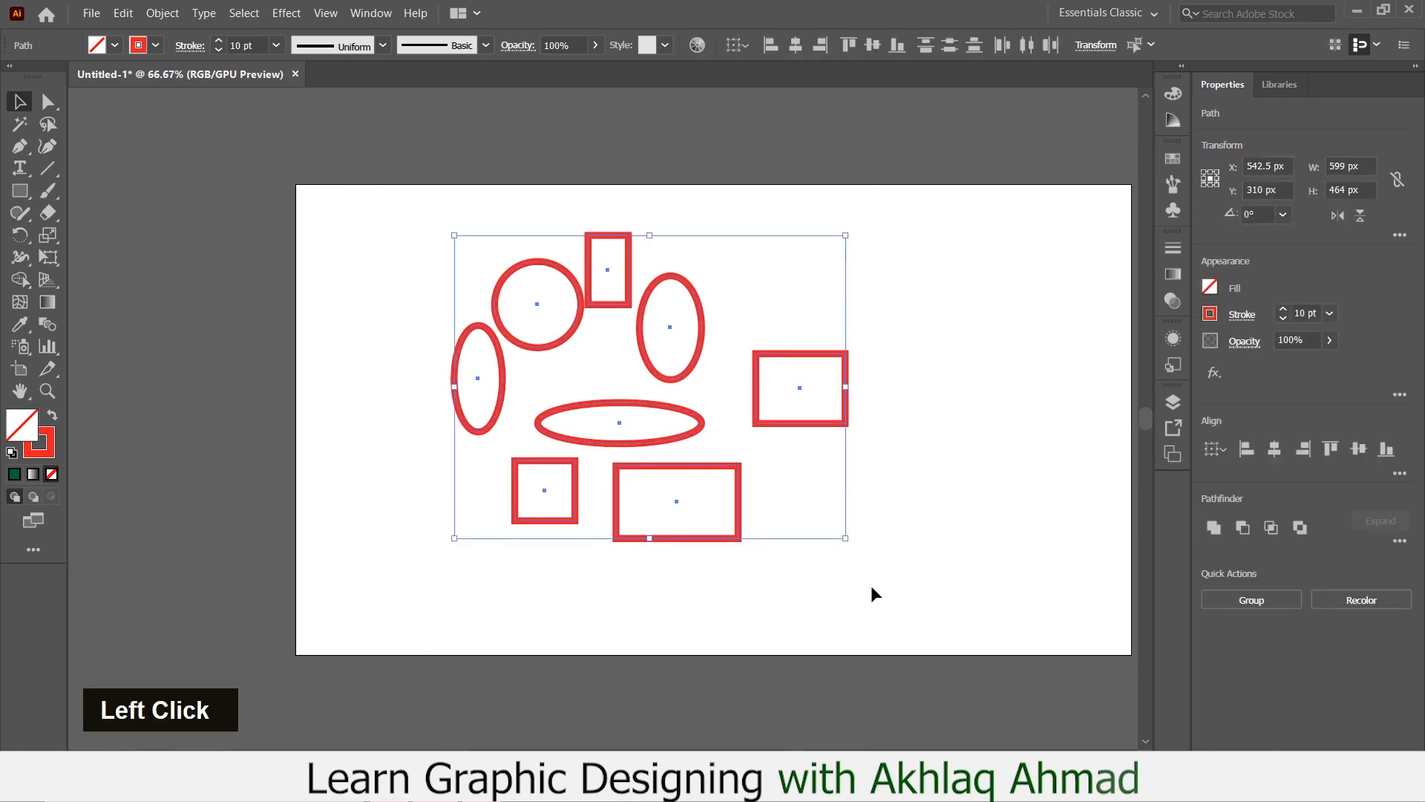
left_click(871, 585)
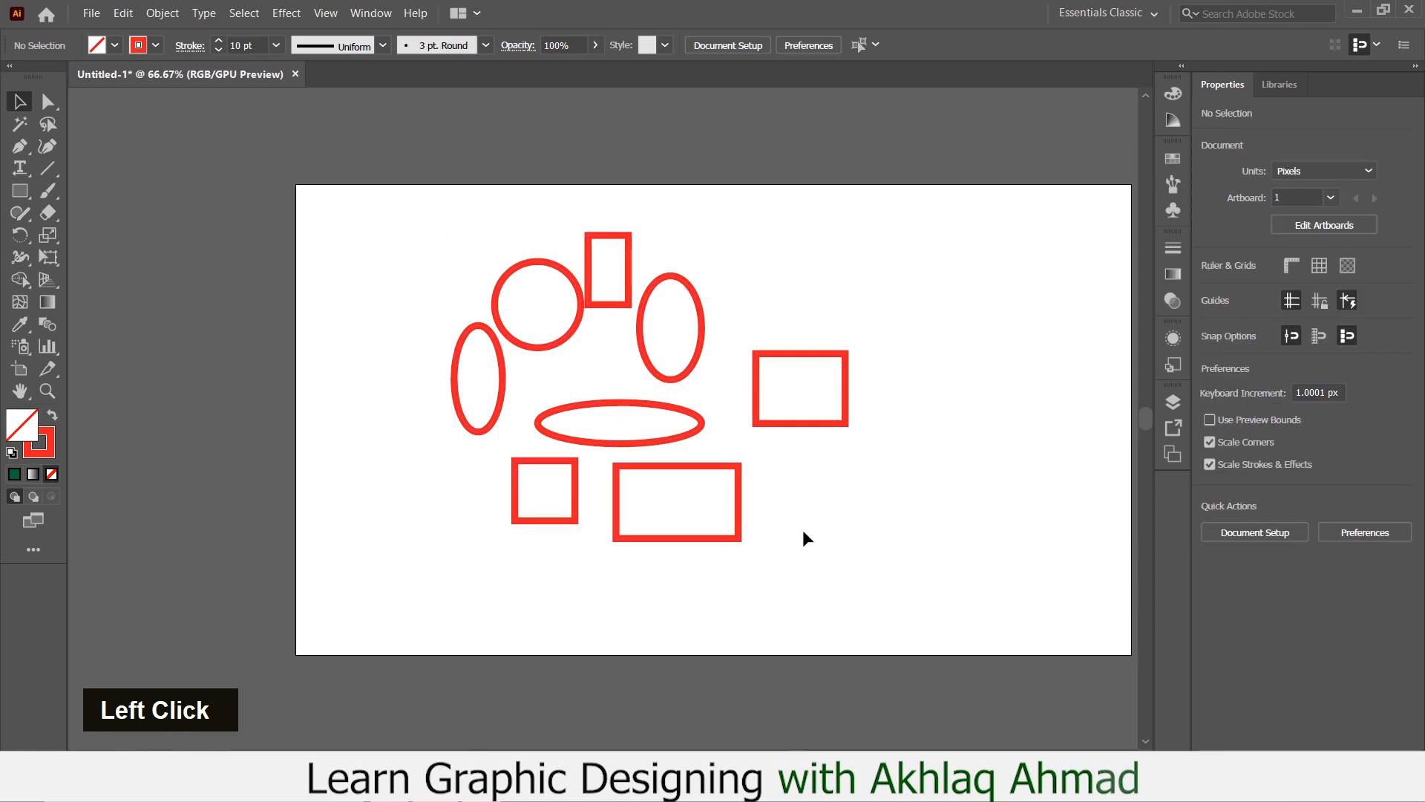
left_click(793, 421)
left_click(662, 434)
left_click(663, 444)
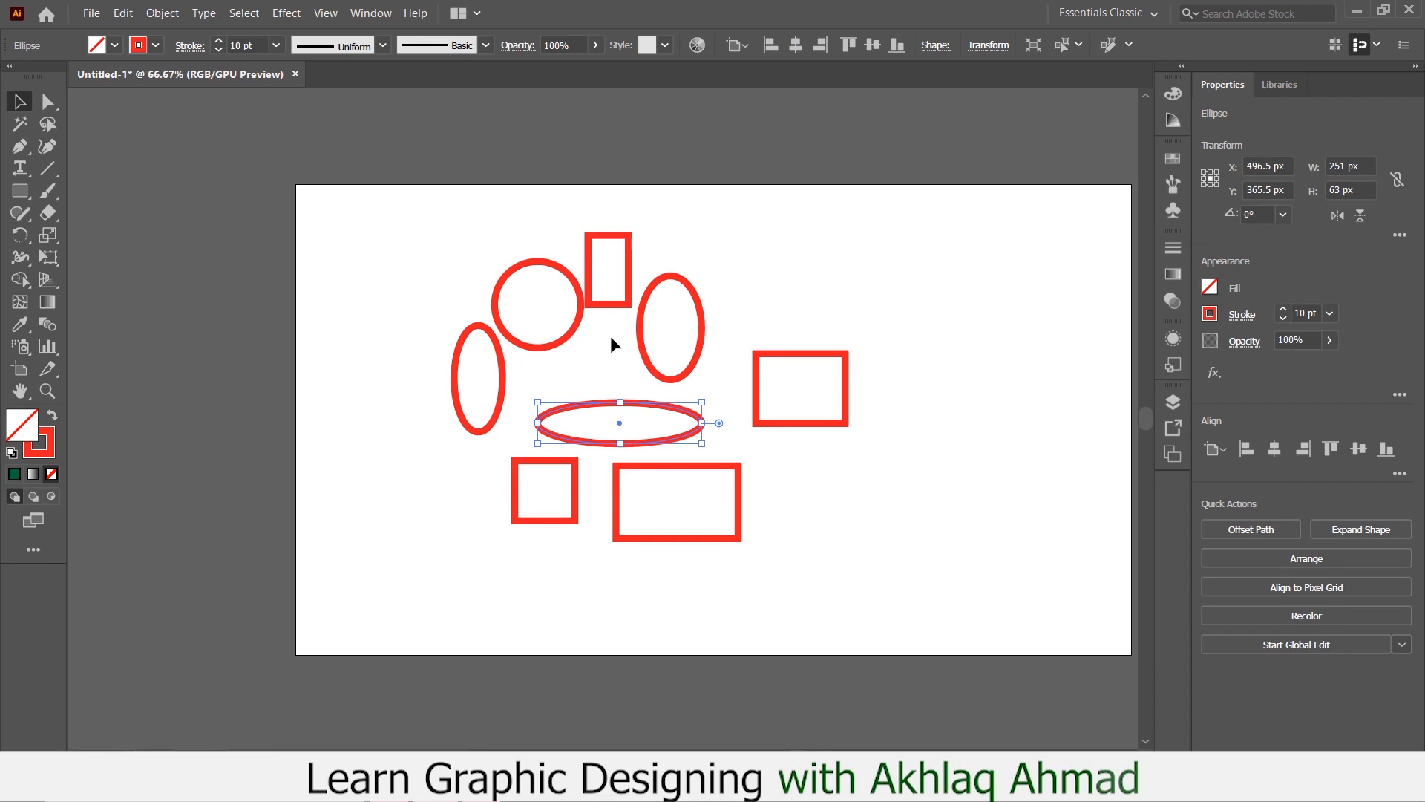
Try grouping all eight shapes and moving the group to about X 526.5, Y 292 px, and undo both changes.
left_click_drag(391, 200, 476, 279)
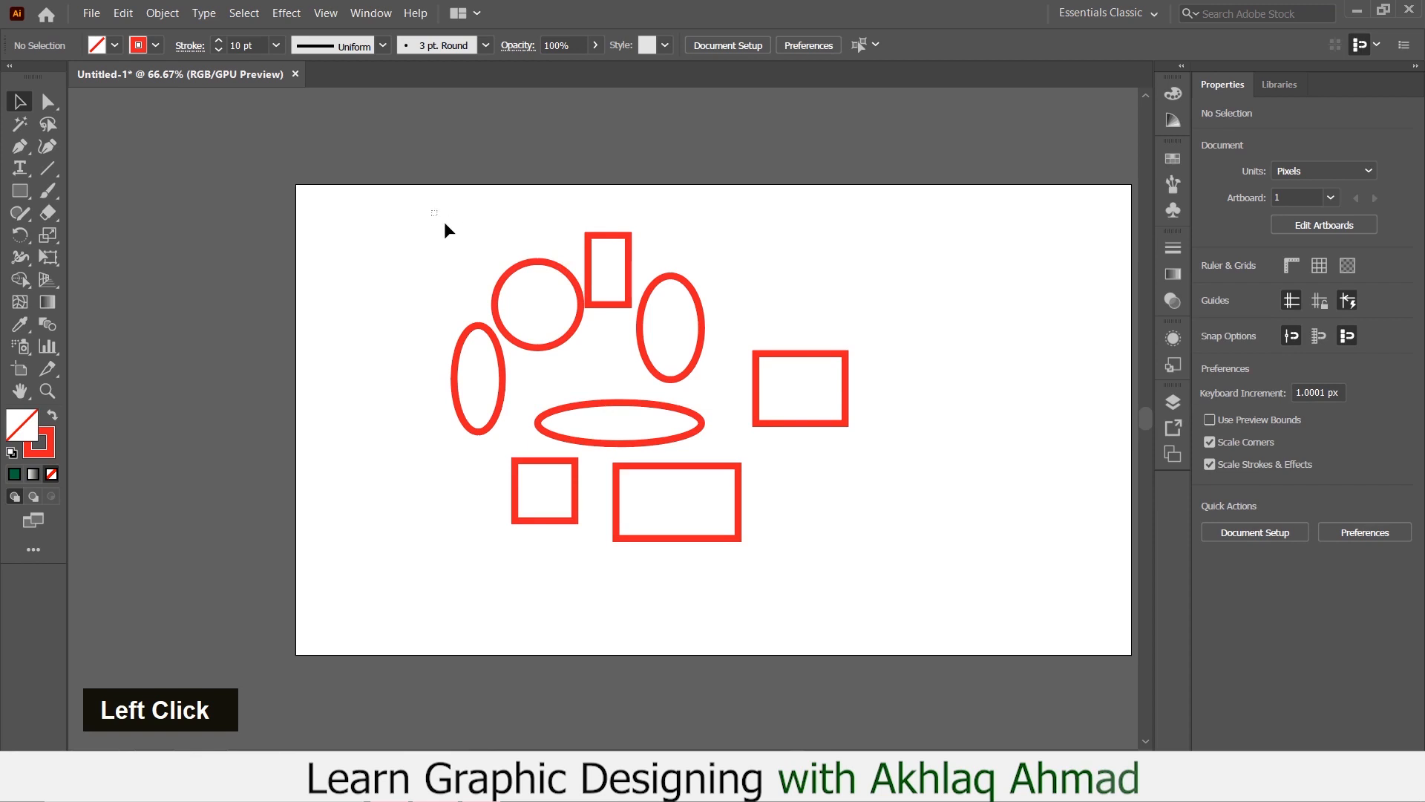
left_click_drag(496, 310, 876, 592)
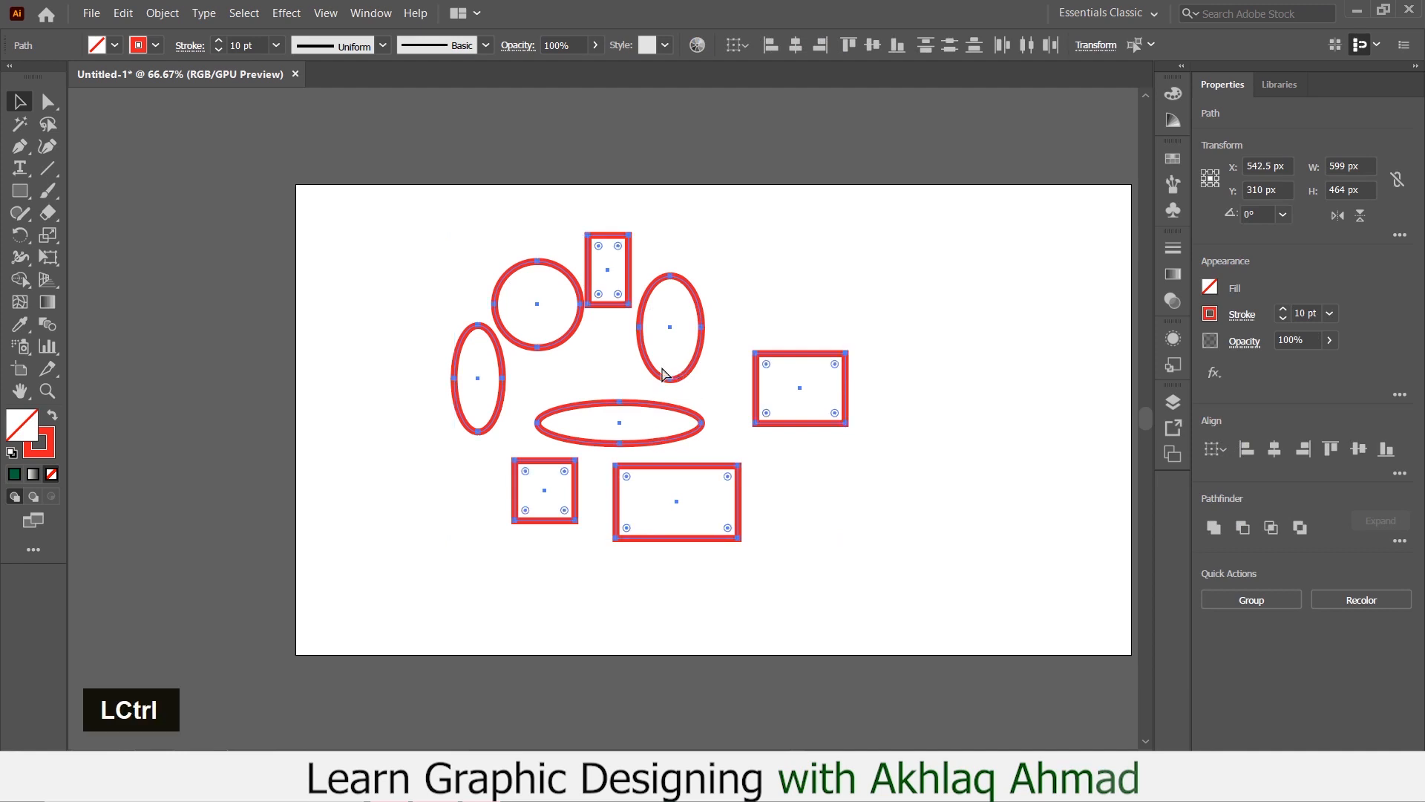
key("ctrl+g")
mouse_move(663, 373)
left_mouse_down()
mouse_move(652, 383)
mouse_move(666, 376)
left_mouse_up()
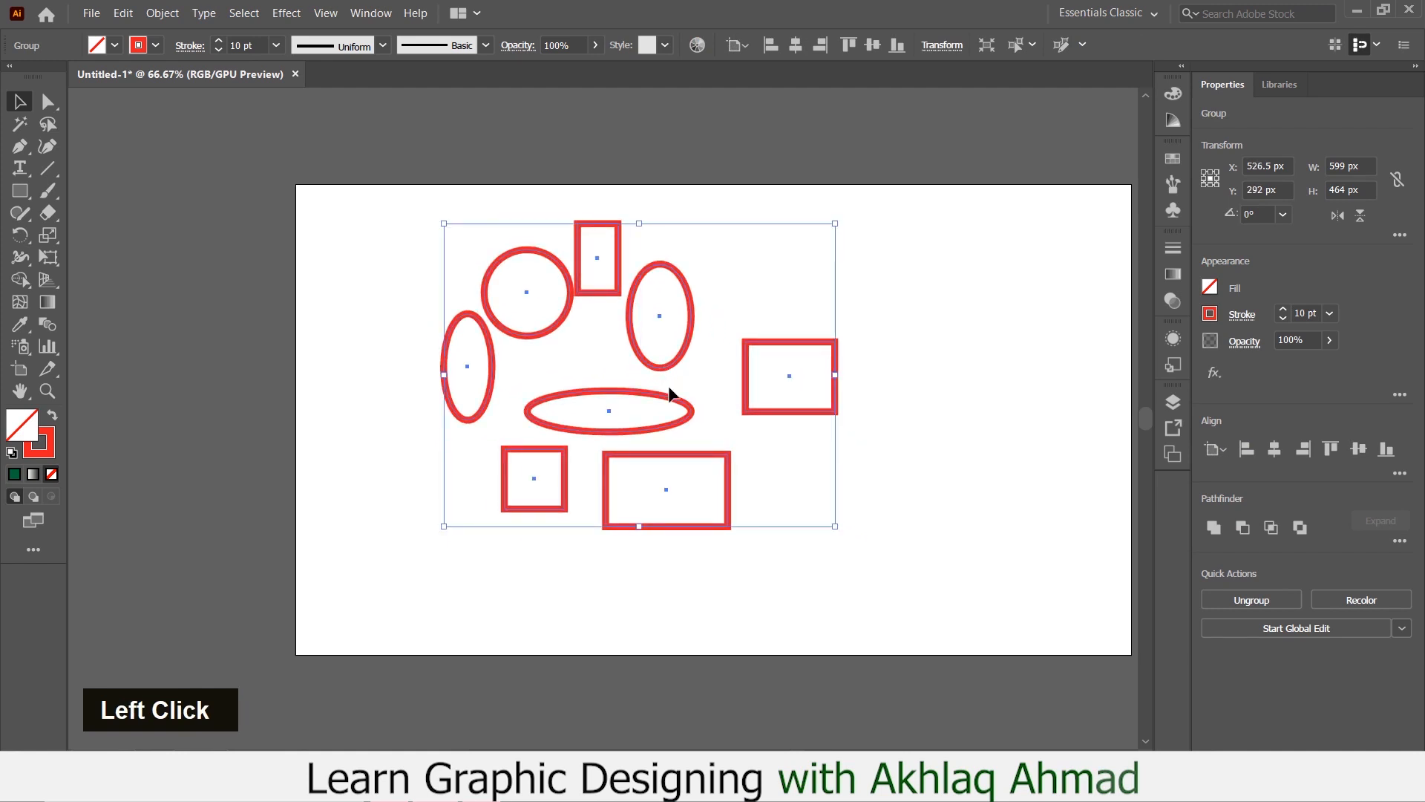
key("ctrl")
key("ctrl+z")
key("ctrl+z")
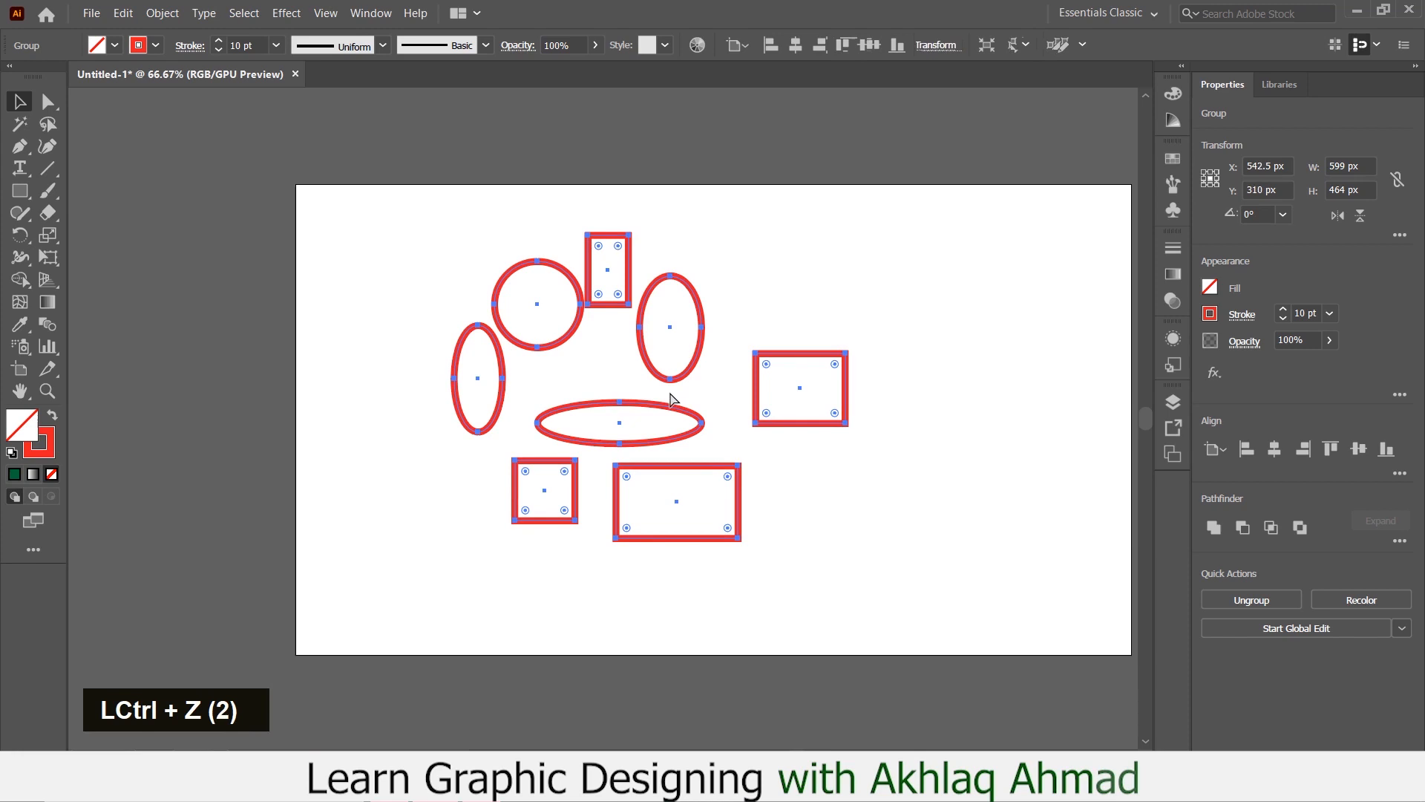
Enter isolation mode on the flat ellipse, and leave isolation mode again.
left_click(836, 476)
double_click(702, 421)
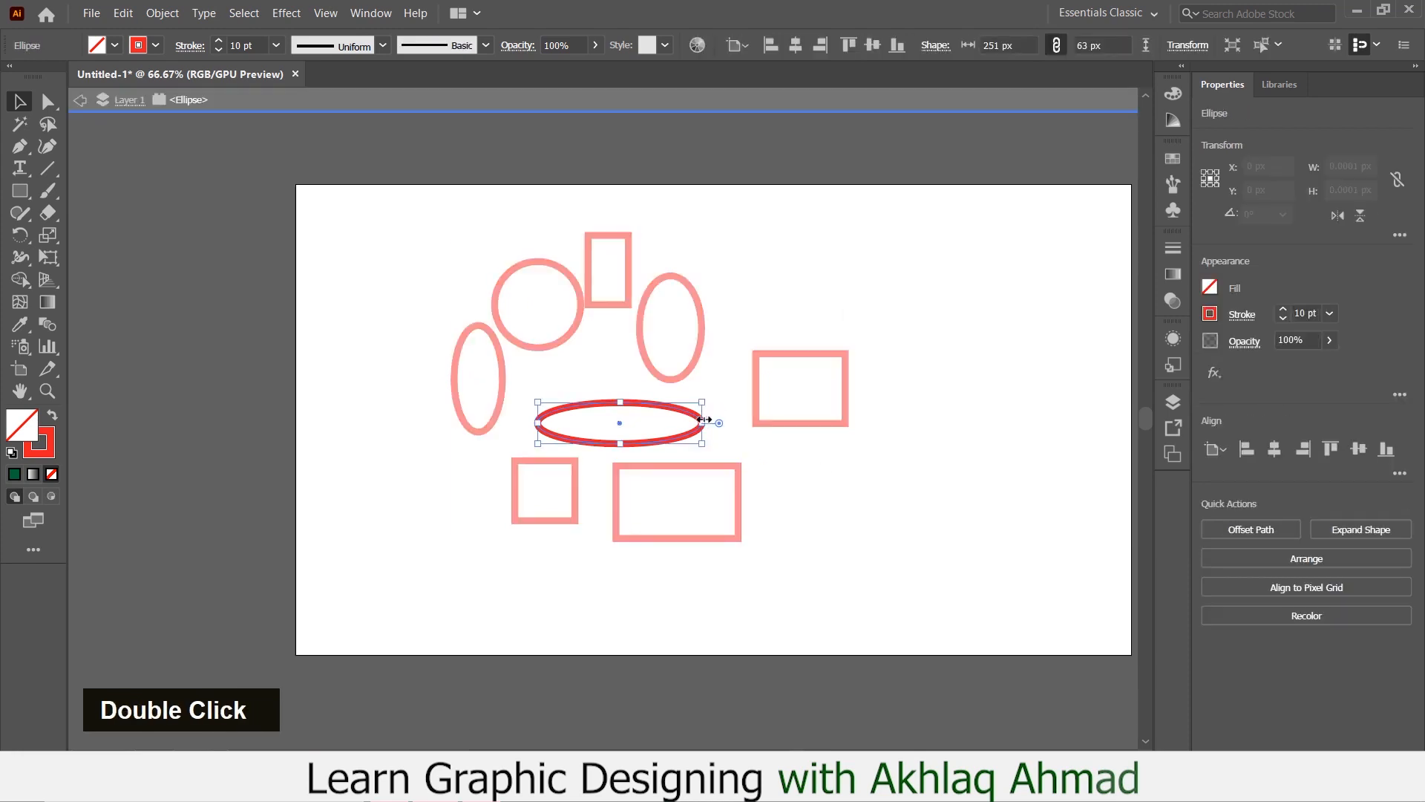
double_click(827, 492)
left_click(693, 435)
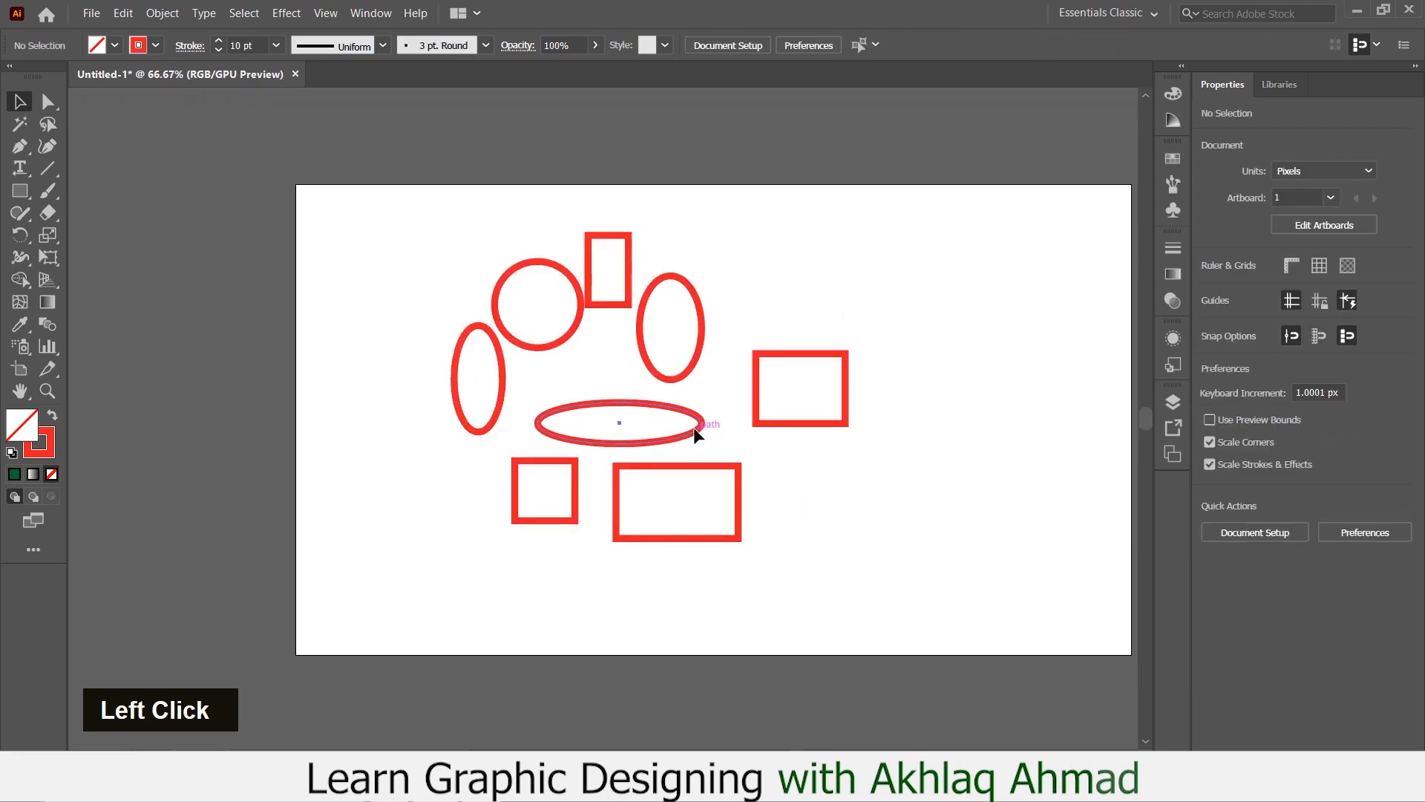
Select all eight shapes on the artboard and combine them into one group.
left_click(838, 520)
left_click_drag(331, 187, 861, 603)
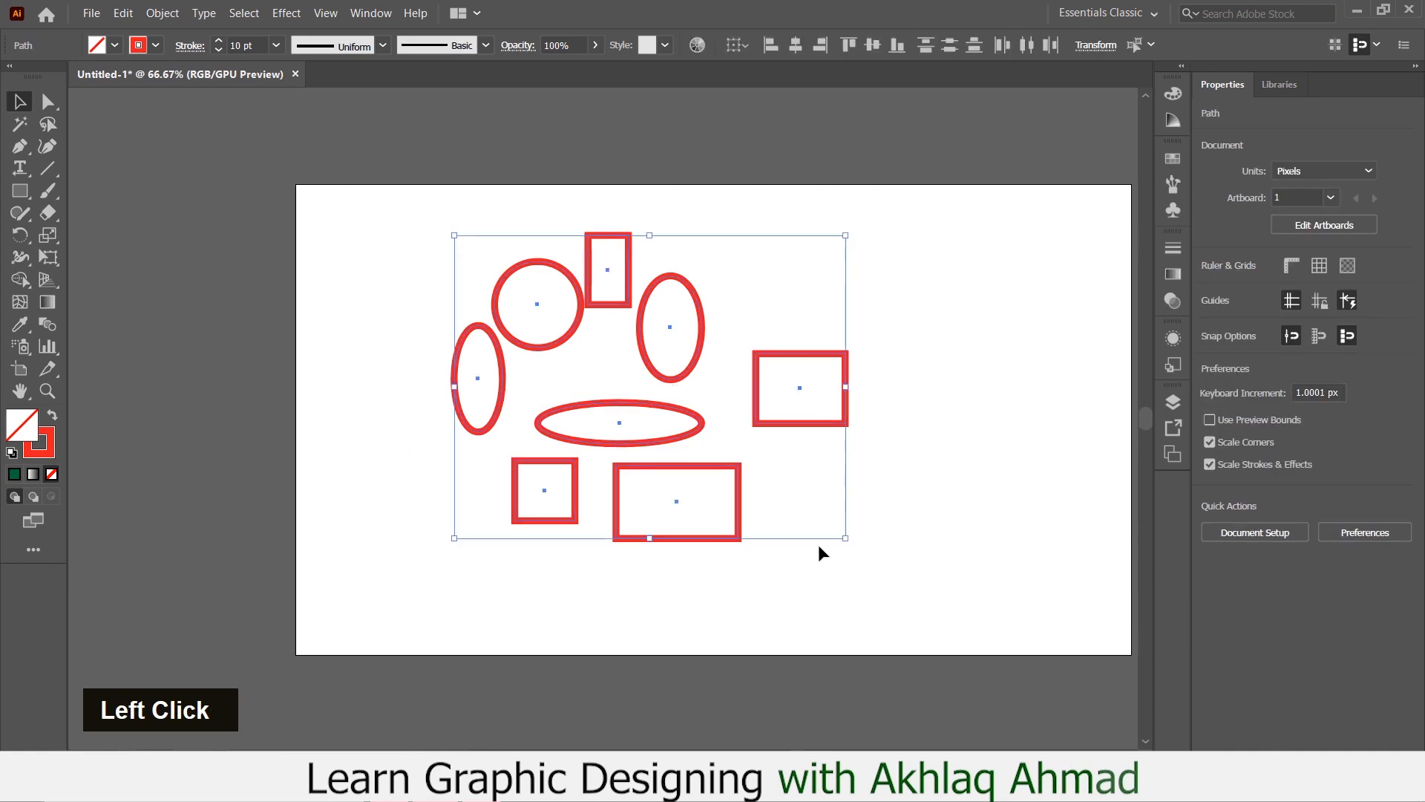
right_click(642, 354)
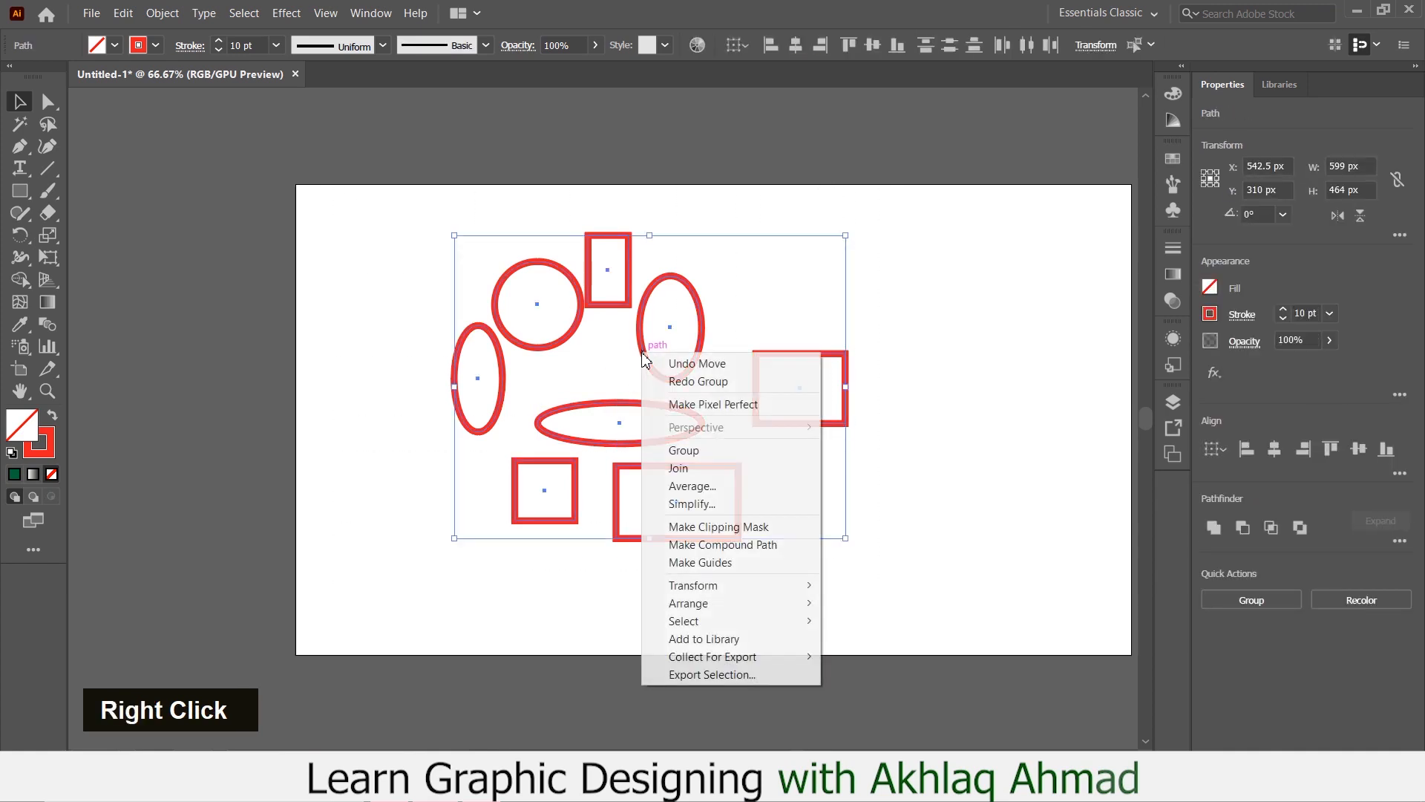
left_click(696, 450)
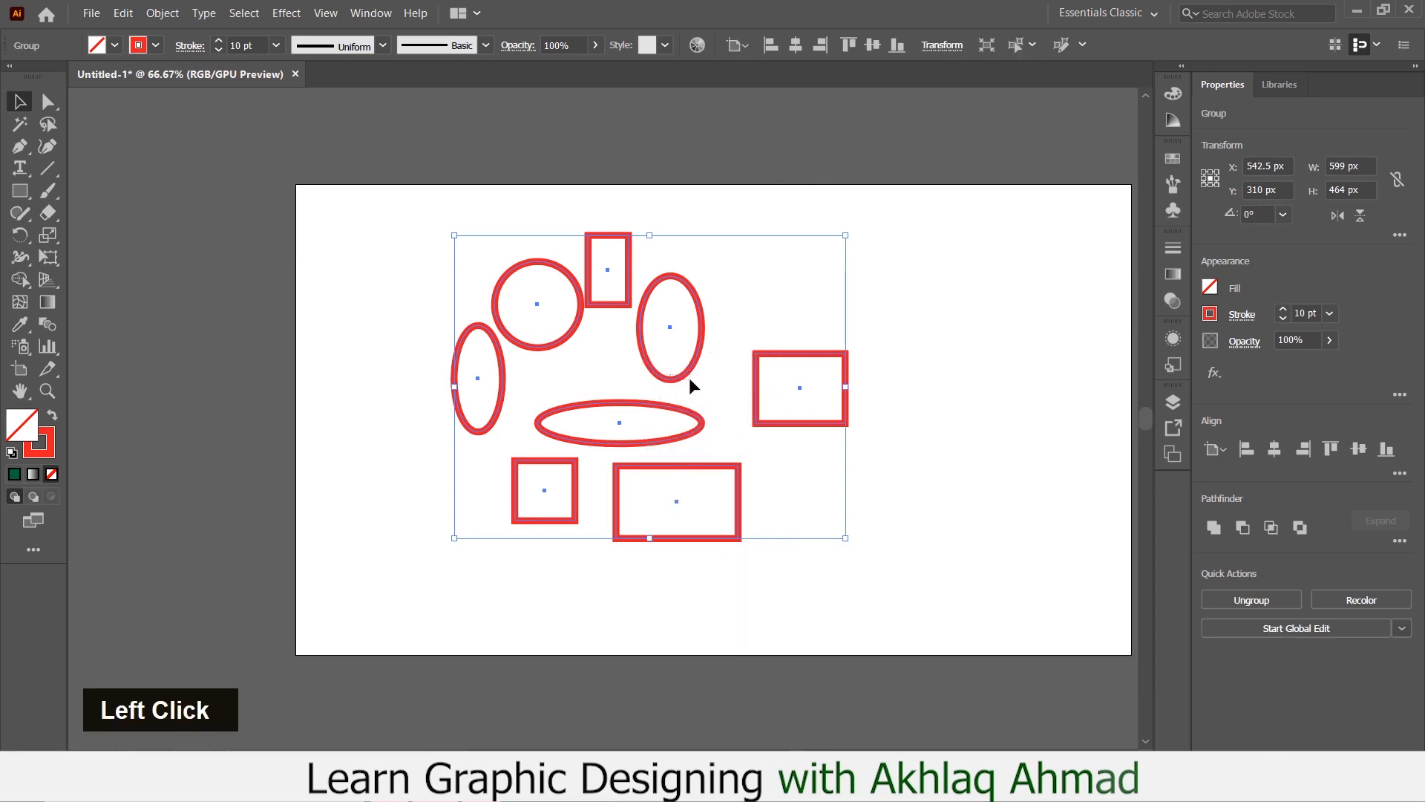
Move the group around the artboard with the Selection tool, placing it at about X 536.5, Y 304 px.
left_click_drag(671, 379, 710, 389)
left_click(946, 295)
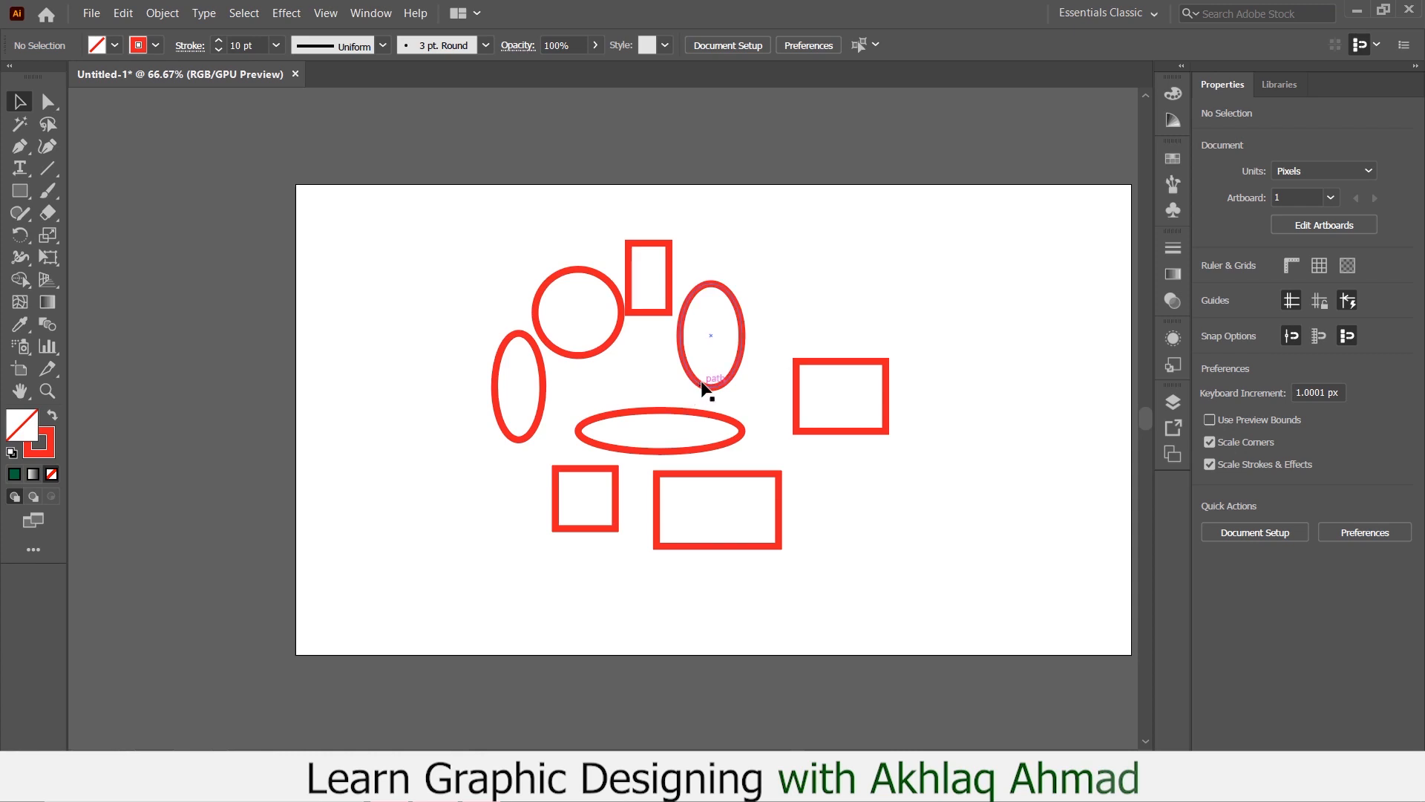
left_click_drag(702, 386, 657, 366)
left_click(707, 221)
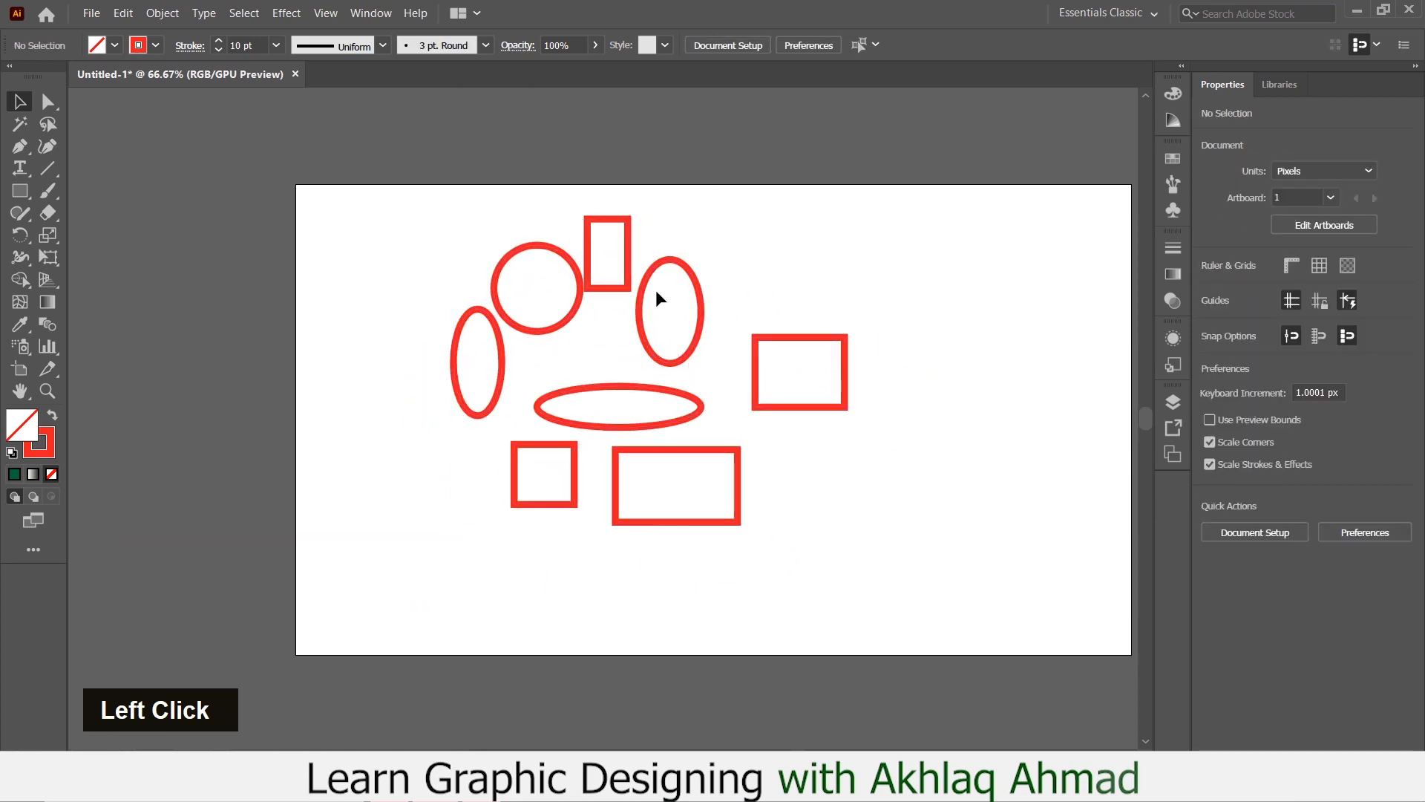
left_click(647, 346)
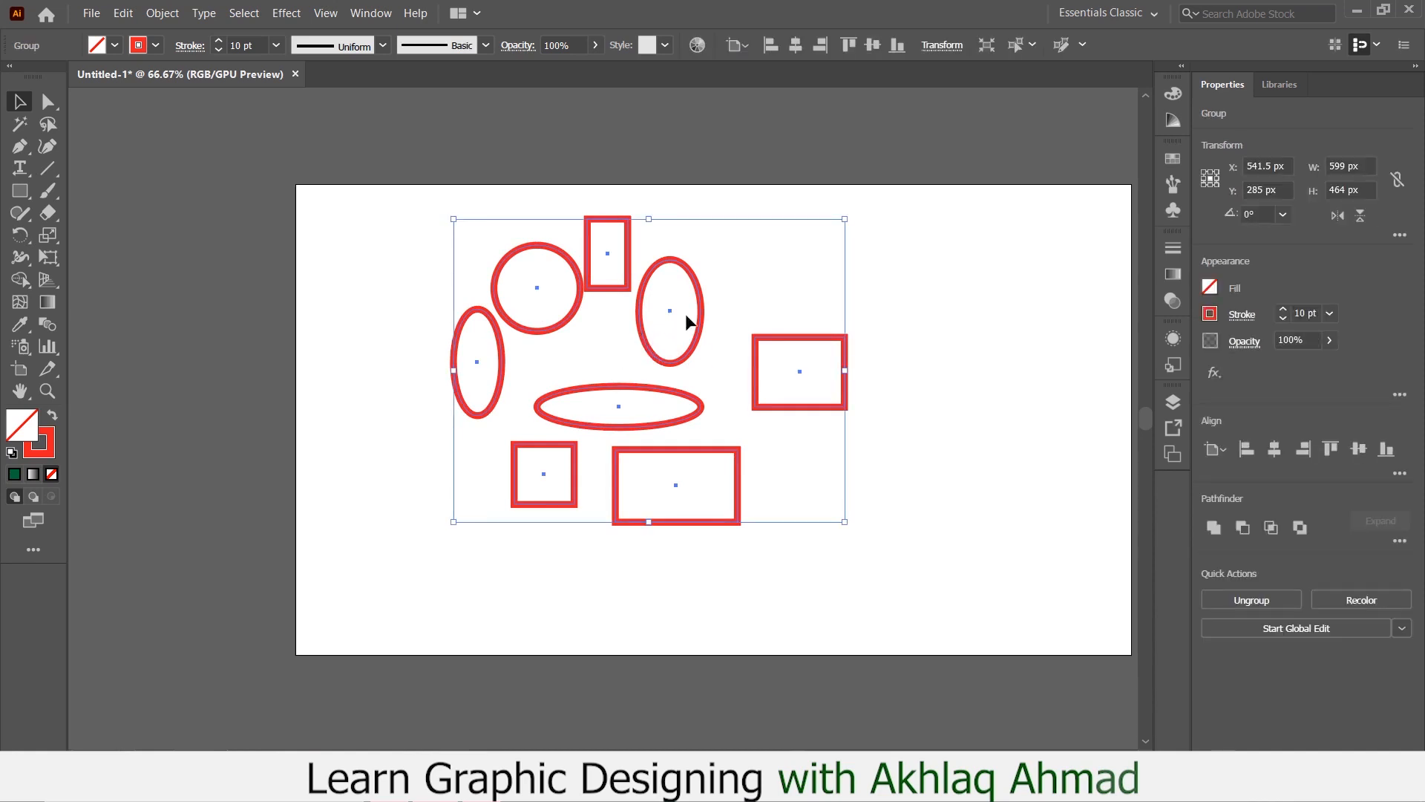
mouse_move(658, 364)
left_mouse_down()
mouse_move(649, 394)
mouse_move(656, 378)
left_mouse_up()
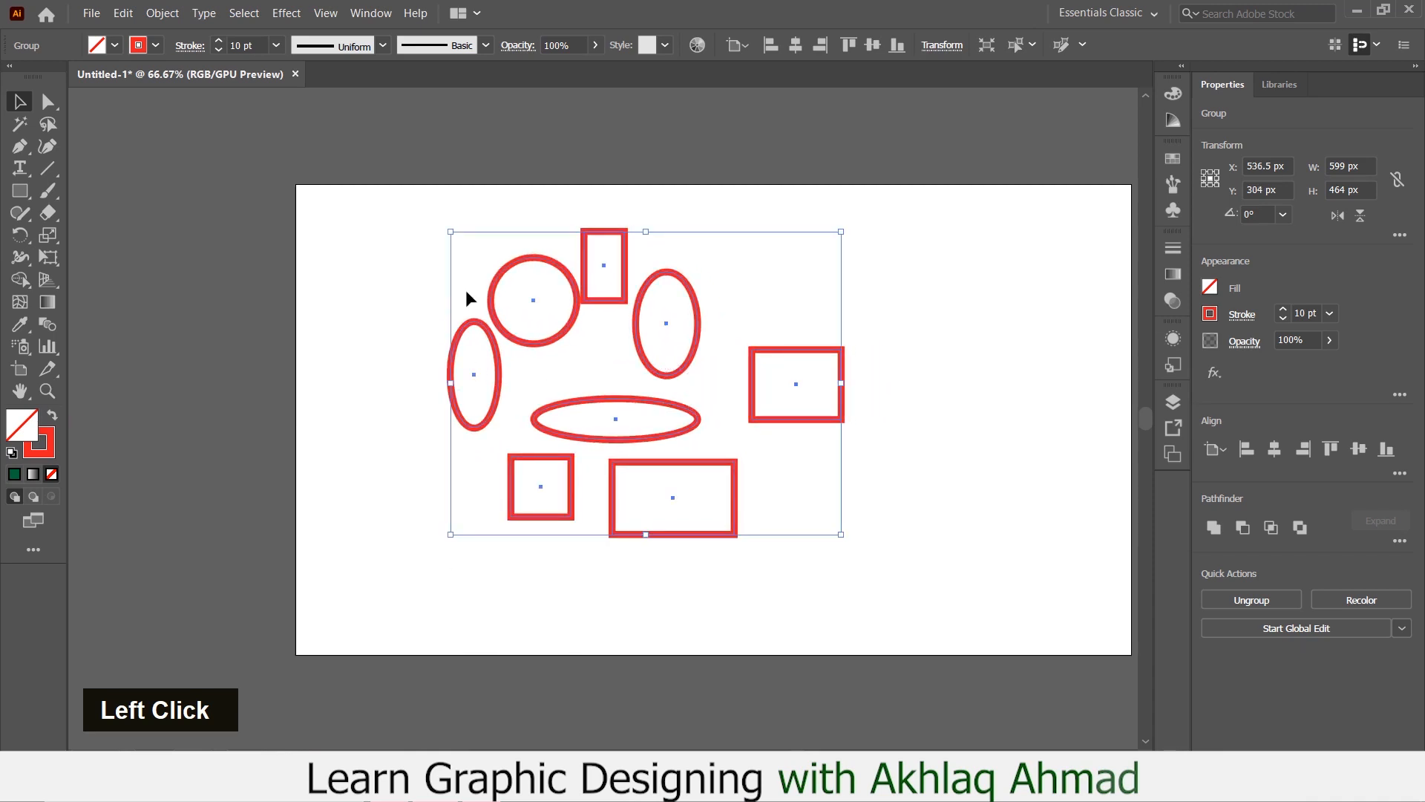
Move the selected group with the Group Selection tool, and reposition it with the Selection tool to about X 522.5, Y 303 px.
left_click_drag(51, 107, 136, 123)
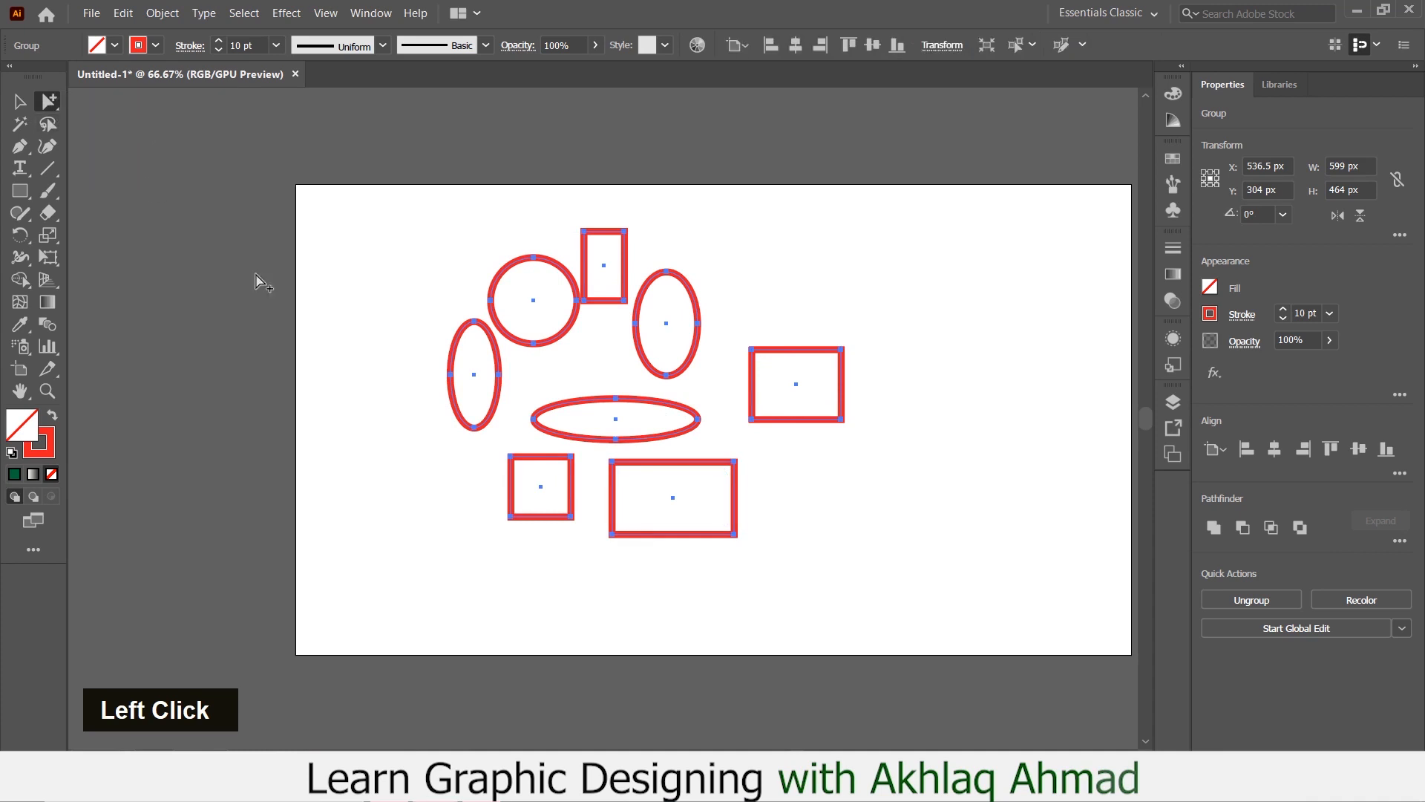
mouse_move(610, 408)
left_mouse_down()
mouse_move(630, 431)
mouse_move(596, 428)
mouse_move(630, 396)
left_mouse_up()
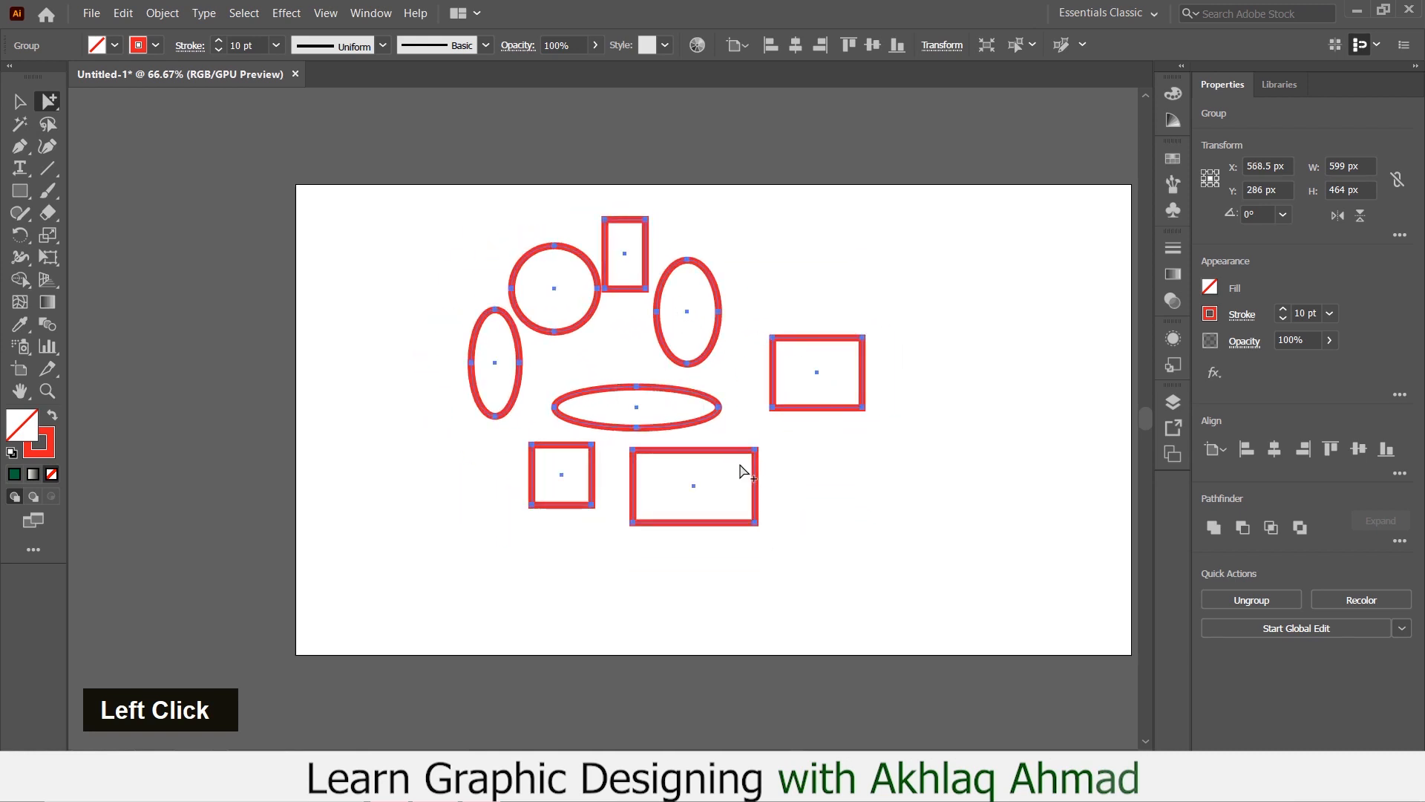
left_click(19, 101)
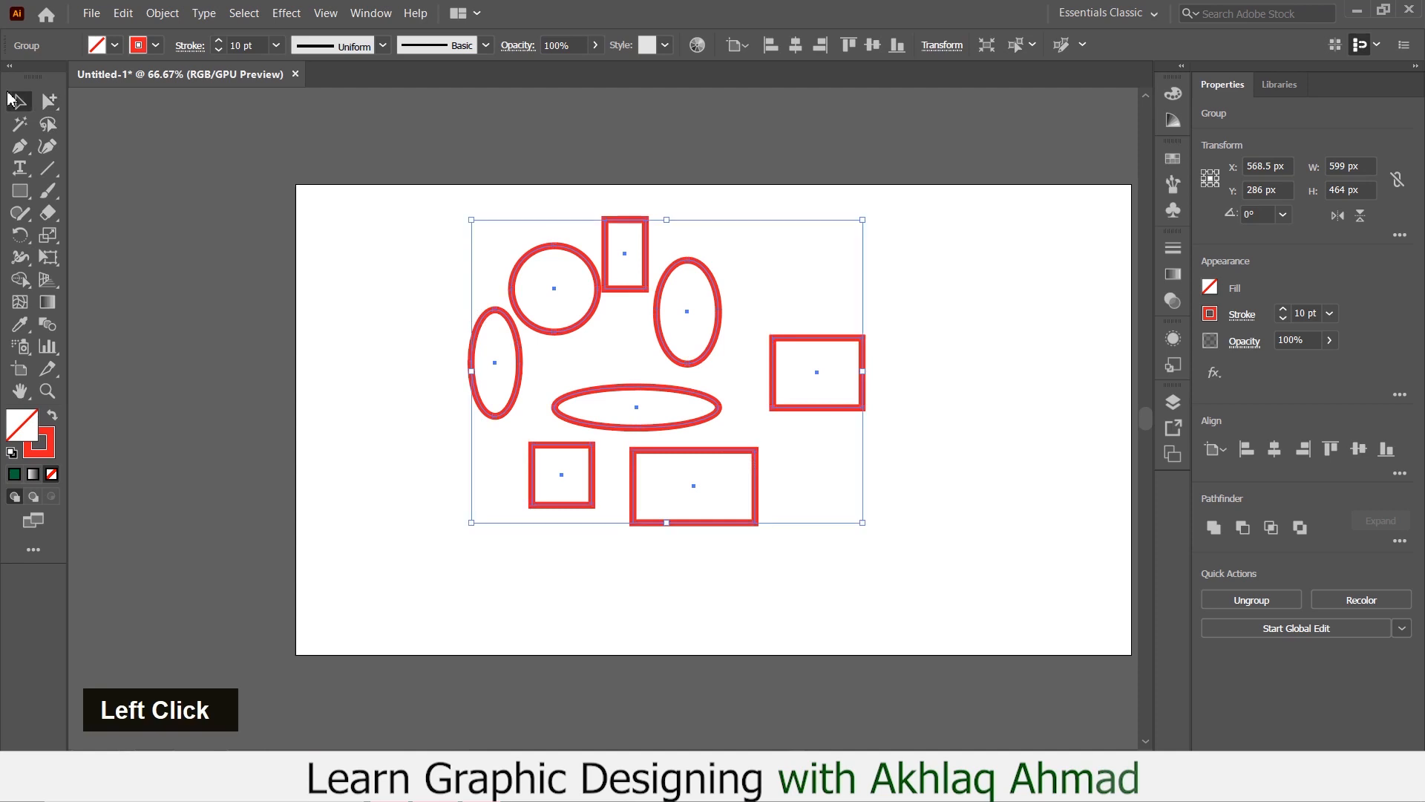
left_click(356, 407)
left_click(639, 429)
left_click_drag(639, 429, 625, 444)
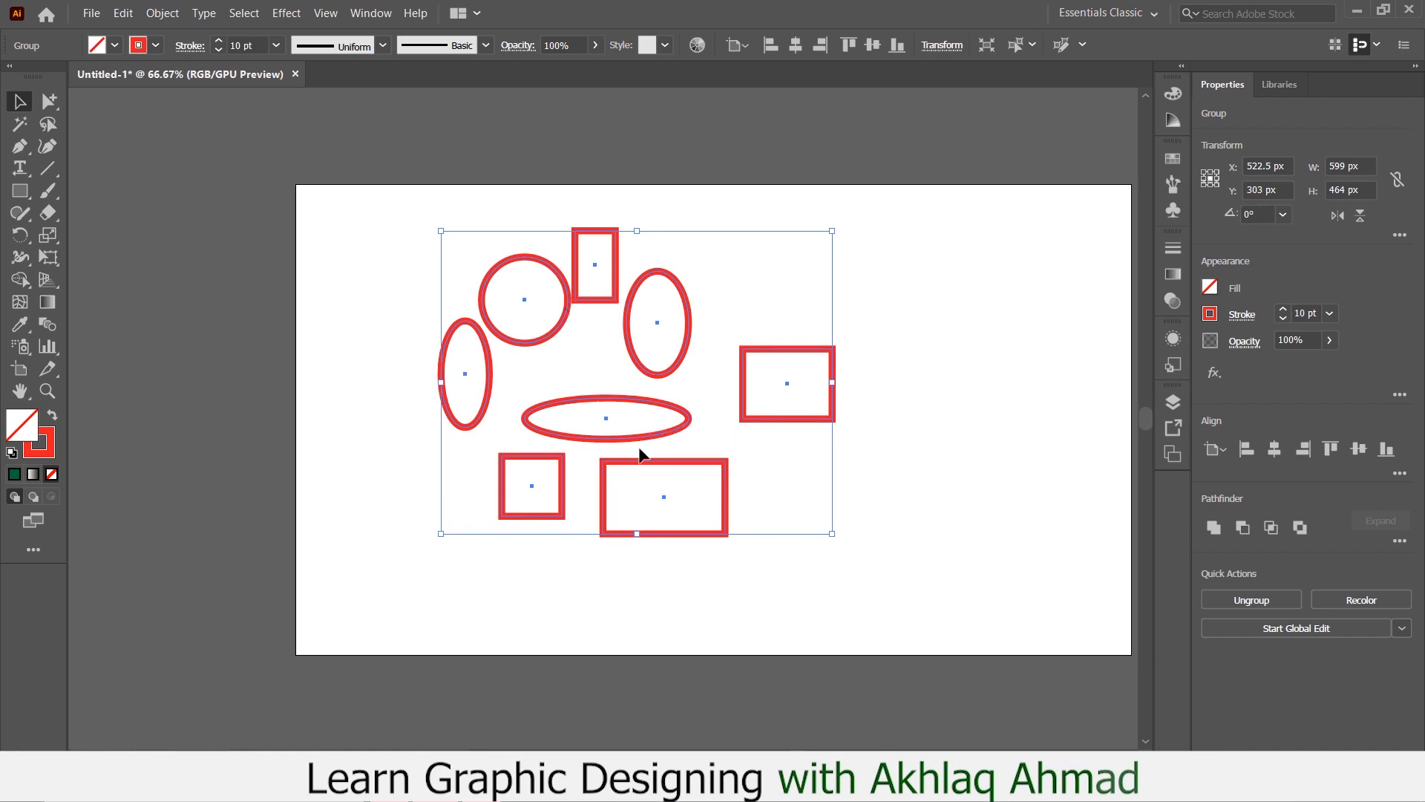
Deselect the group and use the Group Selection tool to move only the flat ellipse to about X 438.5, Y 326.5 px.
left_click(52, 104)
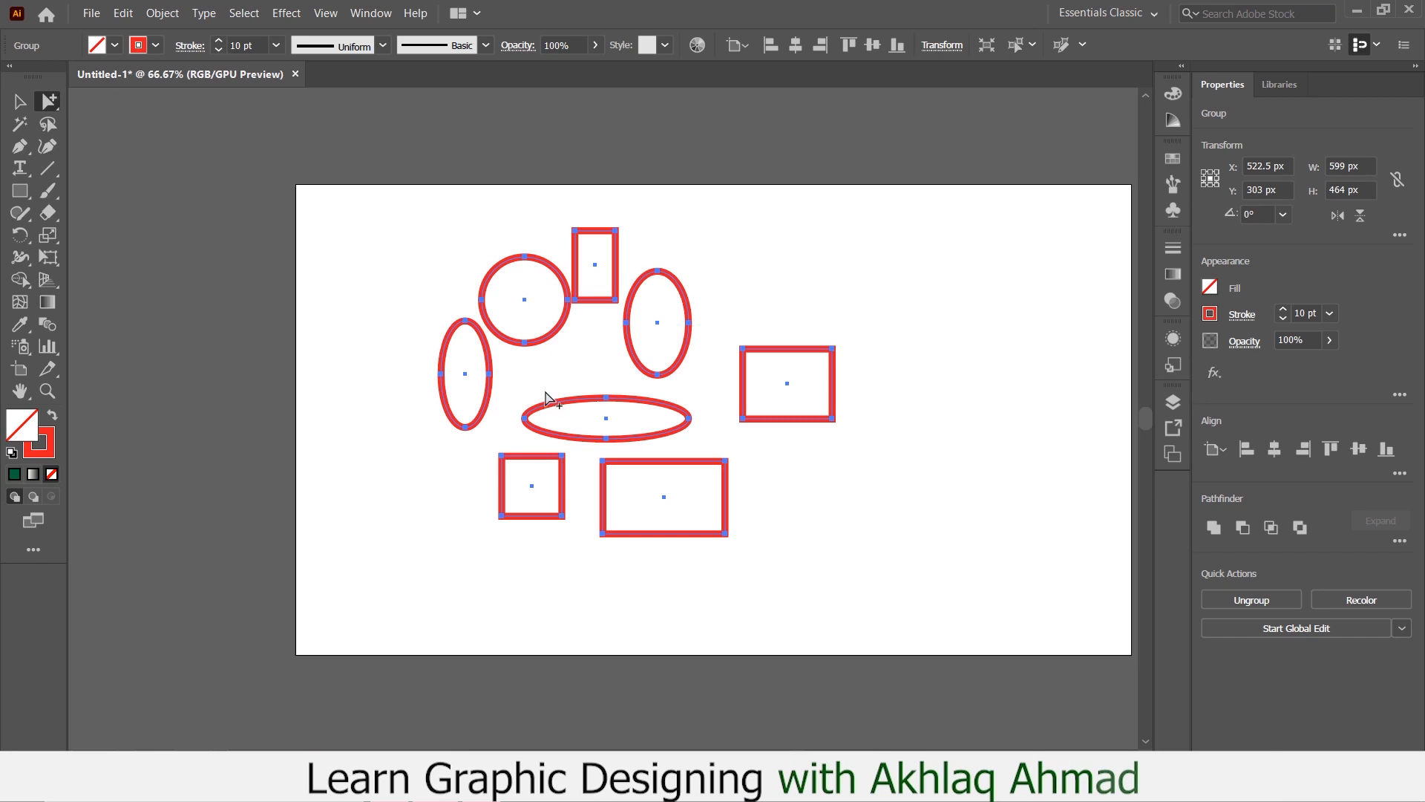
left_click(783, 240)
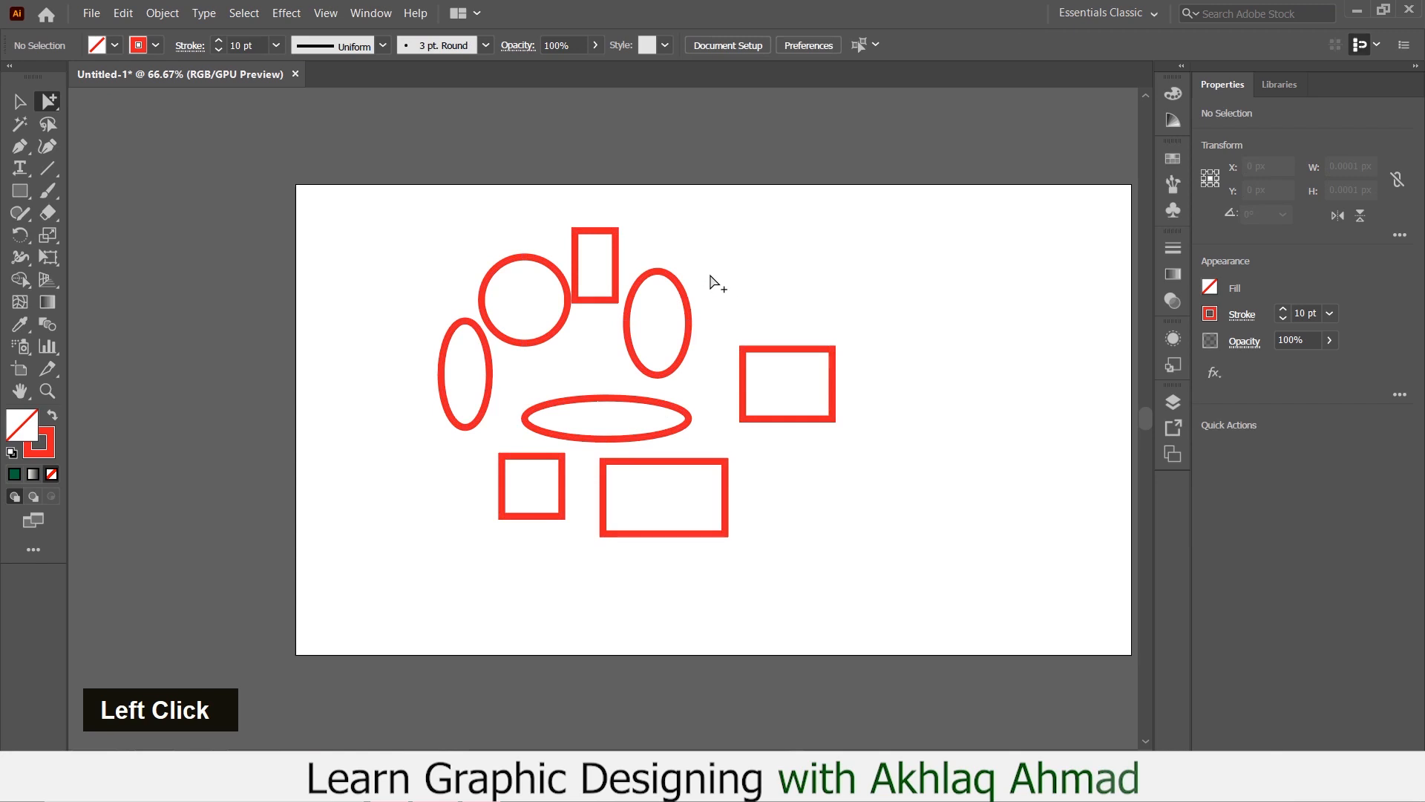
left_click(645, 403)
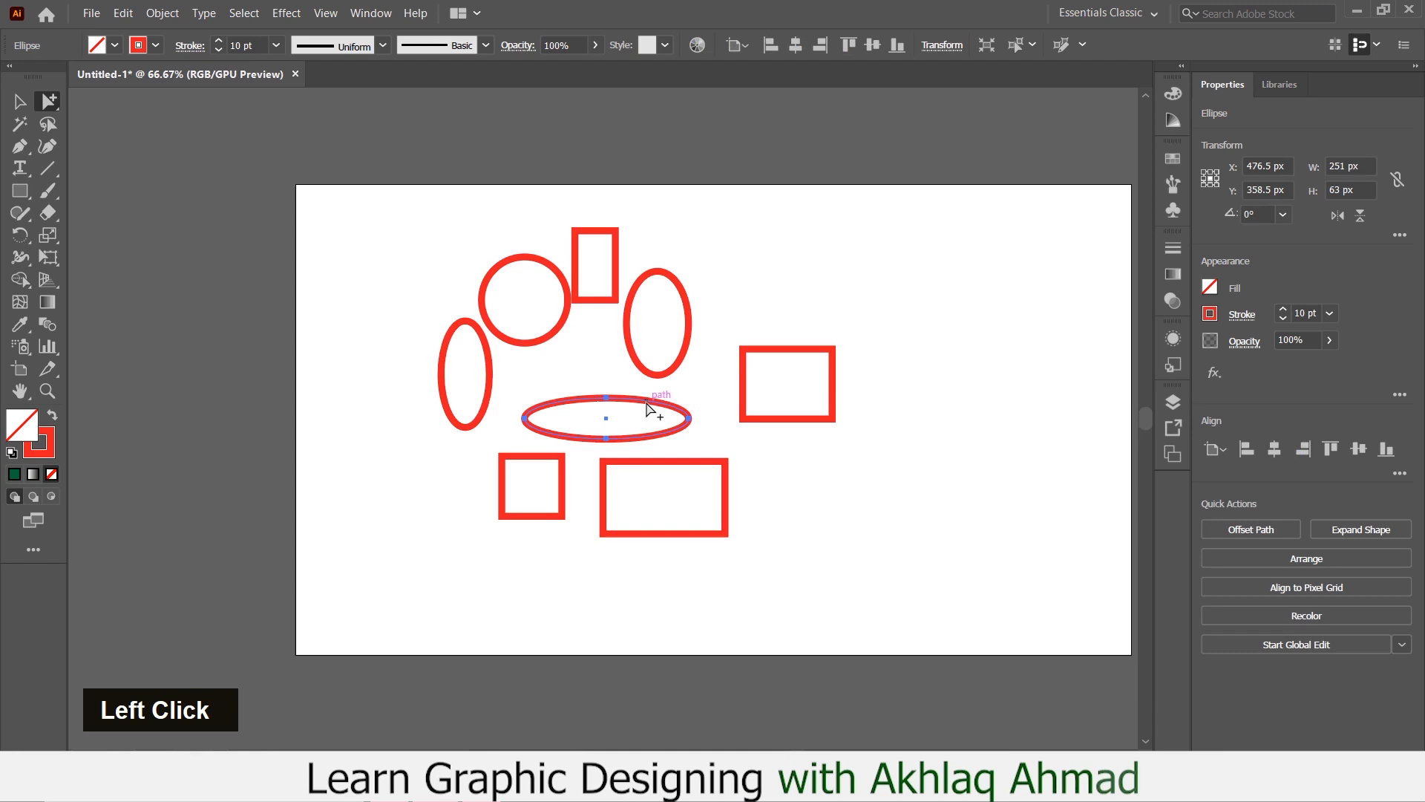
left_click_drag(645, 404, 621, 384)
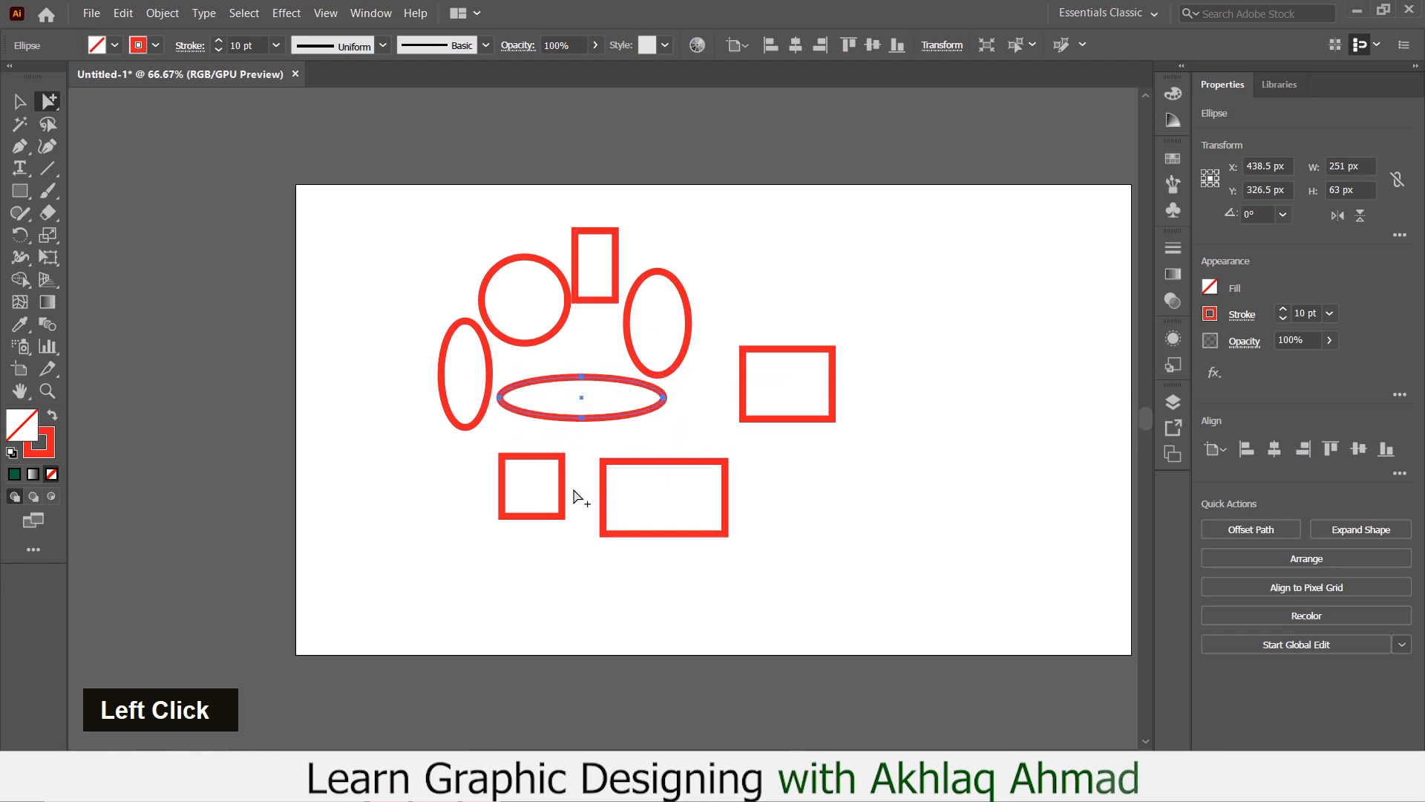
Move the other grouped shapes individually with the Group Selection tool to close up the arrangement, overlapping the circle with the small upright rectangle.
left_click_drag(562, 487, 562, 466)
left_click_drag(648, 460, 643, 440)
left_click_drag(749, 397, 698, 391)
left_click_drag(550, 333, 594, 392)
left_click_drag(601, 301, 623, 381)
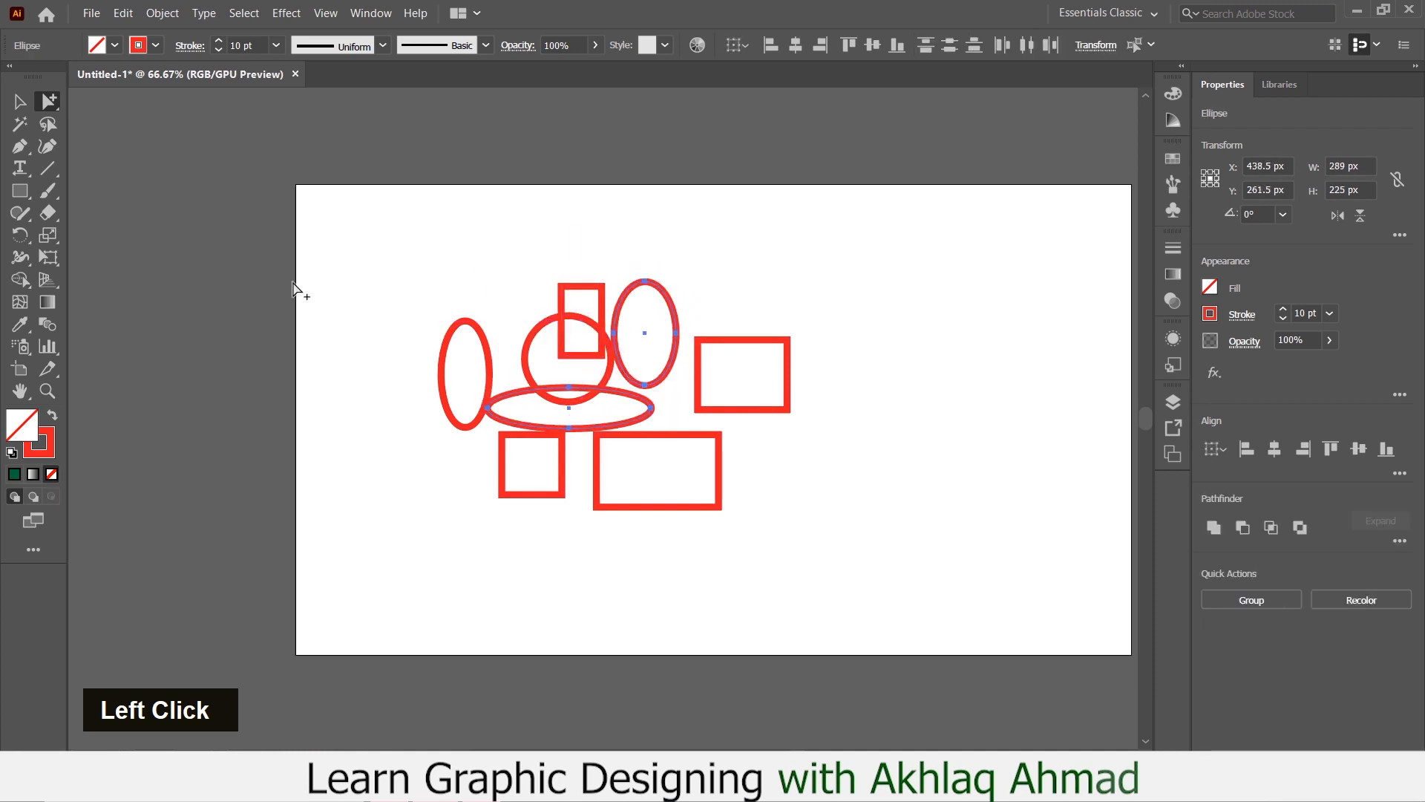
Group all eight shapes together, move the group with the Selection tool to about X 536, Y 310.5 px, and reselect it.
left_click_drag(383, 261, 808, 566)
key("ctrl+g")
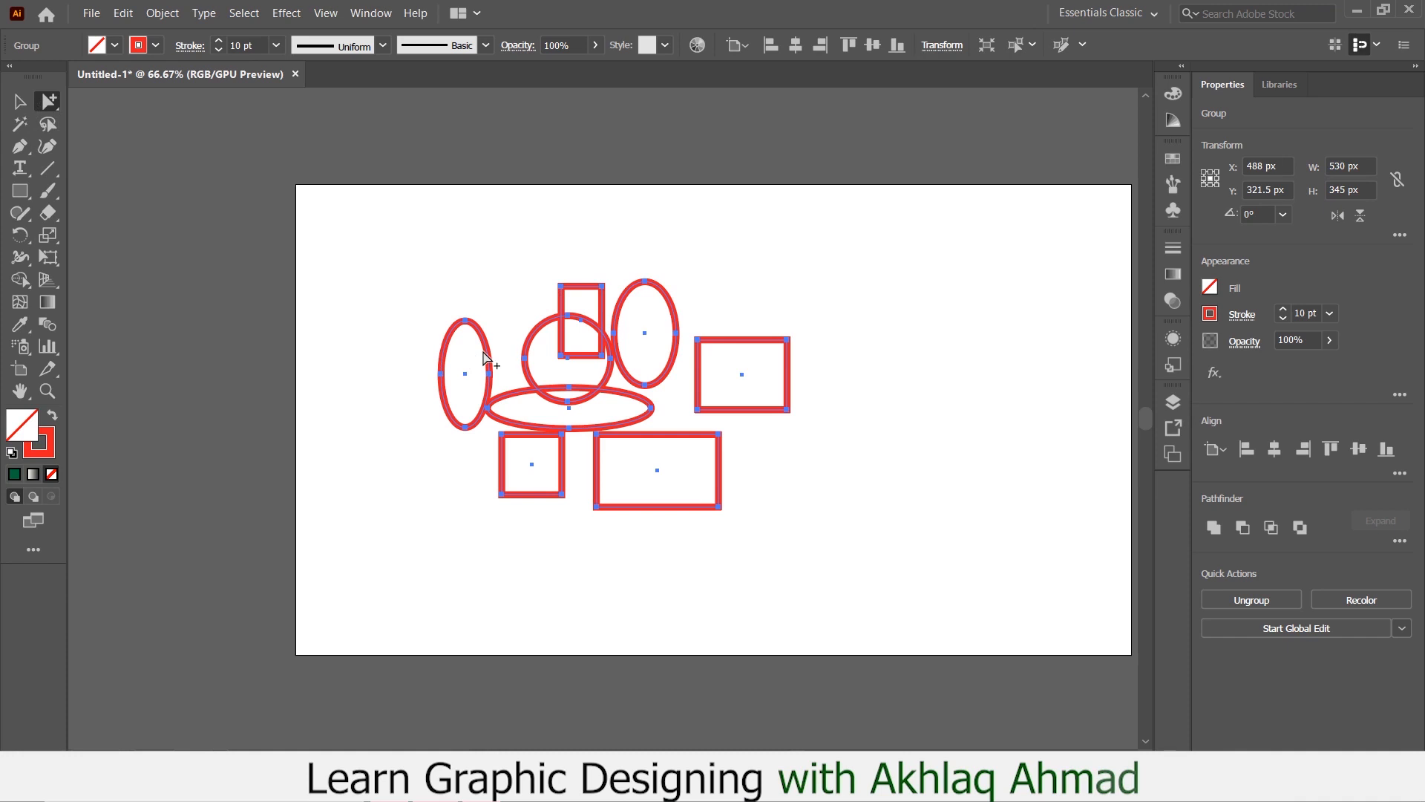
left_click(49, 101)
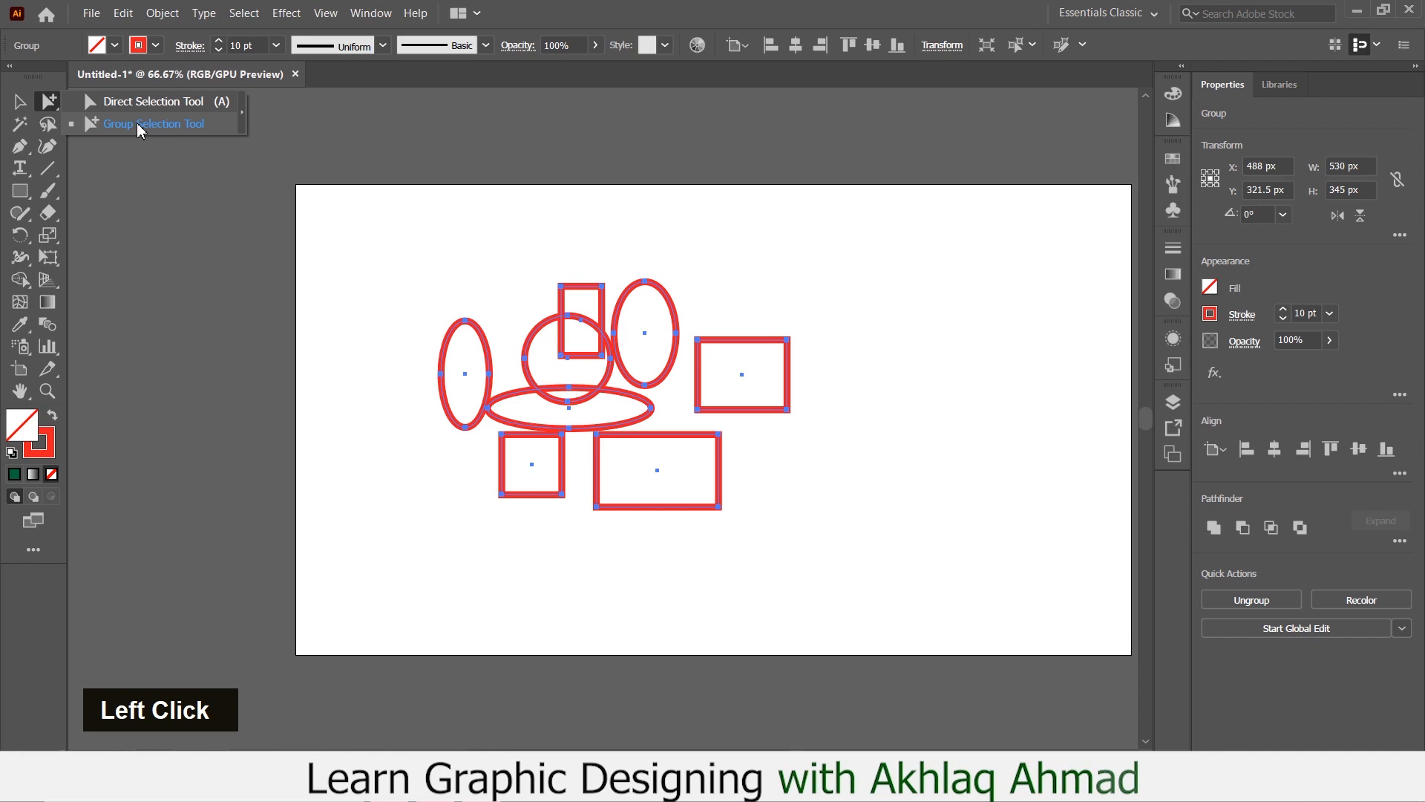
left_click(19, 102)
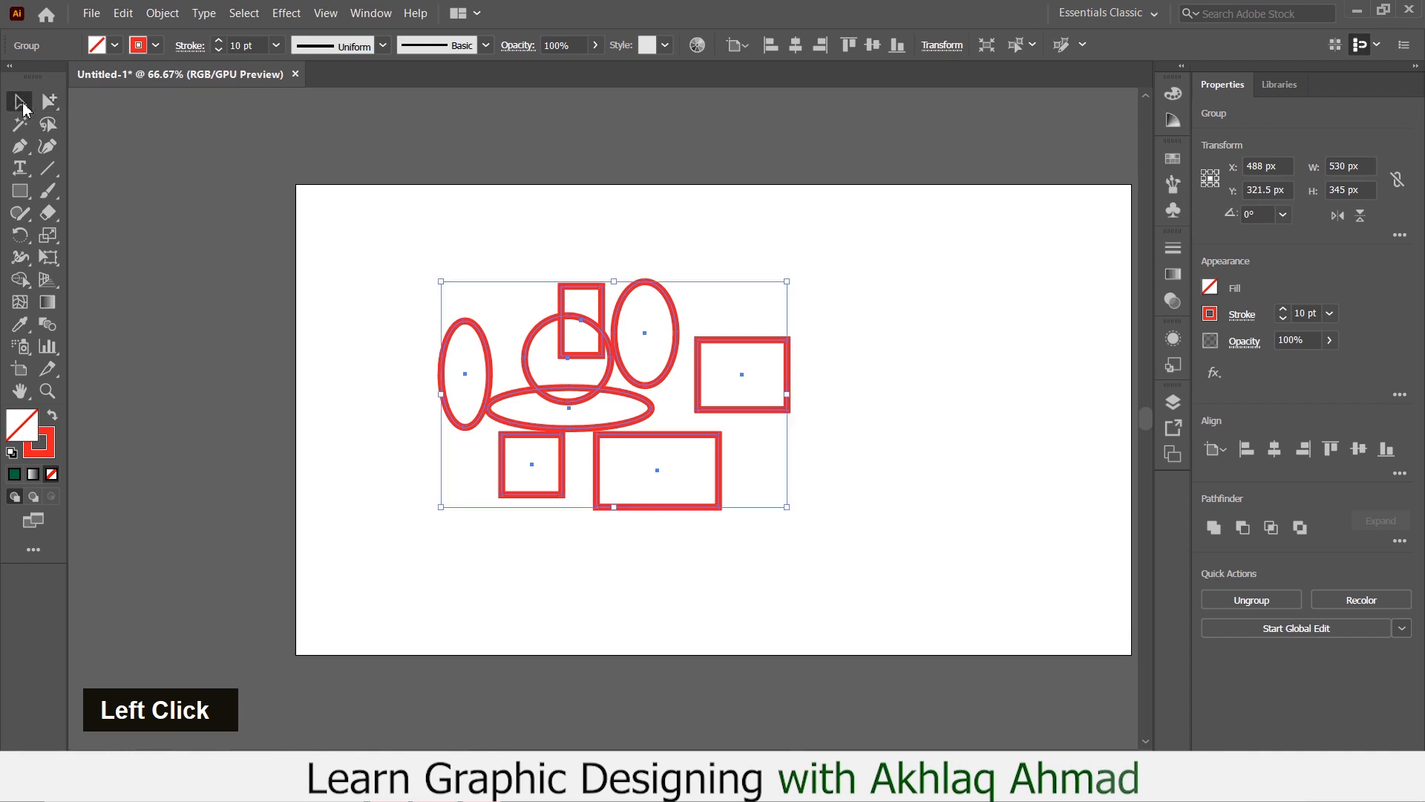
left_click_drag(696, 437, 727, 430)
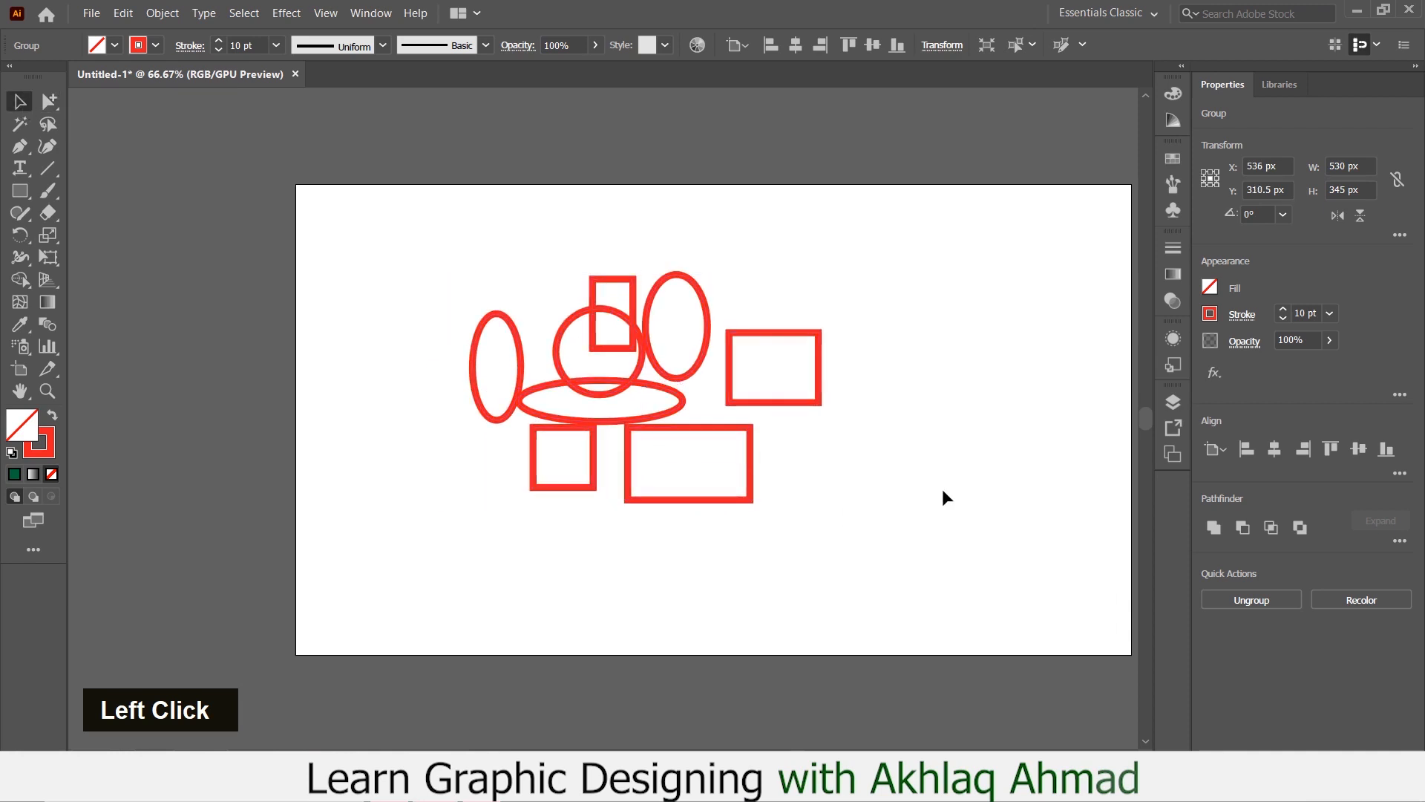
left_click(942, 490)
left_click(729, 428)
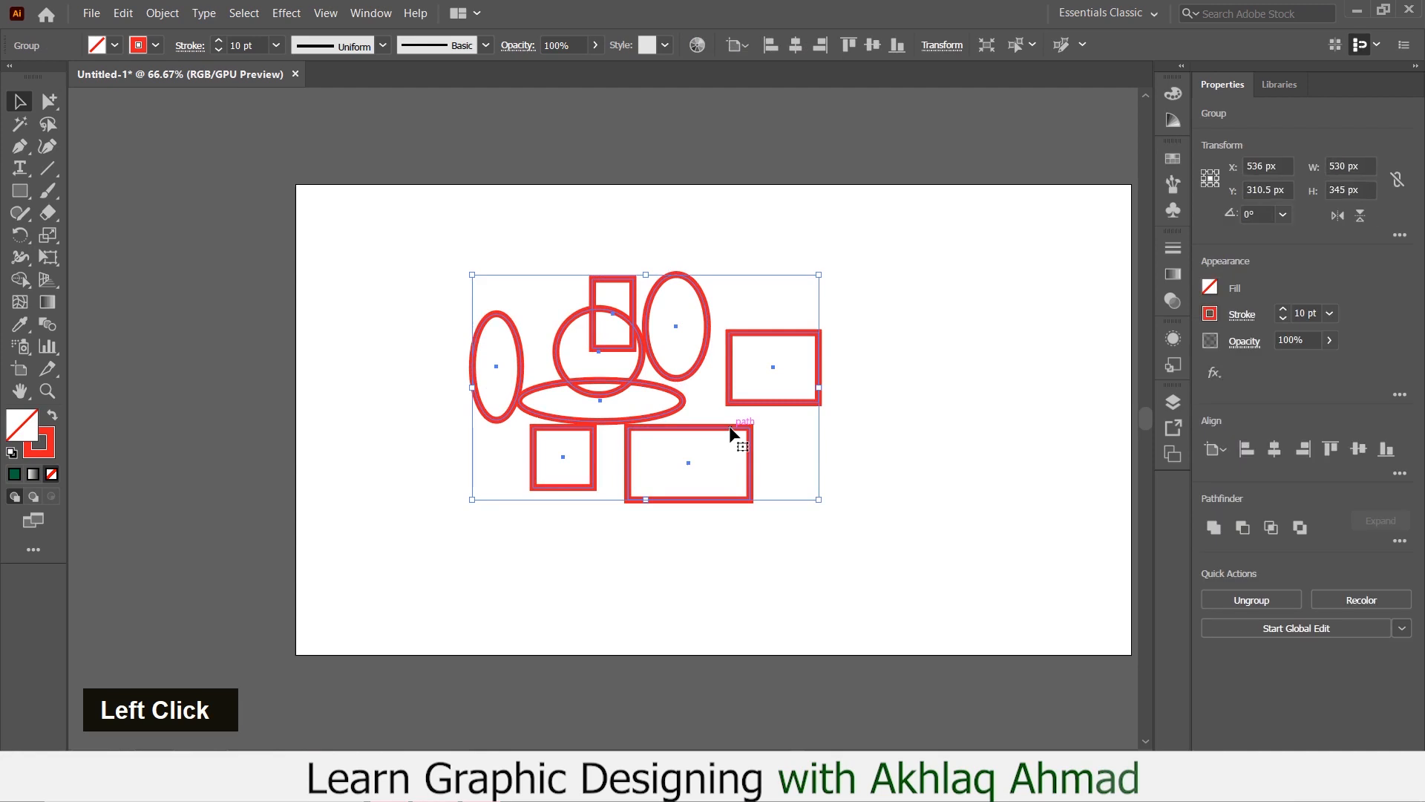
Try ungrouping the selected shapes, and undo the ungrouping.
right_click(731, 432)
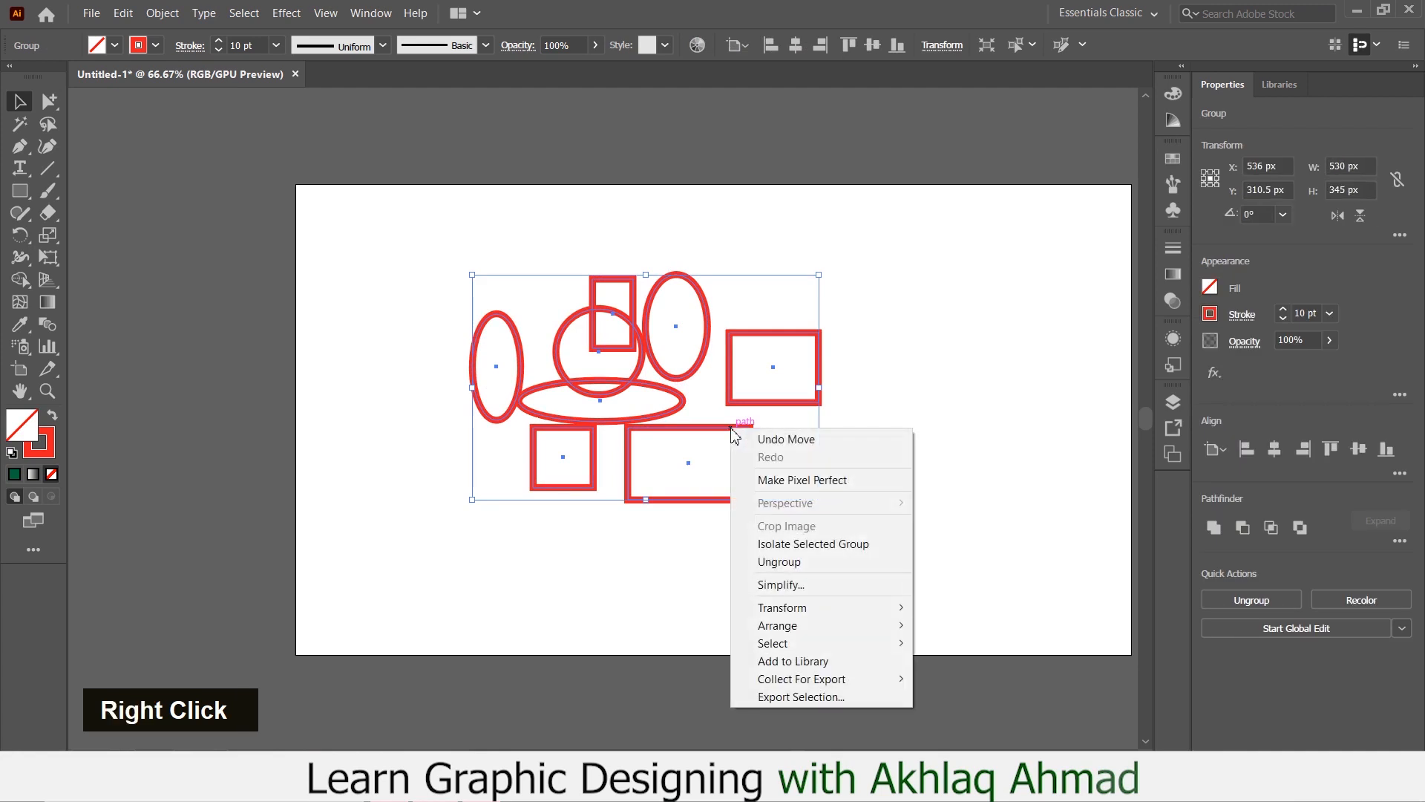
left_click(781, 562)
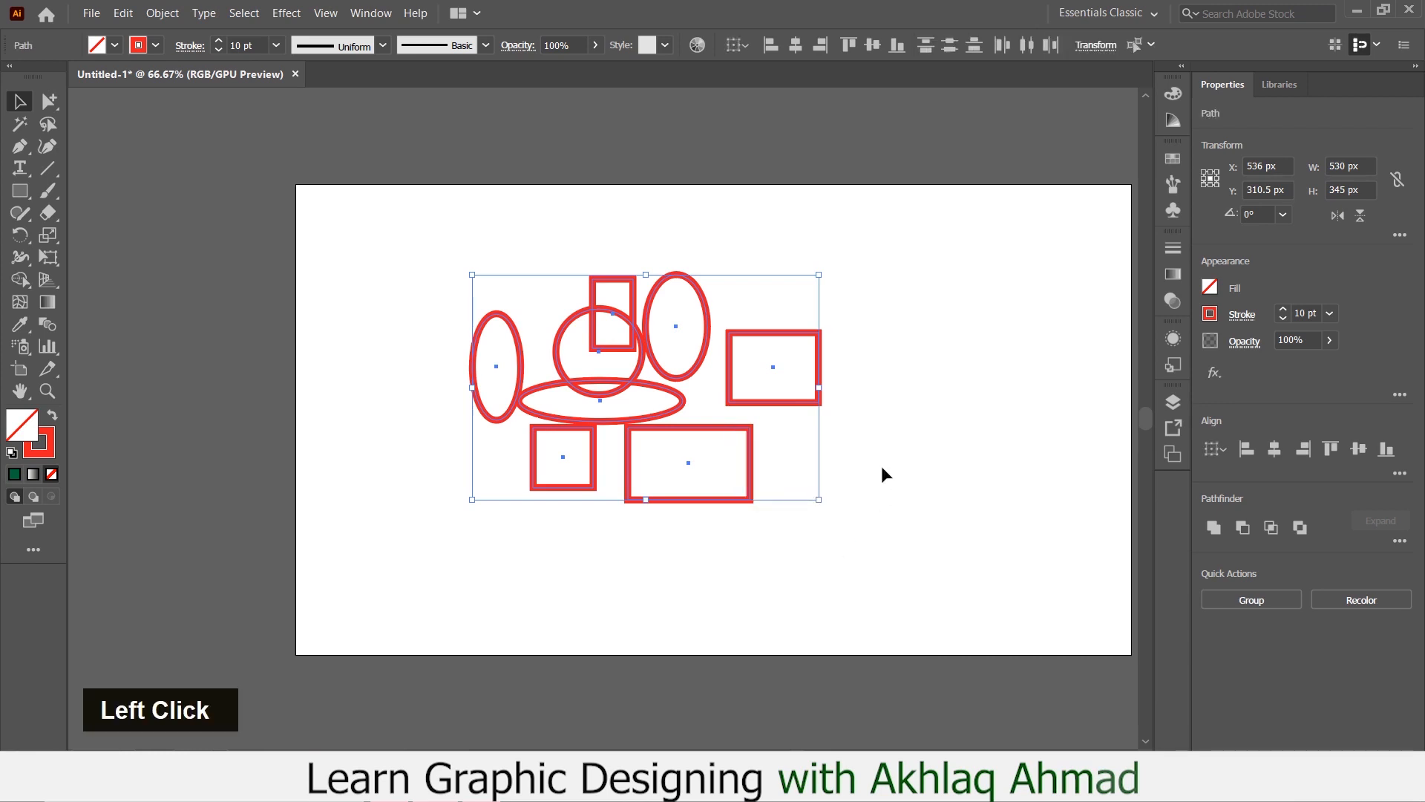
key("ctrl+z")
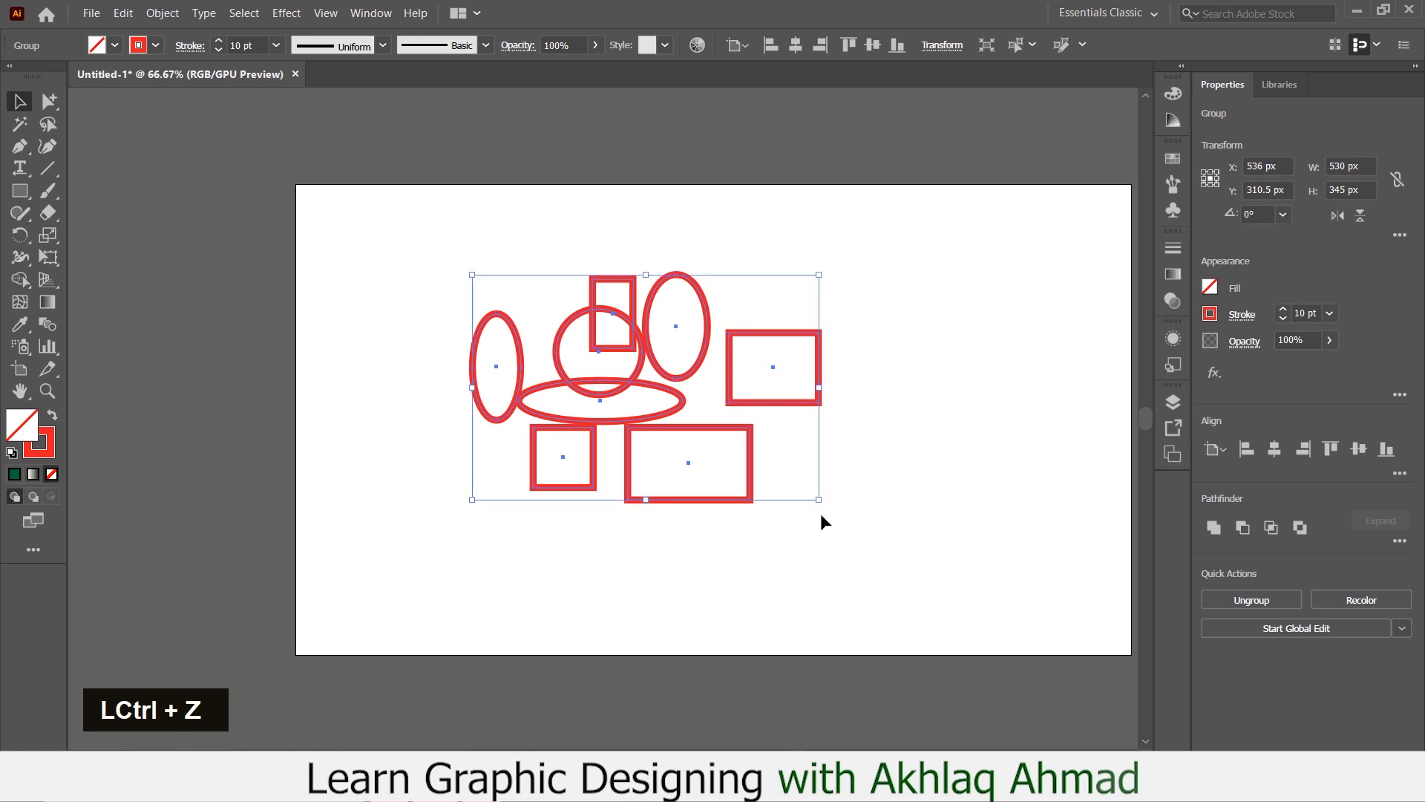
Ungroup the shapes, and delete all eight of them from the artboard.
left_click(775, 514)
left_click(746, 501)
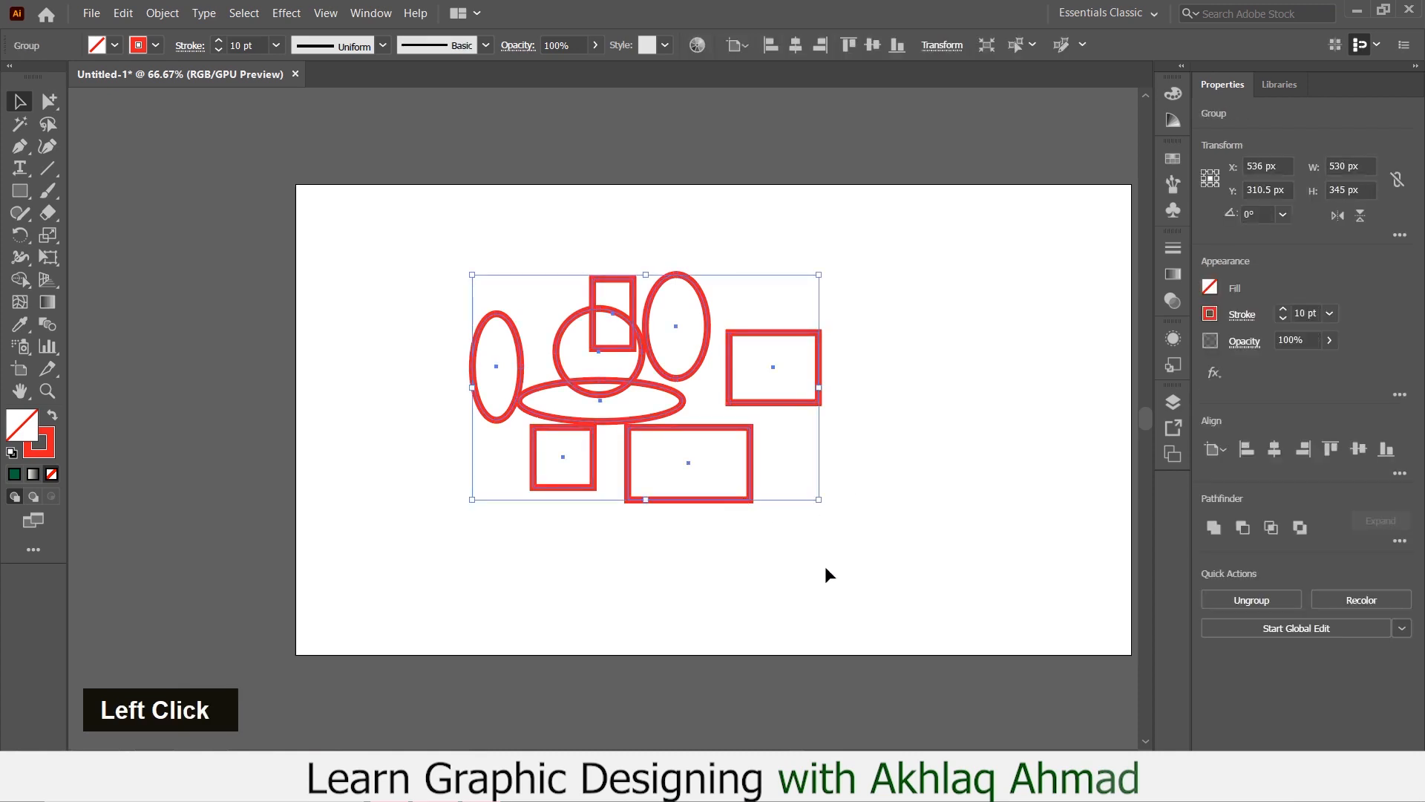
key("ctrl+shift+b")
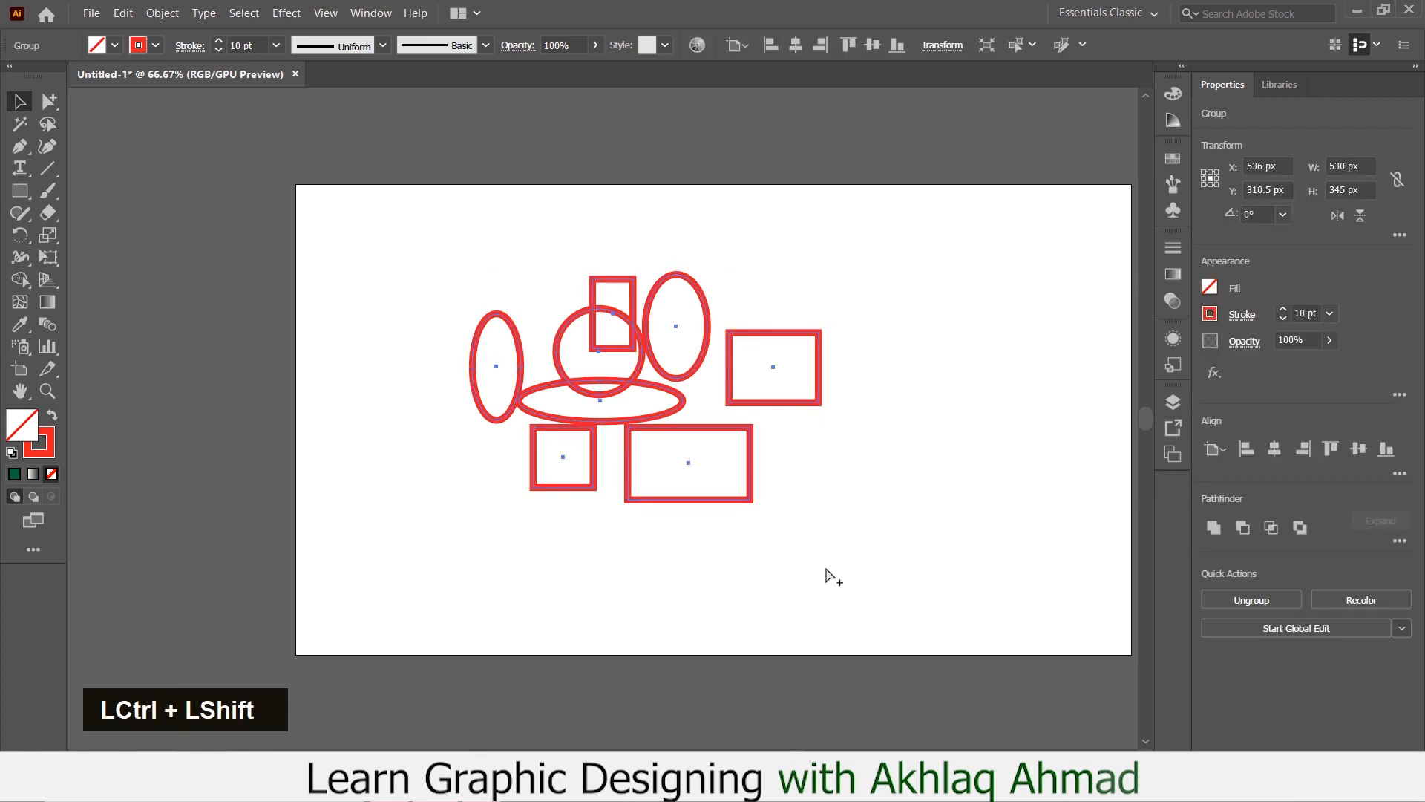
key("ctrl+shift+g")
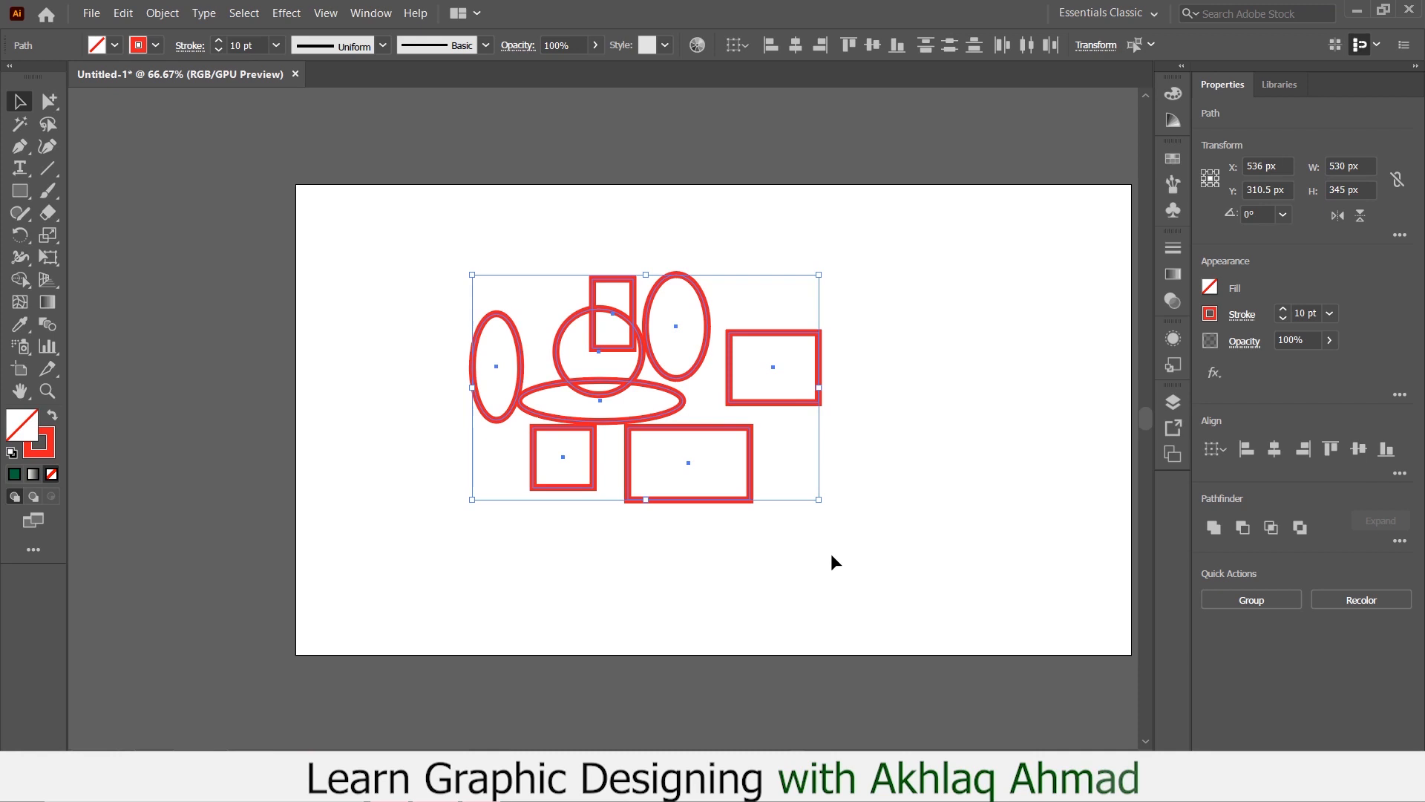
left_click_drag(375, 245, 880, 567)
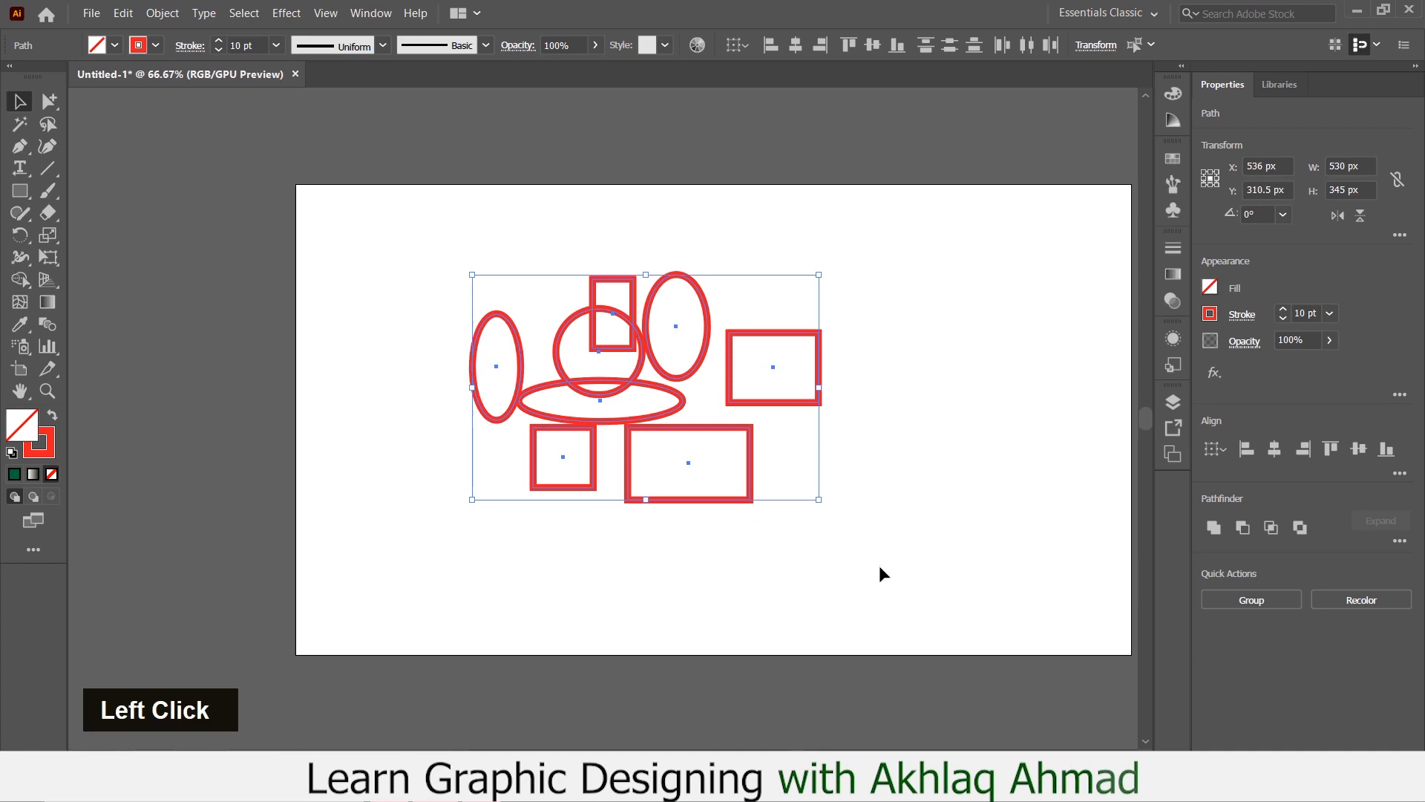
key("Delete")
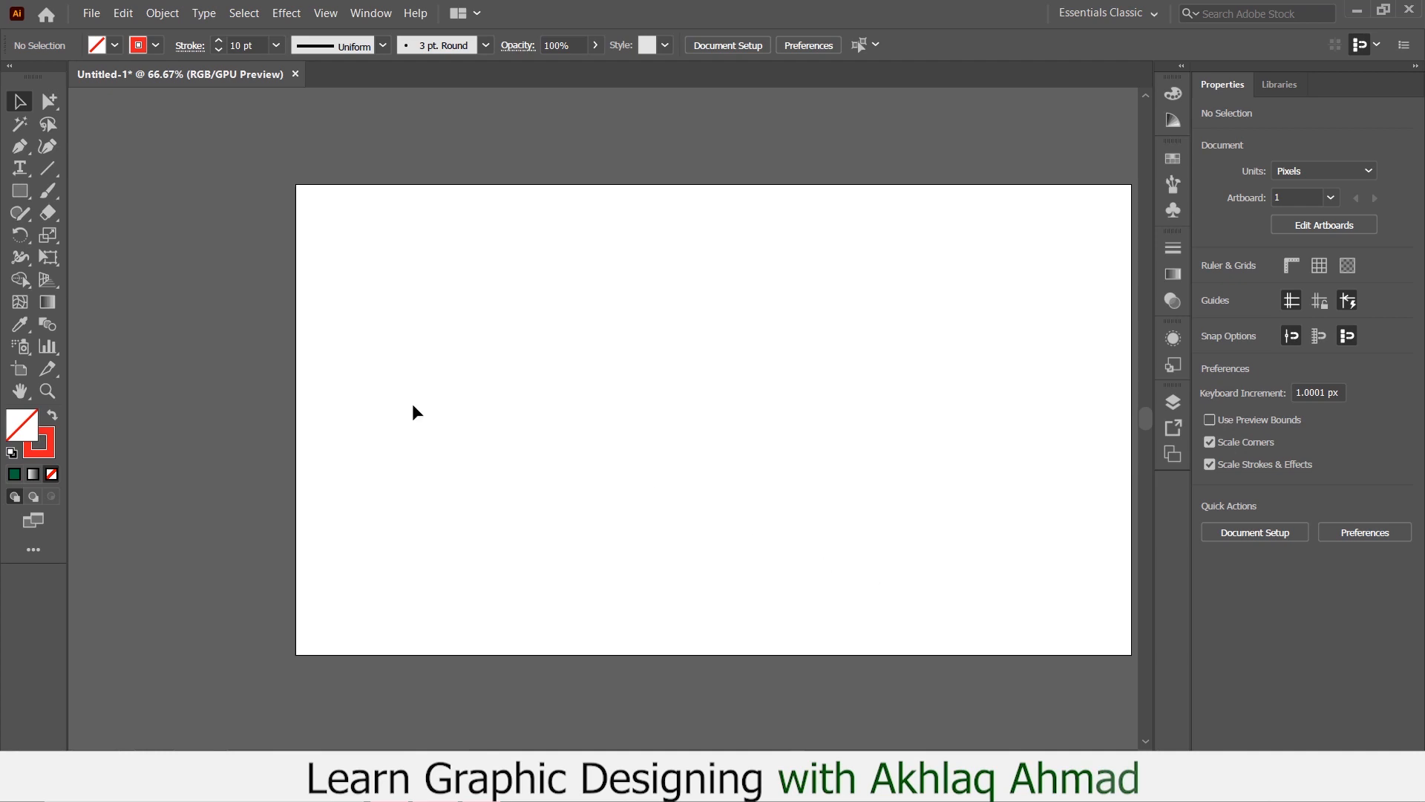
Draw a rectangle about 430 px wide and 268 px high near the middle of the artboard.
left_click(31, 189)
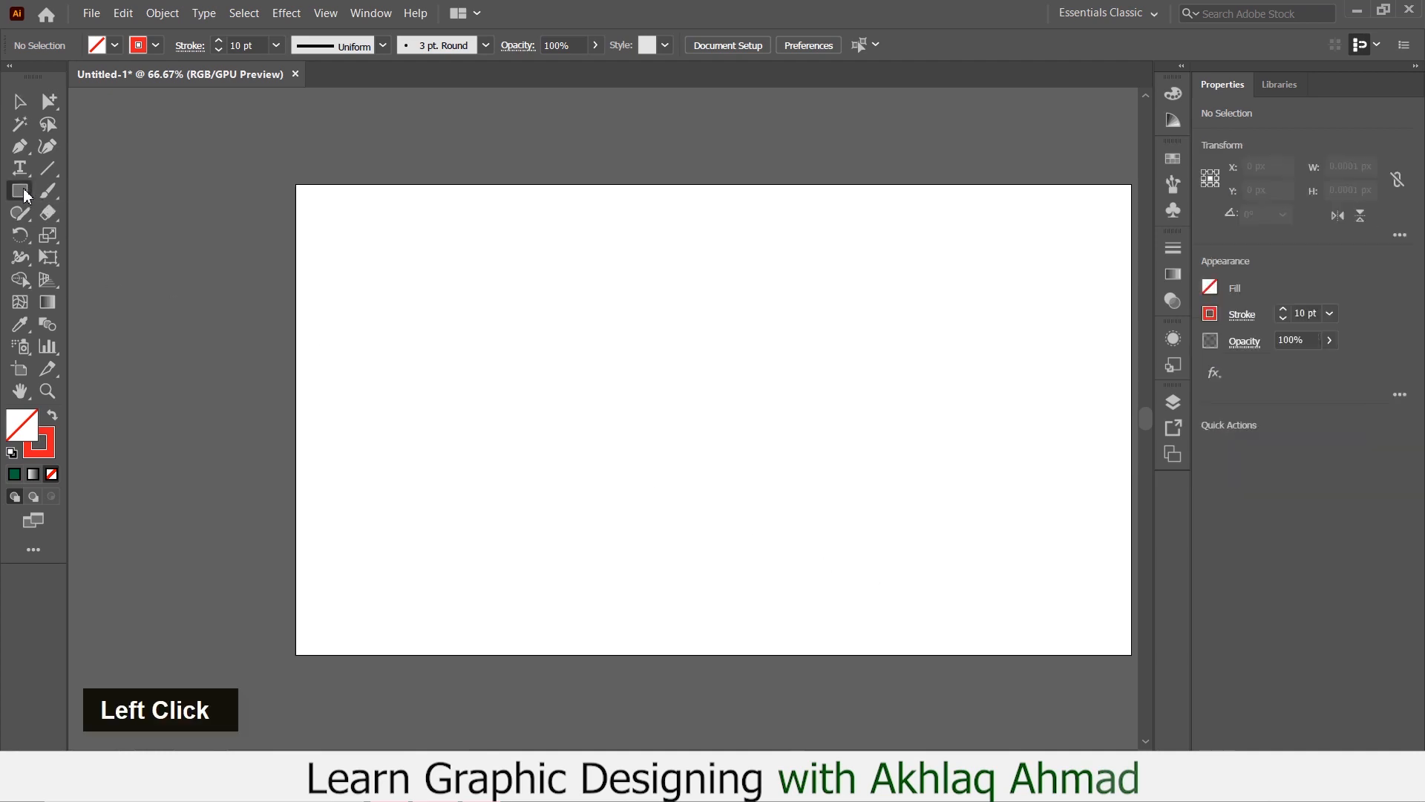
left_click_drag(501, 296, 784, 472)
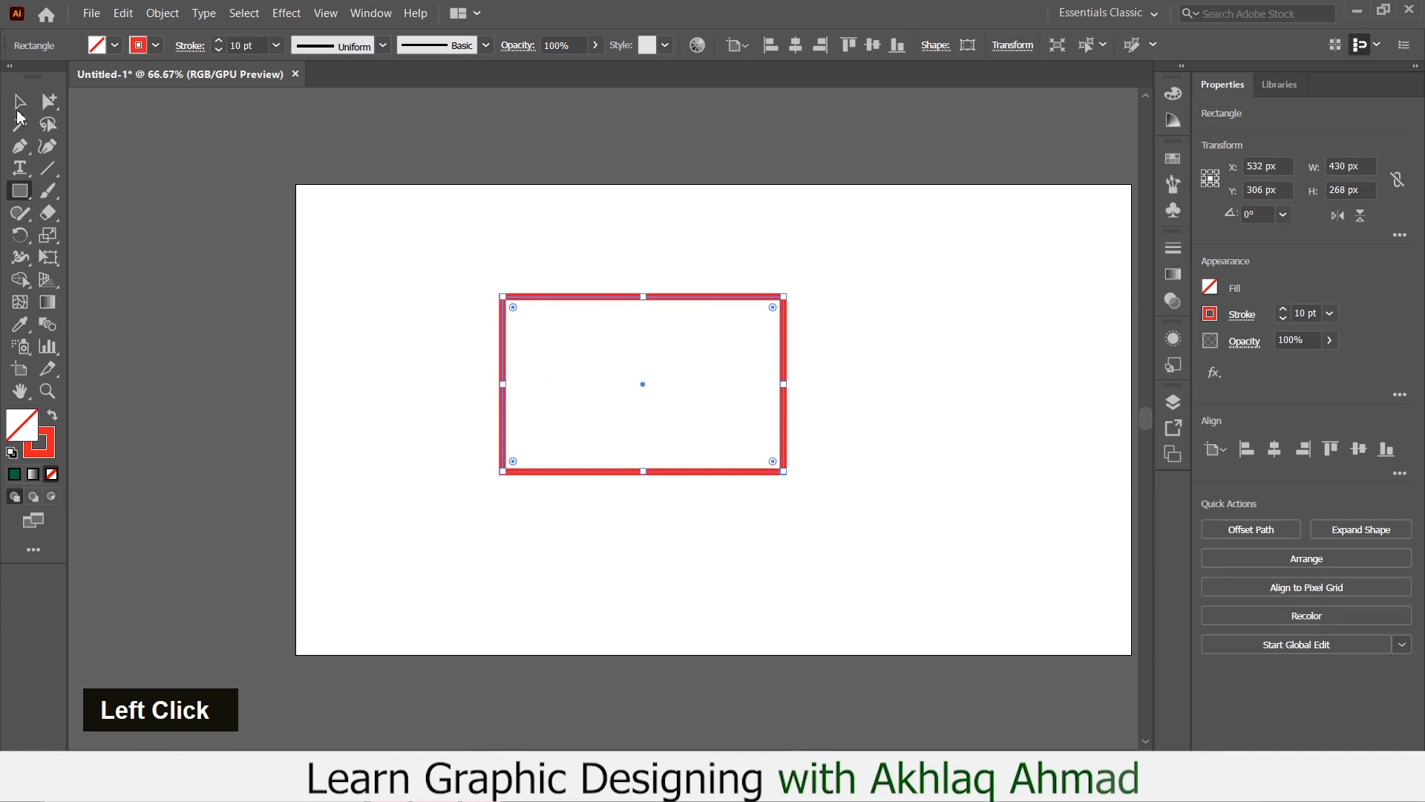
Select the rectangle's two lower corner widgets with the Selection tool, and round both corners together with a large radius.
left_click_drag(49, 101, 120, 108)
left_click(20, 101)
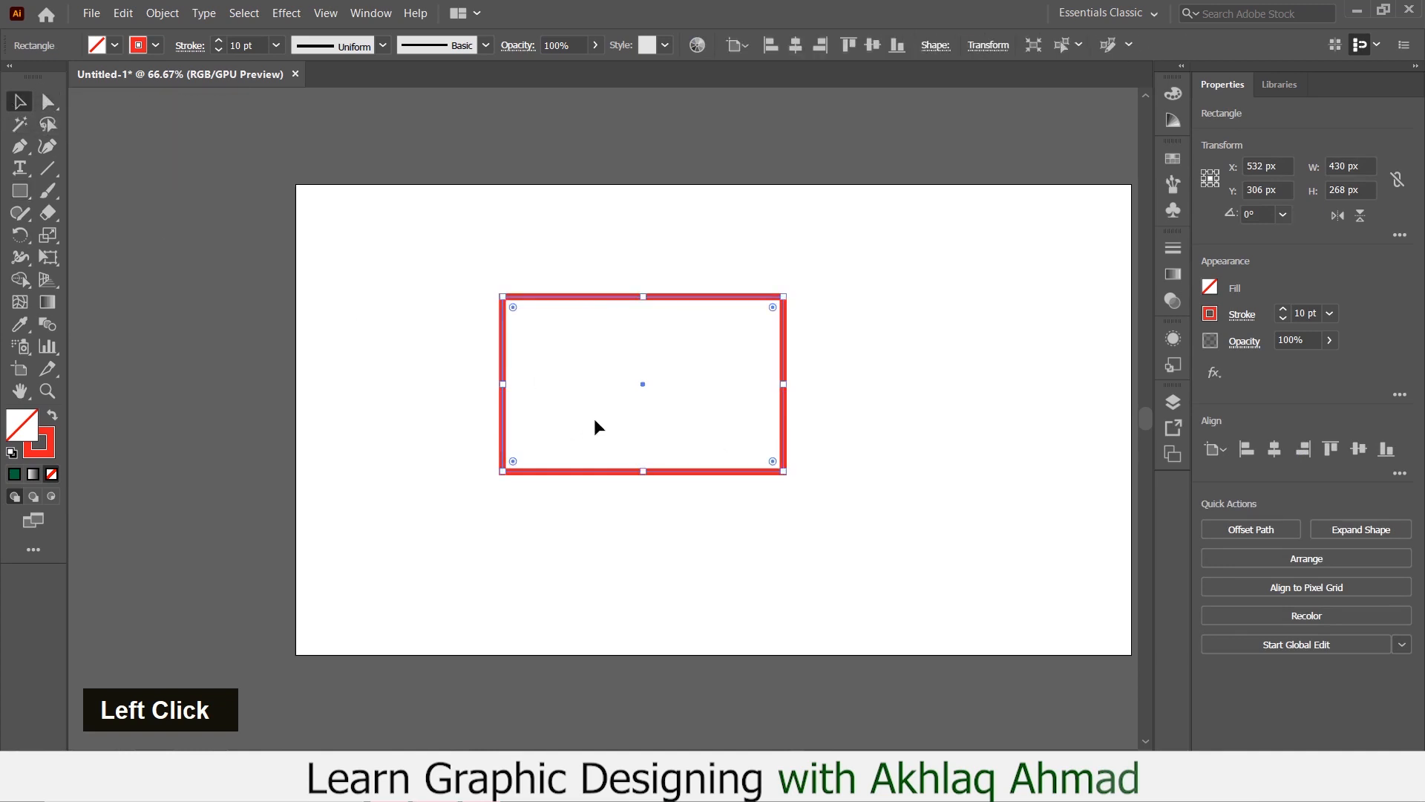
left_click(772, 465)
key("shift")
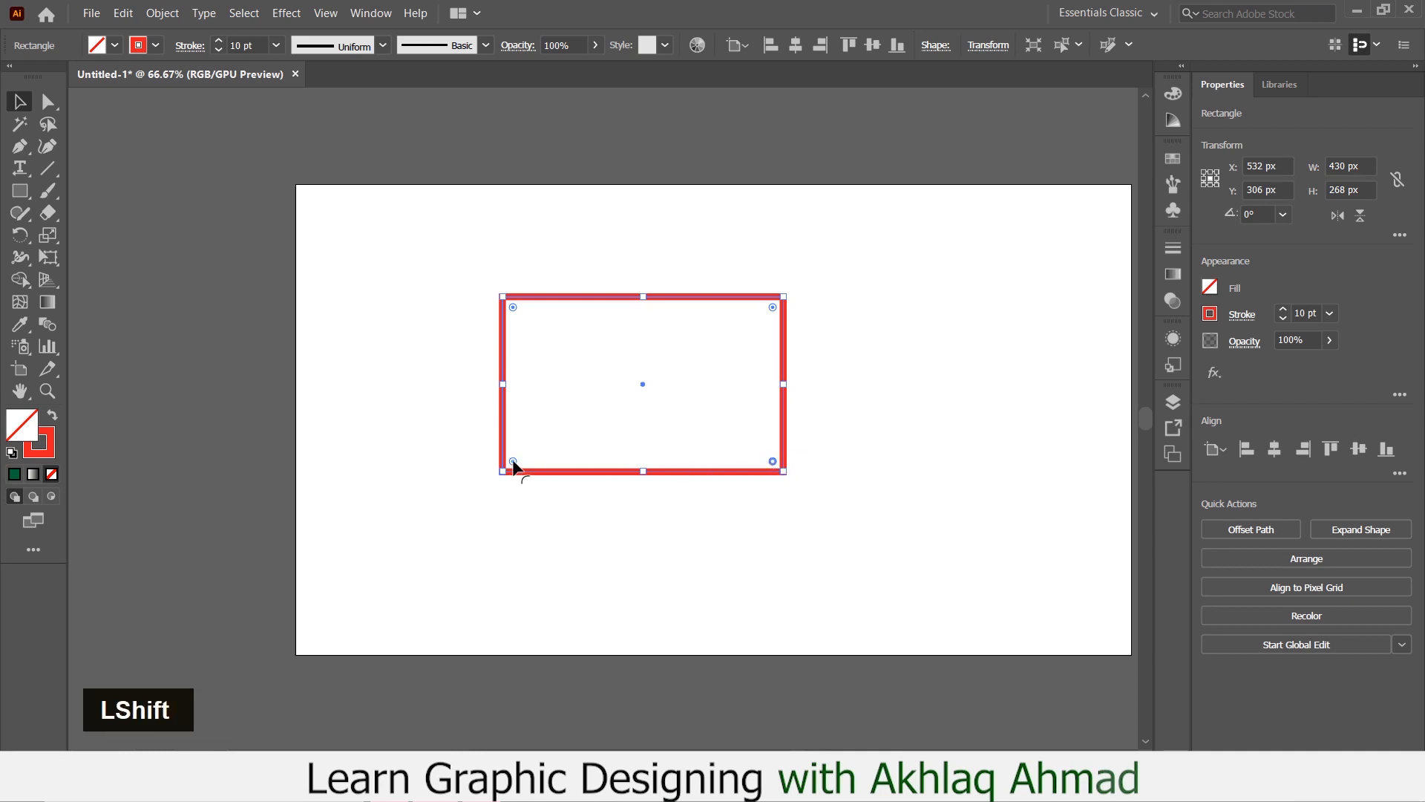
left_click(513, 462, "shift")
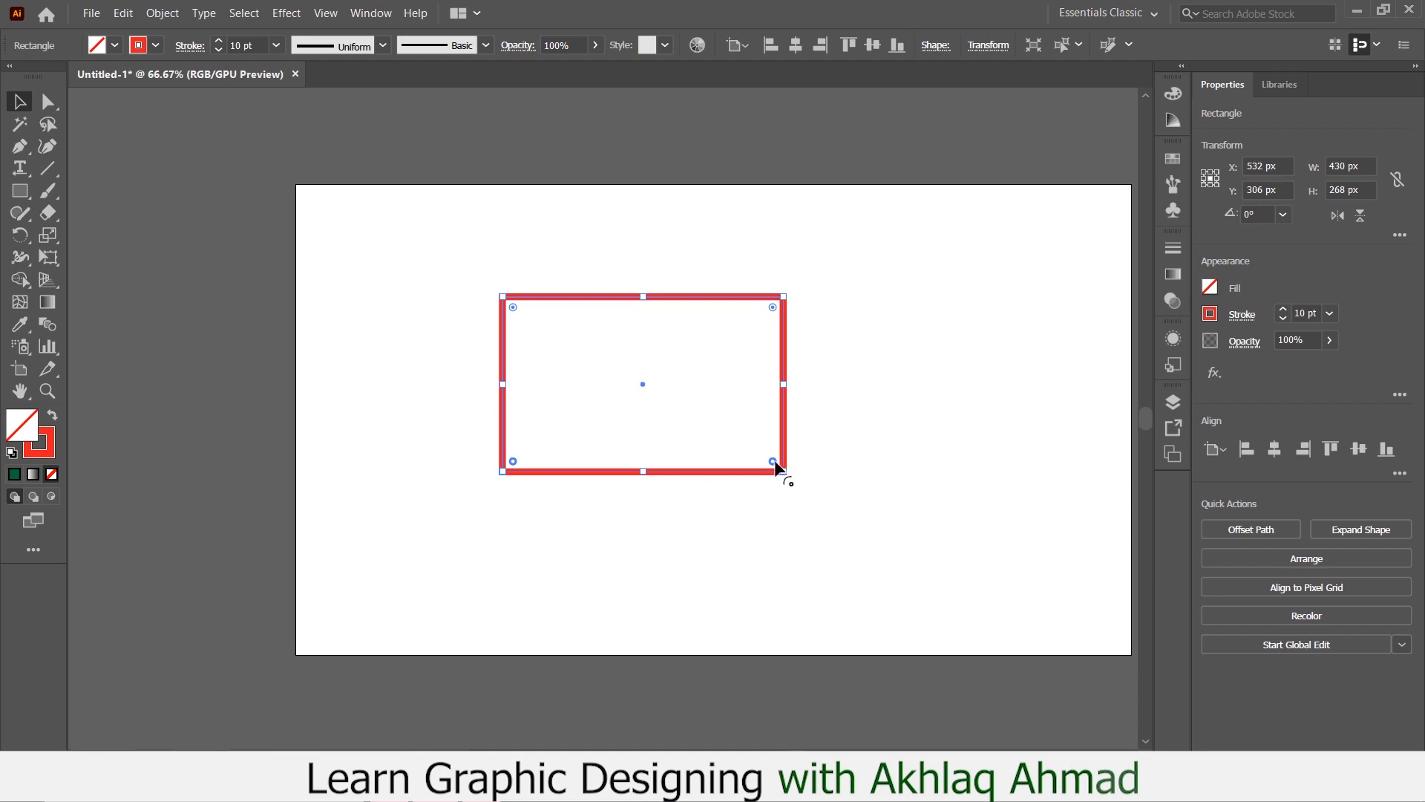
left_click_drag(773, 464, 674, 371)
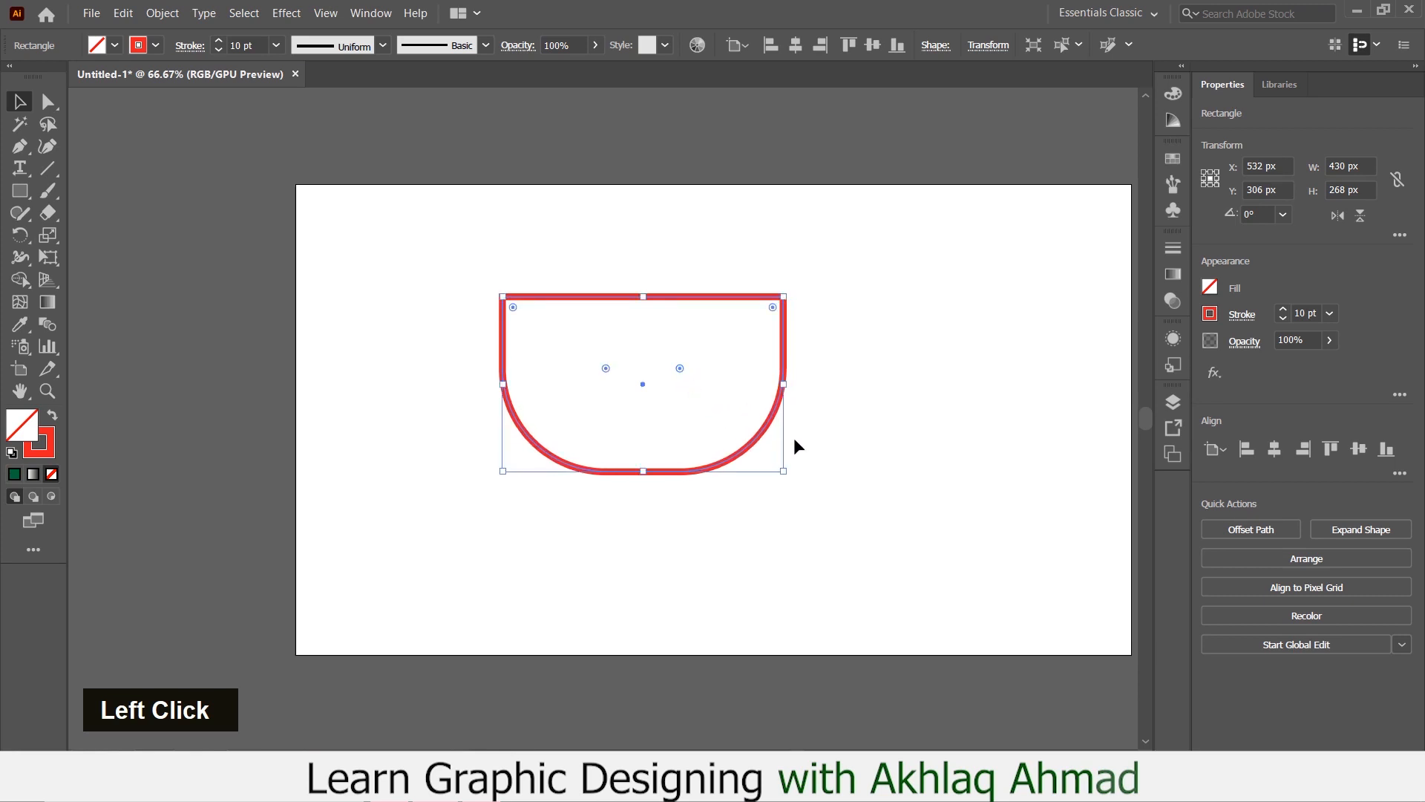
Set the rounded rectangle's stroke weight to 6 pt and change its stroke colour to black.
left_click(825, 422)
left_click(782, 383)
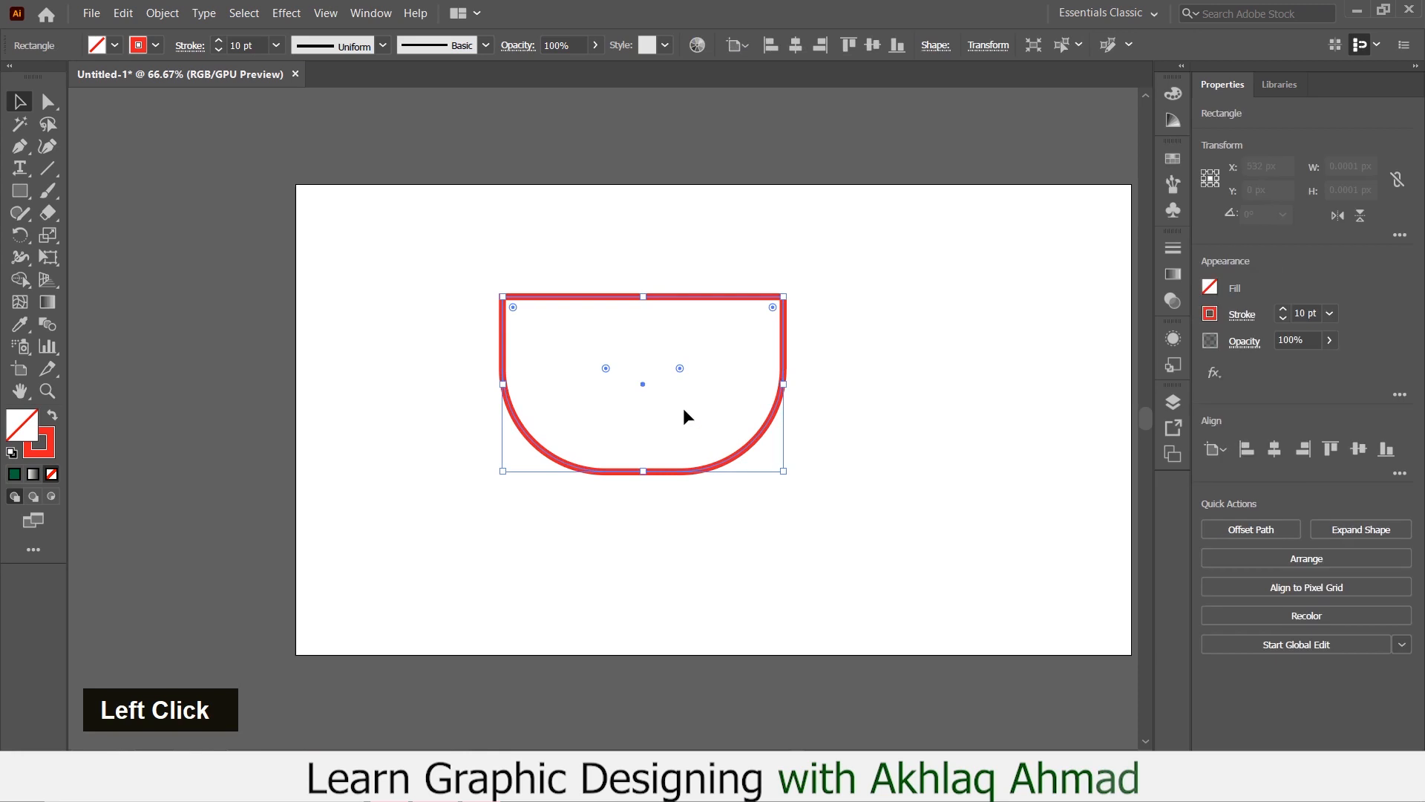
left_click(251, 45)
scroll(252, 45, "down", 5)
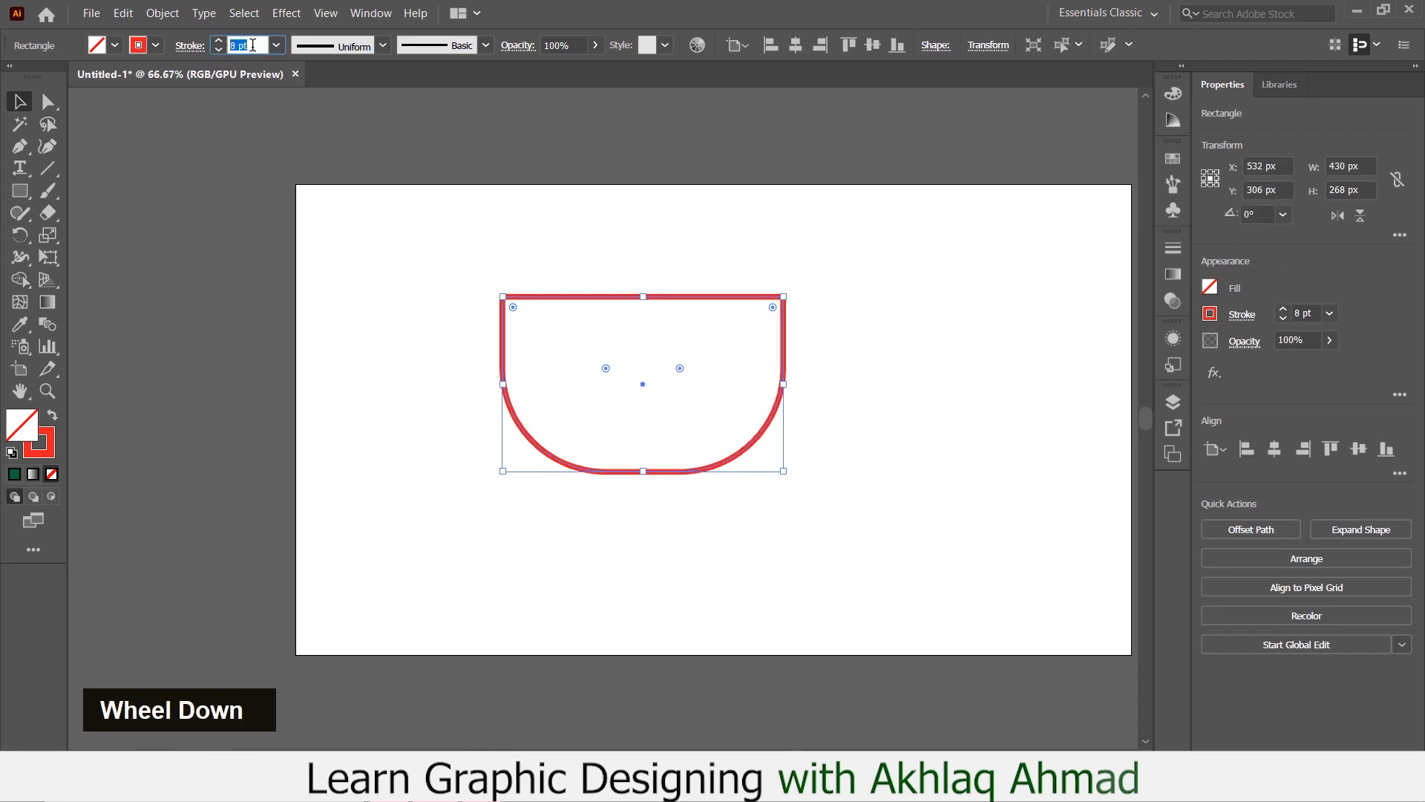
scroll(252, 45, "up", 1)
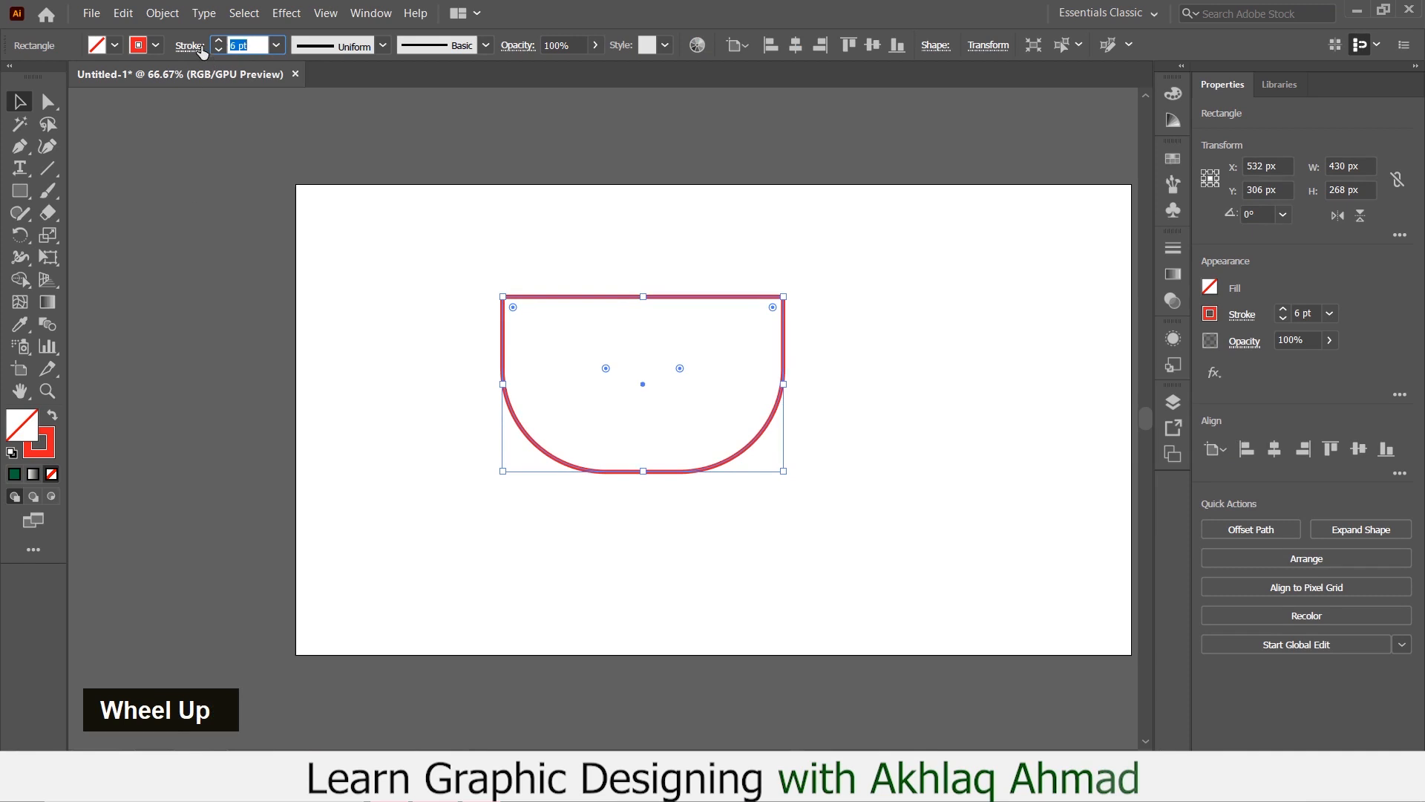
left_click(156, 46)
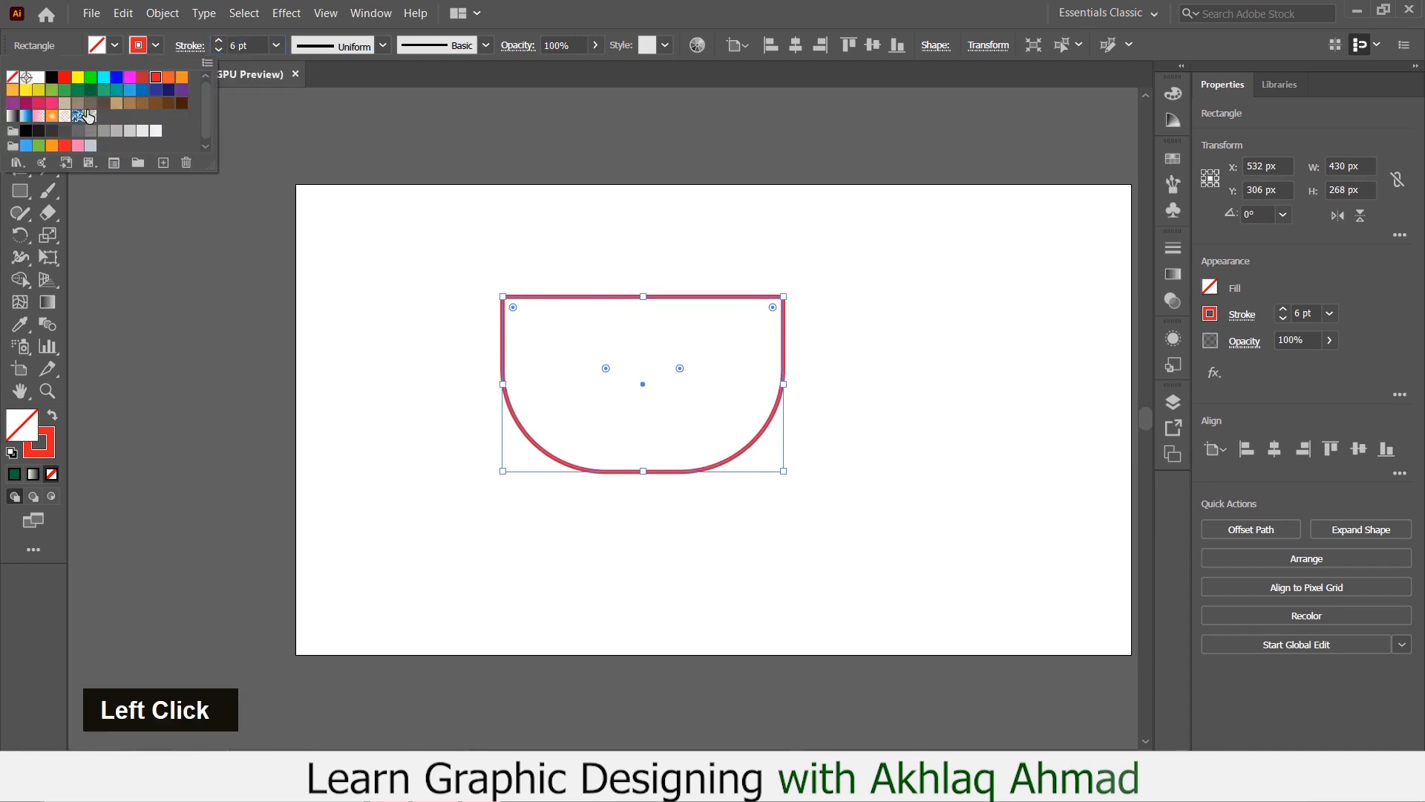
left_click(27, 131)
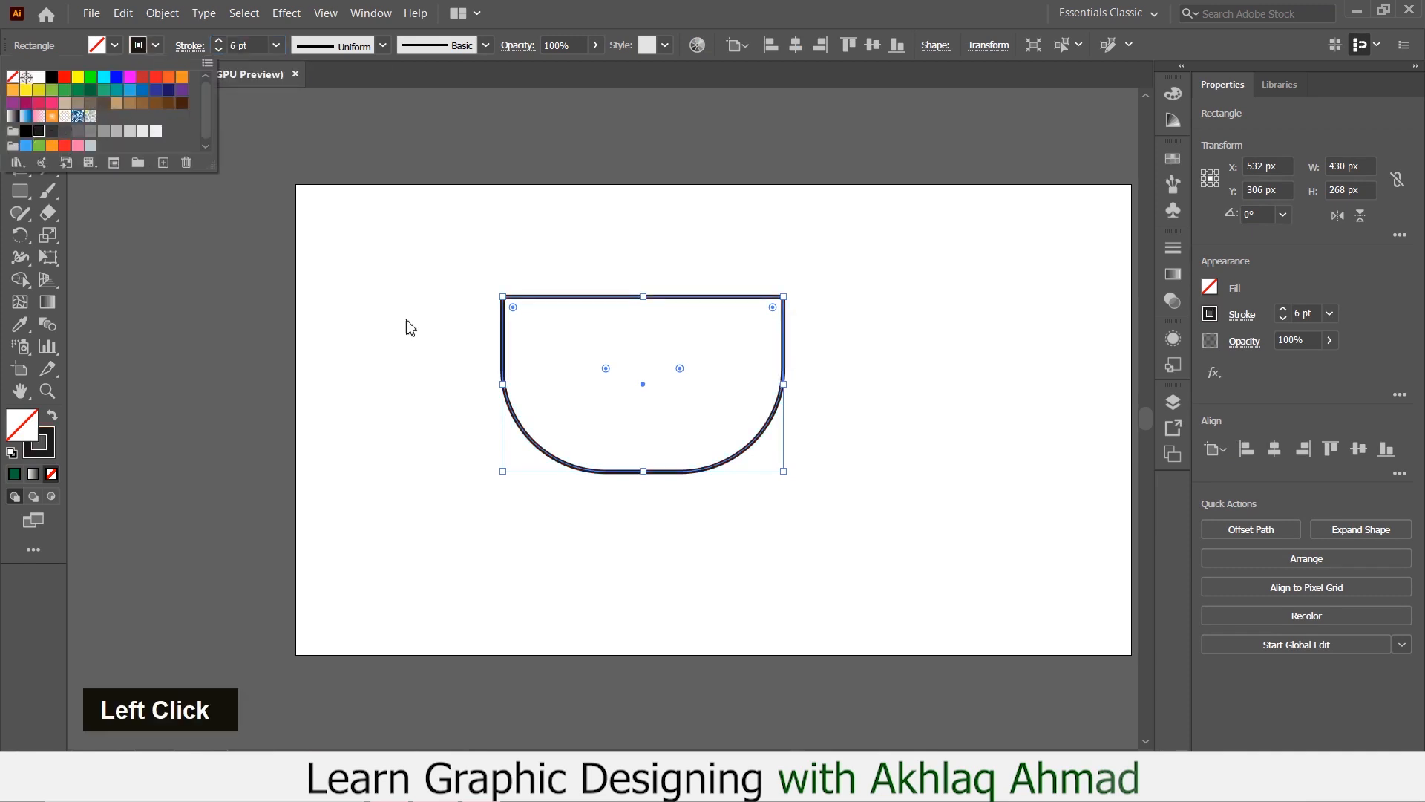
double_click(854, 408)
Duplicate the cup-shaped rectangle up and to the right, and reduce the copy's corner rounding to 0 px.
scroll(756, 368, "up", 1, "alt")
scroll(756, 369, "up", 1)
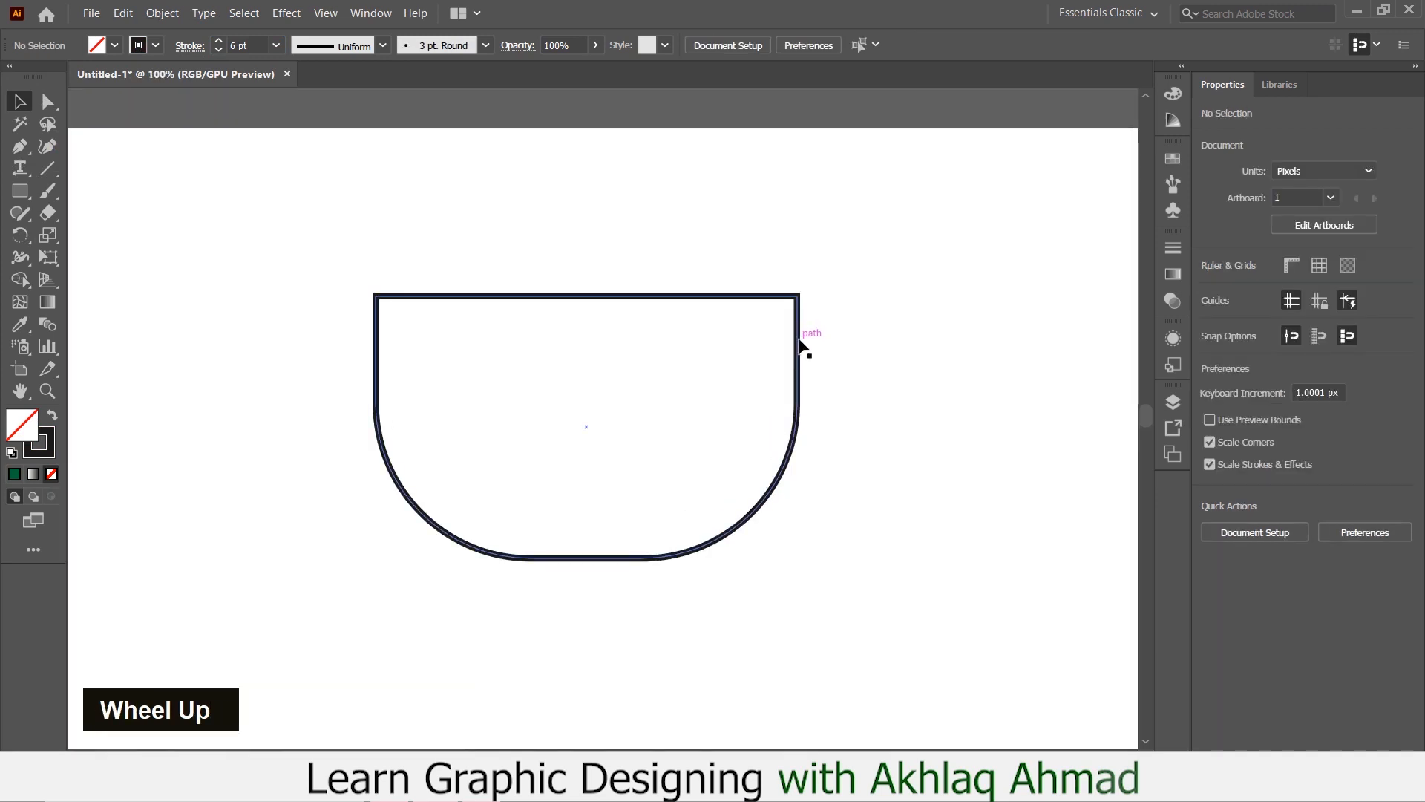
left_click_drag(800, 343, 974, 268)
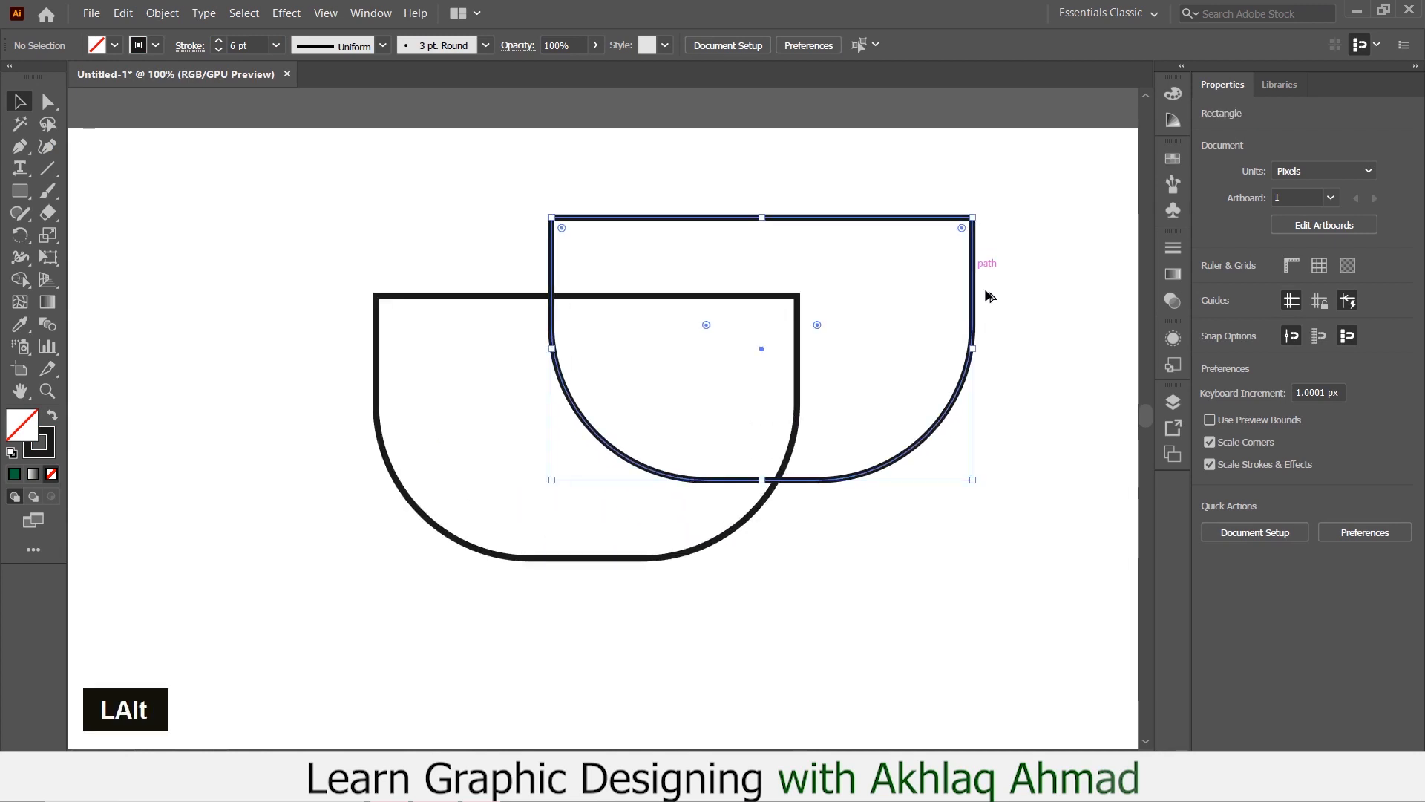
left_click_drag(817, 324, 1018, 505)
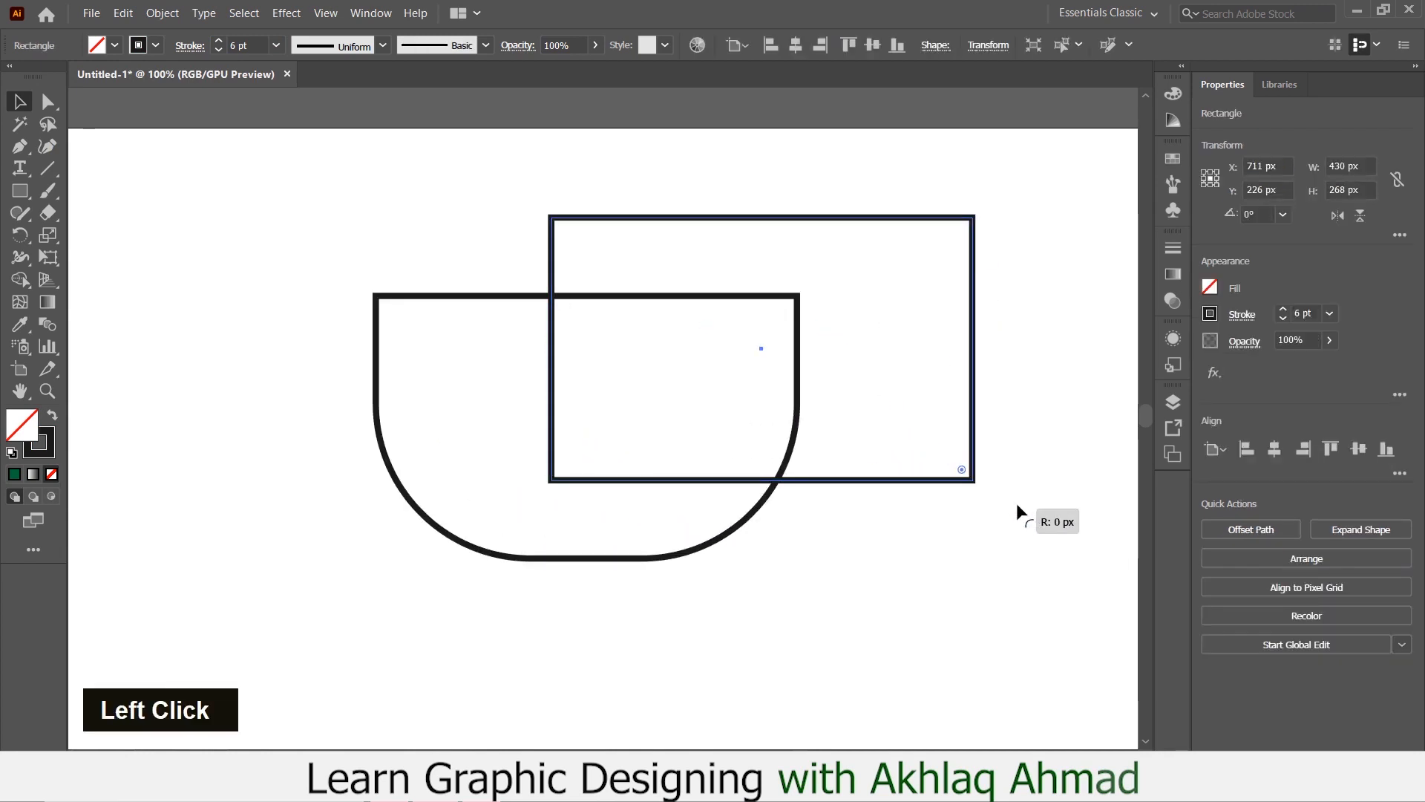
Place the copied rectangle against the cup's right side and resize it to about 65 px wide and 104 px high.
left_click_drag(832, 223, 1078, 287)
left_click_drag(1017, 549, 968, 403)
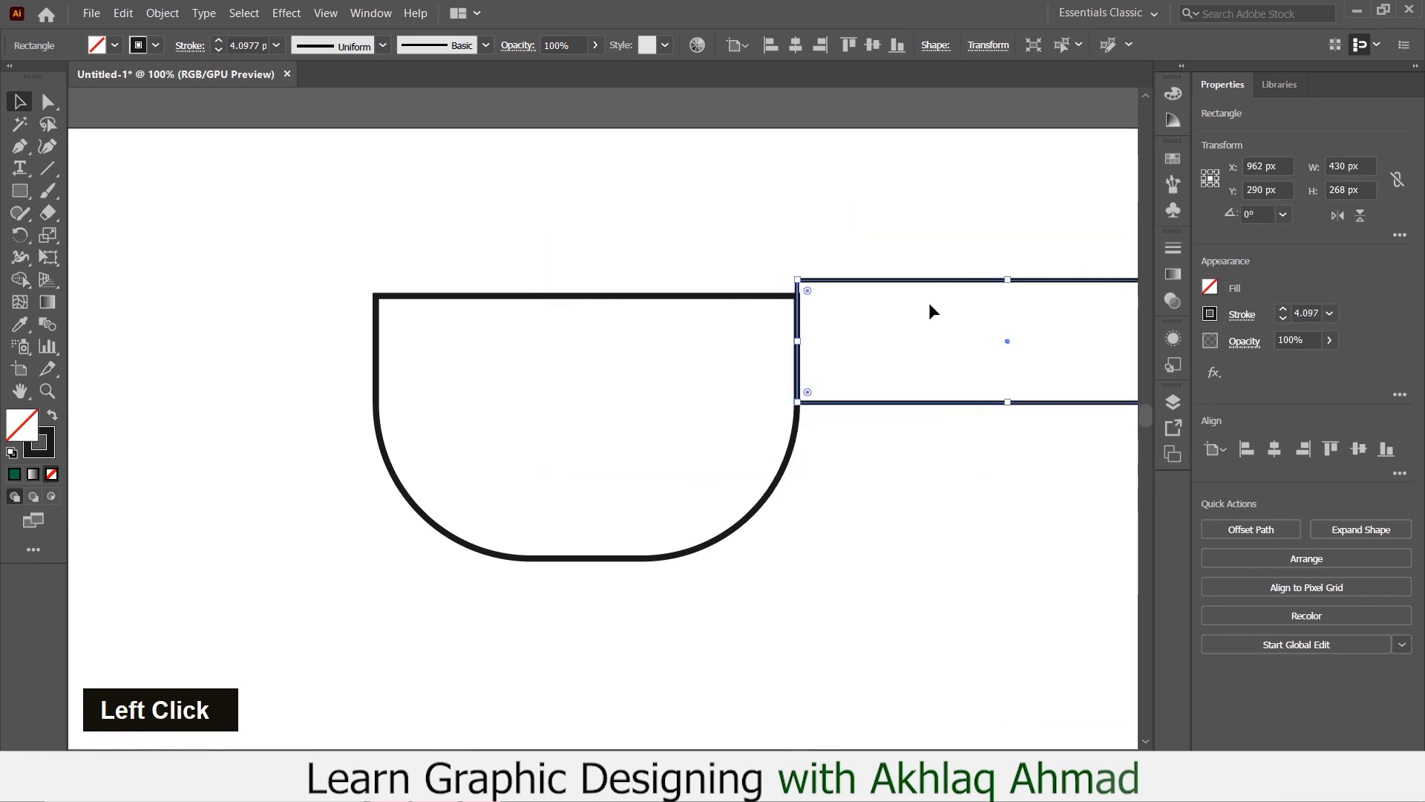
left_click_drag(1008, 280, 1007, 299)
scroll(564, 452, "down", 1, "alt")
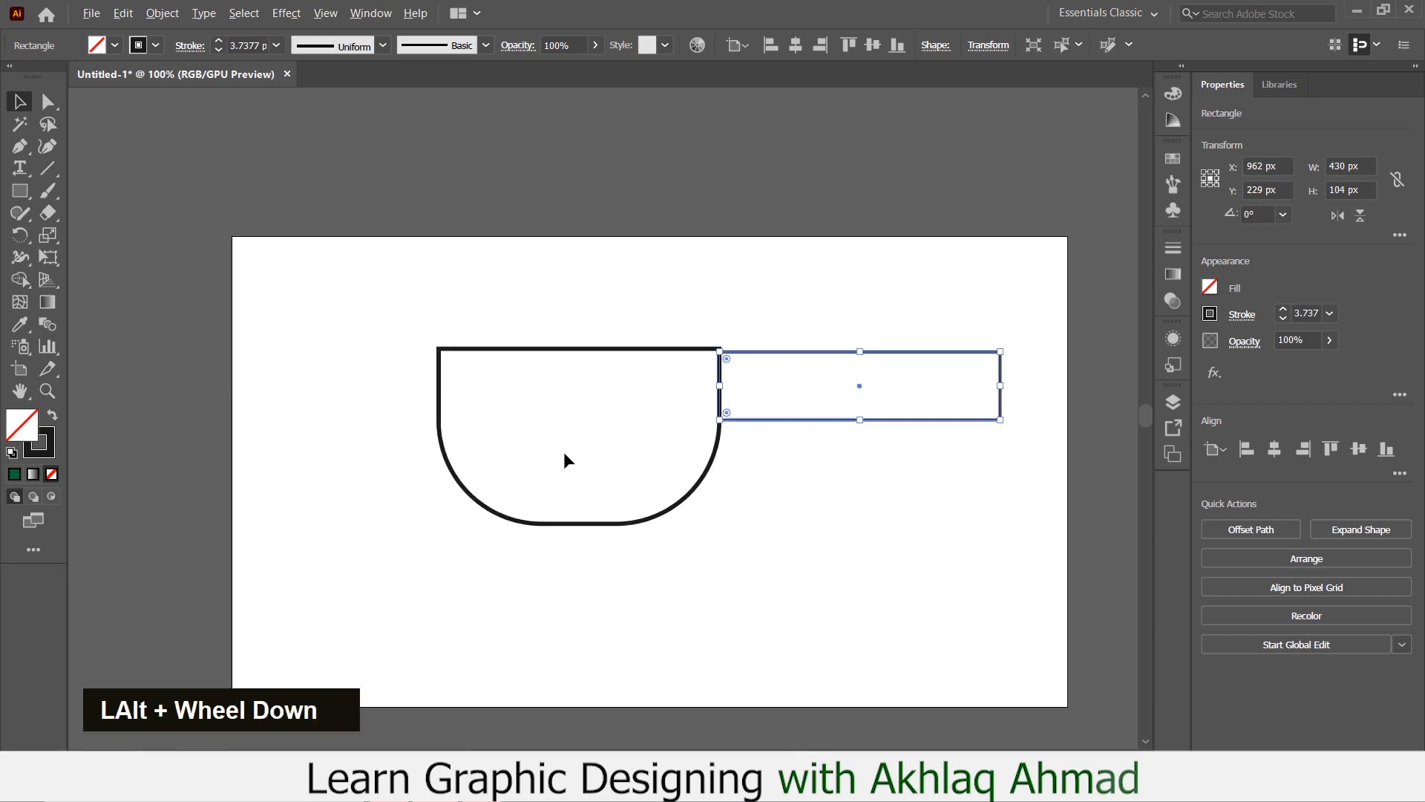
left_click_drag(1001, 385, 745, 383)
scroll(746, 382, "up", 3, "alt")
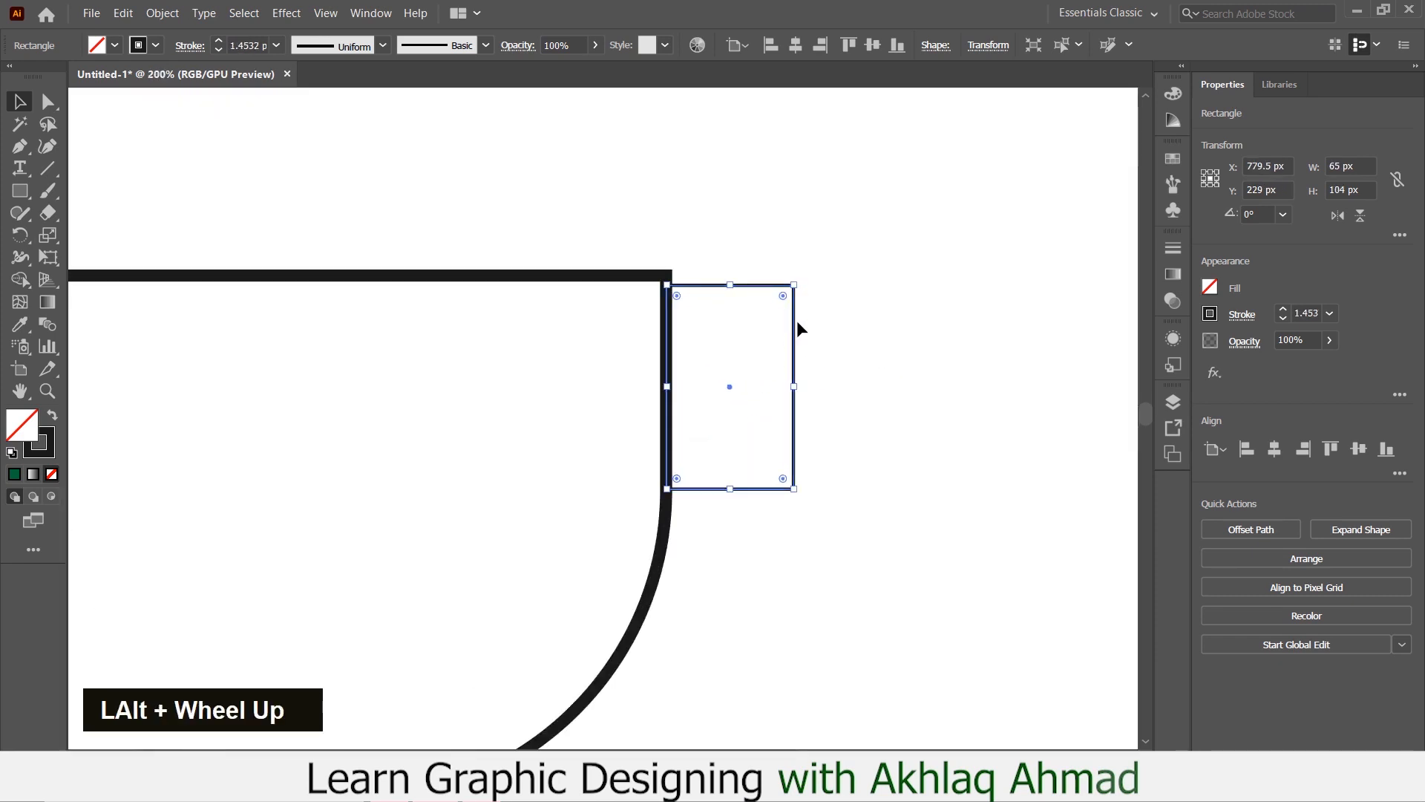
Round only the small rectangle's two right corners together to form the cup handle.
left_click_drag(783, 295, 743, 320)
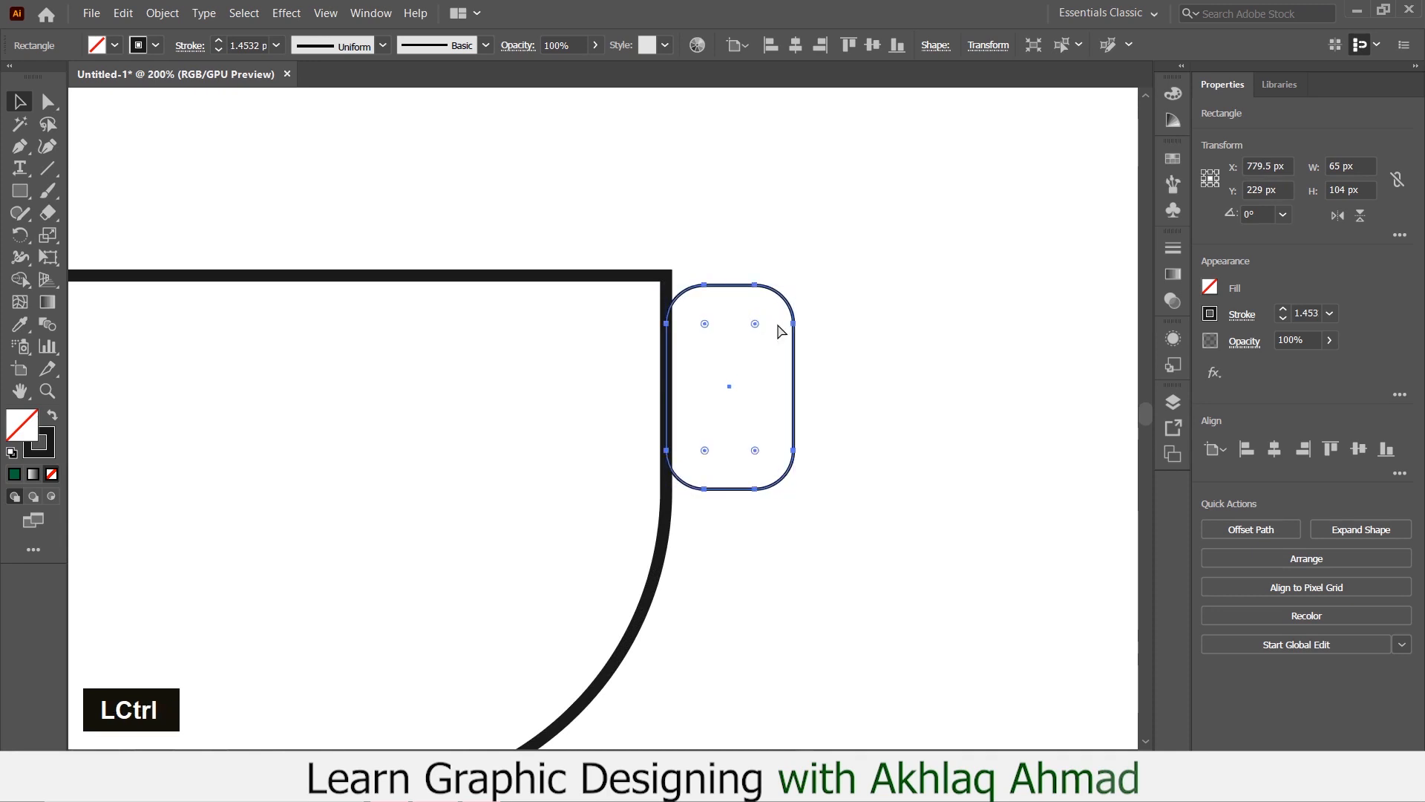
key("ctrl+z")
left_click(783, 298)
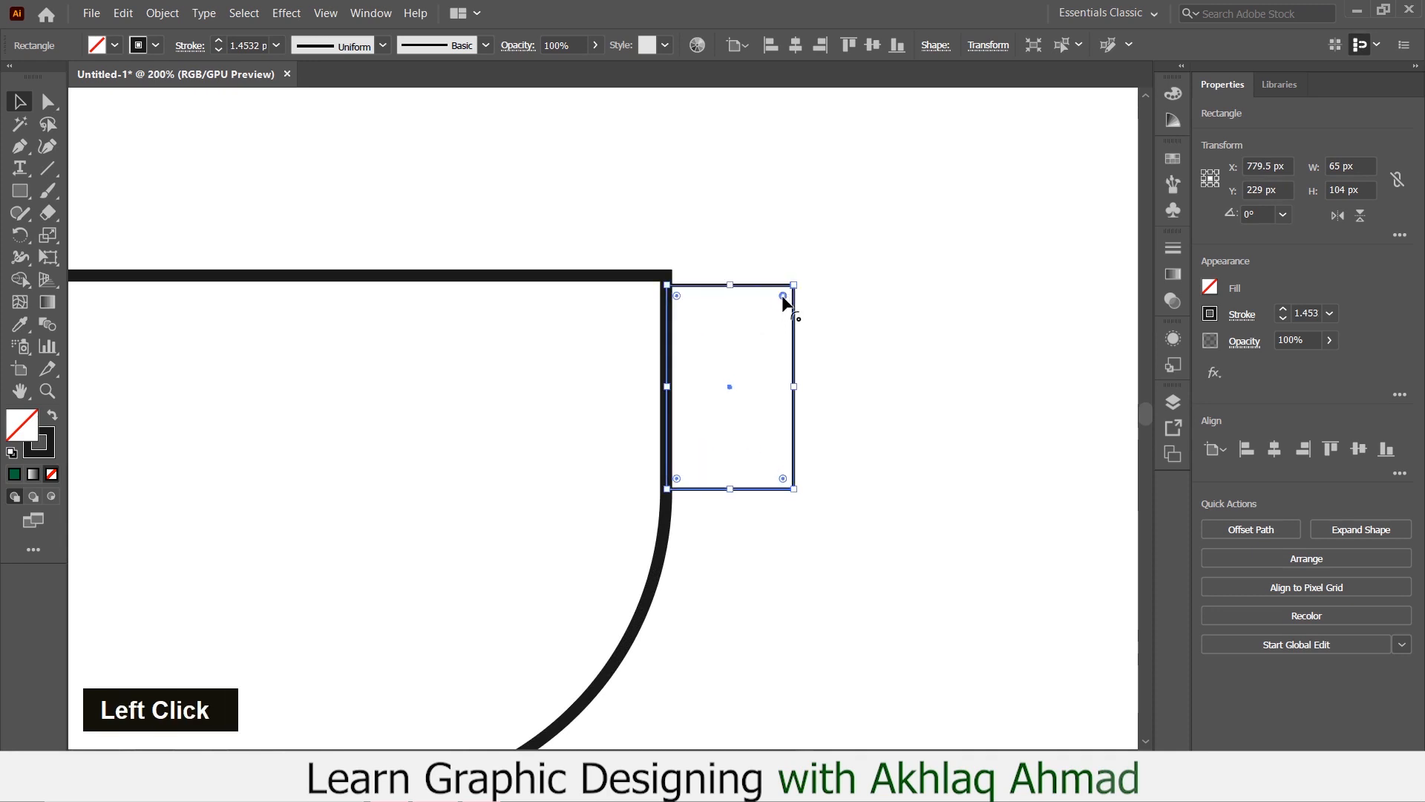
left_click(785, 483, "shift")
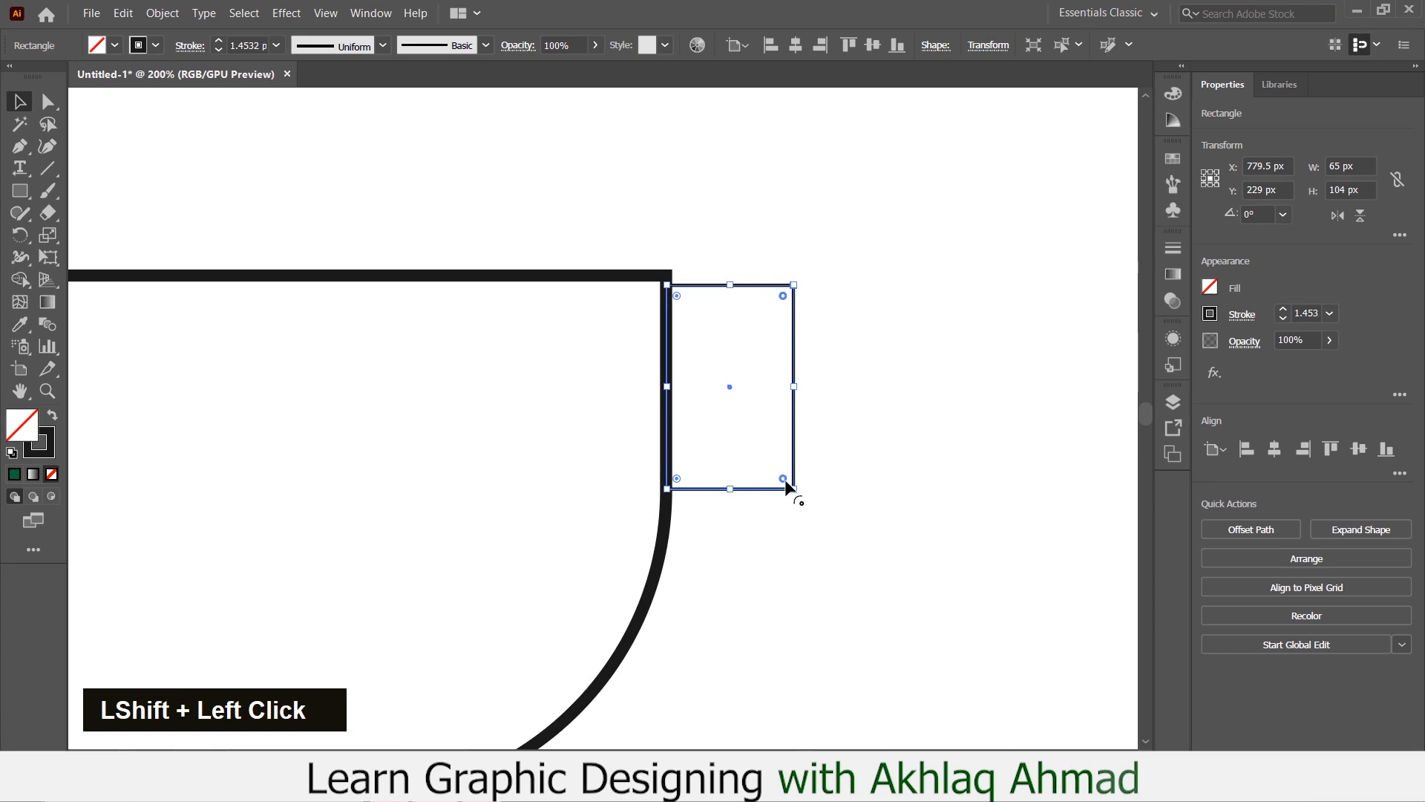
left_click_drag(784, 483, 644, 471)
left_click(830, 337)
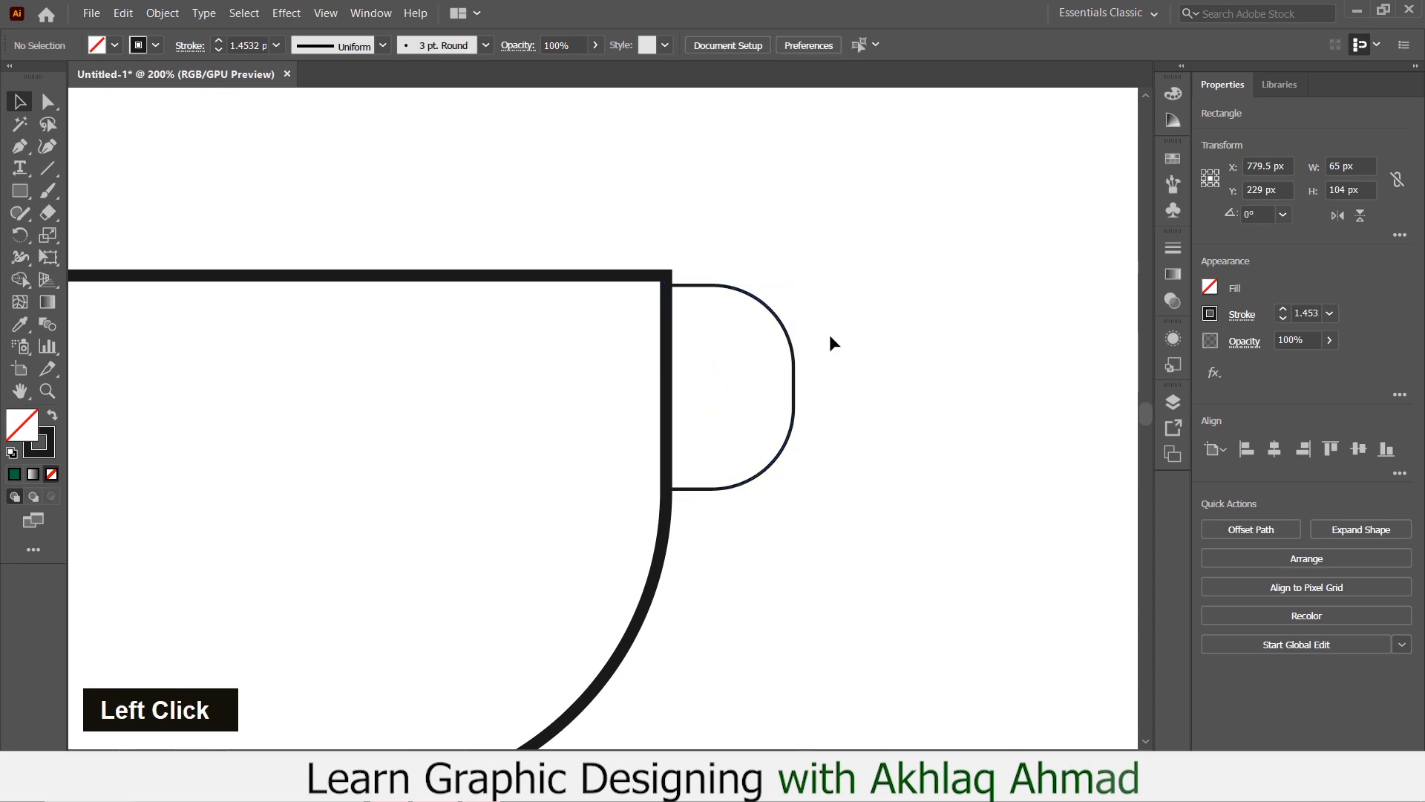
Set the handle's stroke weight to 6 pt to match the cup body.
left_click(764, 372)
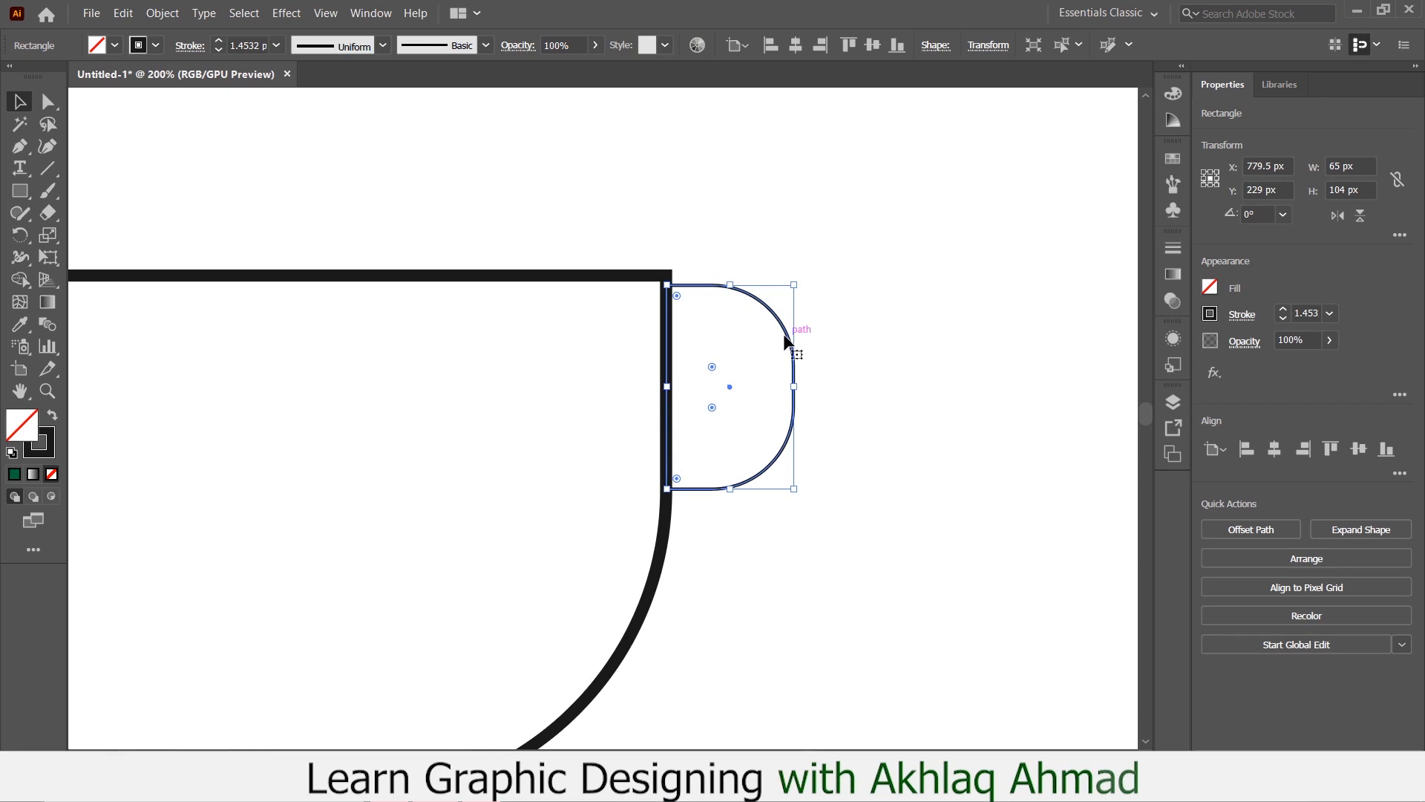
left_click(248, 41)
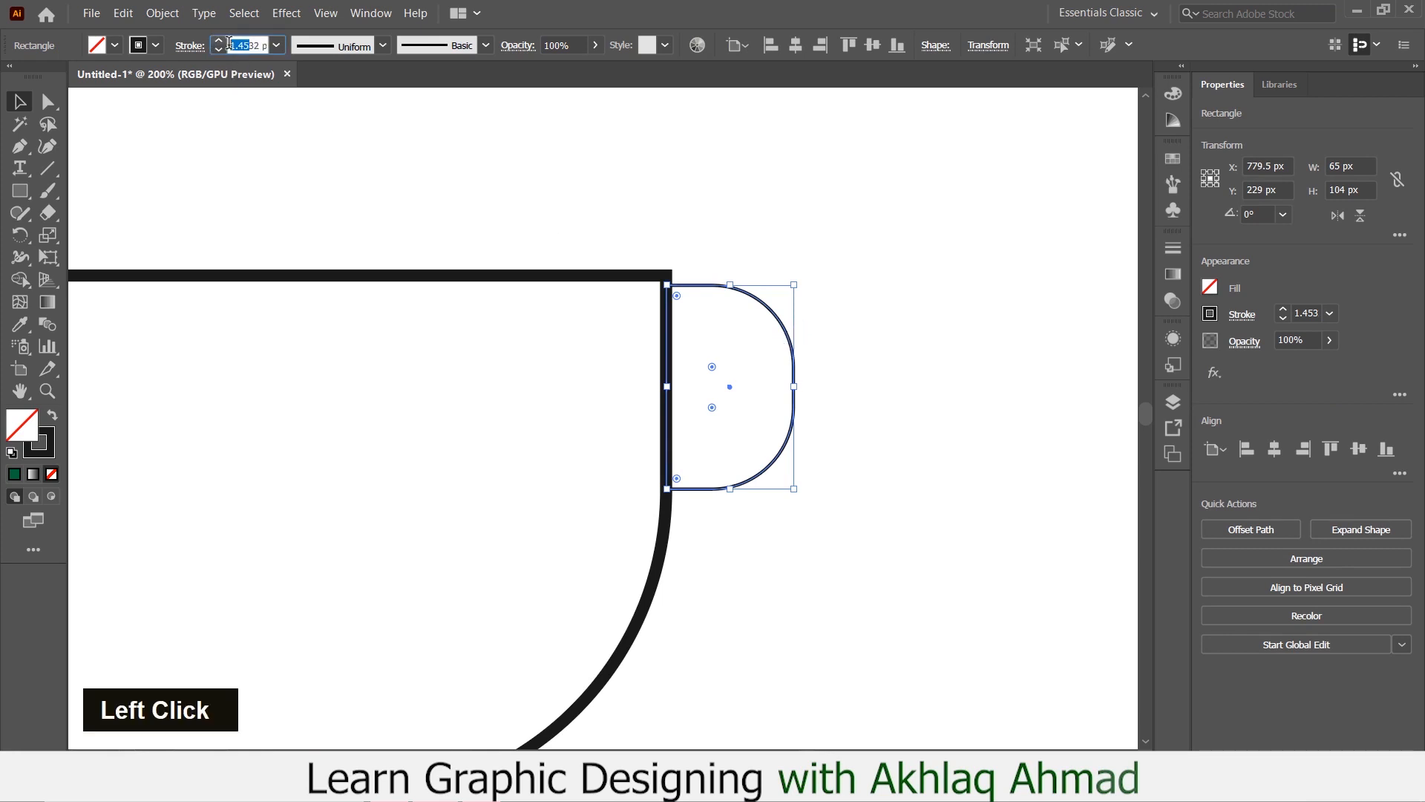
scroll(248, 41, "down", 2)
scroll(246, 43, "up", 6)
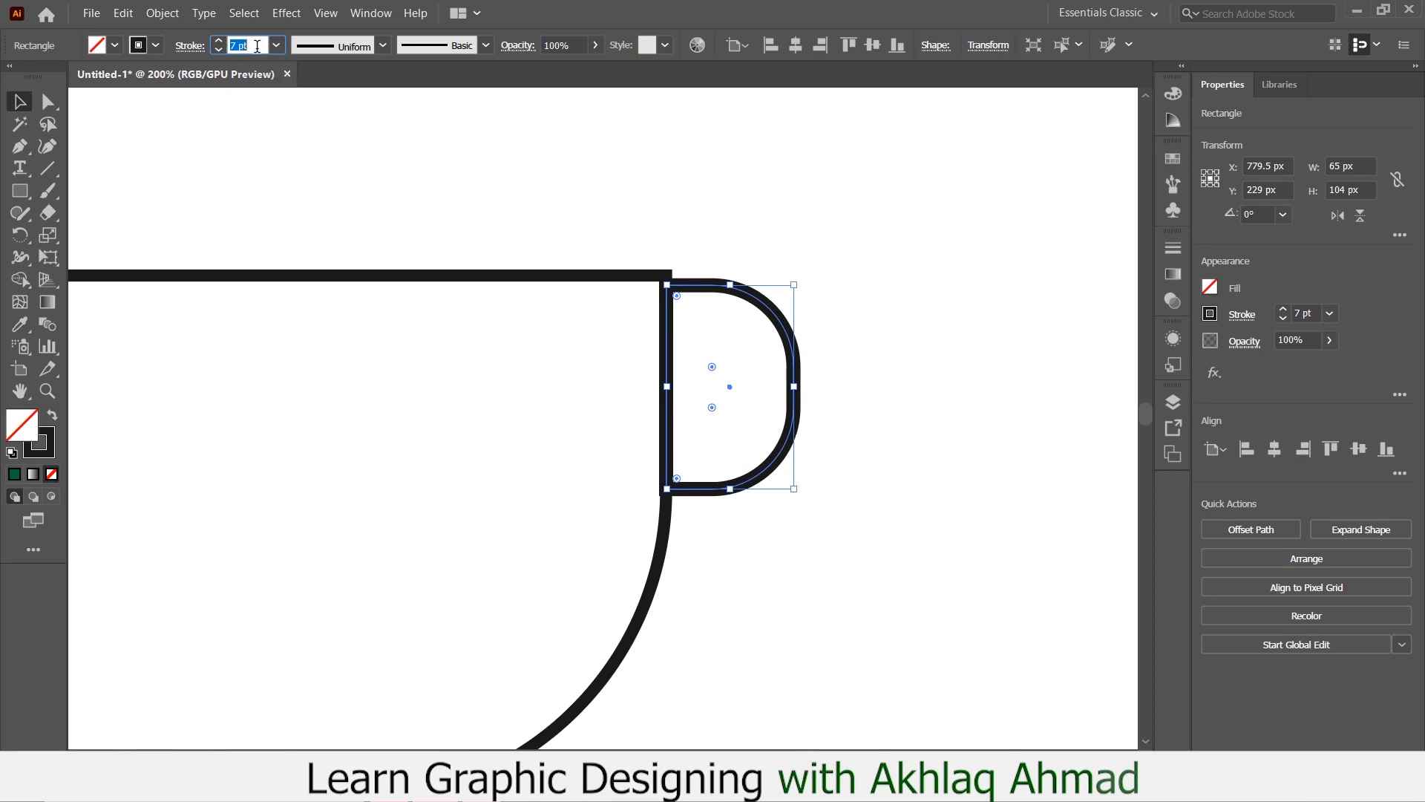
scroll(246, 43, "down", 1)
Move the handle straight down about 25 px along the cup's right side.
left_click_drag(789, 334, 787, 393)
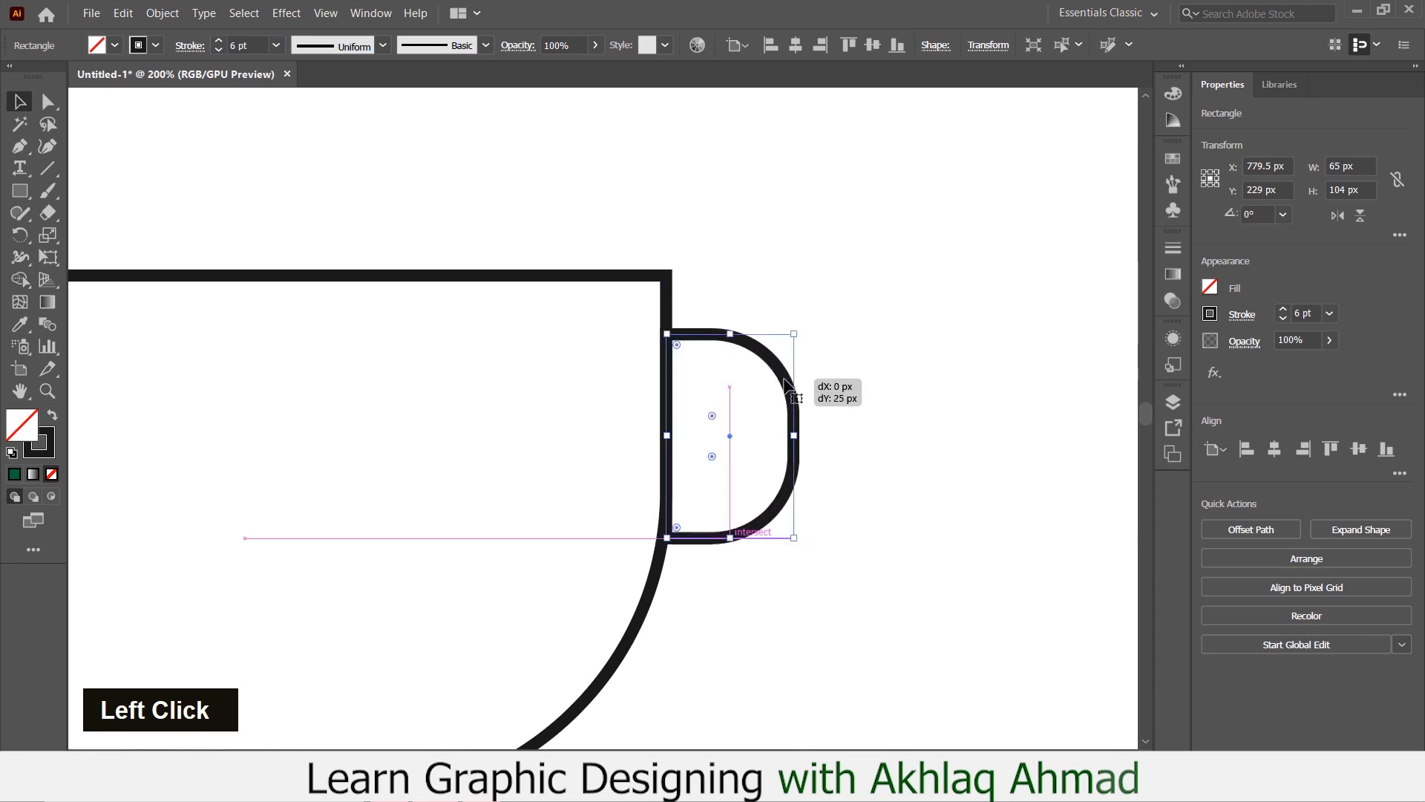
left_click(901, 375)
scroll(902, 375, "down", 3)
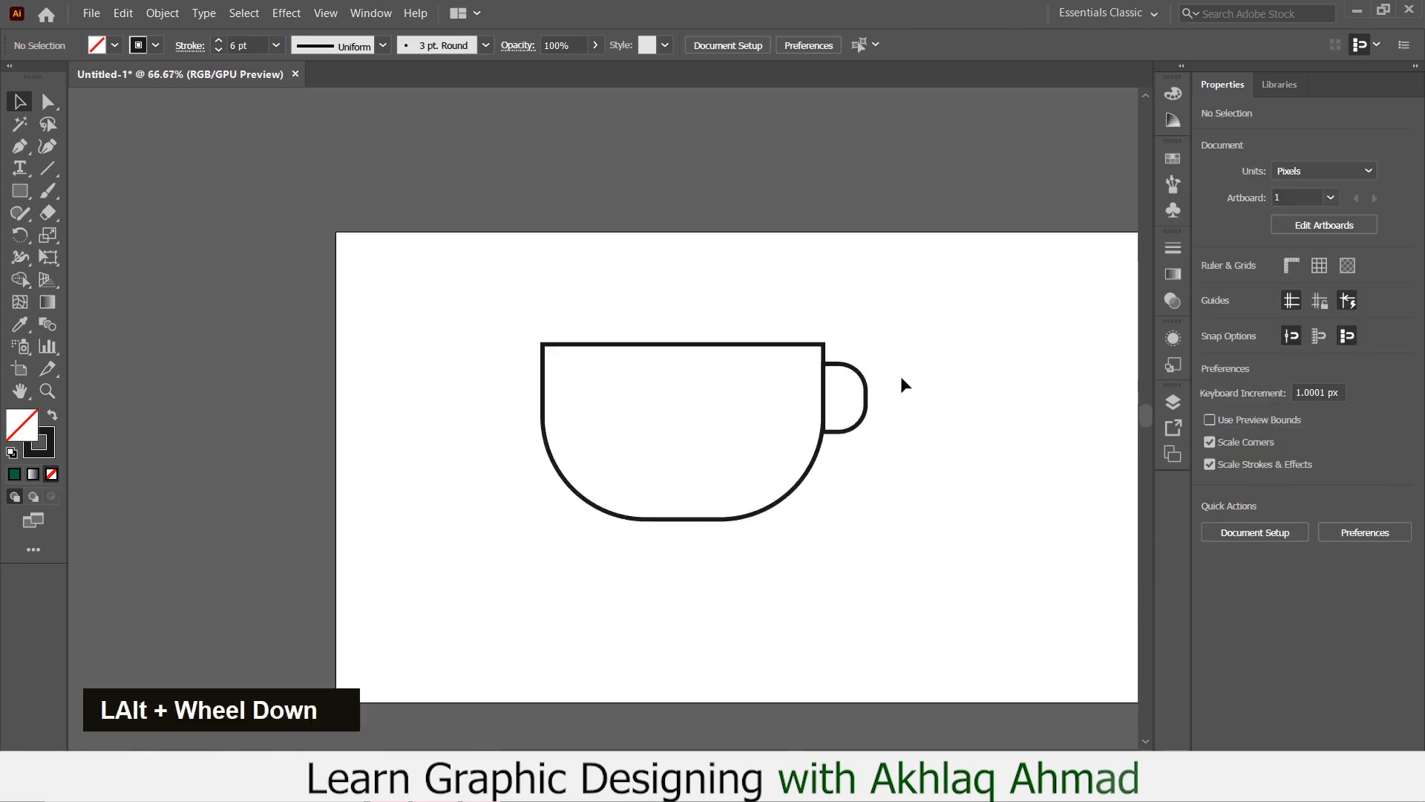
scroll(830, 432, "up", 1)
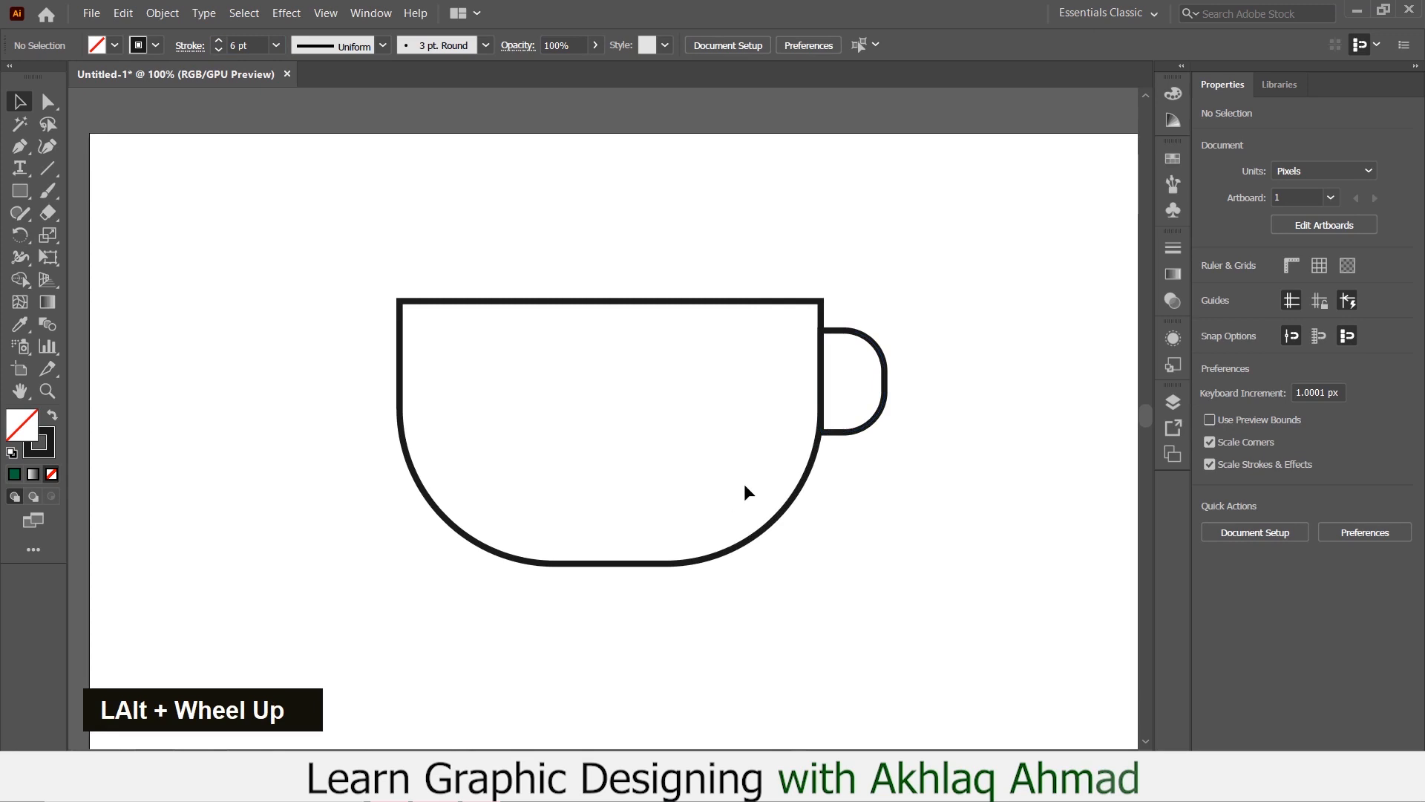
Create a copy of the cup body about 182 px high on the same base, and match its lower corner rounding to the cup.
left_click(653, 301)
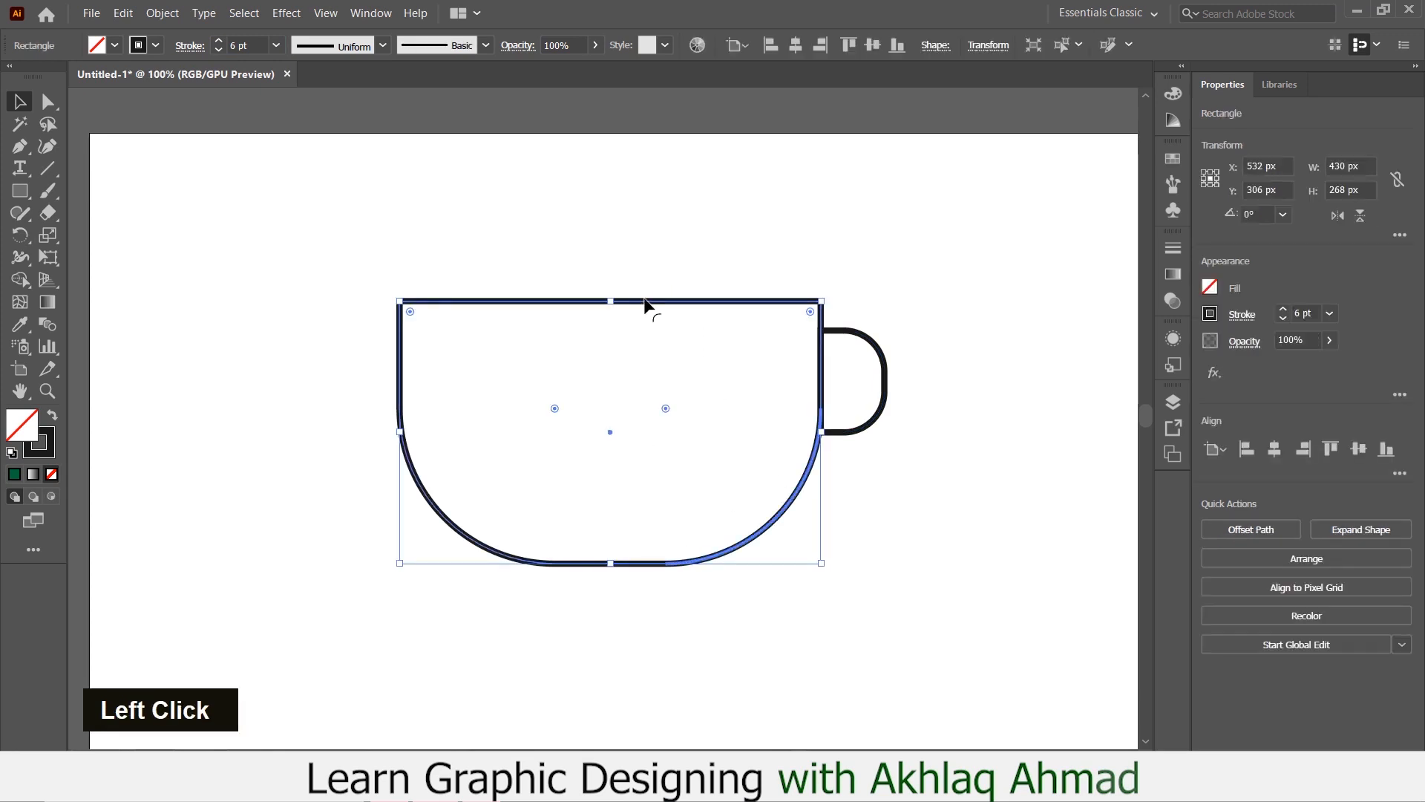
mouse_move(644, 302)
left_mouse_down()
mouse_move(645, 259)
mouse_move(649, 302)
mouse_move(610, 347)
mouse_move(616, 385)
left_mouse_up()
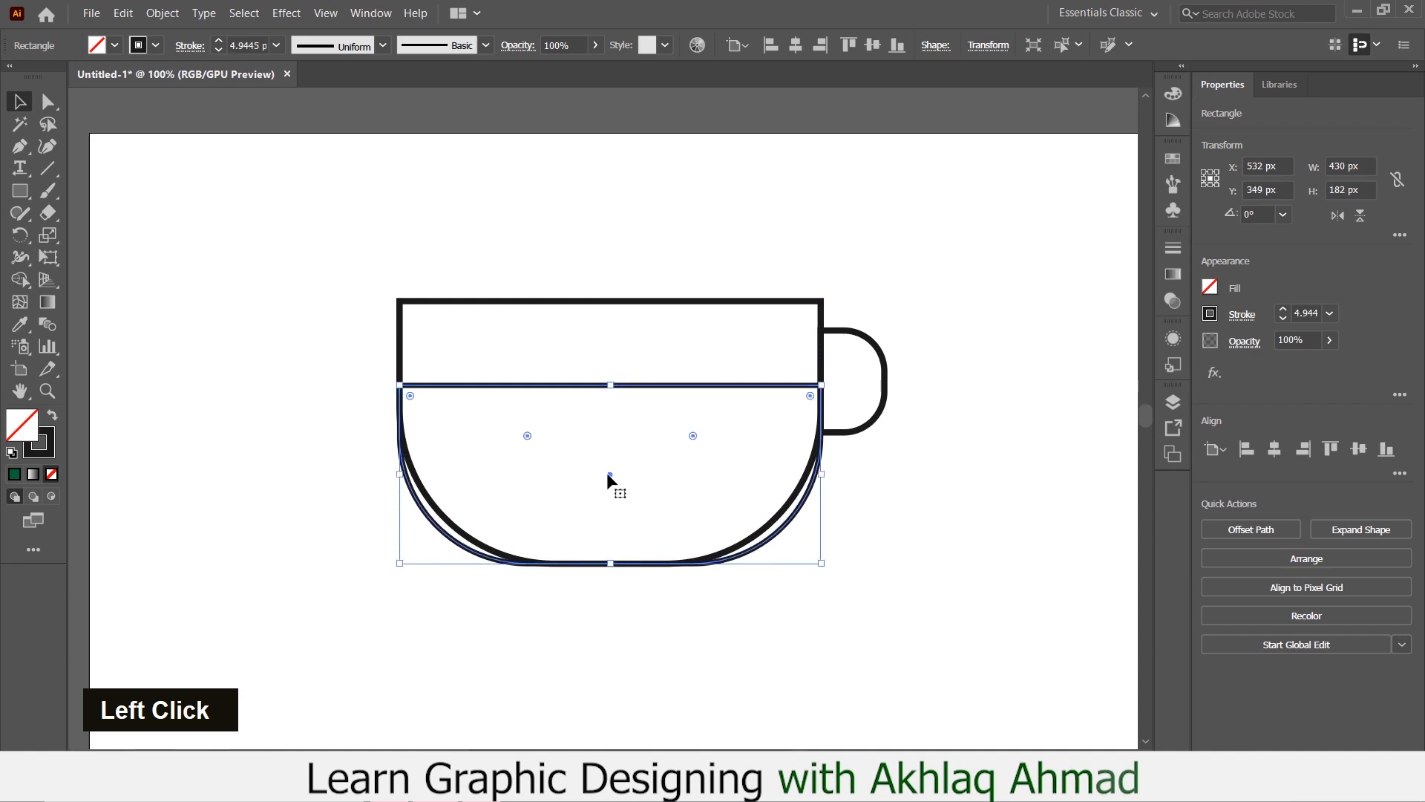
left_click(693, 435)
left_click(528, 435, "shift")
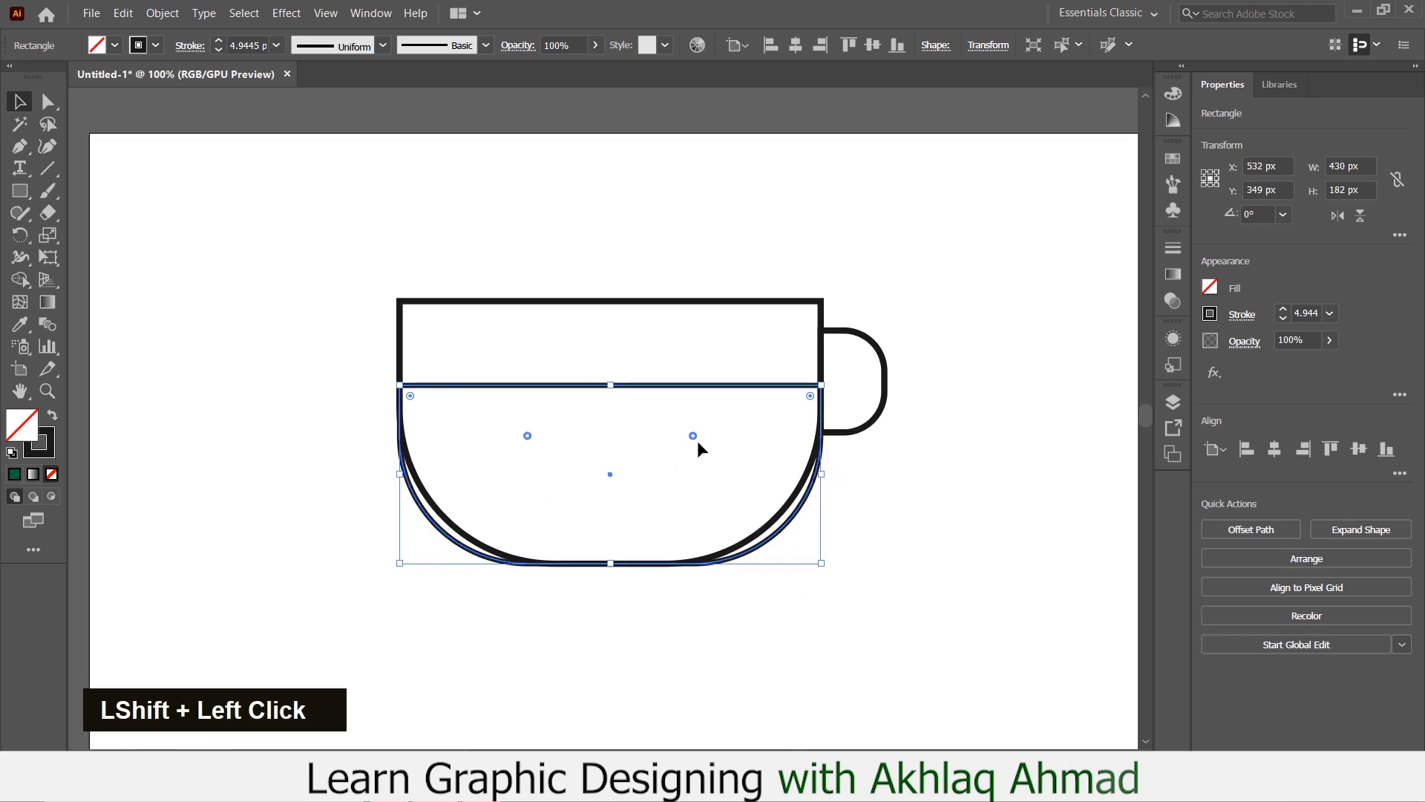
left_click_drag(692, 436, 662, 407)
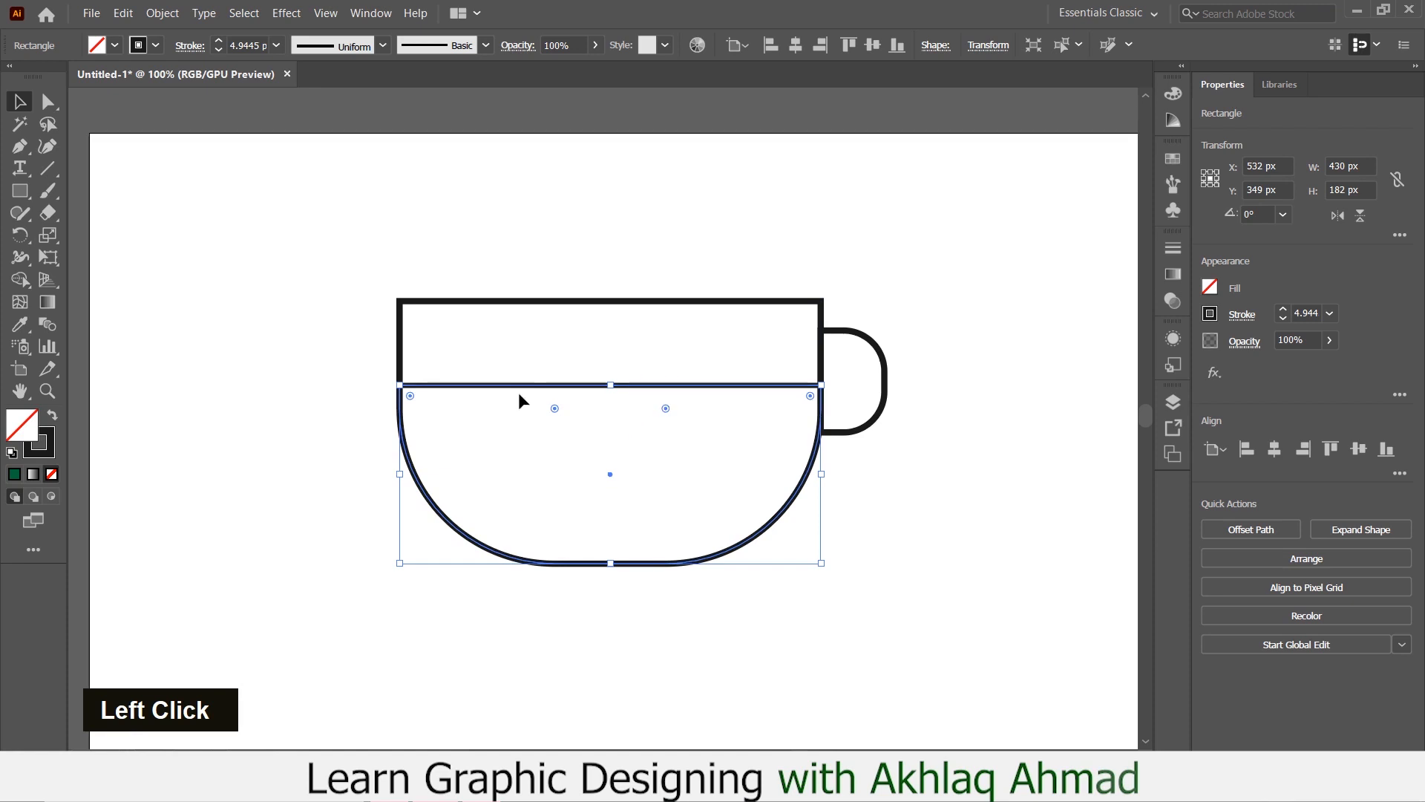
Fill the shorter copy inside the cup with light green and remove its stroke.
left_click(153, 47)
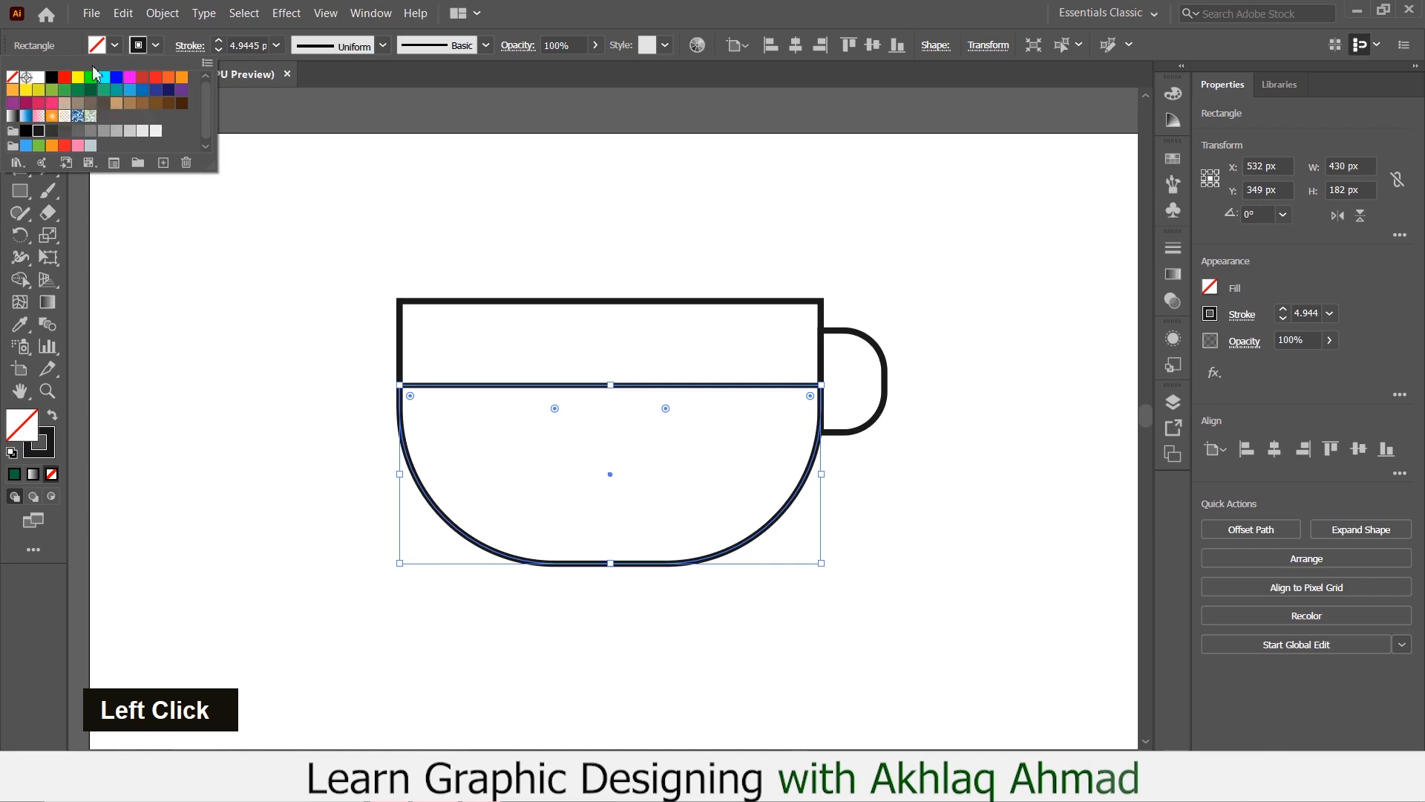
double_click(116, 46)
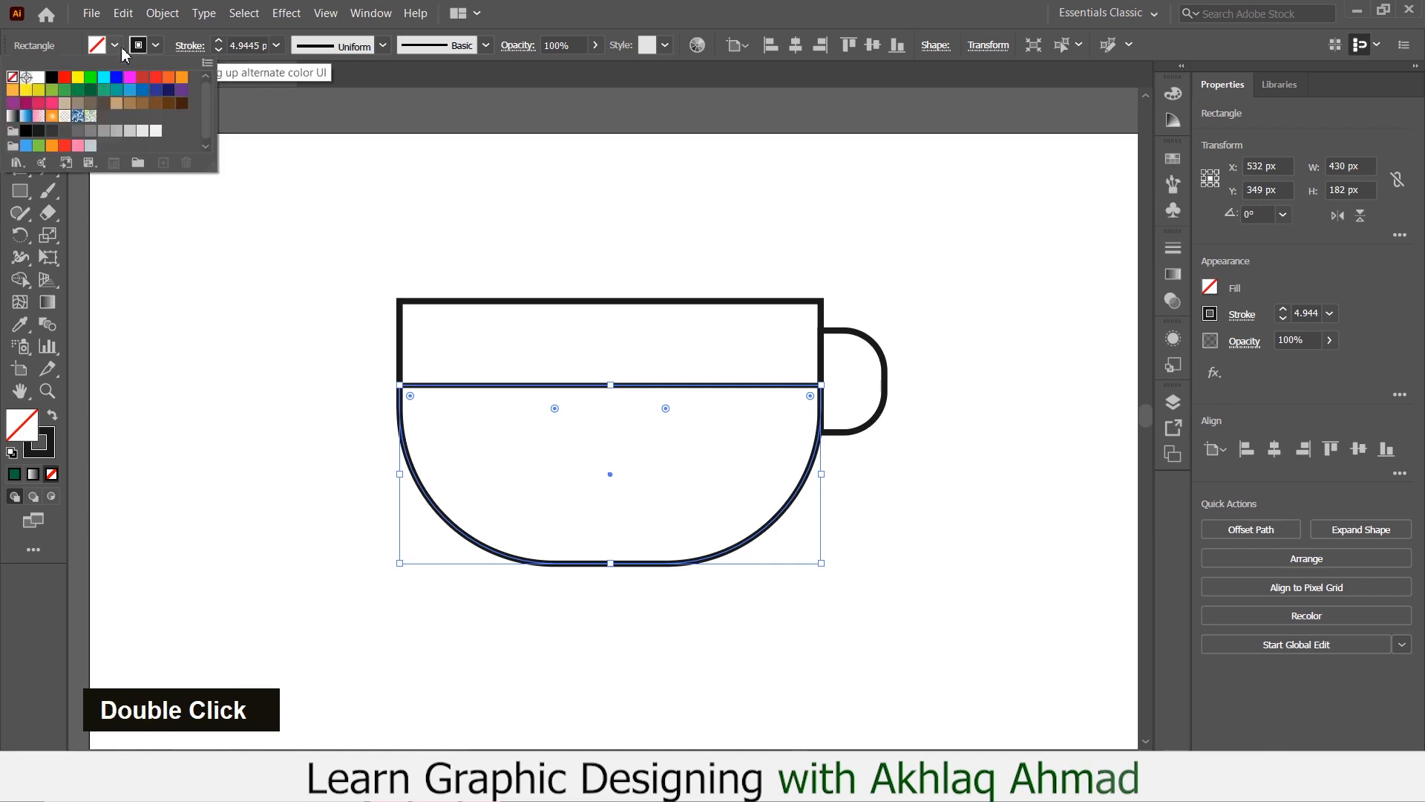
left_click(52, 89)
left_click(157, 46)
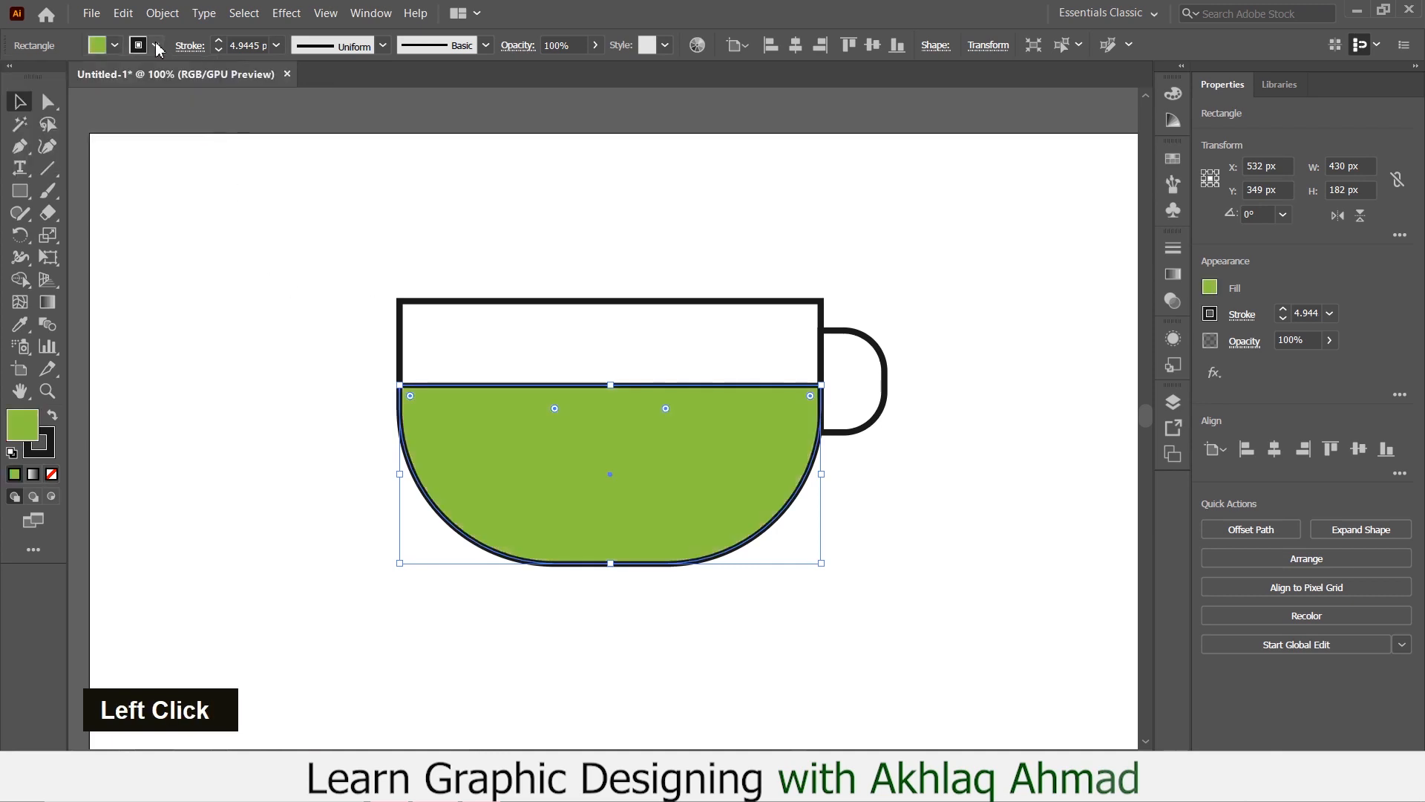
left_click(157, 46)
left_click(13, 77)
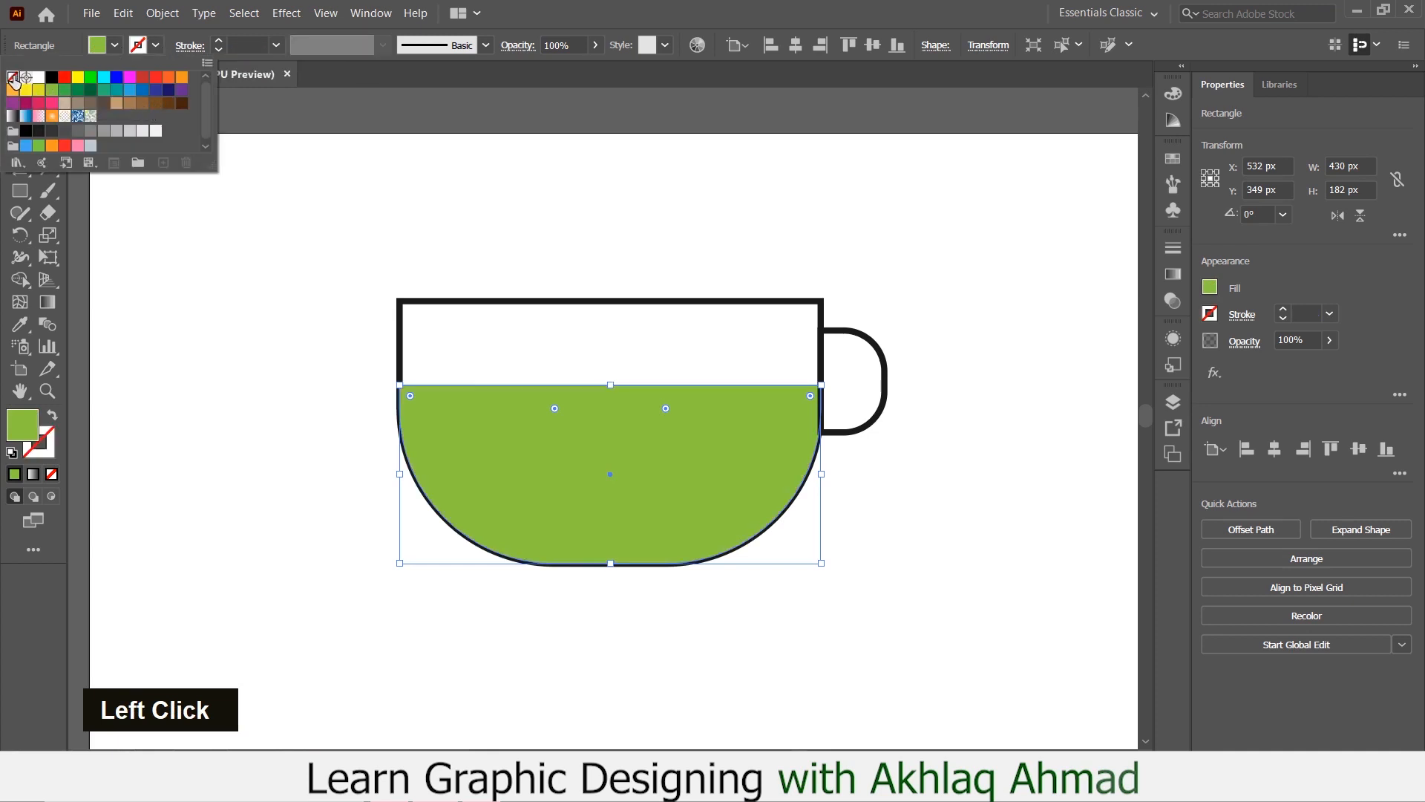
left_click(1049, 566)
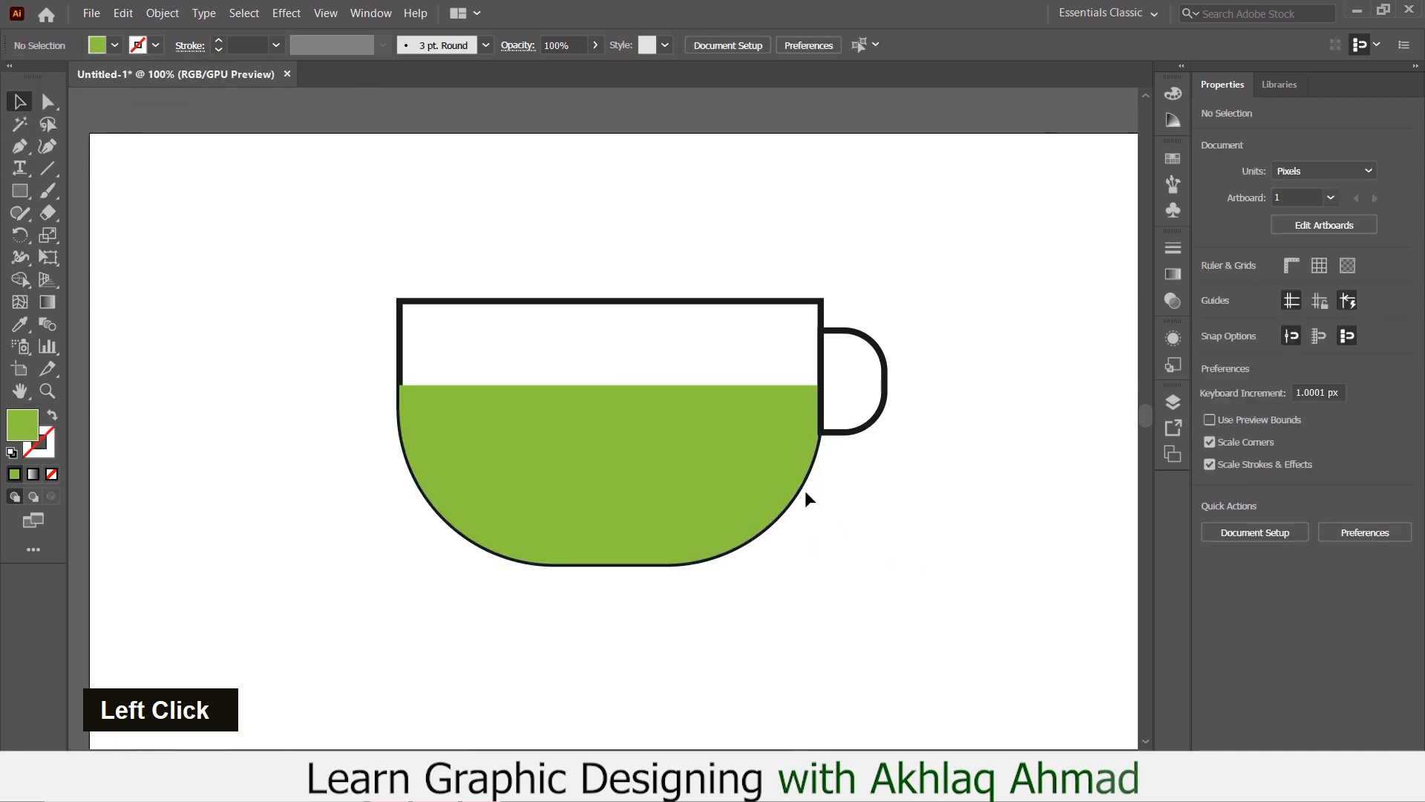
Shrink the green shape proportionally from its centre to about 424 px wide so it fits inside the cup's outline.
left_click(759, 434)
scroll(759, 437, "up", 2)
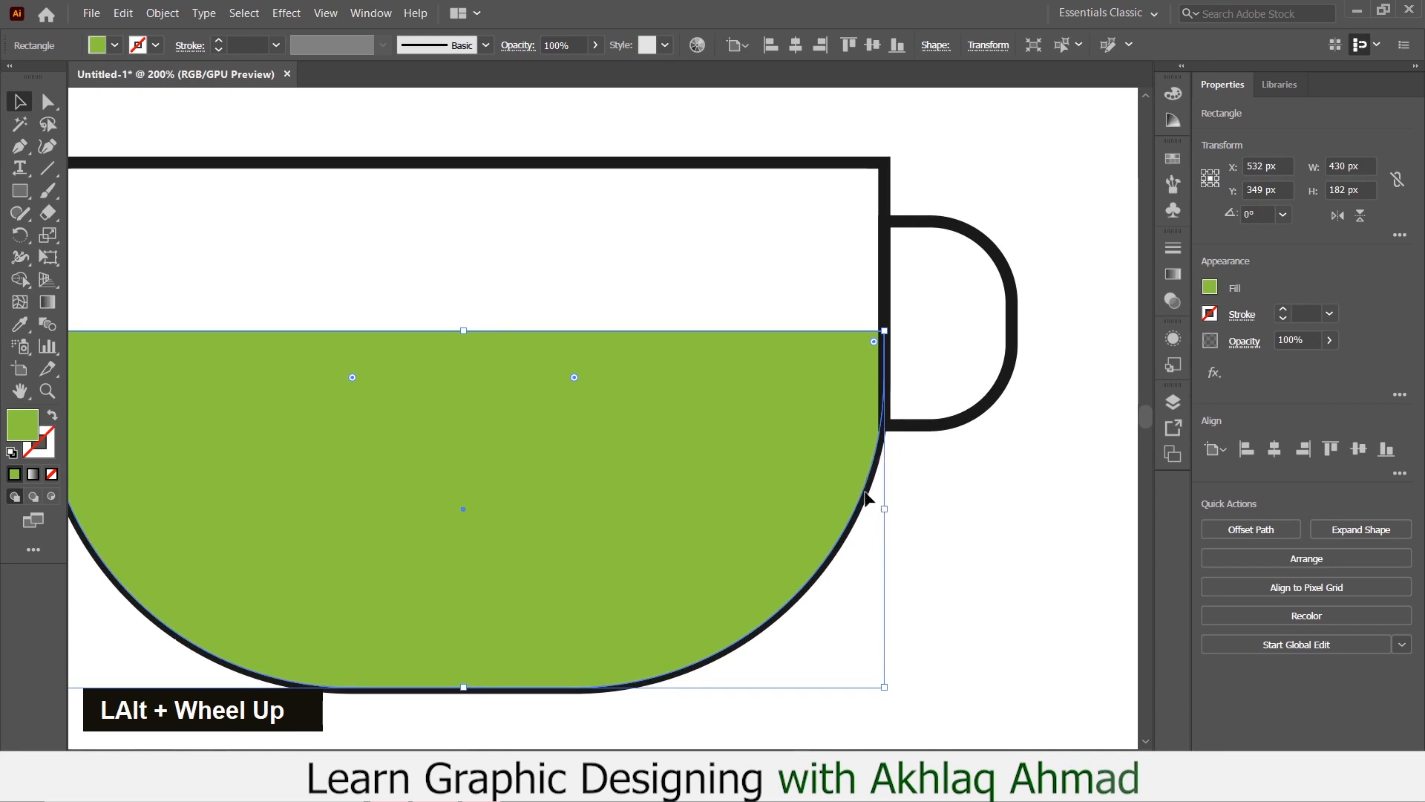
left_click_drag(884, 330, 881, 328)
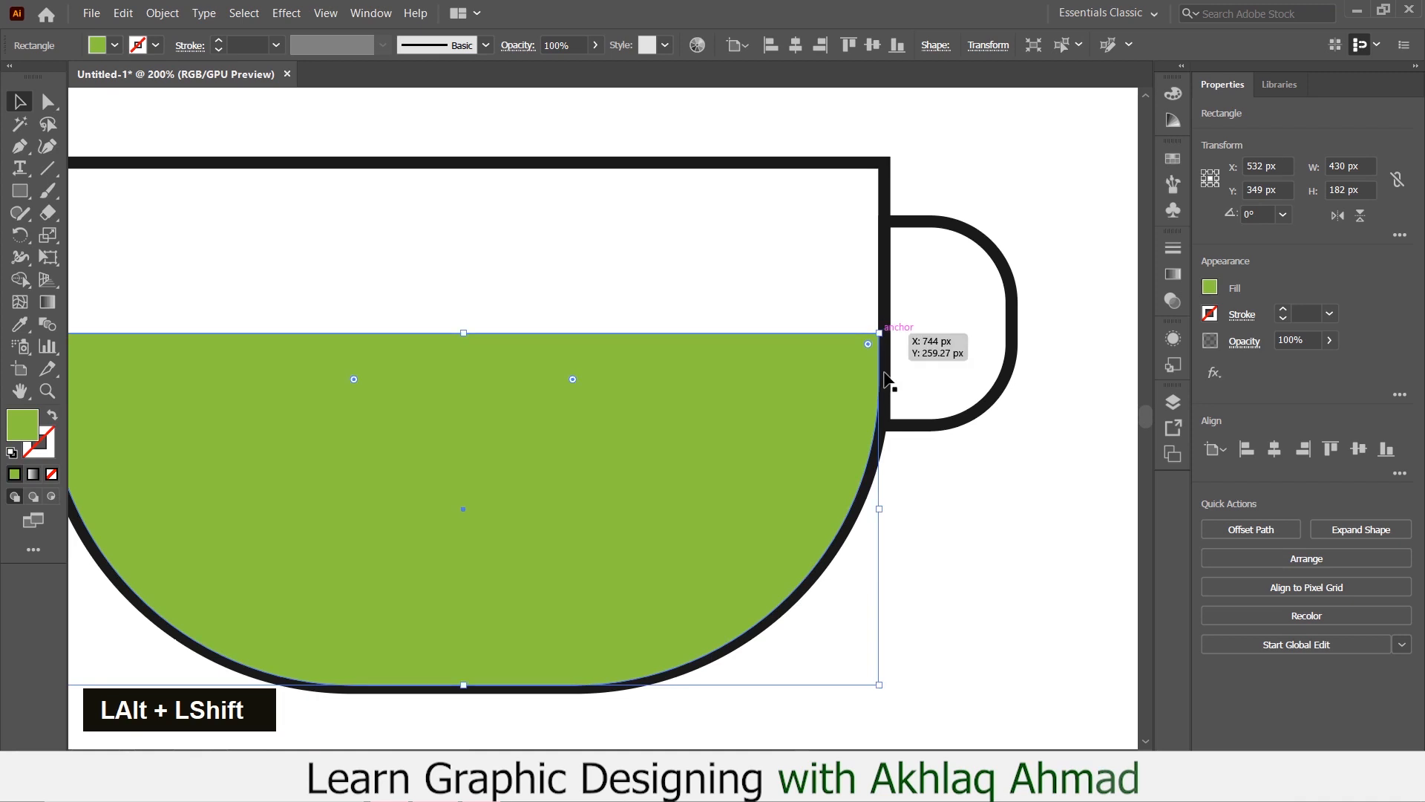
left_click(1004, 565)
scroll(859, 510, "down", 2)
scroll(862, 519, "down", 1)
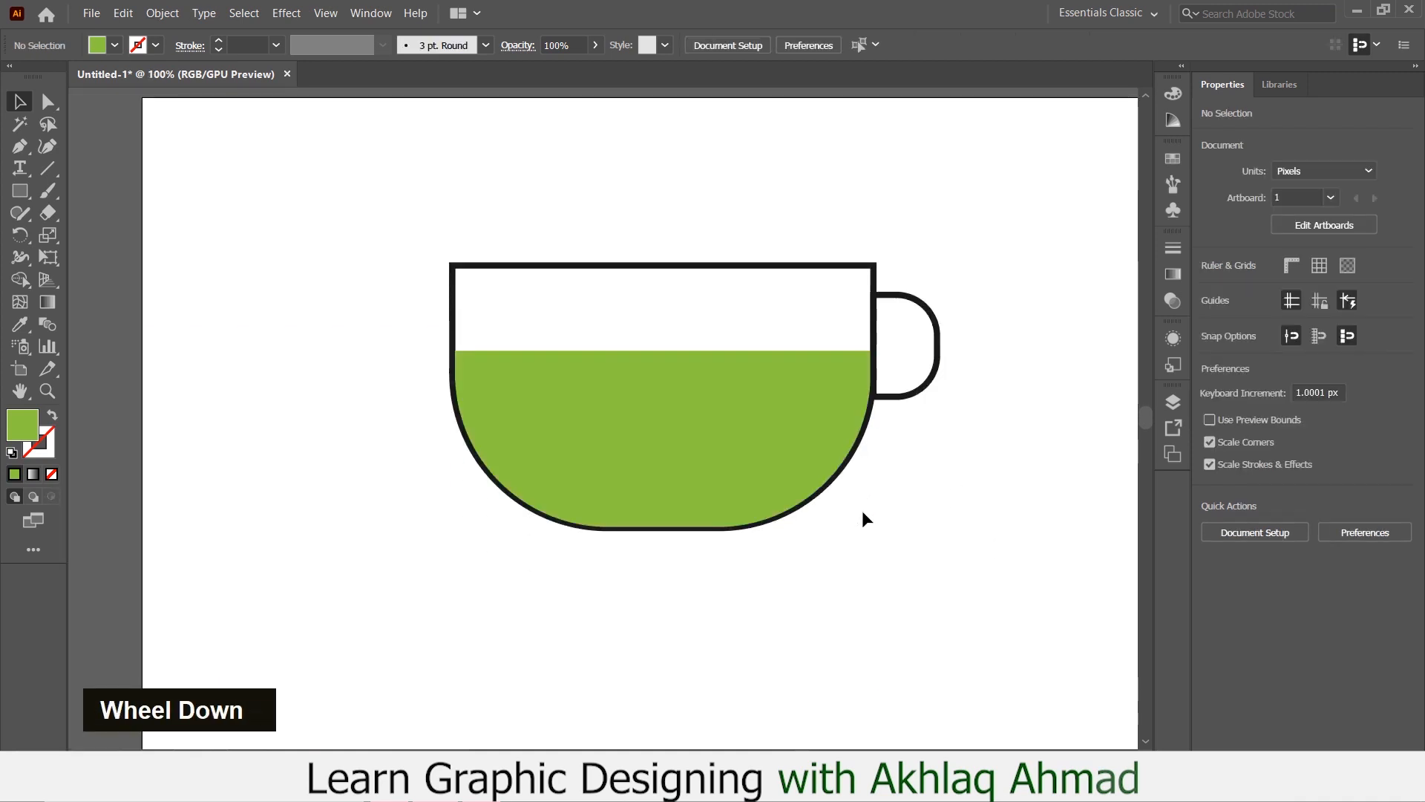
Create a copy of the green liquid shape over the cup's base and widen it from its centre to about 648 px.
scroll(668, 376, "down", 2)
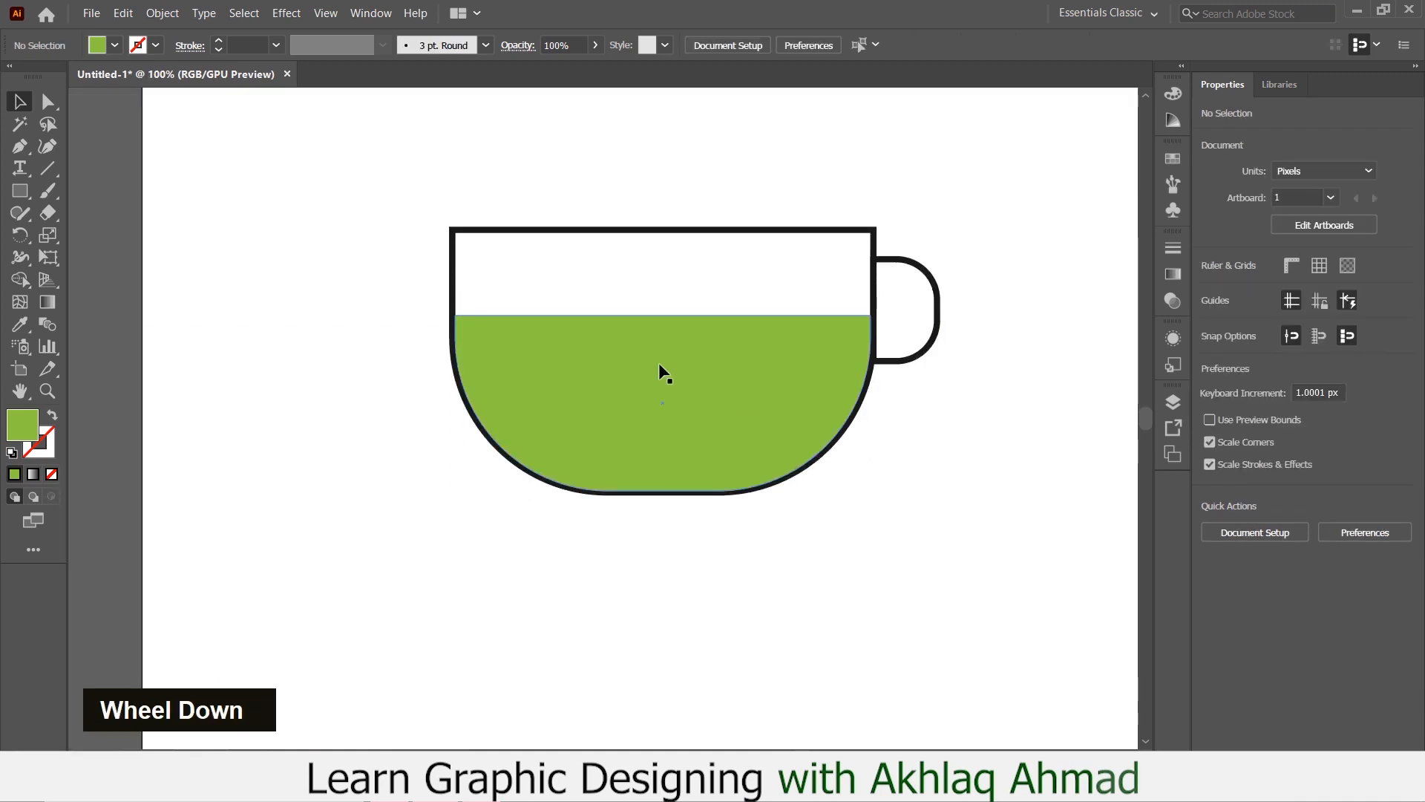
left_click_drag(649, 380, 639, 450)
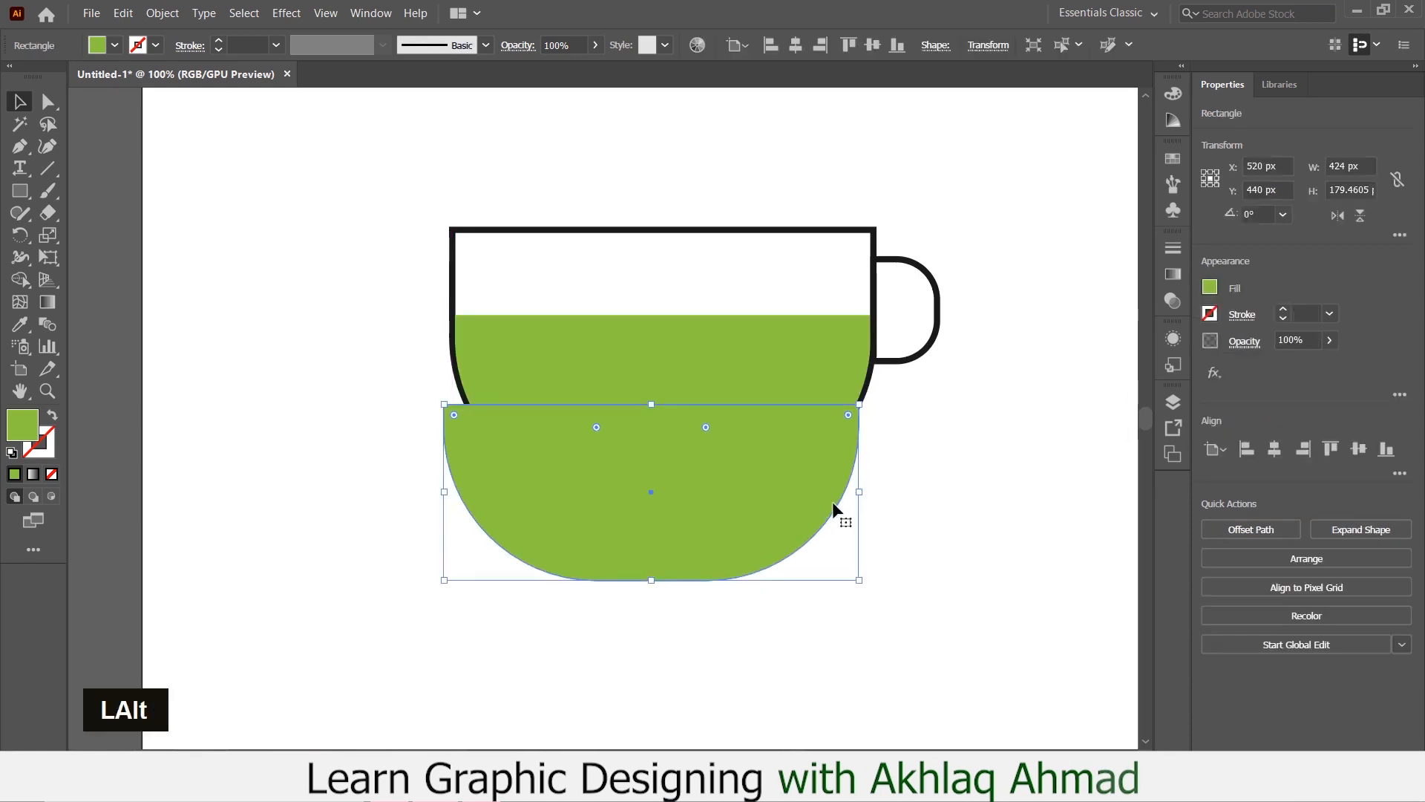
left_click_drag(860, 492, 969, 492)
left_click_drag(709, 500, 707, 501)
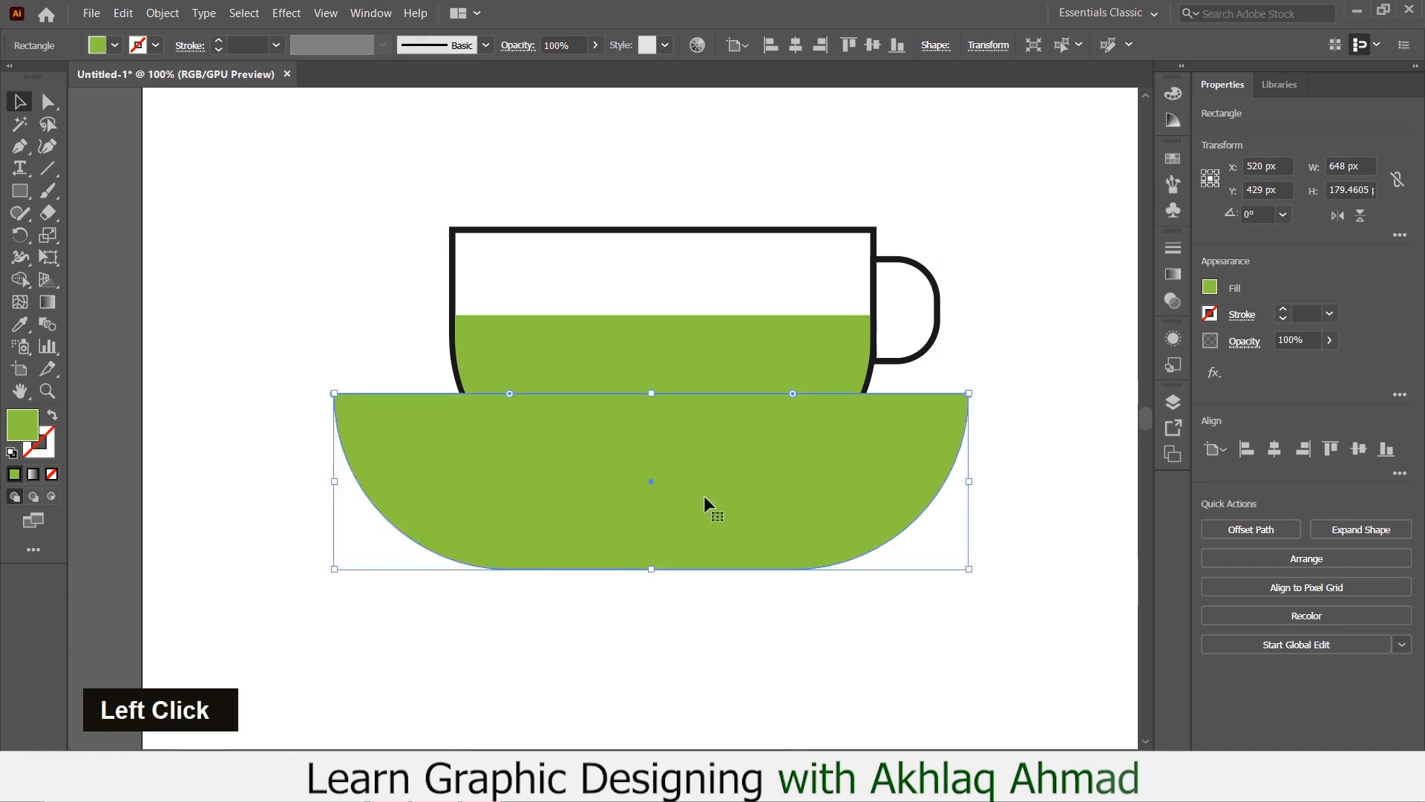
Turn off Scale Strokes & Effects for the wide green shape, keep Scale Corners on, and adjust its height to about 182 px.
mouse_move(651, 394)
left_mouse_down()
mouse_move(651, 363)
mouse_move(652, 444)
mouse_move(658, 391)
left_mouse_up()
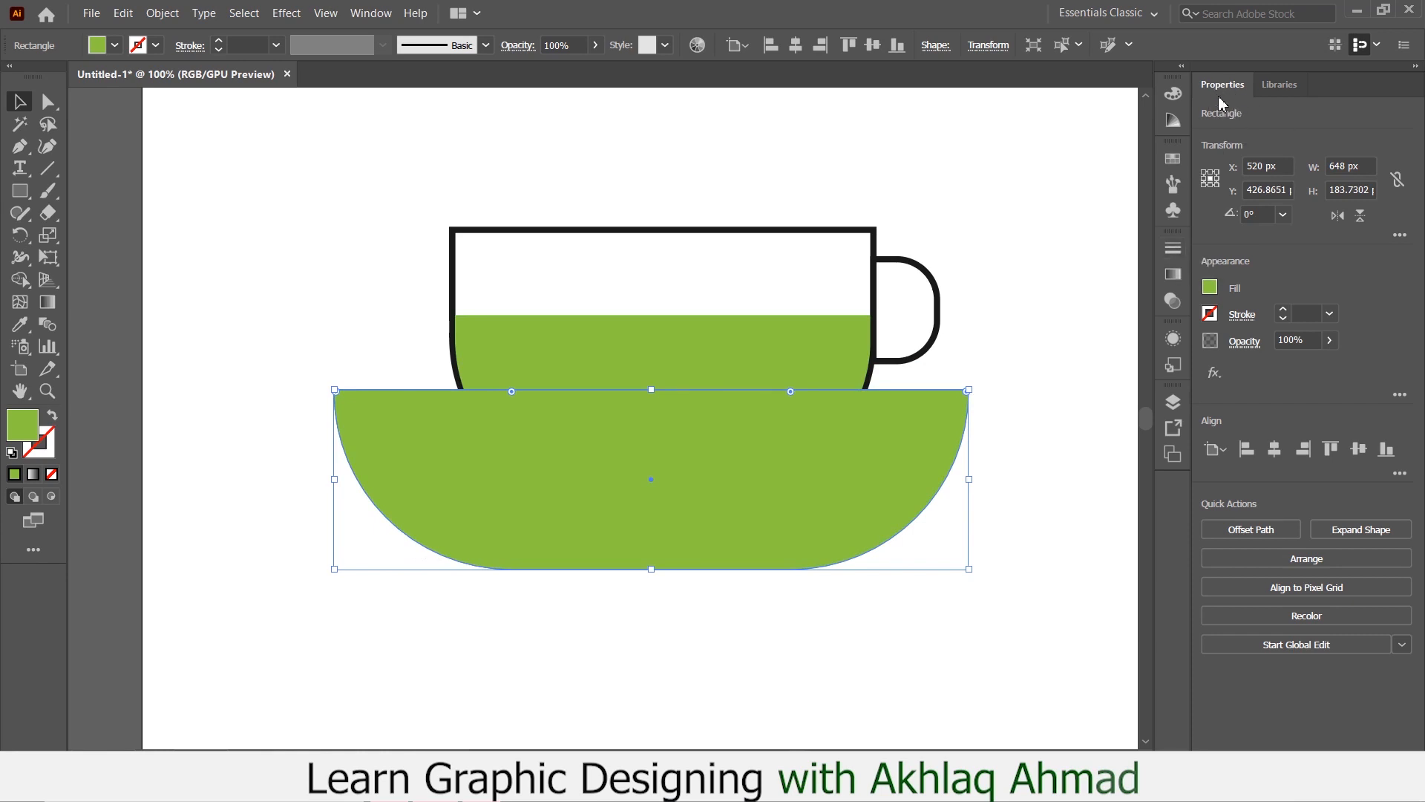
left_click(1399, 236)
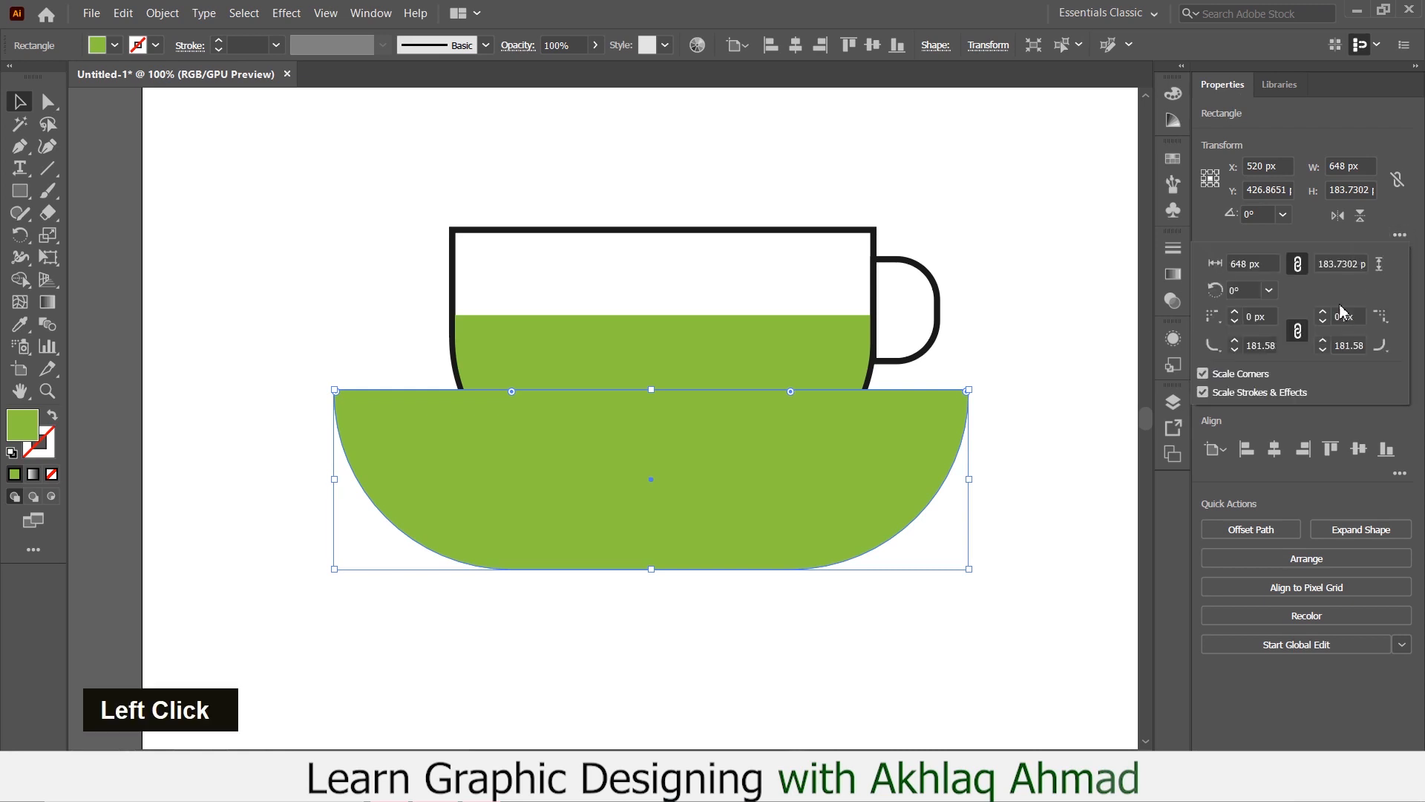
left_click(1203, 375)
left_click_drag(653, 391, 659, 388)
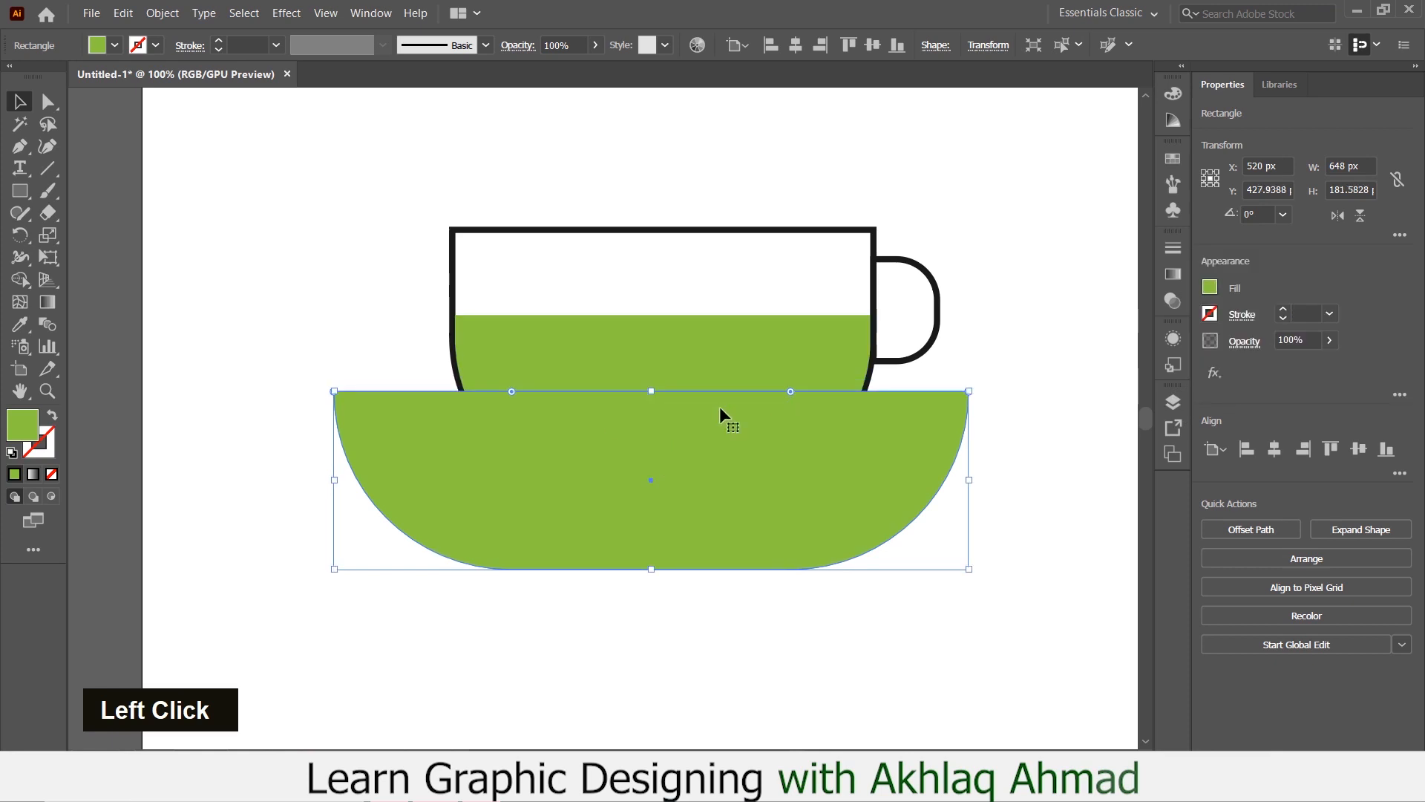
left_click(1400, 234)
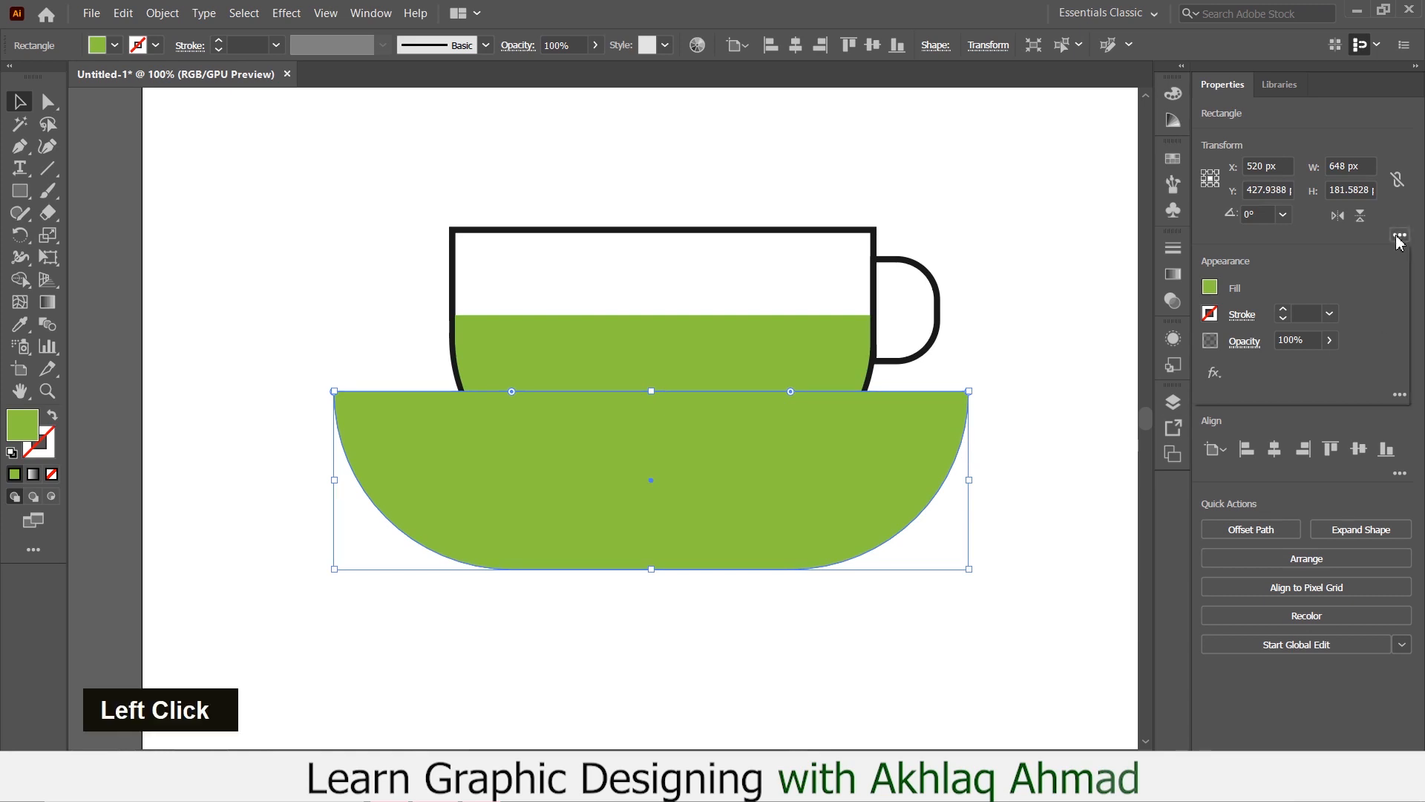
left_click(1203, 373)
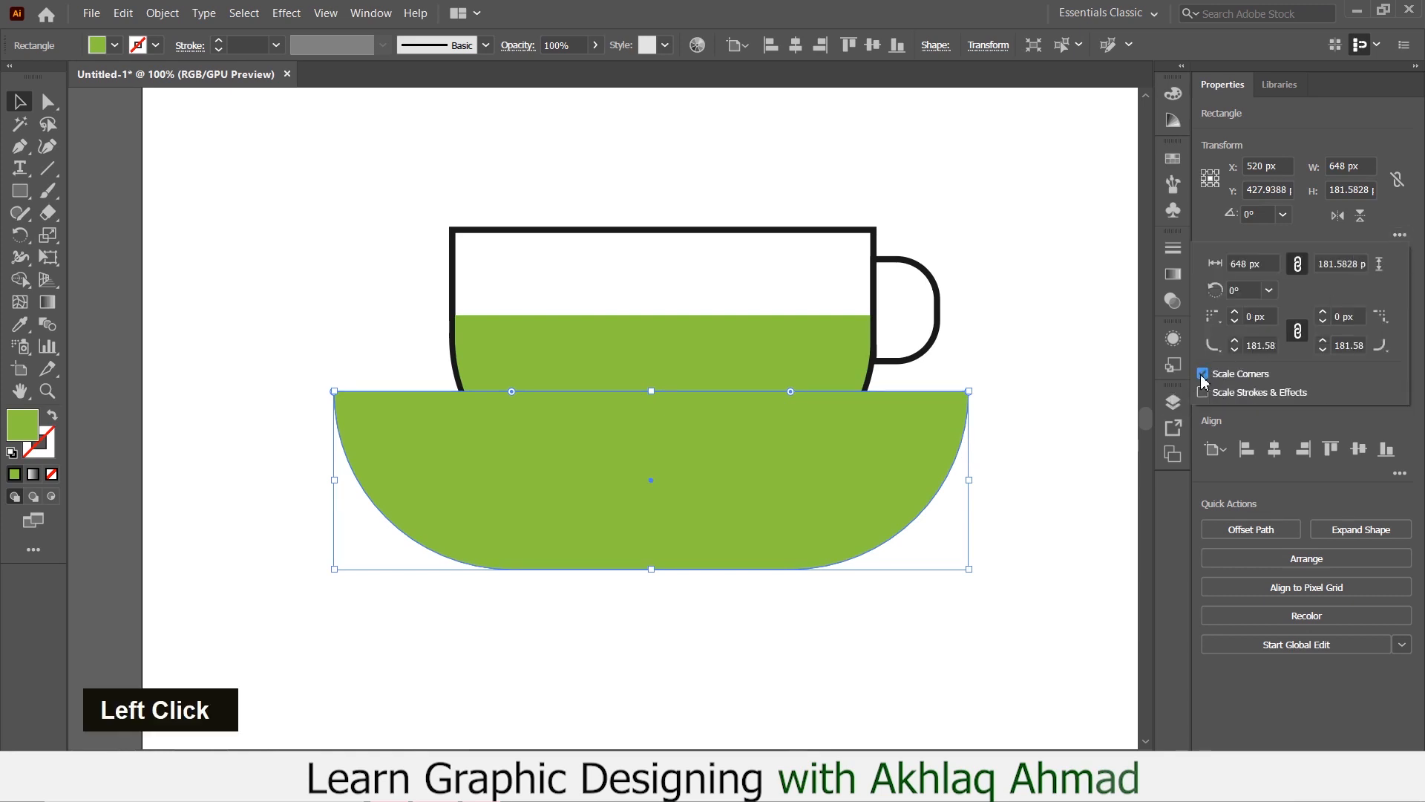
Flatten the wide green shape to about 86 px high and move it up against the cup's base as a saucer.
left_click_drag(651, 390, 651, 460)
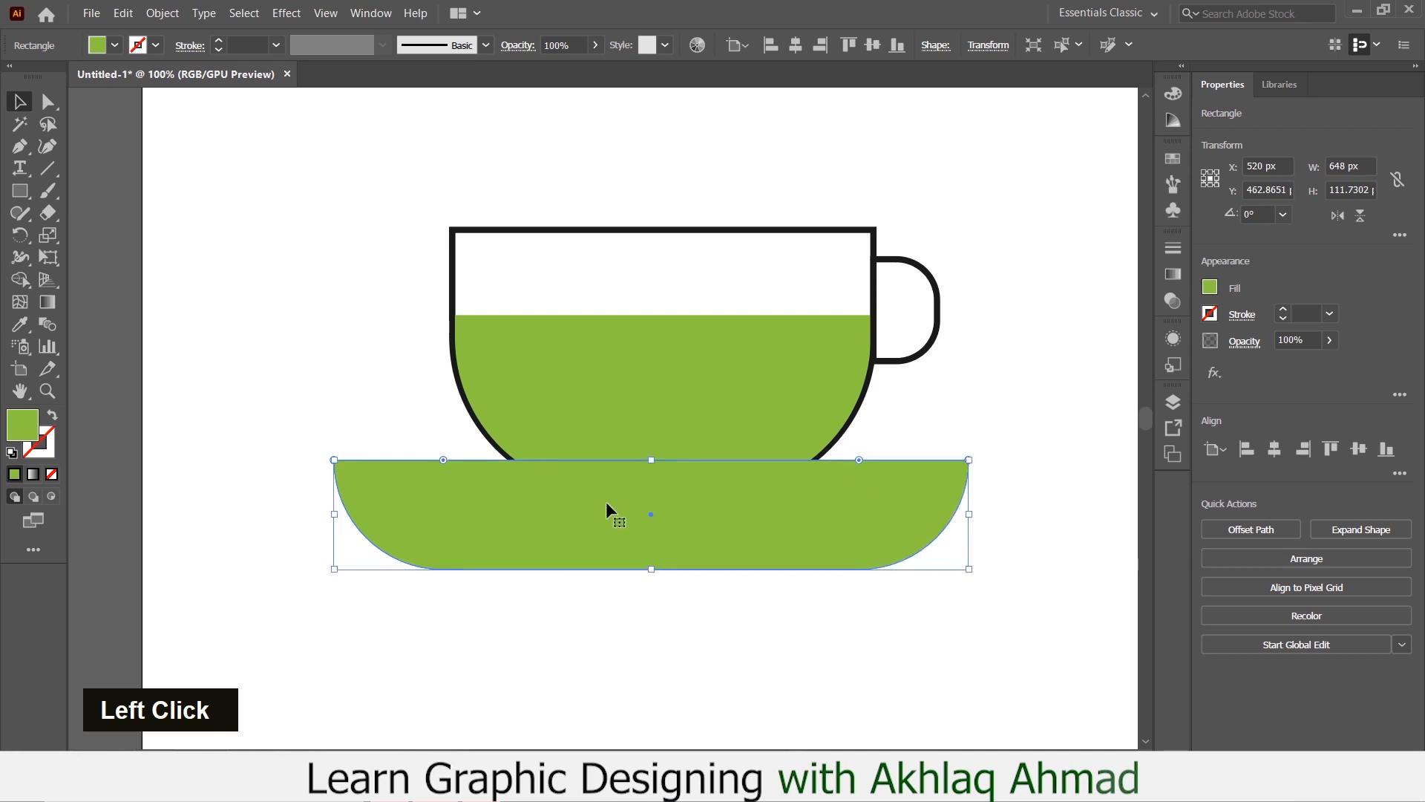
left_click_drag(671, 528, 666, 507)
mouse_move(646, 439)
left_mouse_down()
mouse_move(646, 427)
mouse_move(645, 460)
left_mouse_up()
left_click_drag(676, 510, 675, 500)
left_click_drag(645, 449, 644, 452)
left_click_drag(711, 508, 711, 503)
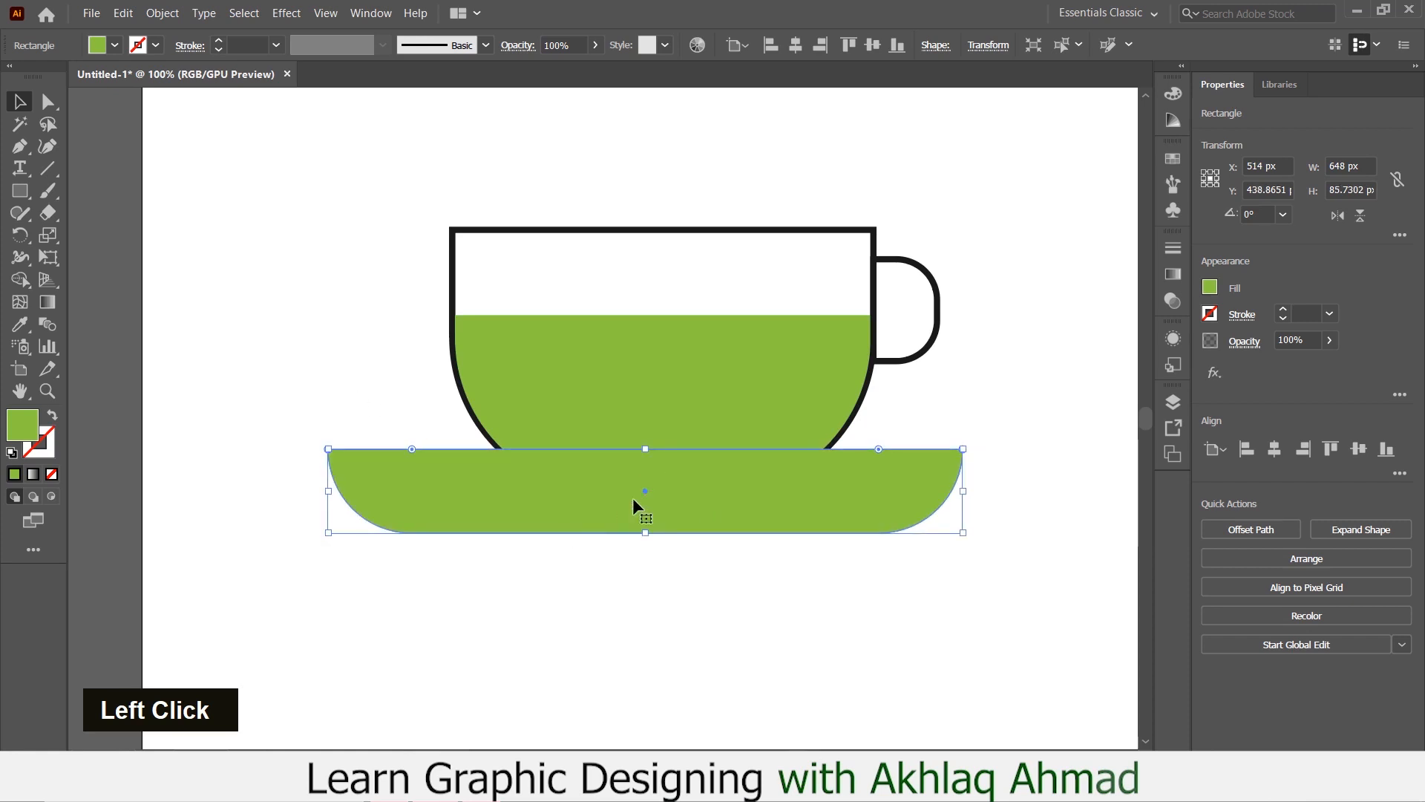
Fill the saucer with light grey.
left_click(112, 45)
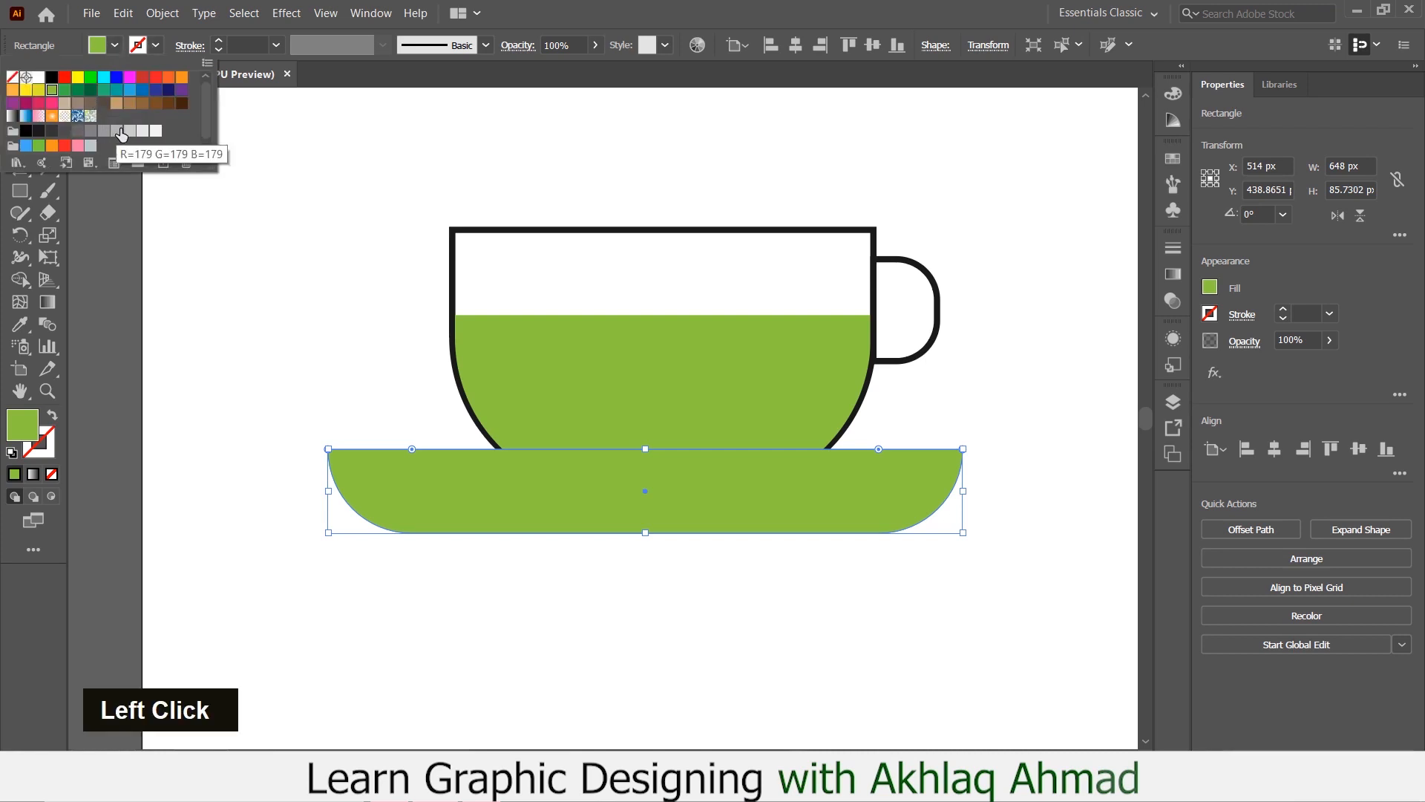
left_click(119, 131)
left_click(130, 132)
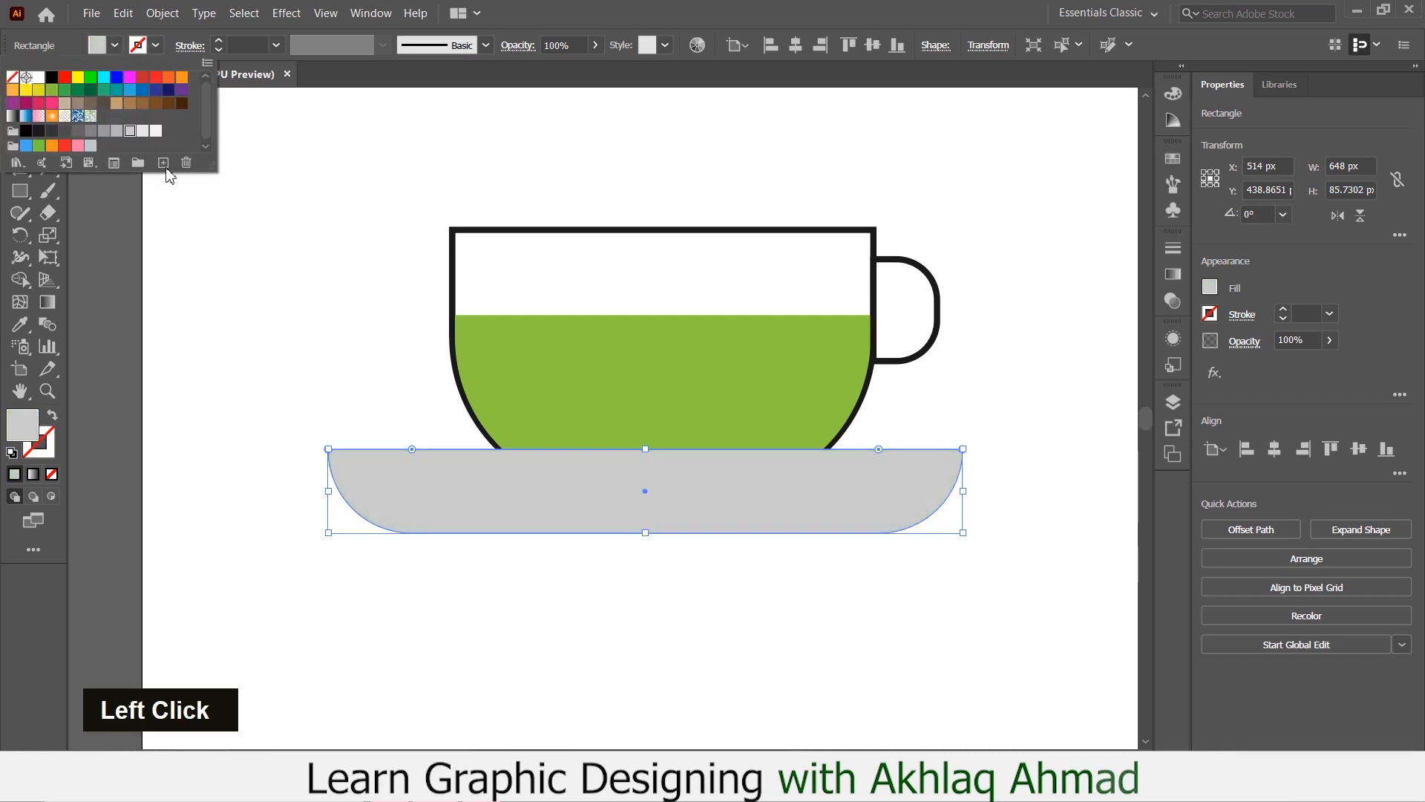
left_click(299, 267)
left_click(644, 610)
Select only the saucer's lower-left anchor point with the Direct Selection tool.
left_click(692, 491)
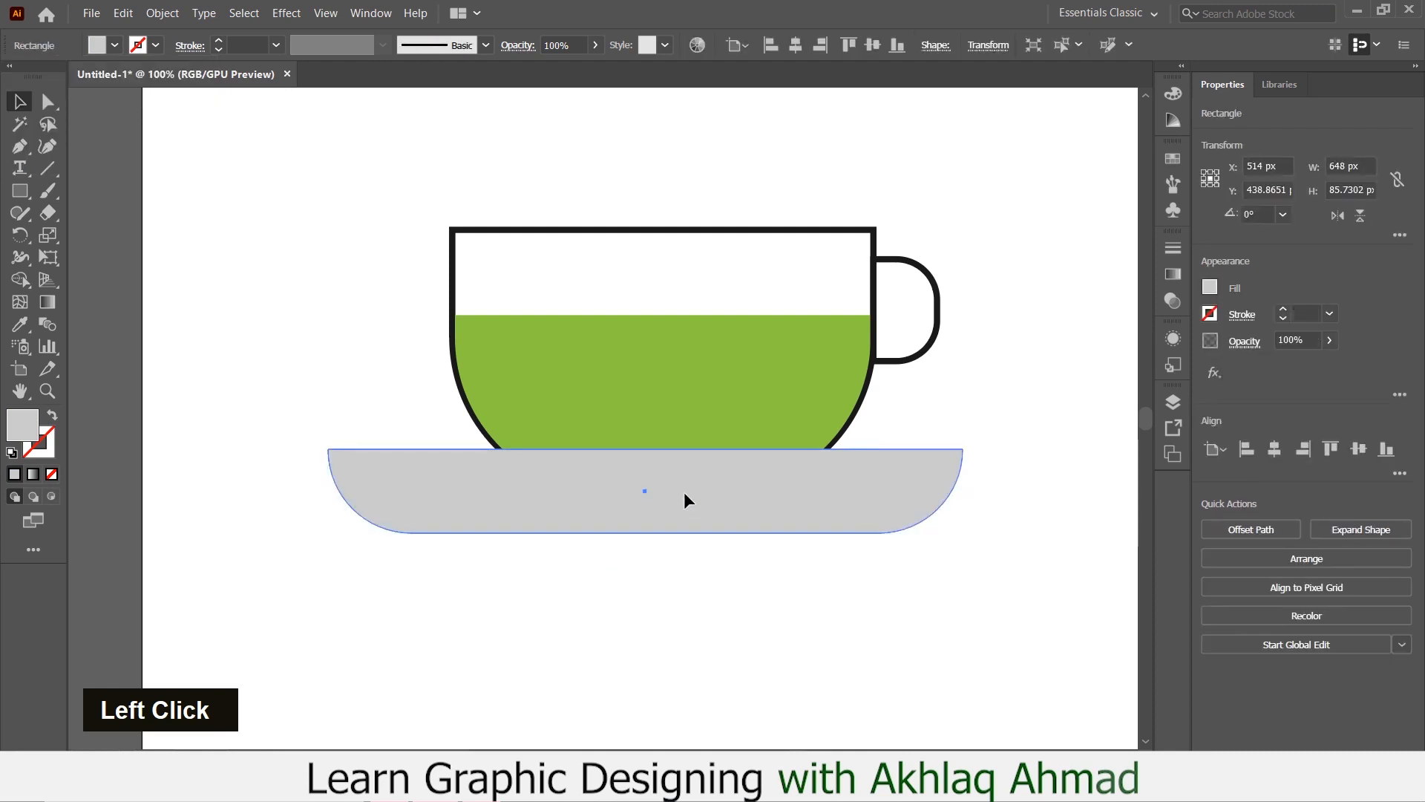
left_click(681, 536)
left_click(681, 491)
scroll(727, 524, "up", 1)
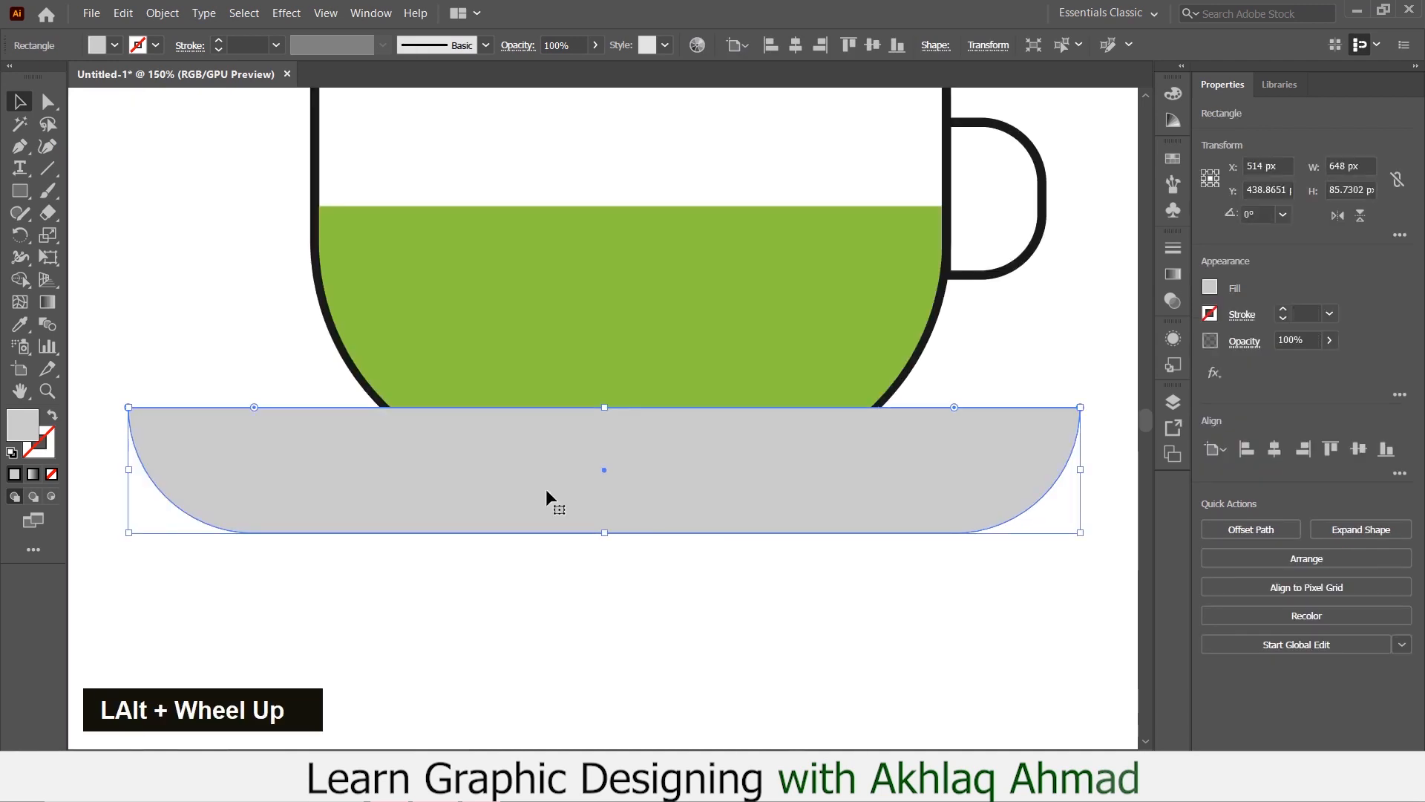
left_click(48, 102)
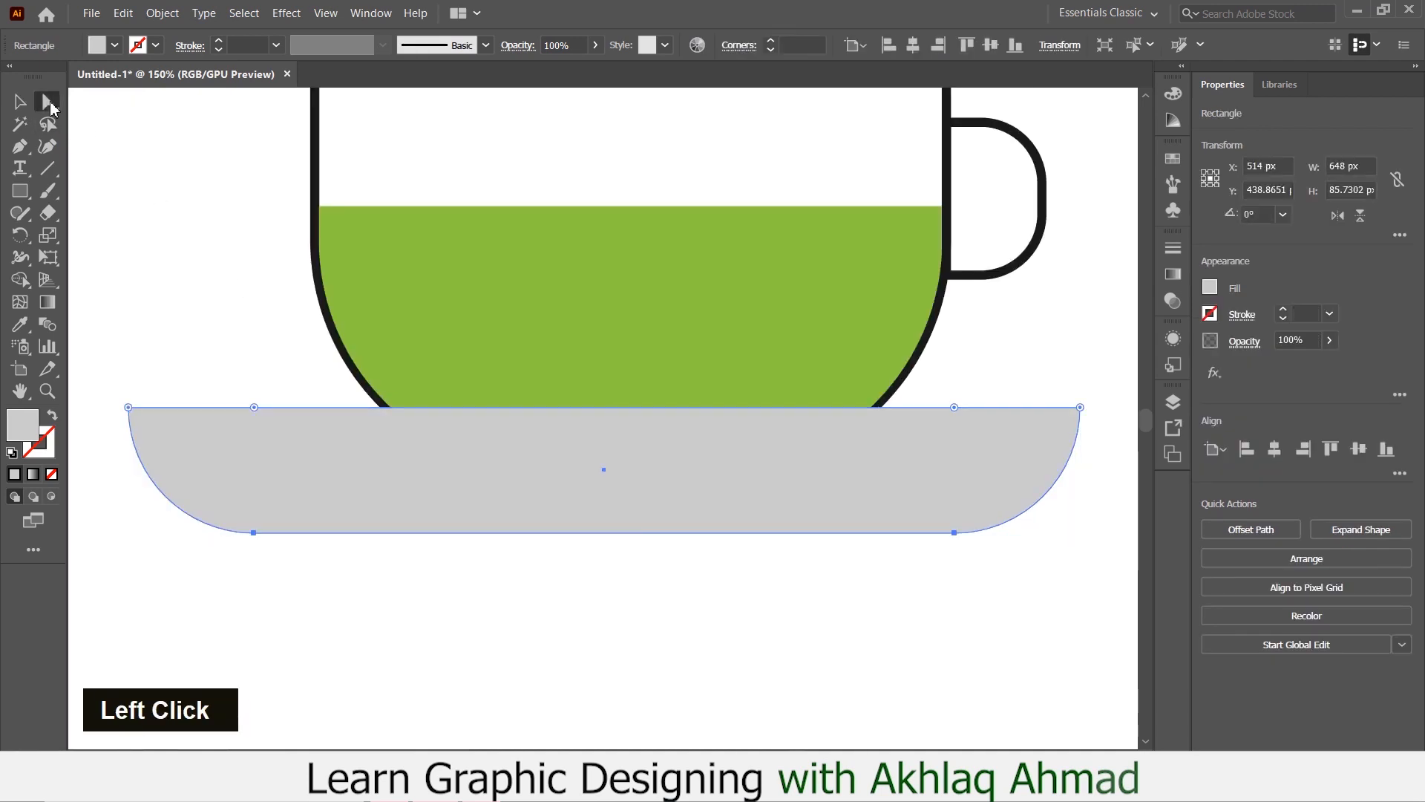
left_click(254, 533)
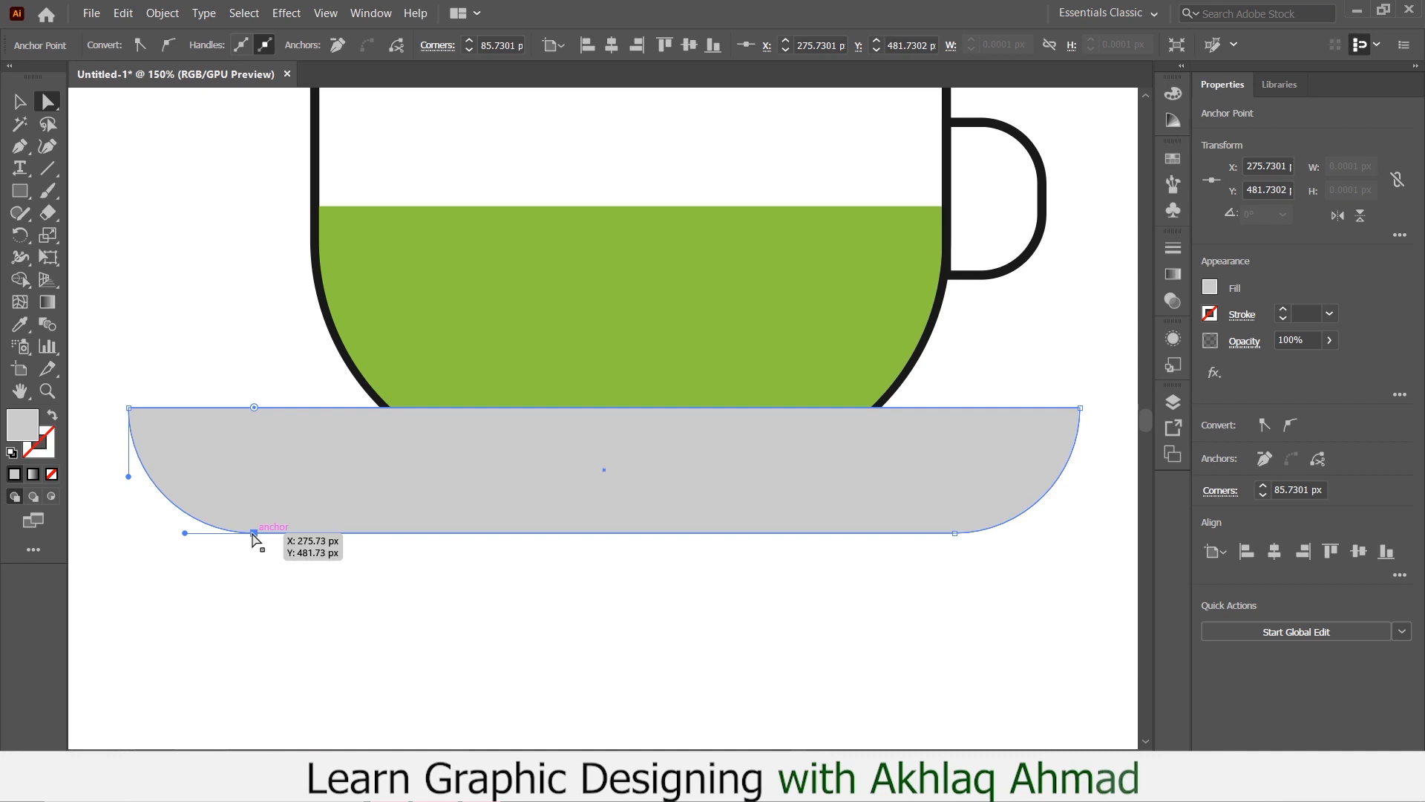
Try nudging the saucer's lower-left anchor point 4 px to the right, and undo it.
key("Right")
key("Right")
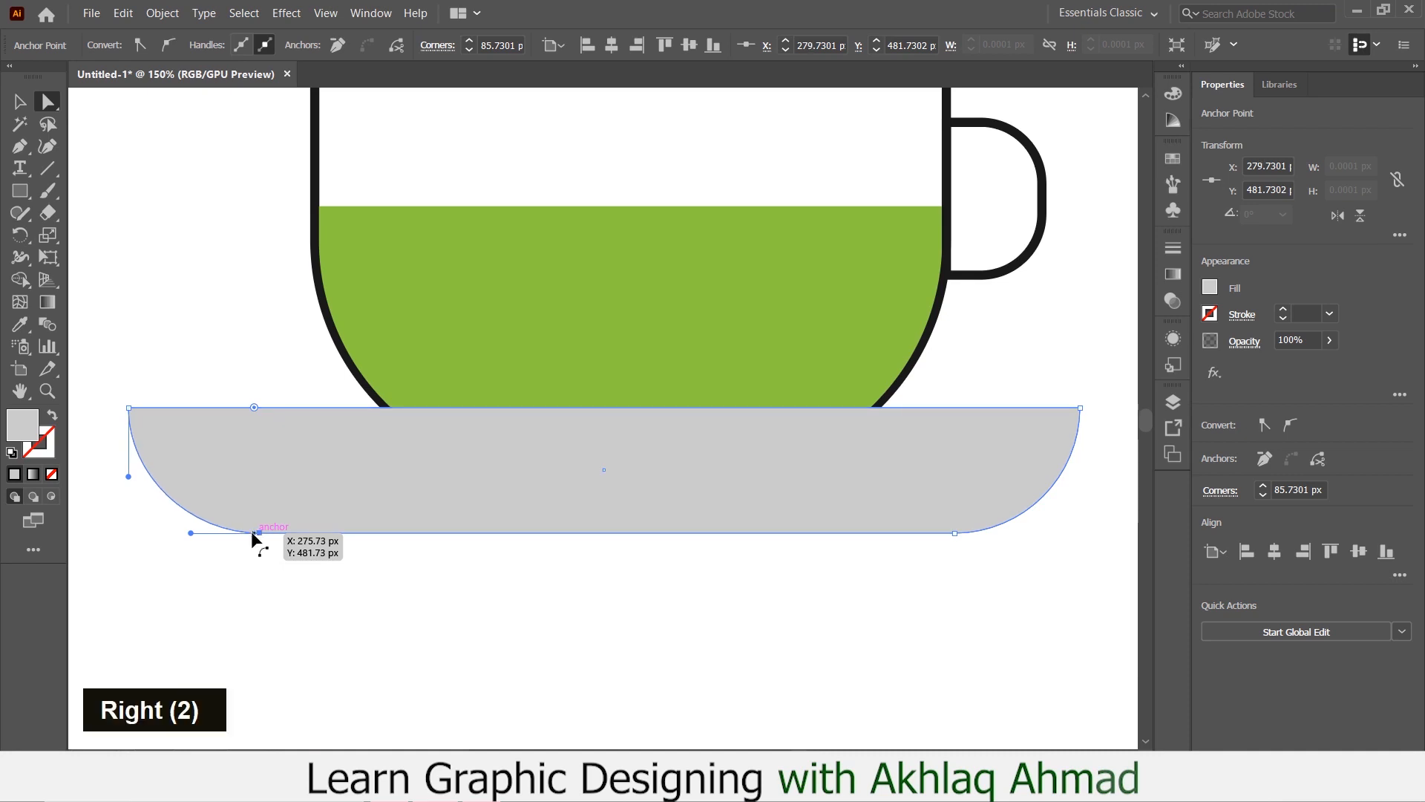
key("ctrl+z")
key("ctrl+z")
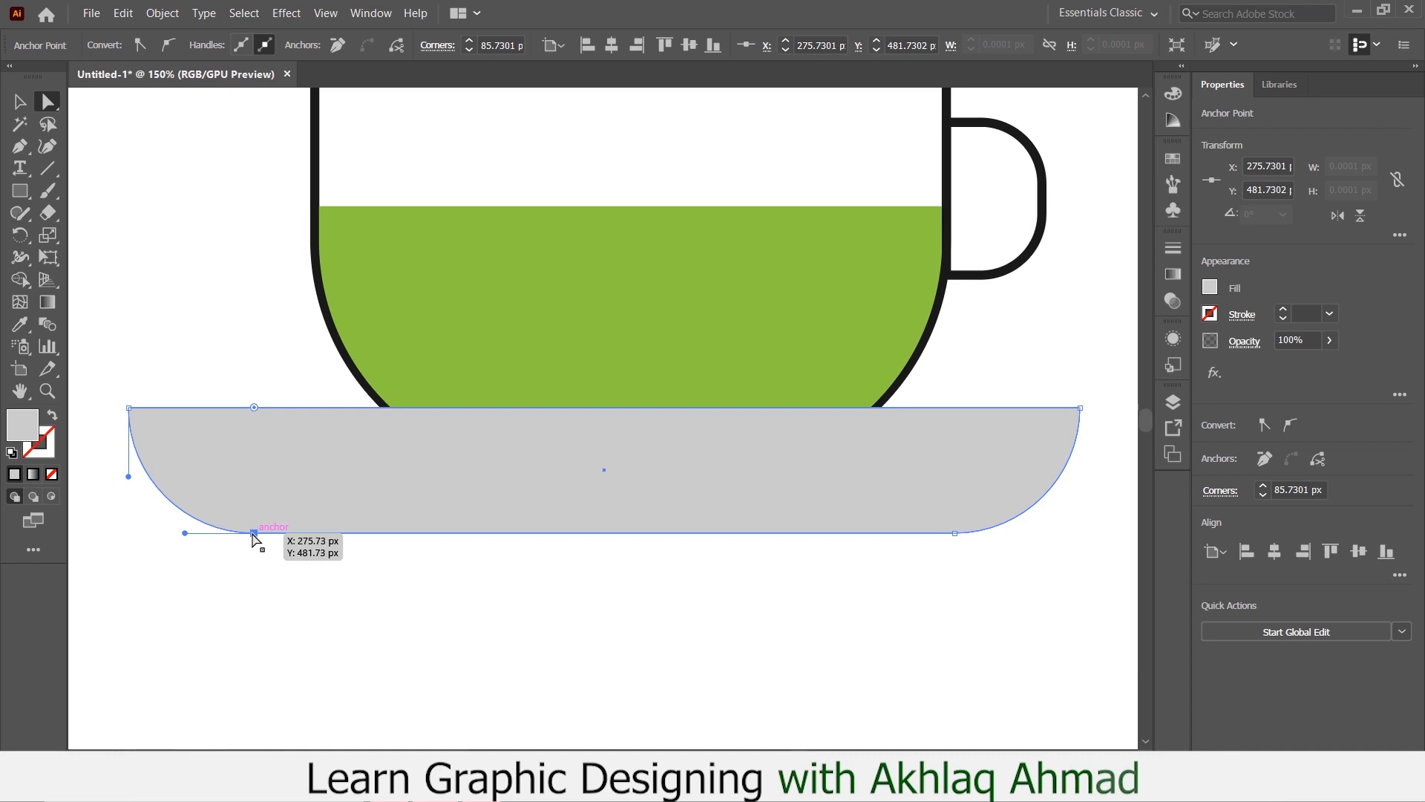
Nudge the saucer's lower-left anchor point right in 11 px steps, and undo all but the first nudge.
key("shift")
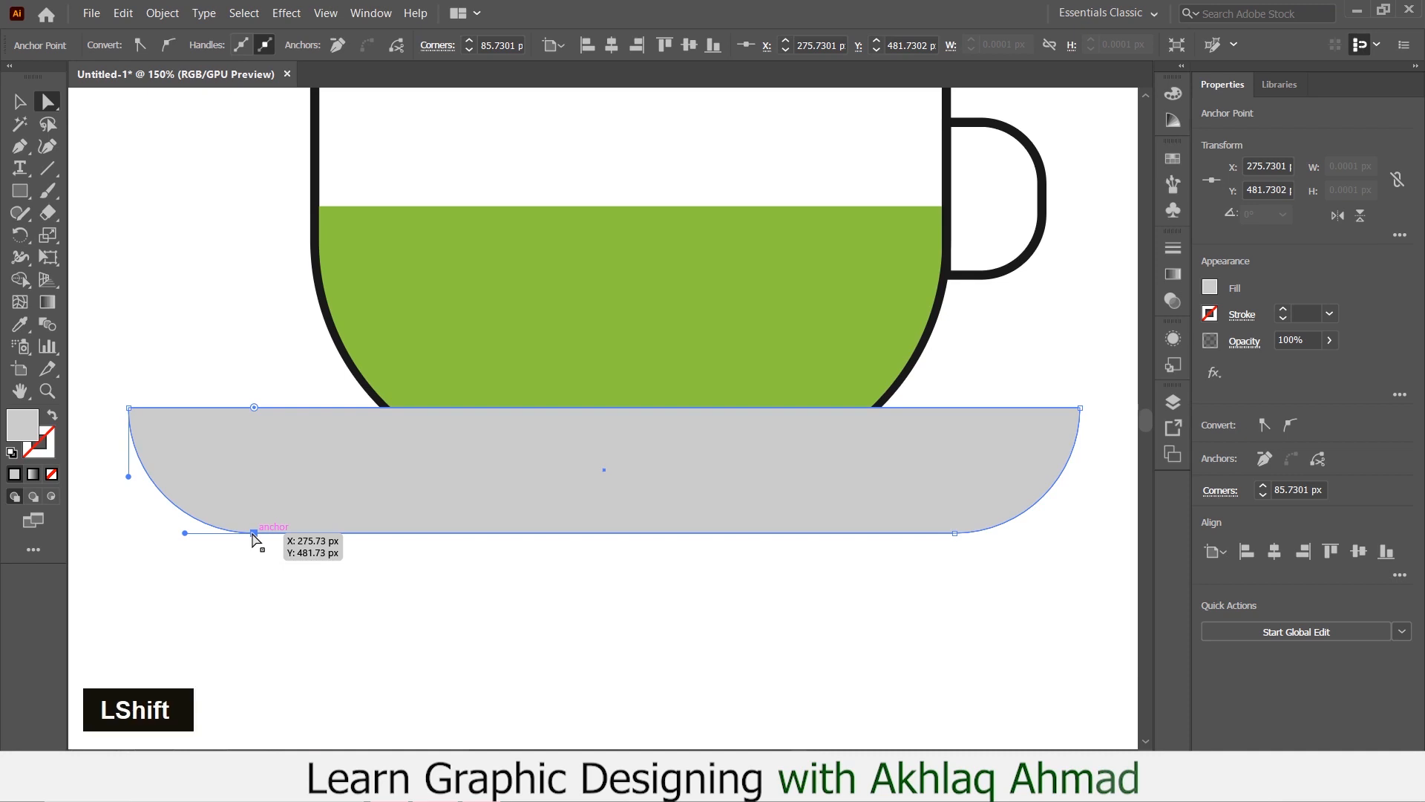
key("shift+Right")
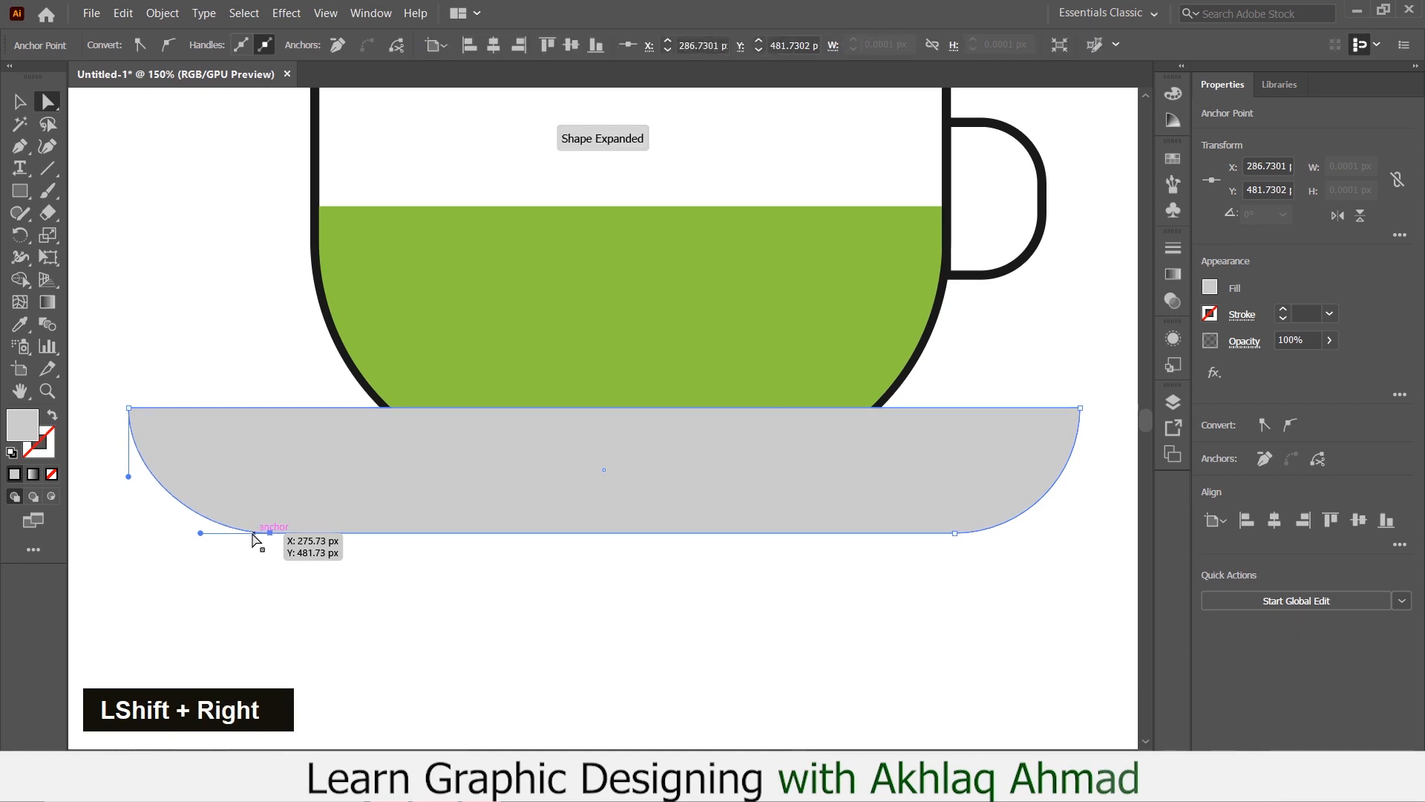
key("shift+Right")
key("shift+Right")
key("shift+Right")
key("shift+Right")
key("shift+Right")
key("shift+Right")
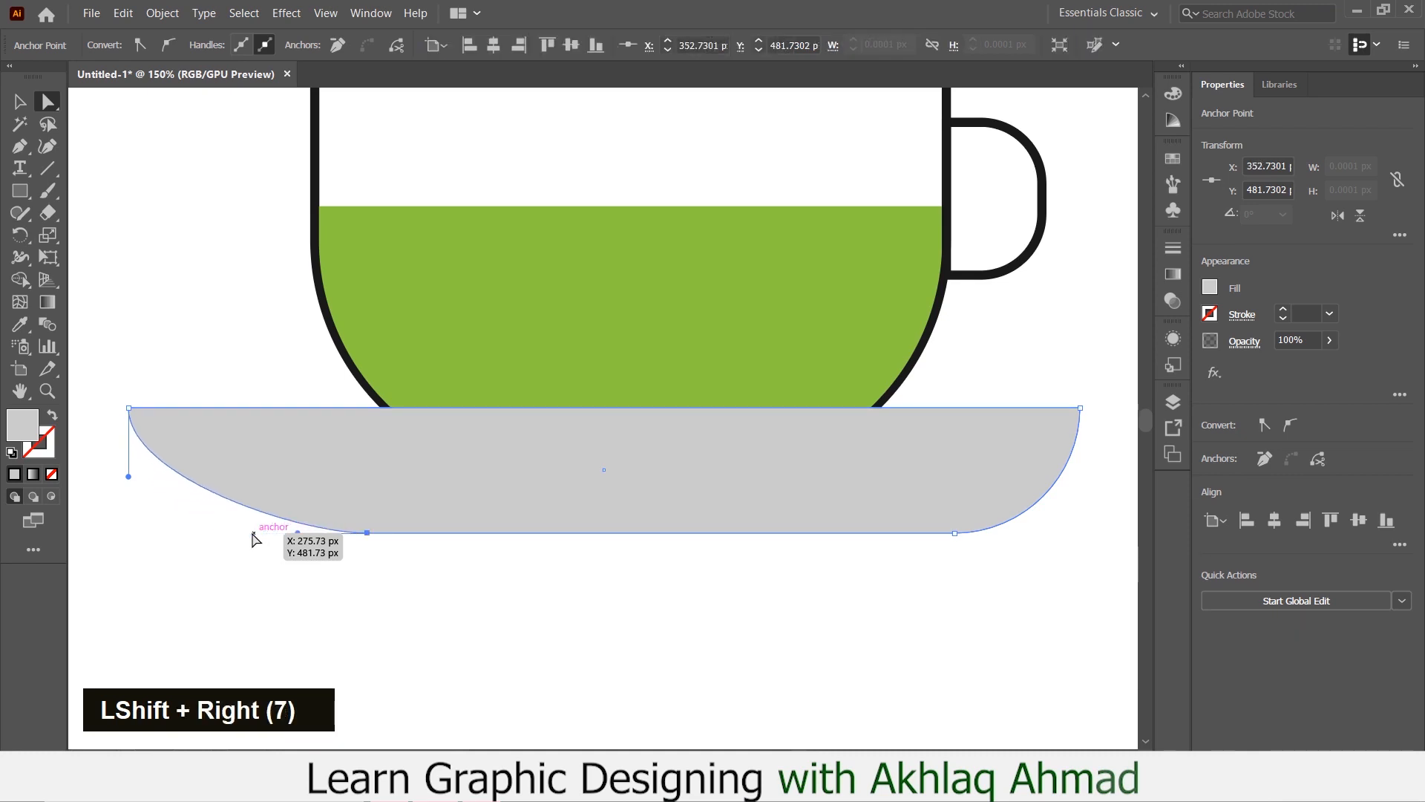
key("ctrl+z")
key("ctrl+z")
key("ctrl+z")
key("ctrl+z")
key("ctrl+z")
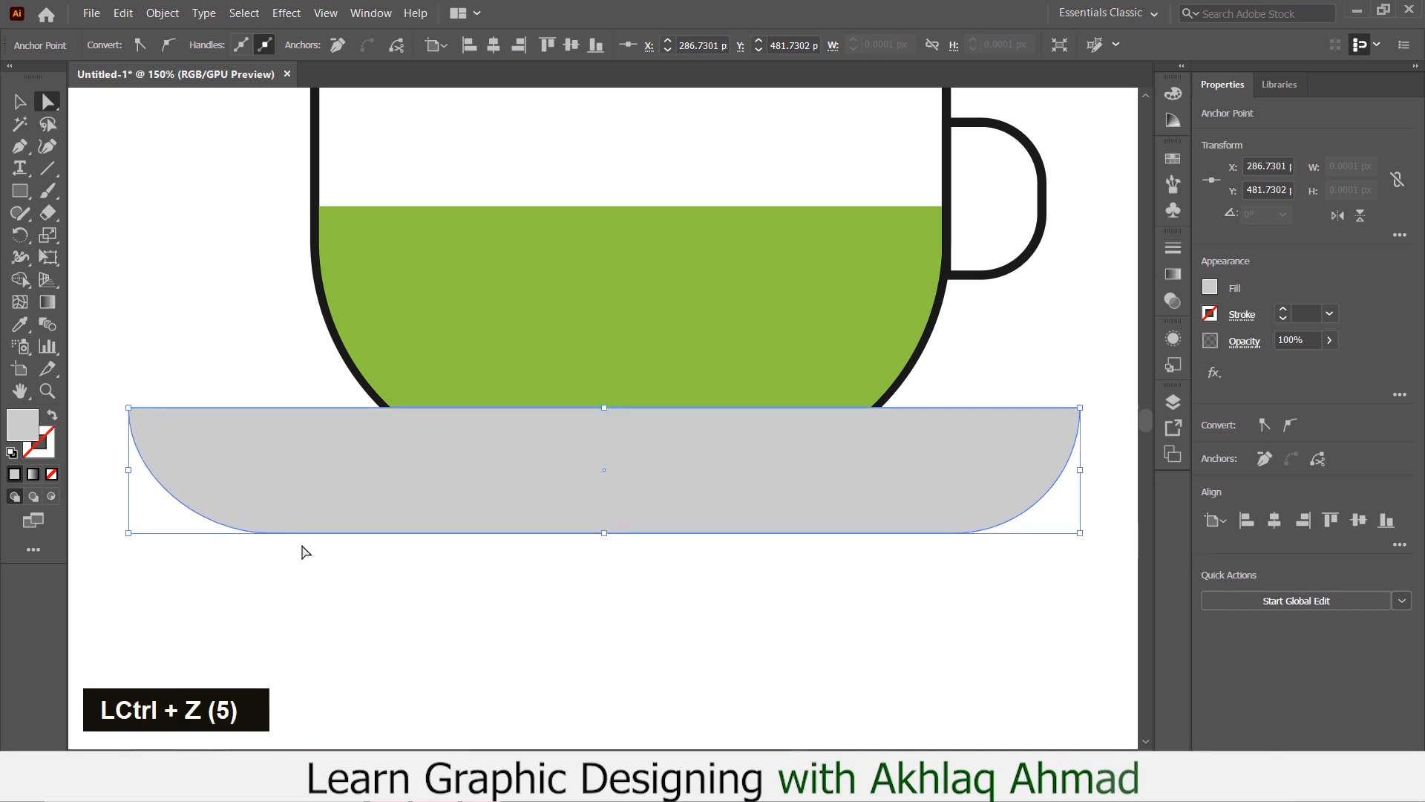
Move the saucer's lower-left anchor point another 77 px to the right to flatten the curve on that side.
left_click_drag(283, 533, 271, 539)
left_click(271, 534)
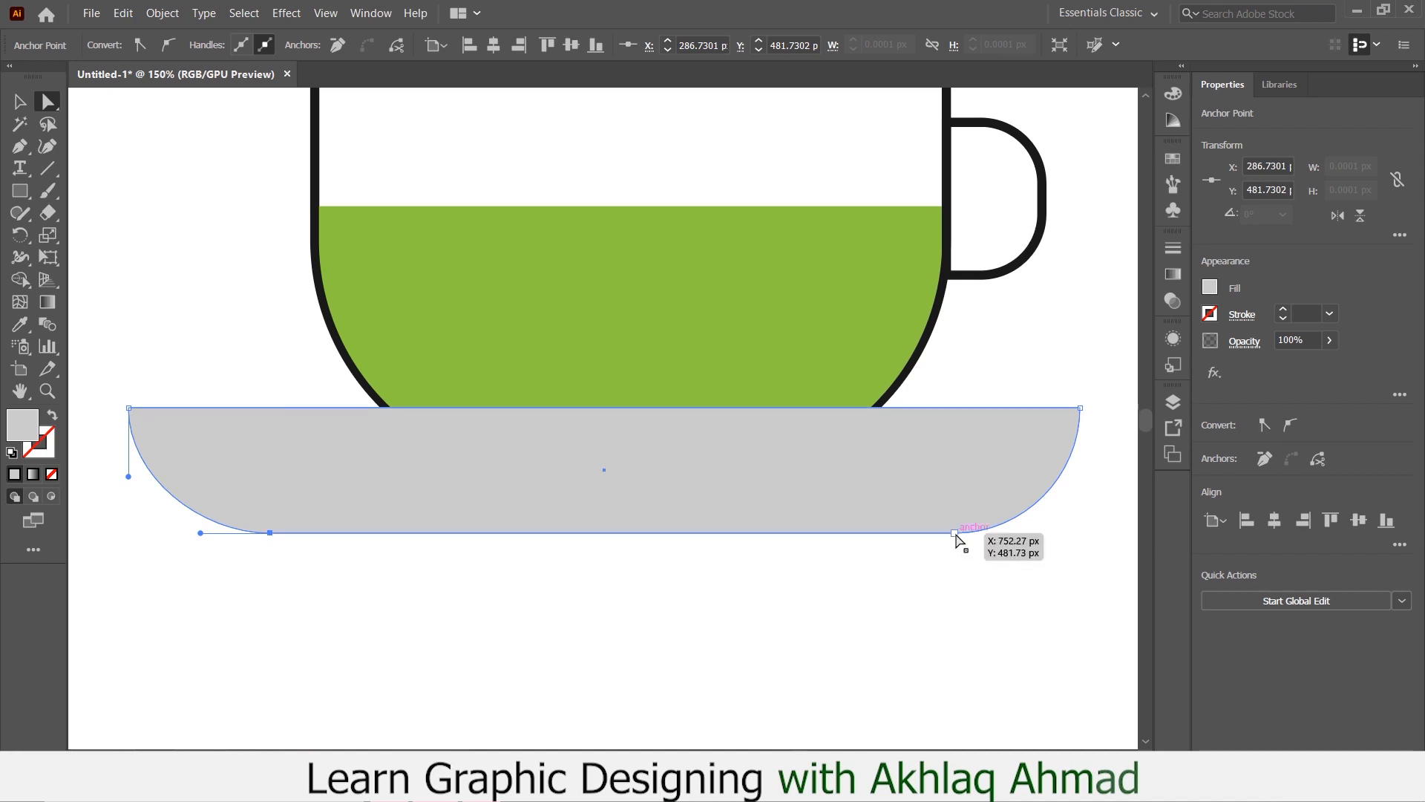
left_click(273, 536)
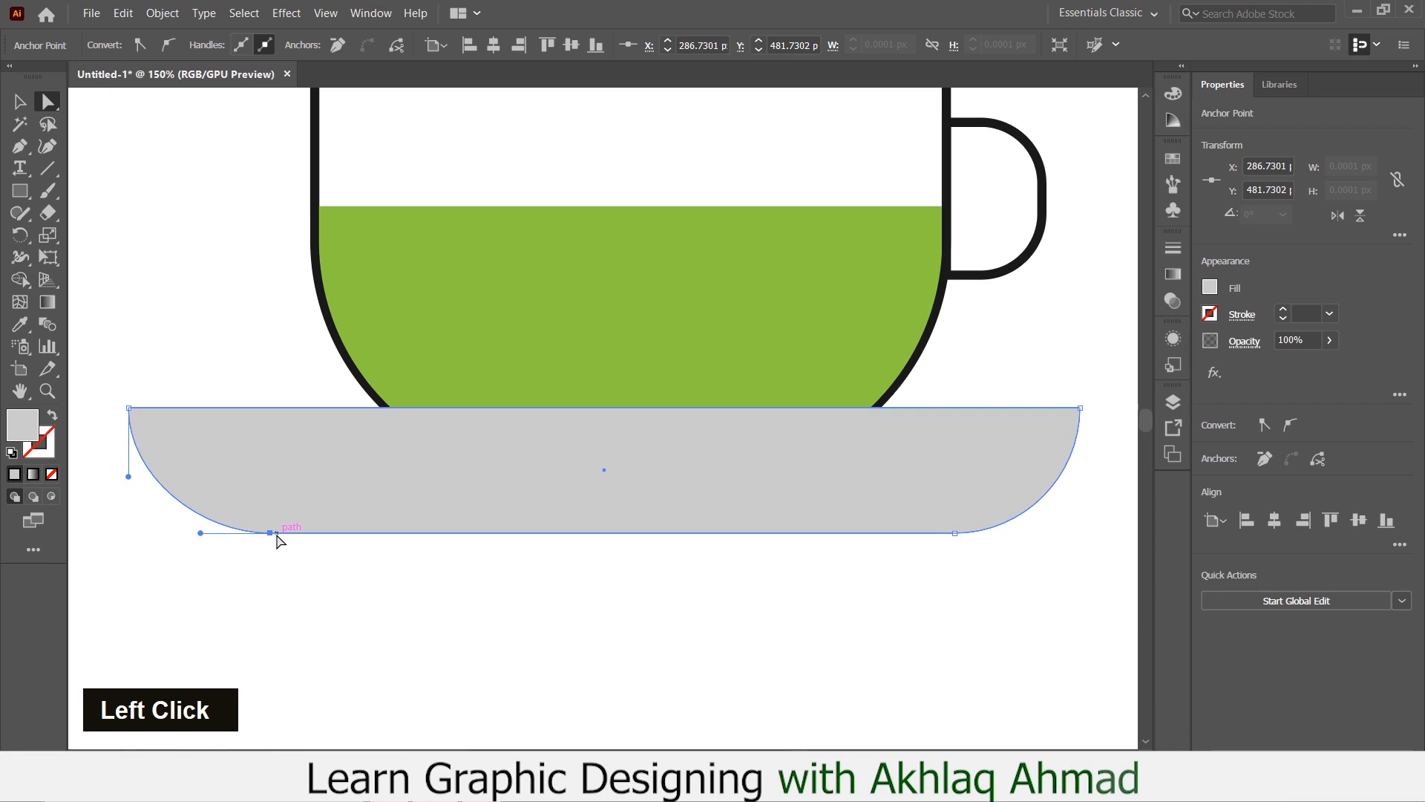
key("shift")
key("shift")
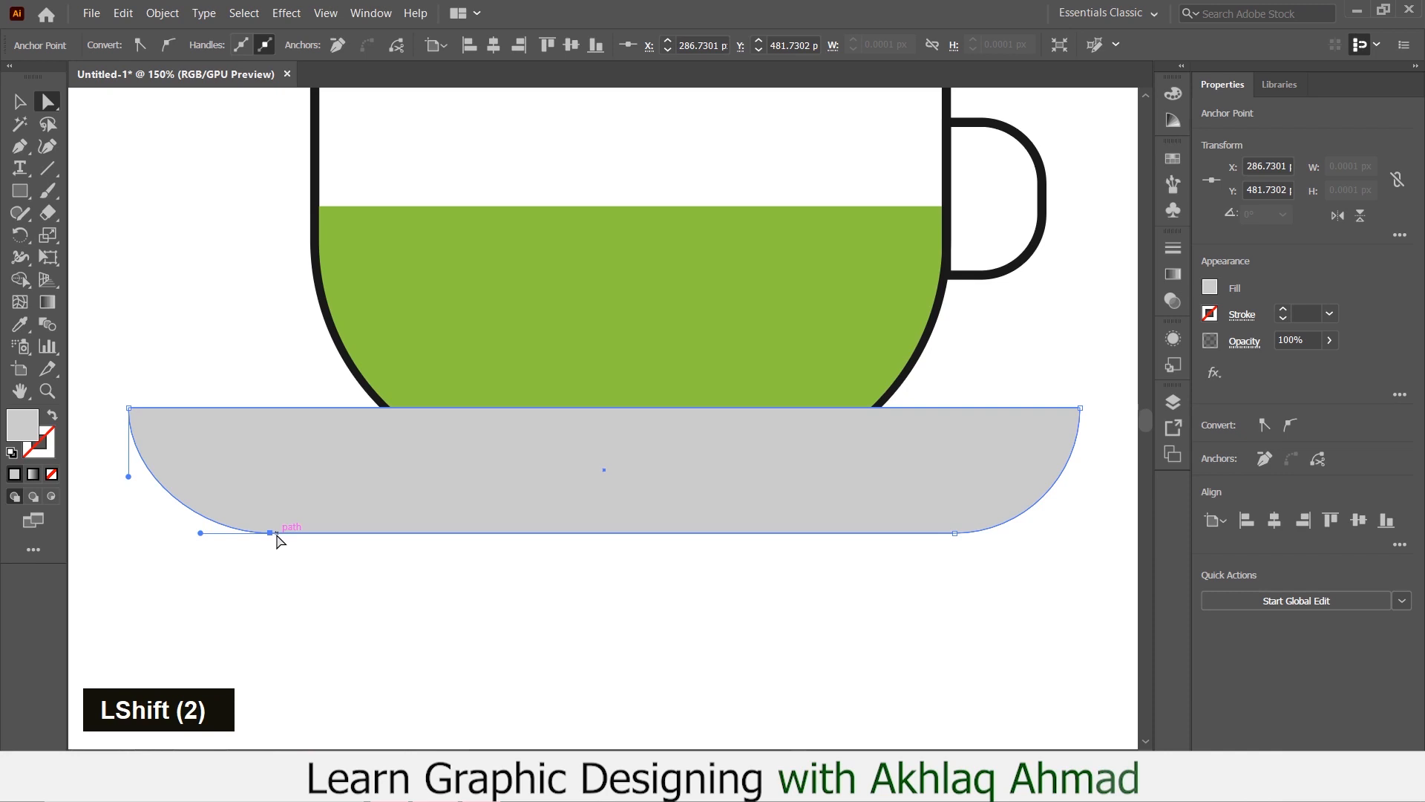
key("shift+Right")
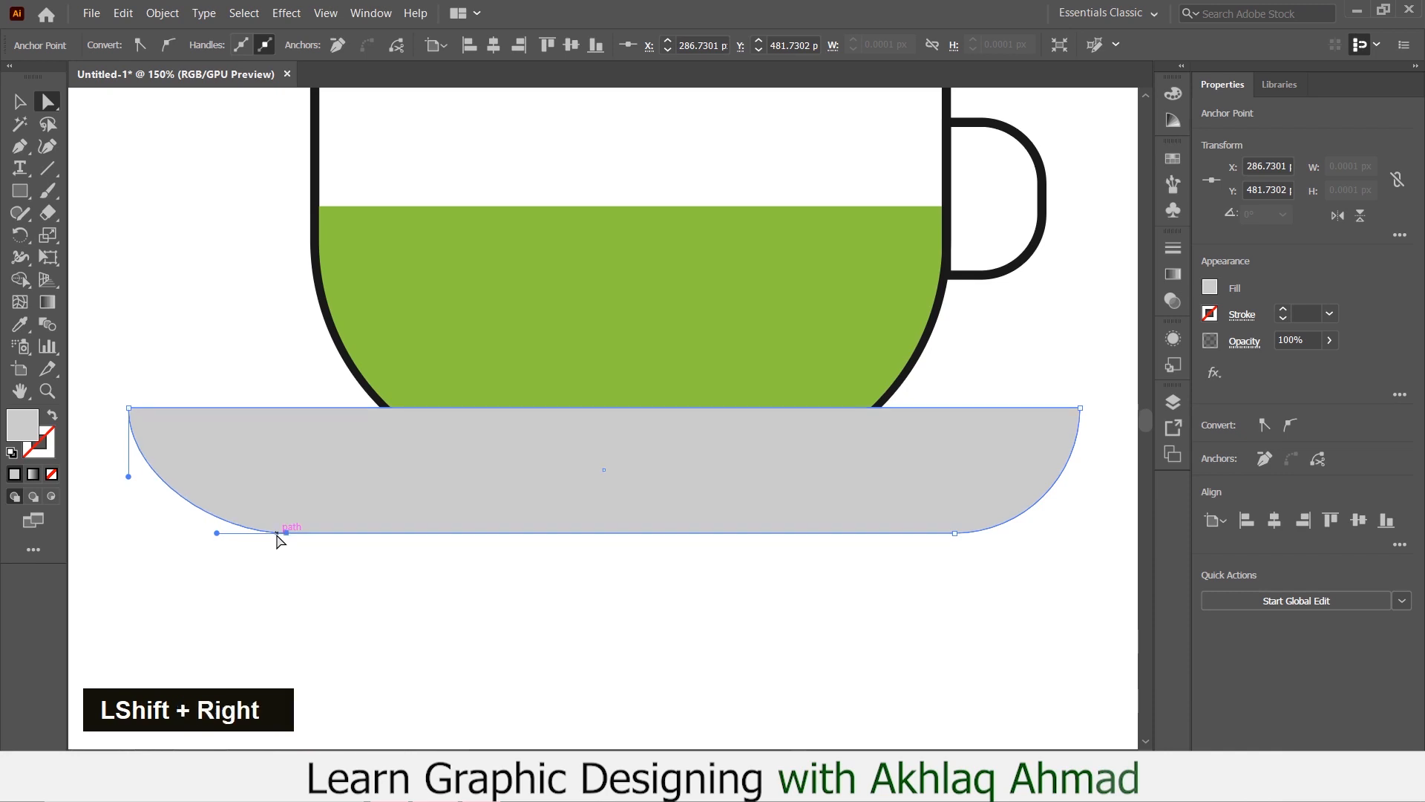
key("shift+Right")
key("shift+Right")
key("shift+Right")
key("shift+Right")
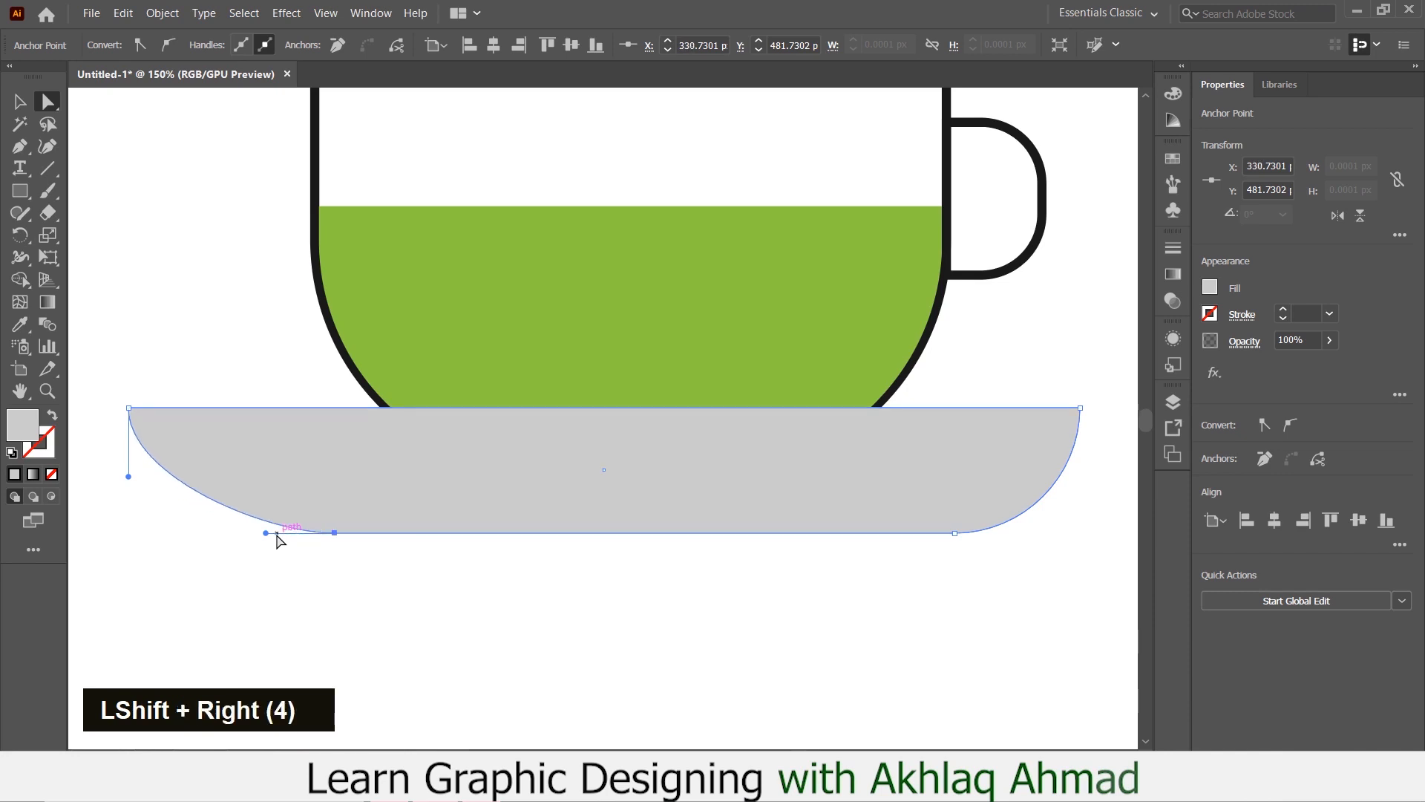
key("shift+Right")
key("shift+Right")
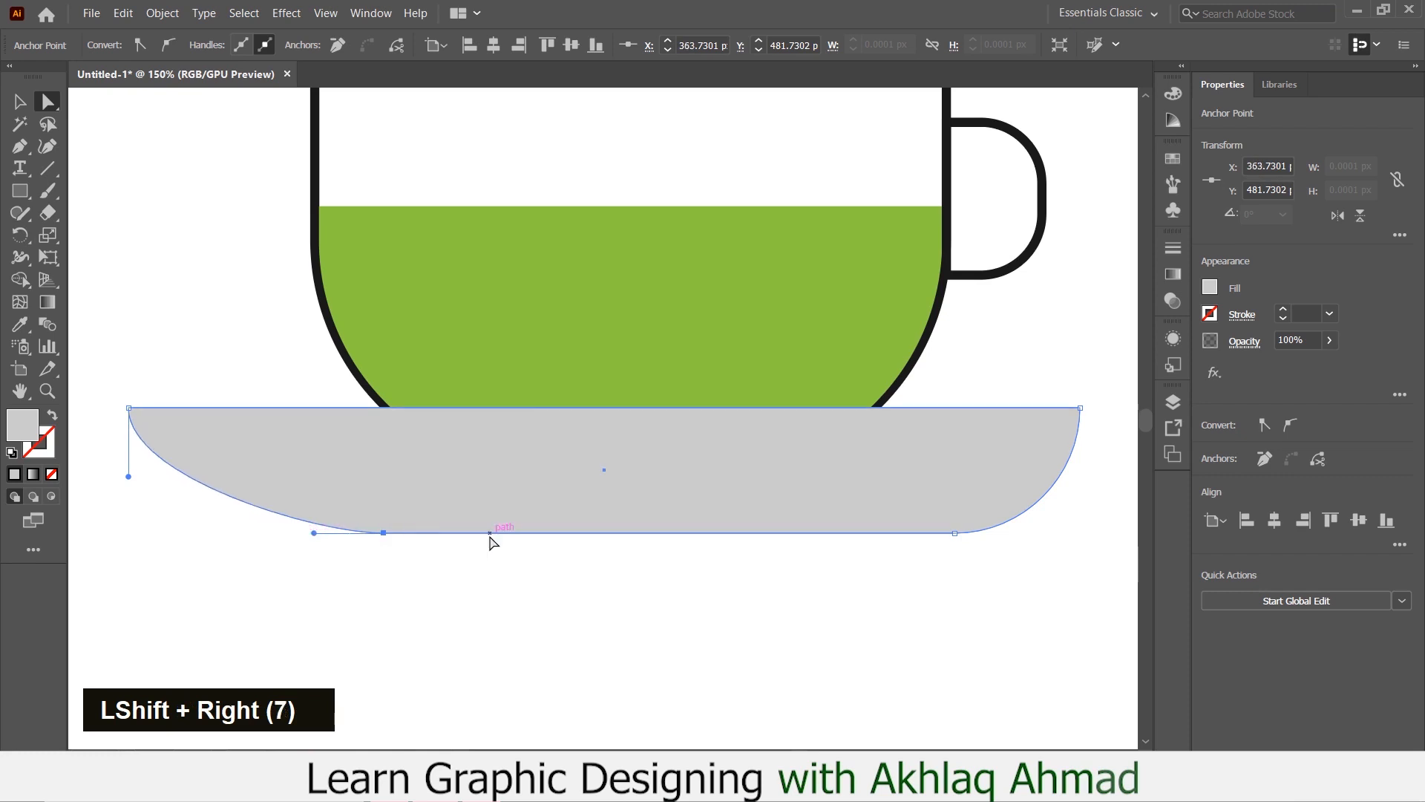
Move the saucer's lower-right anchor point 77 px to the left to flatten that curve as well, and deselect the shape.
left_click(954, 533)
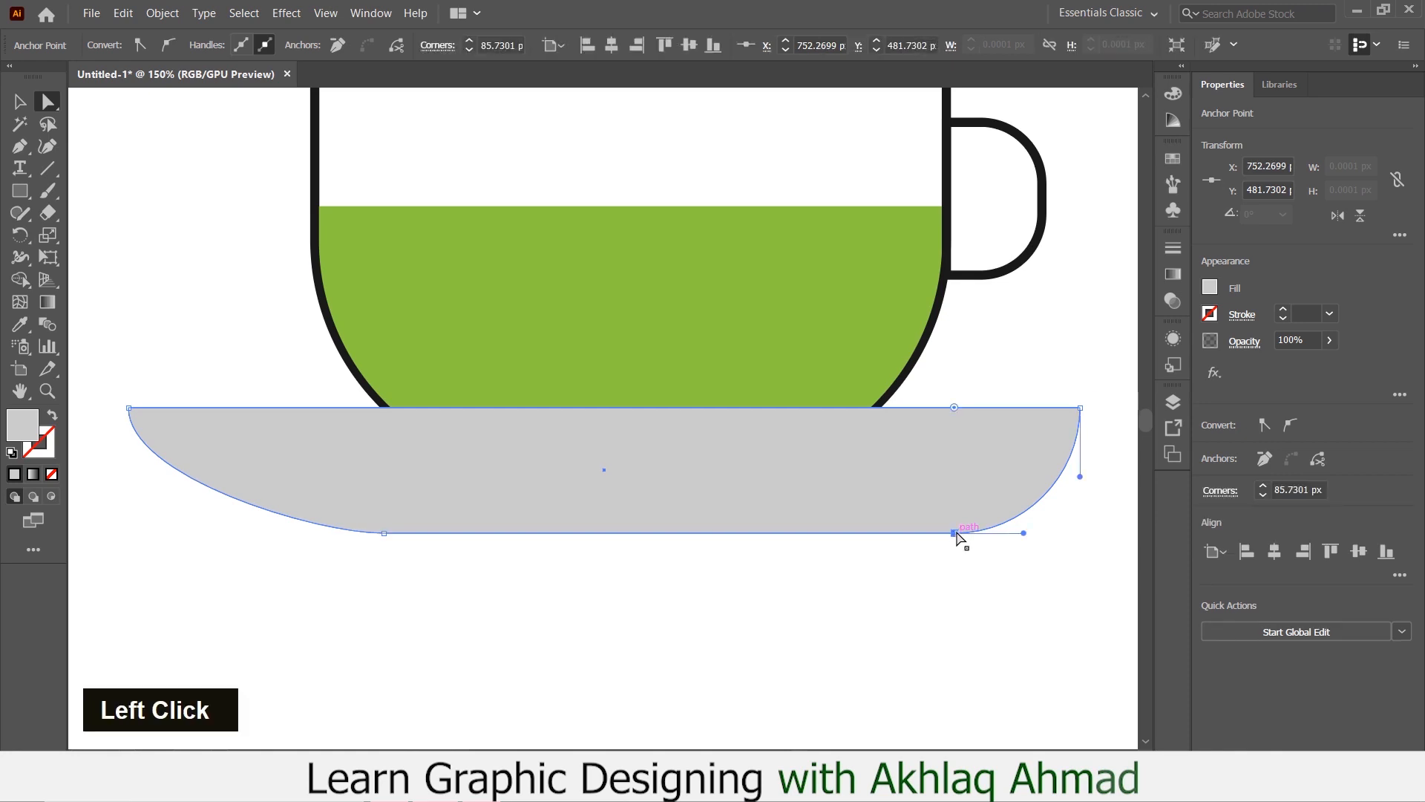
key("shift")
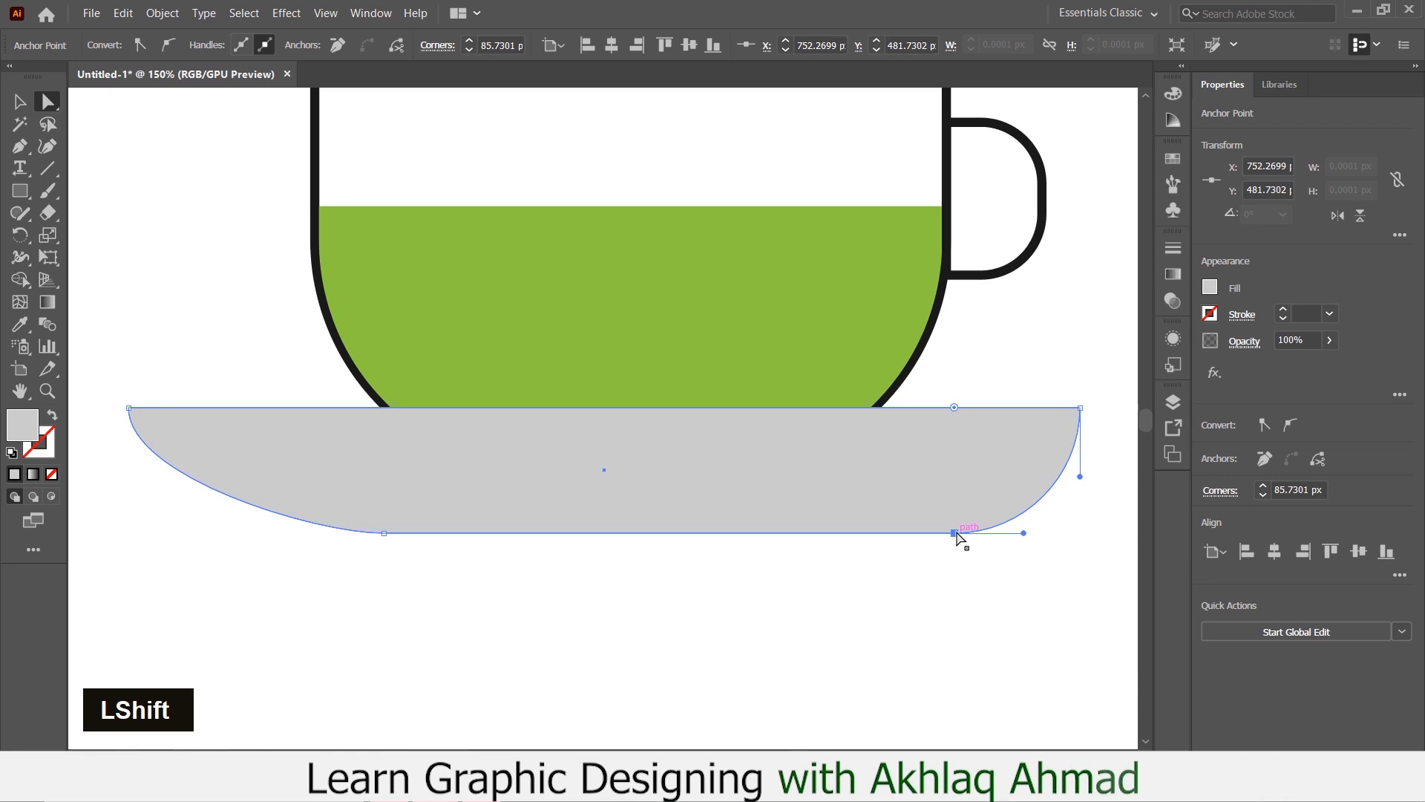
key("shift")
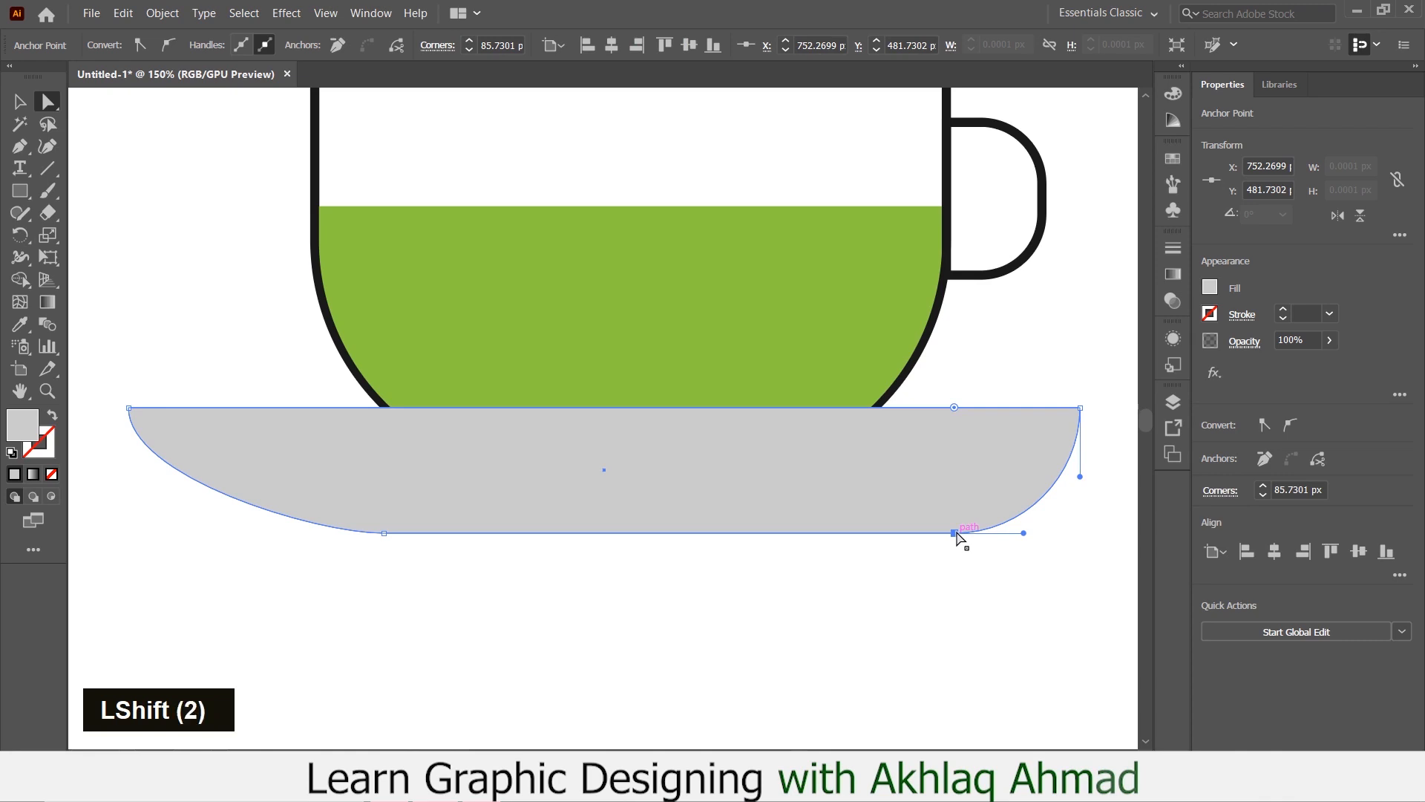
key("shift+Left")
key("shift+Left")
key("shift+Left")
key("shift+Left")
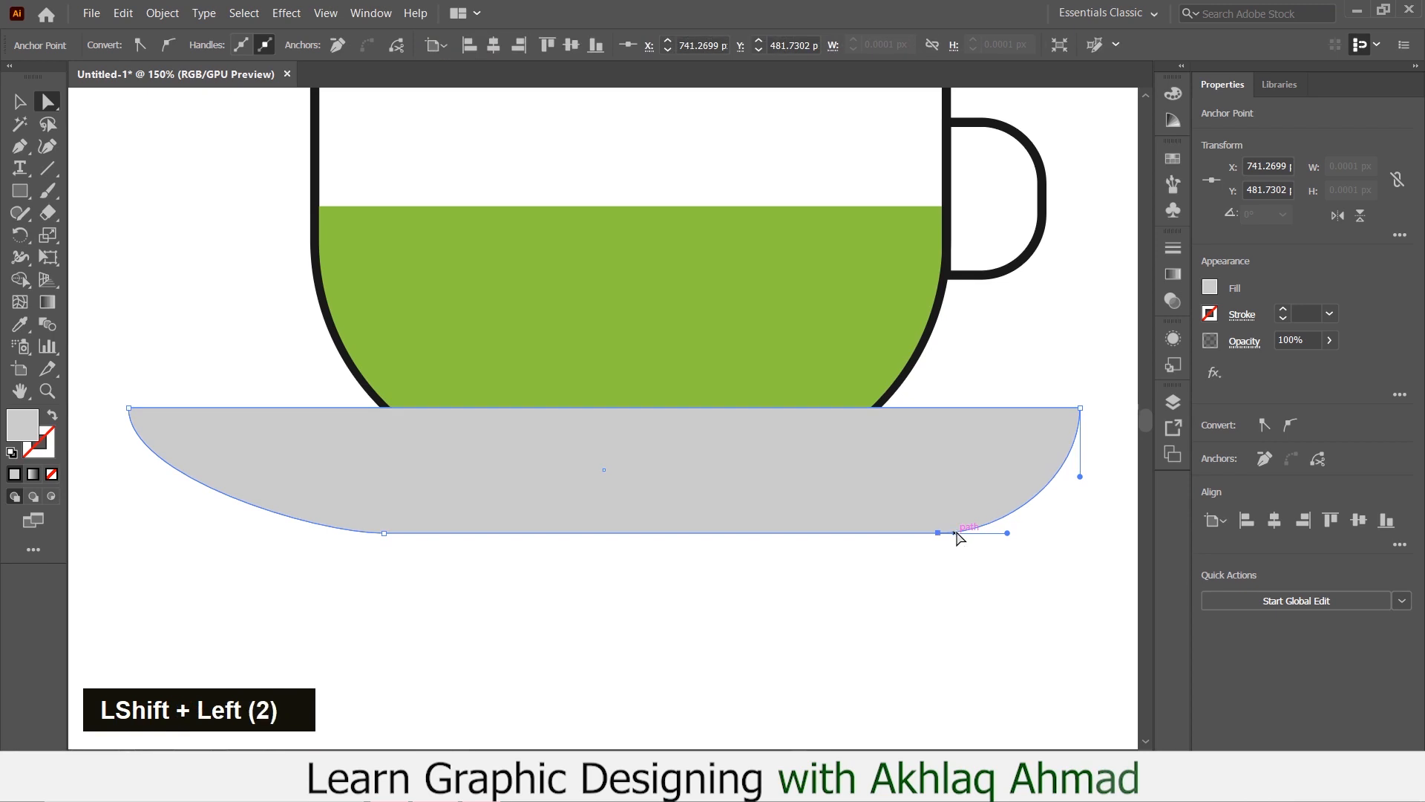
key("shift+Left")
key("shift+Left")
key("shift+Left")
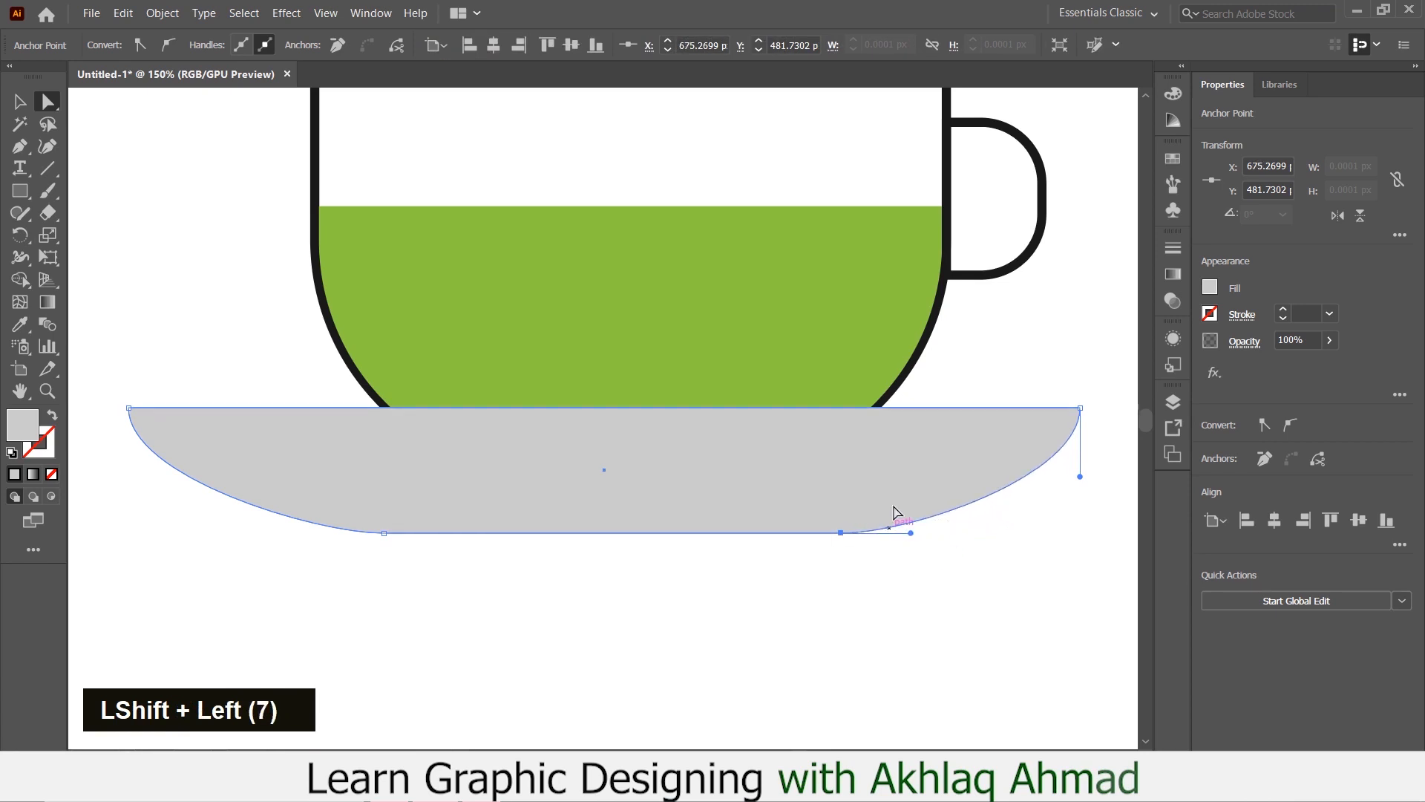
scroll(858, 526, "down", 2)
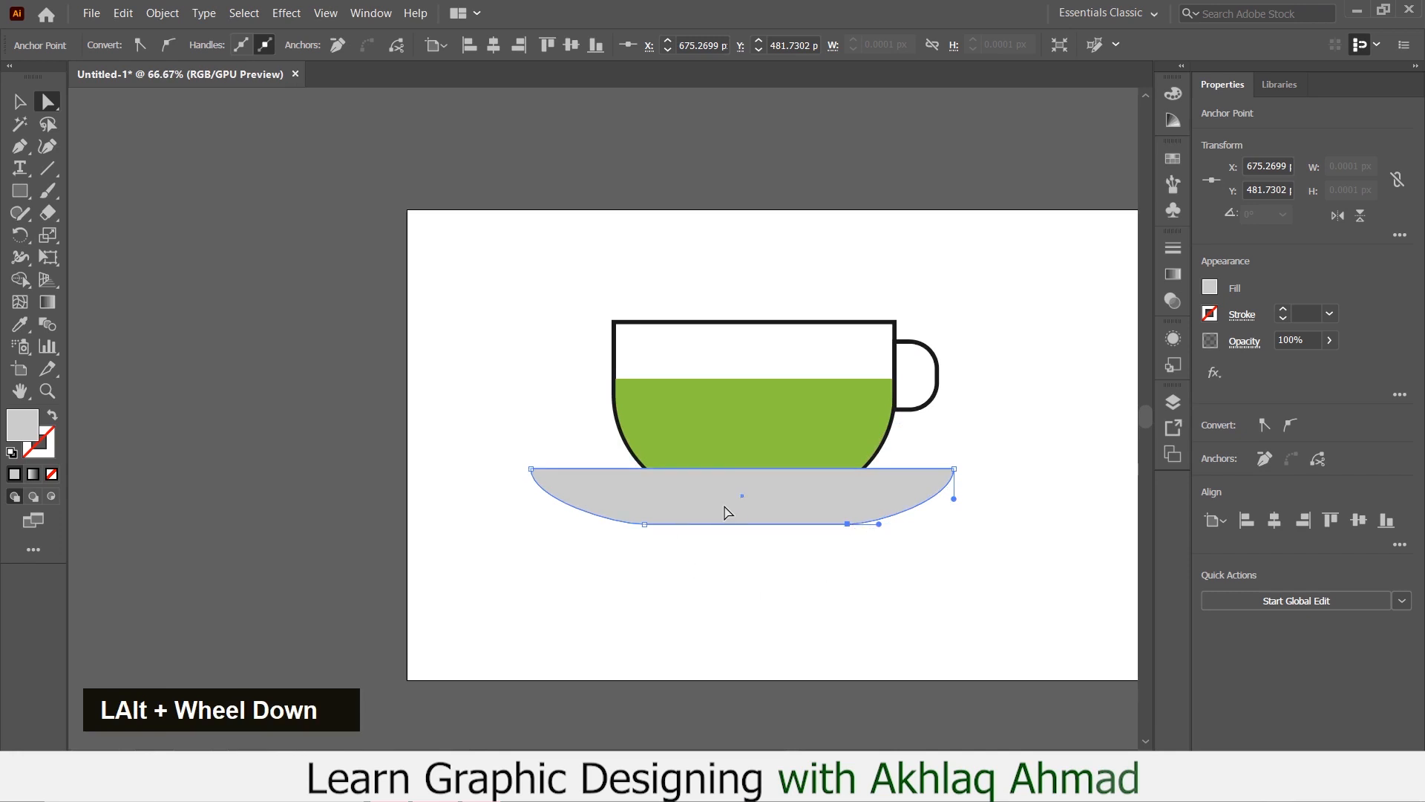
left_click(17, 103)
left_click(722, 583)
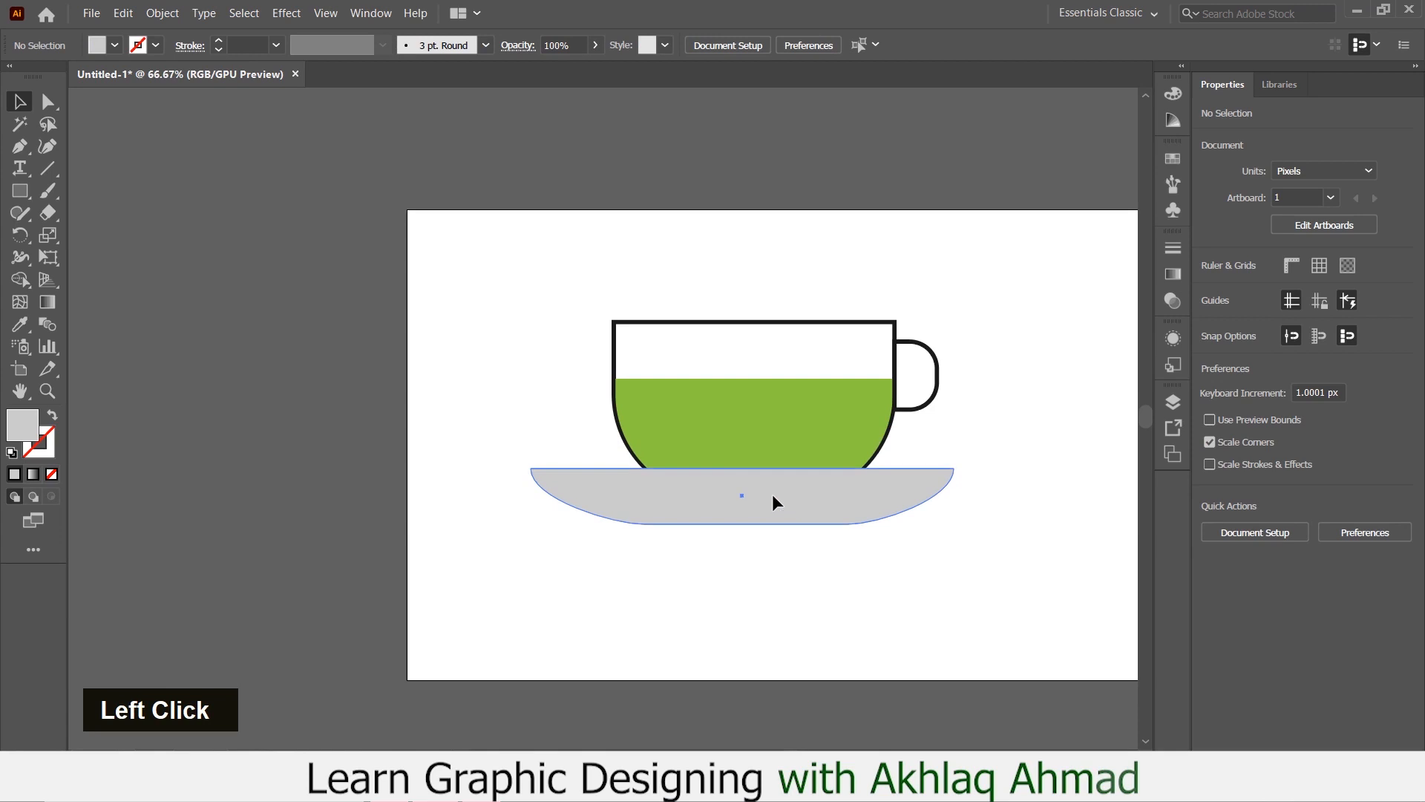
Lower the saucer's top edge slightly to make the saucer shallower, and deselect it.
left_click(745, 476)
scroll(749, 482, "up", 1, "alt")
left_click_drag(741, 463, 741, 471)
scroll(772, 578, "down", 1, "alt")
left_click(790, 607)
scroll(790, 607, "up", 1)
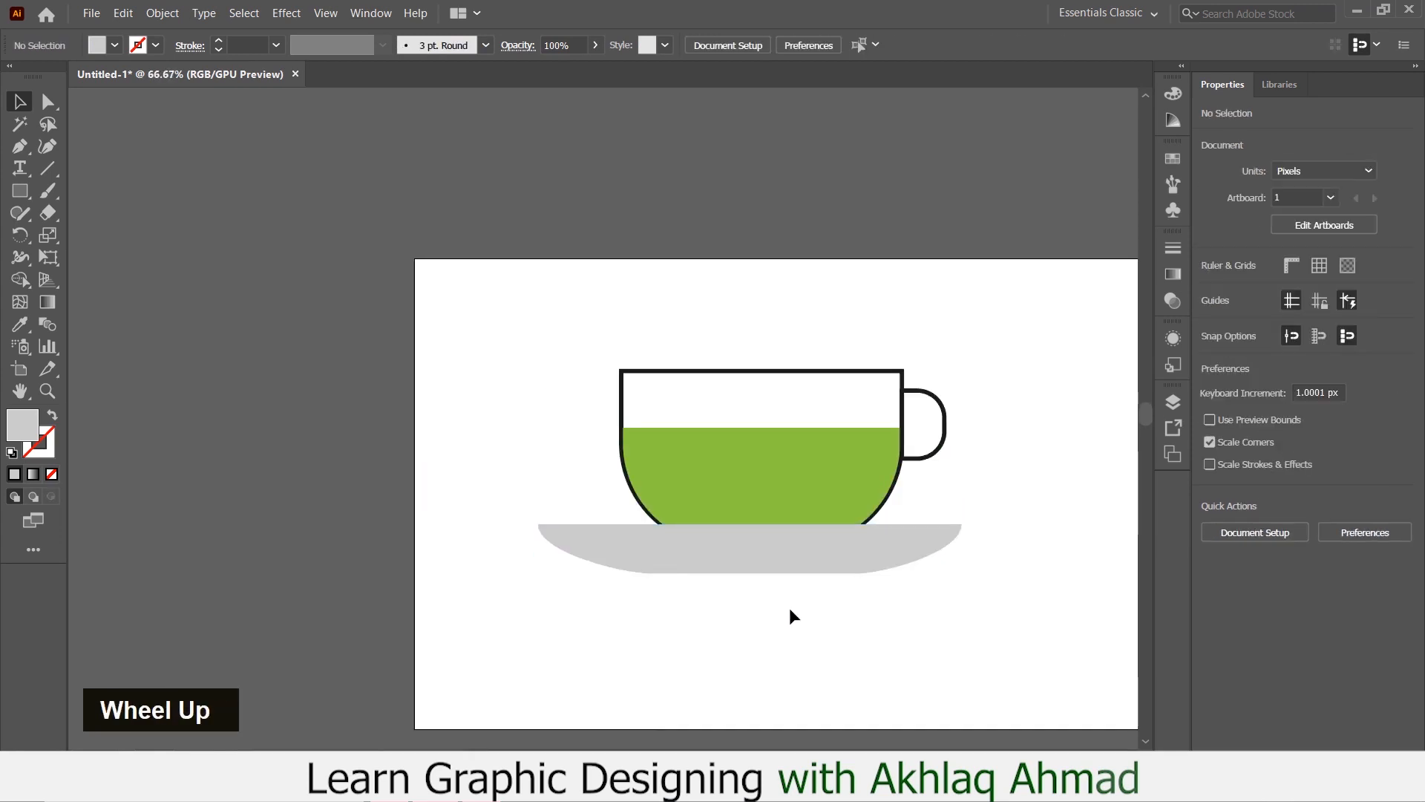
Select the whole cup and saucer drawing, move it down and to the right into the artboard's lower part, and deselect it.
scroll(627, 492, "down", 1, "alt")
left_click_drag(542, 401, 944, 596)
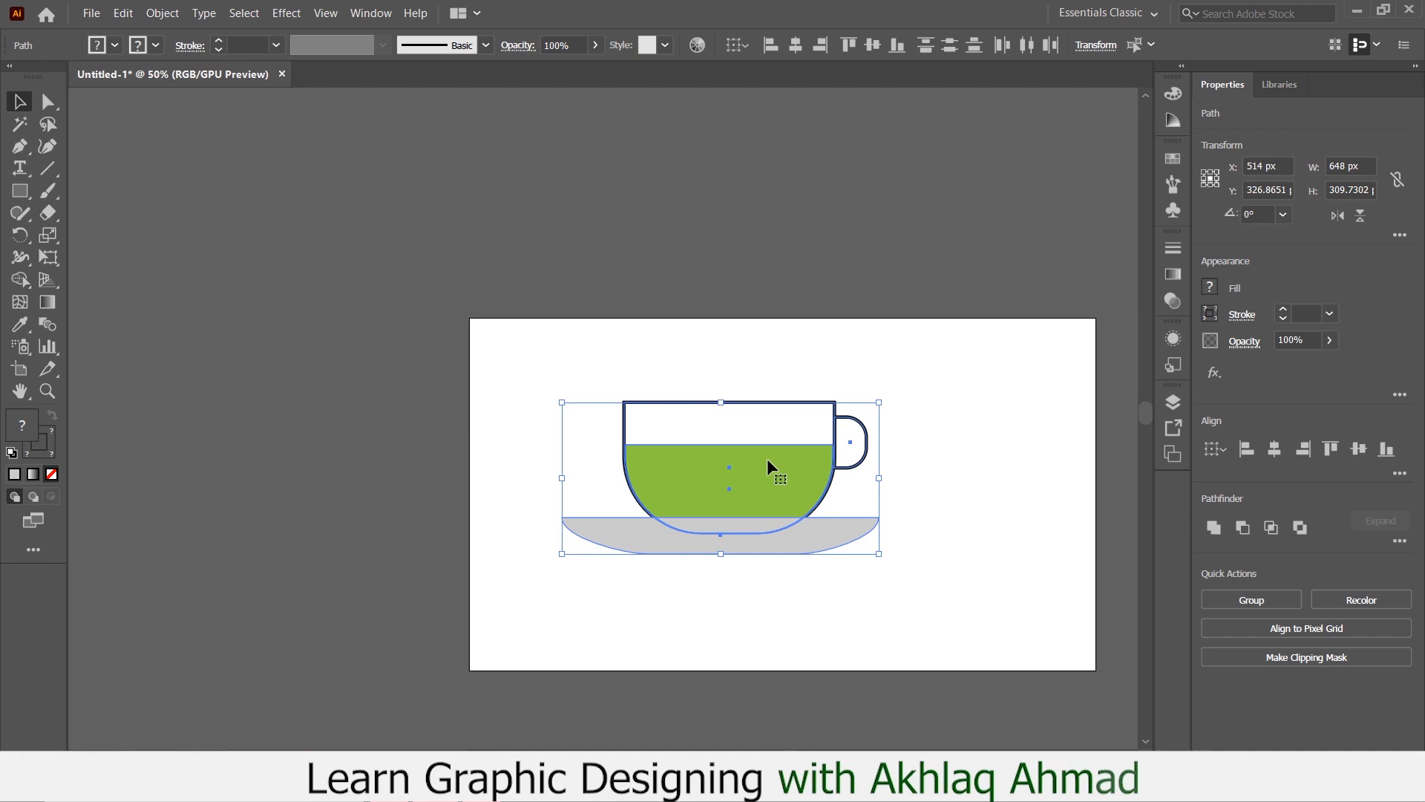
left_click_drag(768, 459, 851, 570)
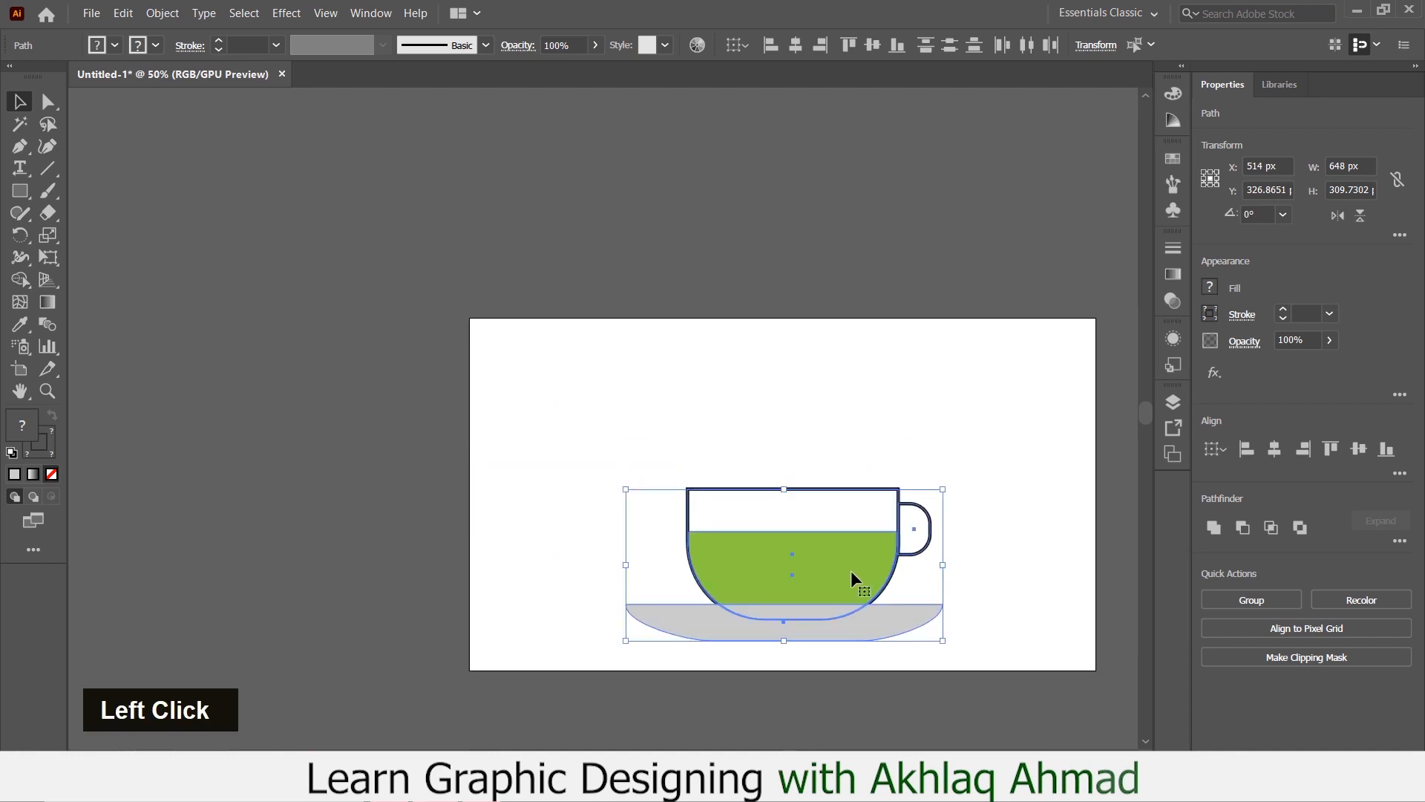
left_click(1031, 497)
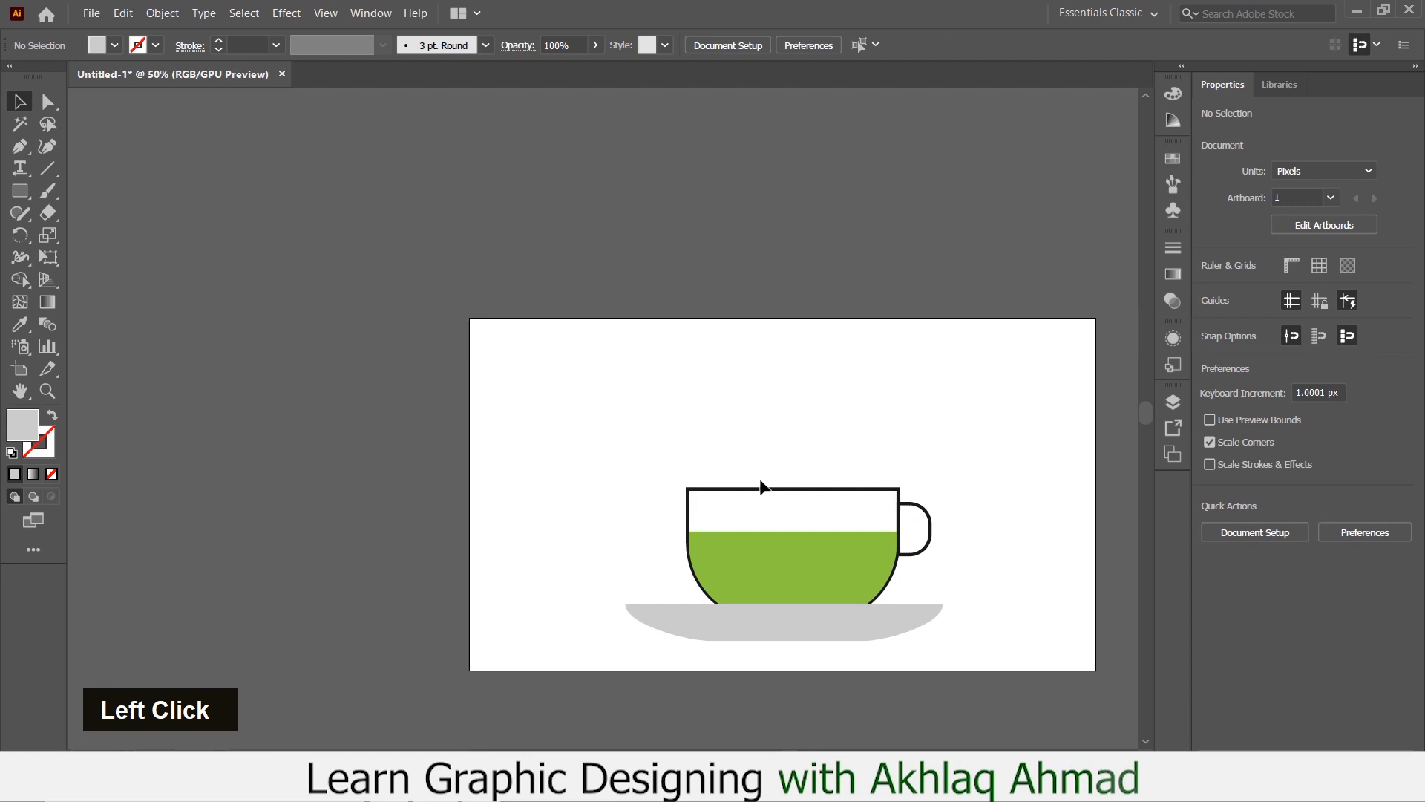
Duplicate the cup handle above the cup and cut the copy's path at both corner anchor points of its straight side.
scroll(925, 523, "up", 3, "alt")
left_click_drag(928, 527, 684, 289)
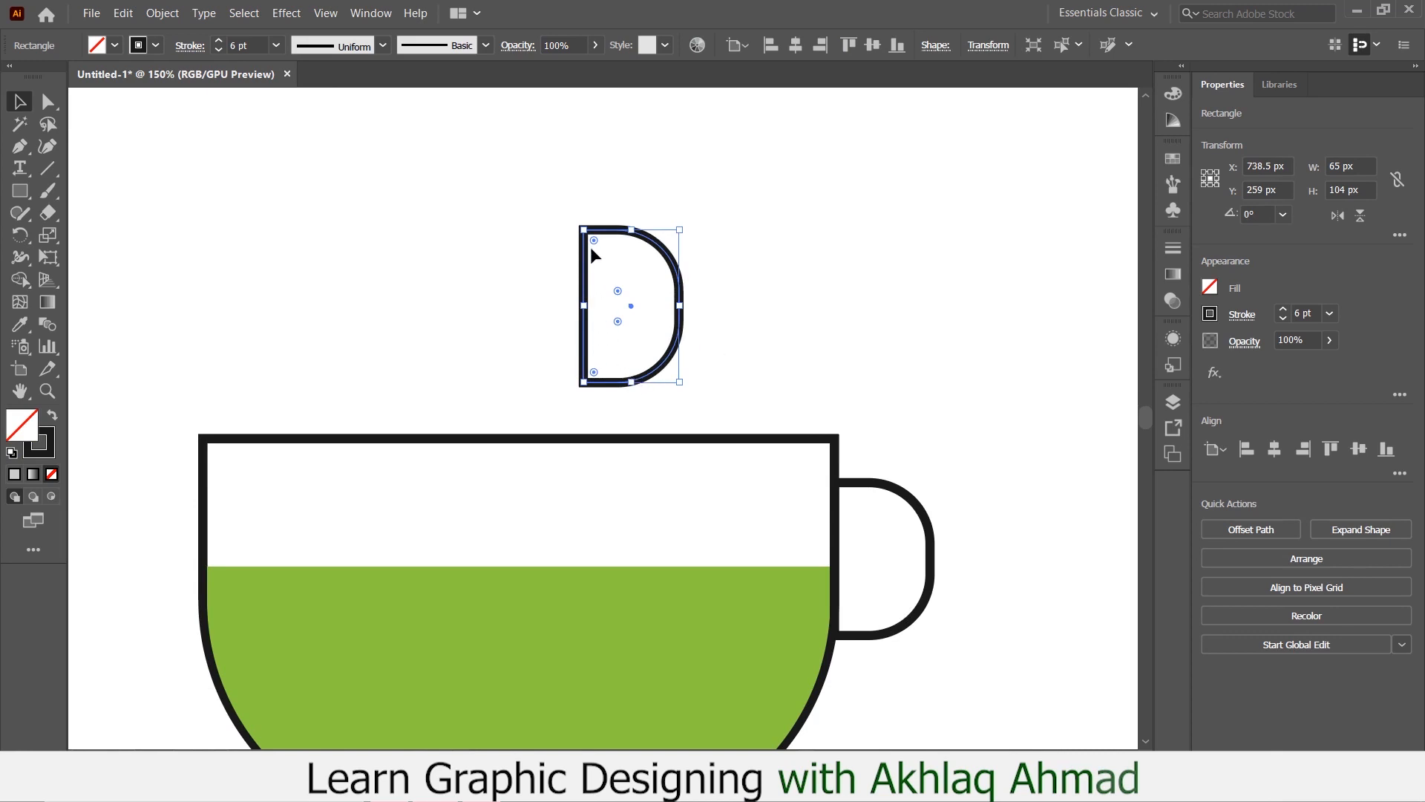
left_click(49, 104)
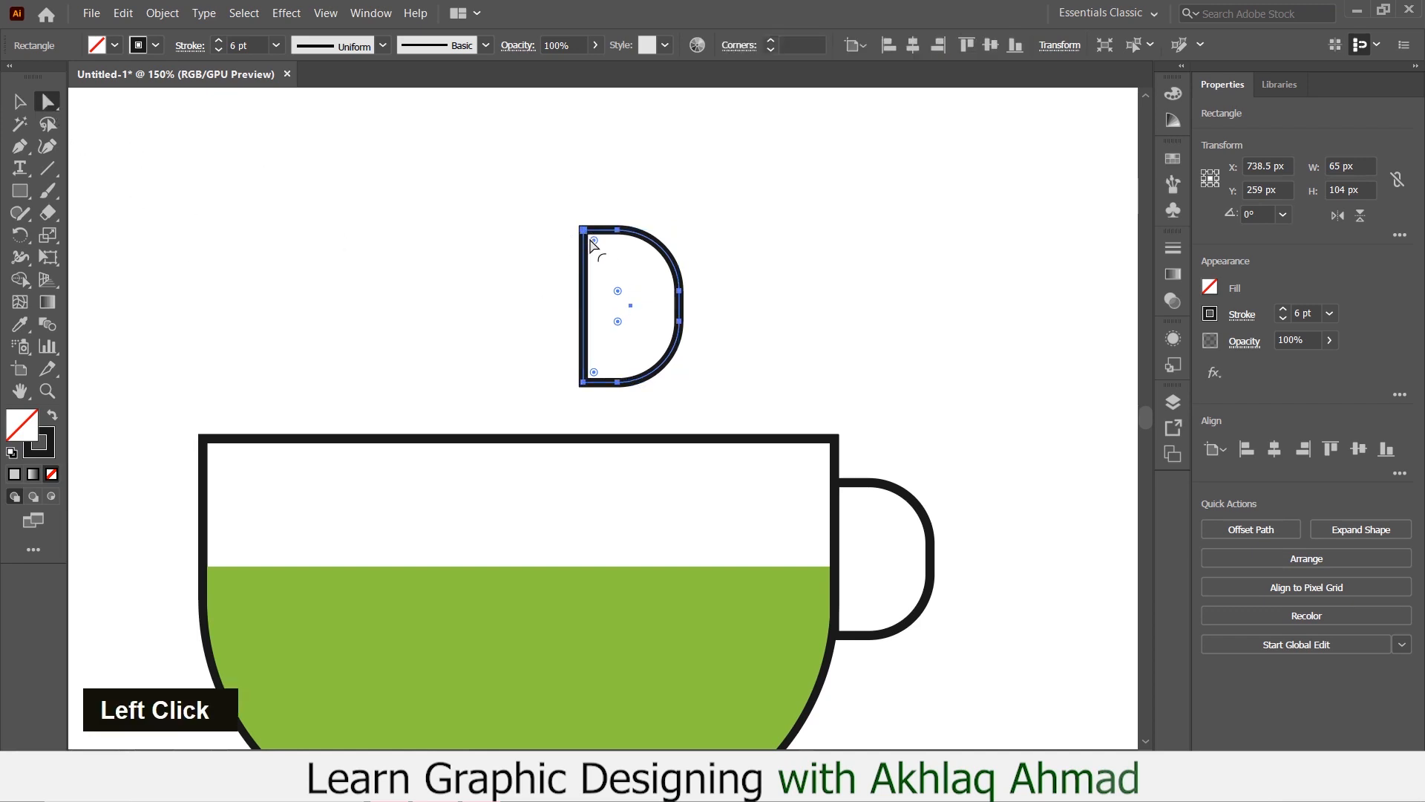
left_click(583, 230)
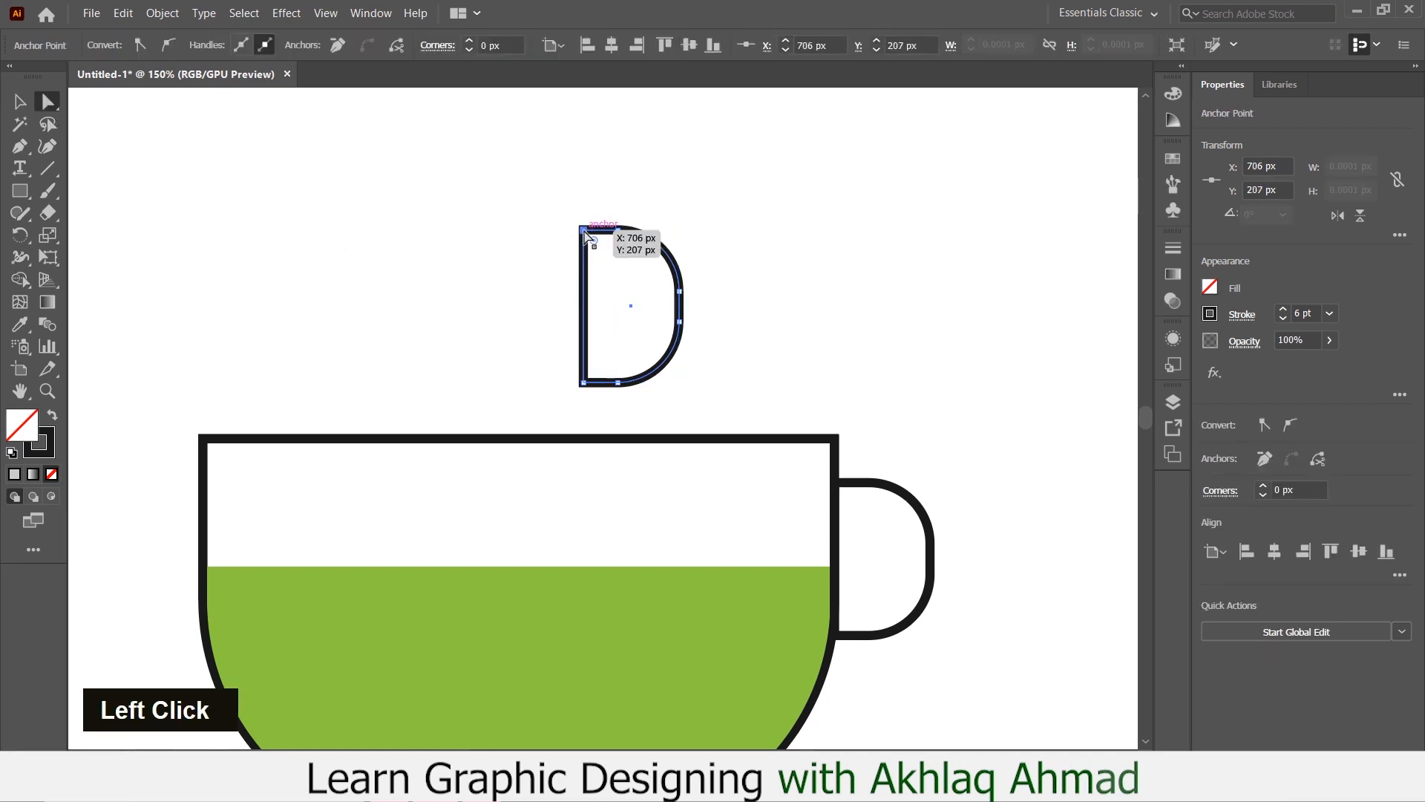
left_click(395, 46)
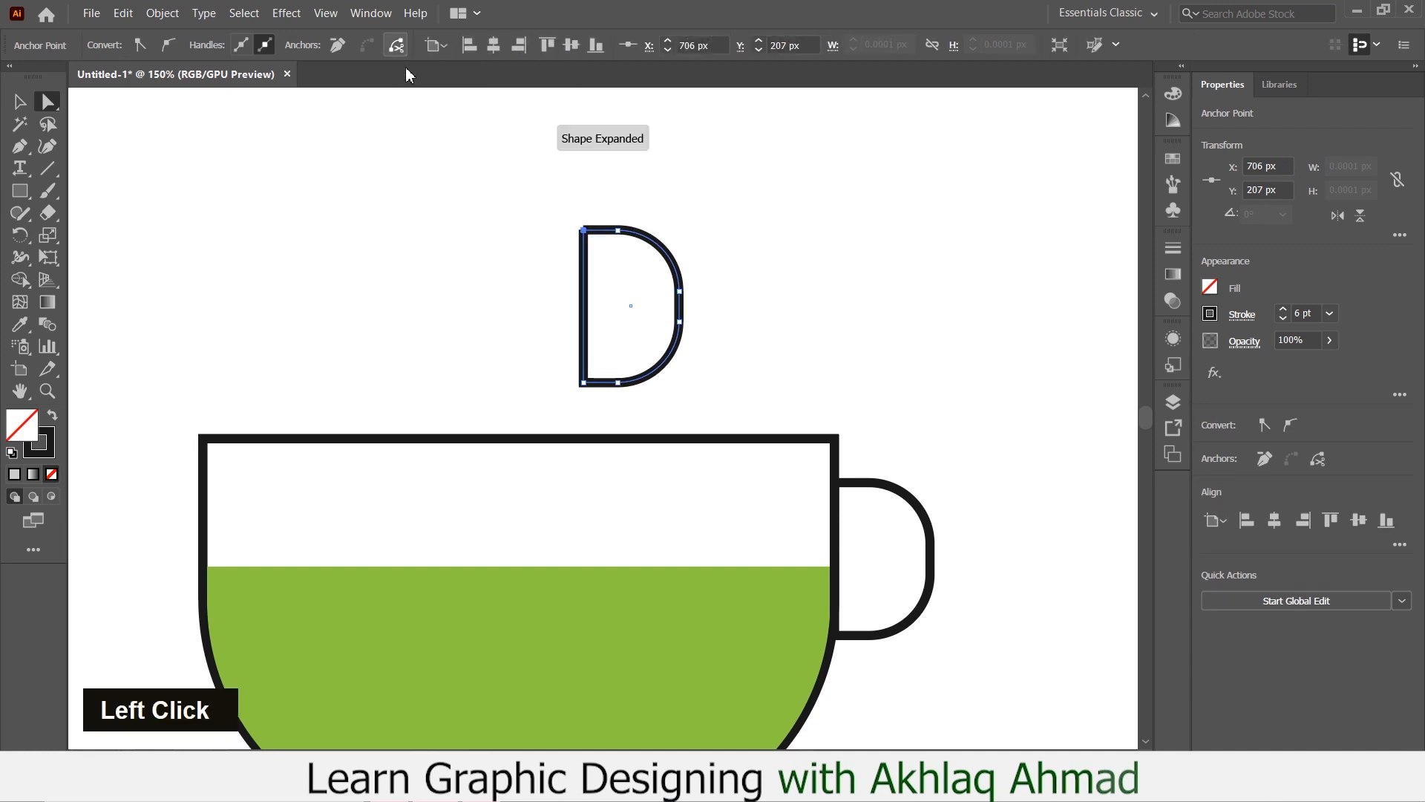
left_click(584, 384)
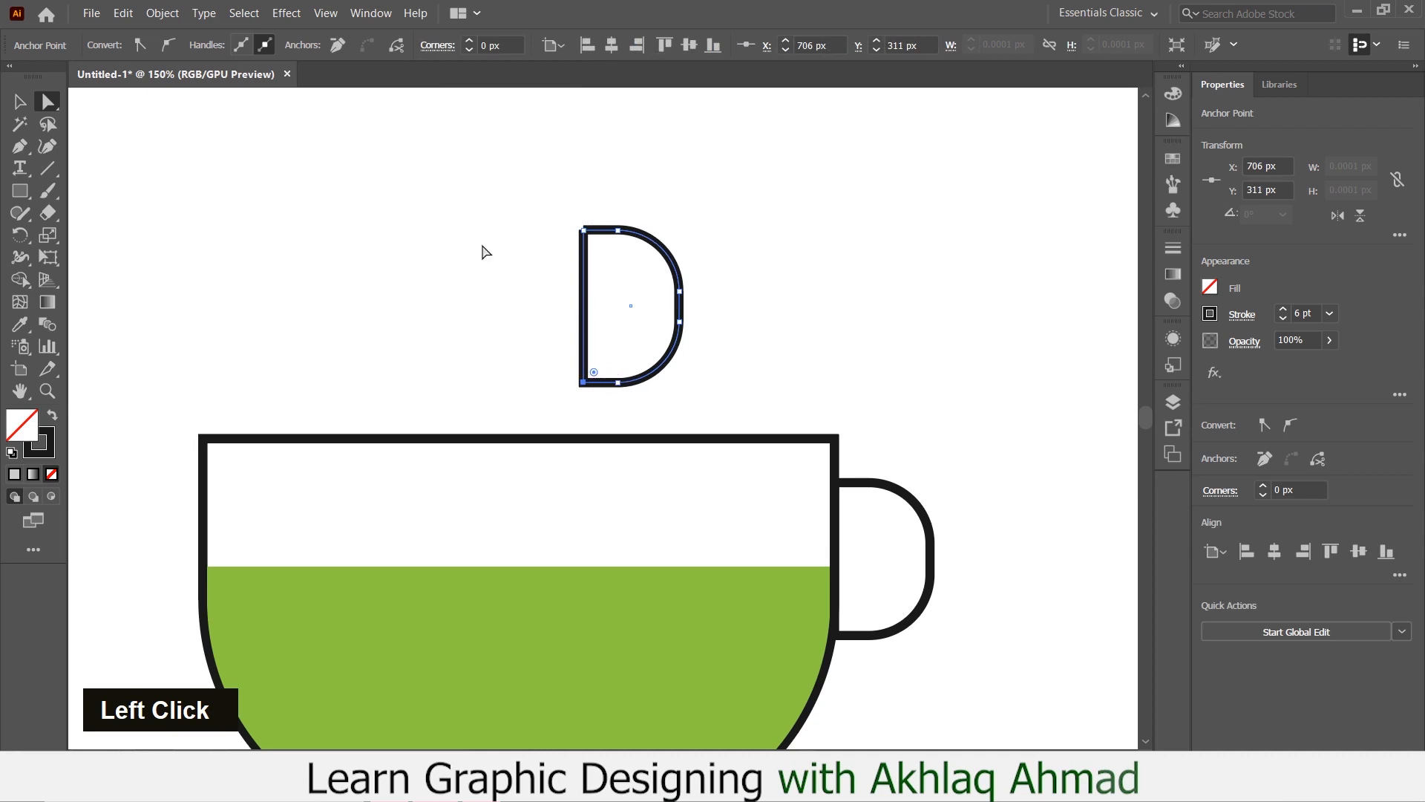
left_click(398, 45)
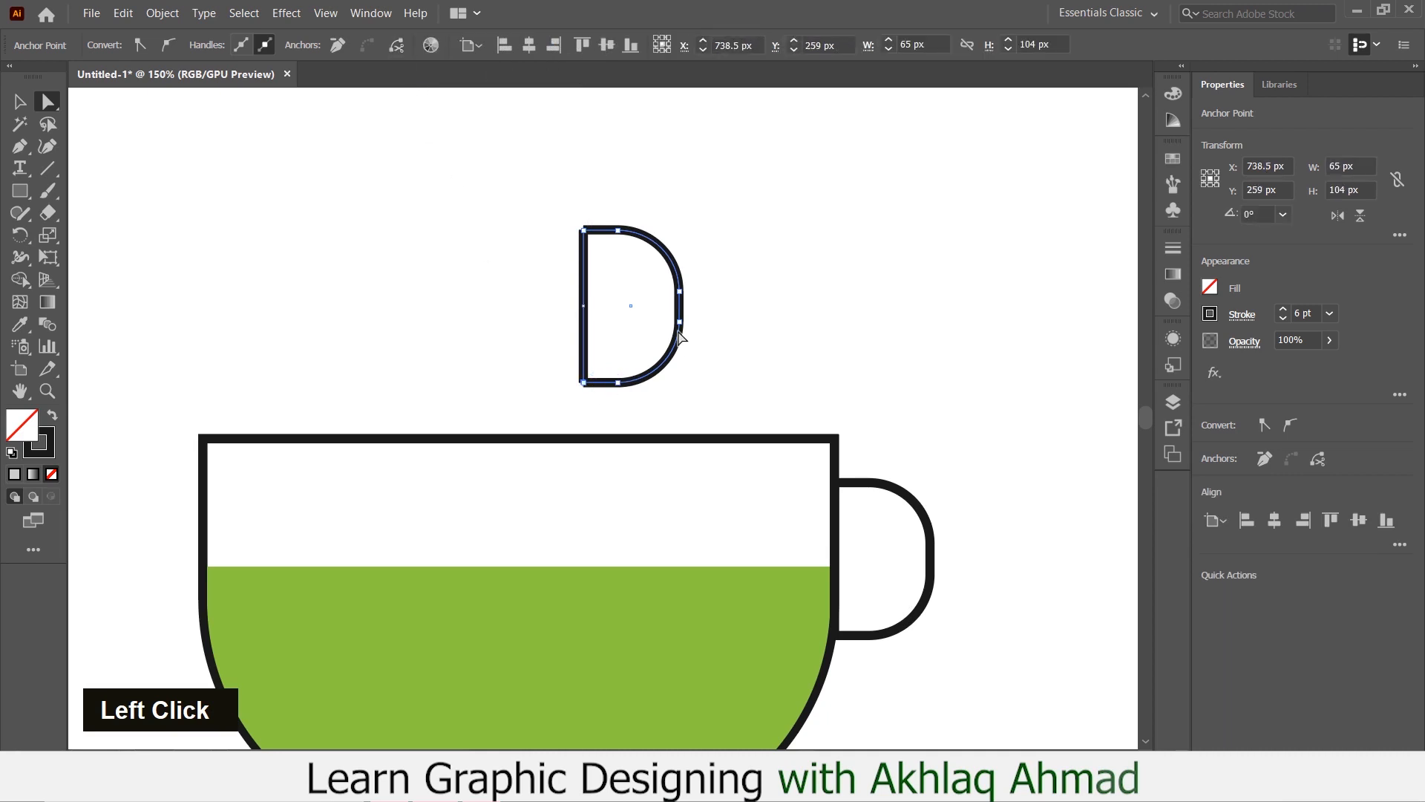
Delete the curved part of the copied handle and move the remaining vertical line about 7 px to the left.
left_click(20, 101)
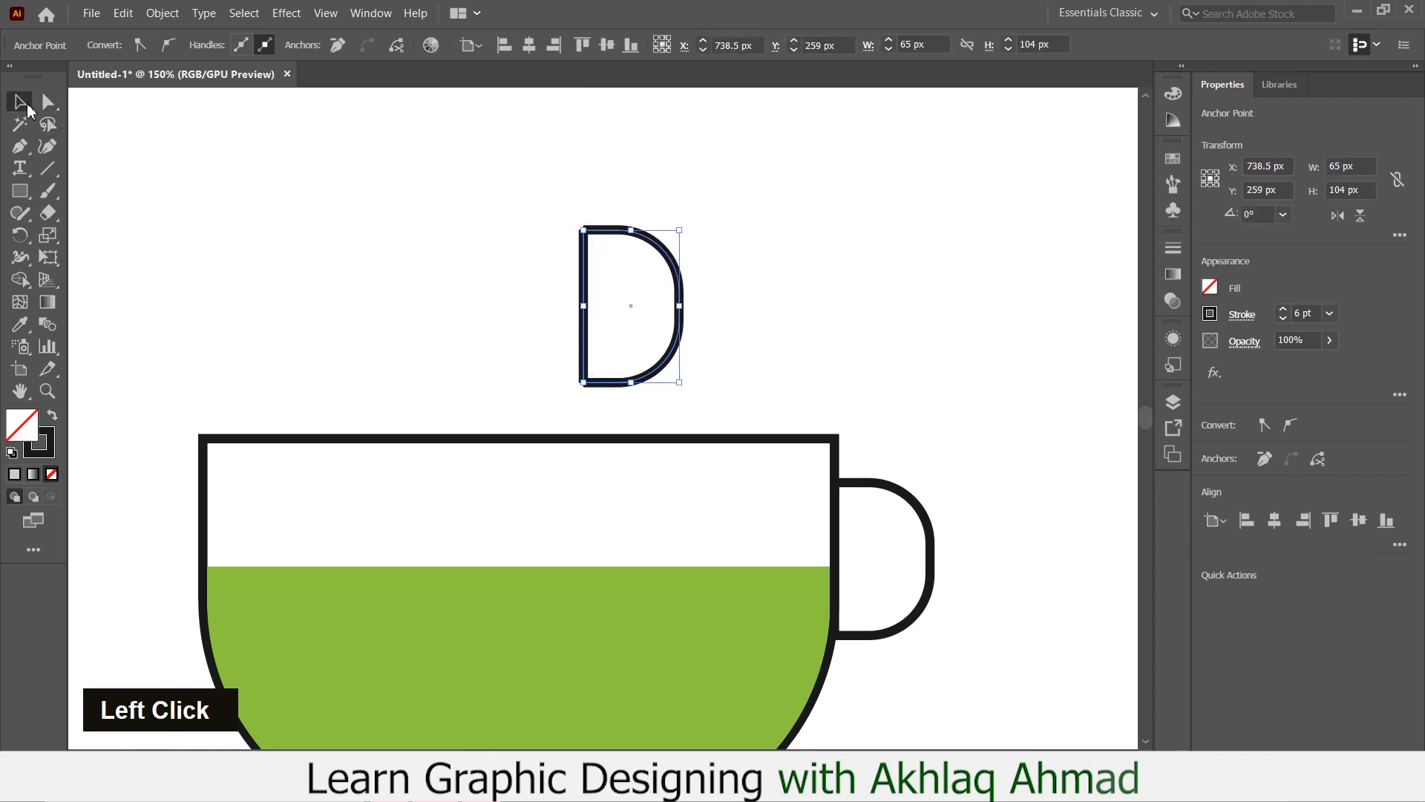
left_click(778, 224)
double_click(648, 337)
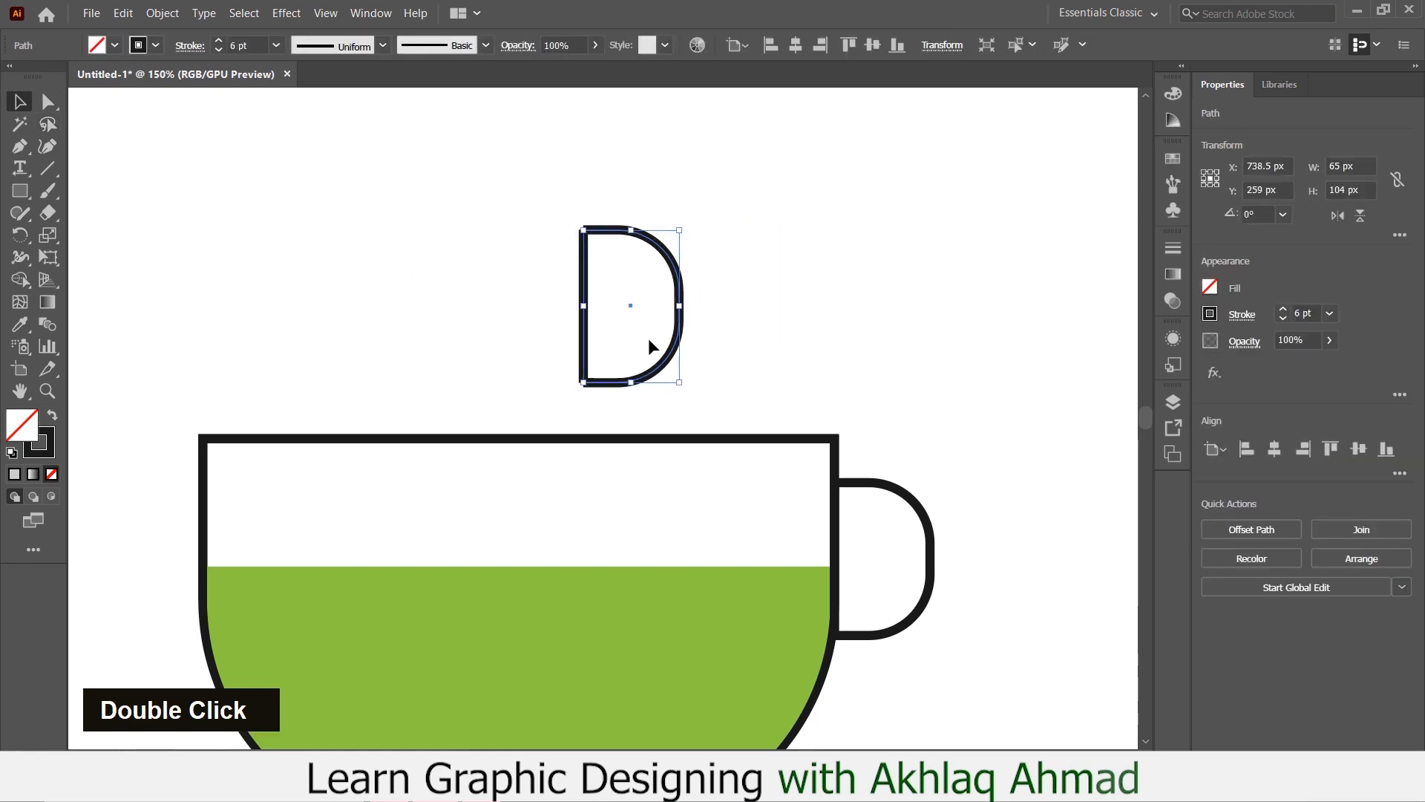
key("Delete")
left_click(582, 337)
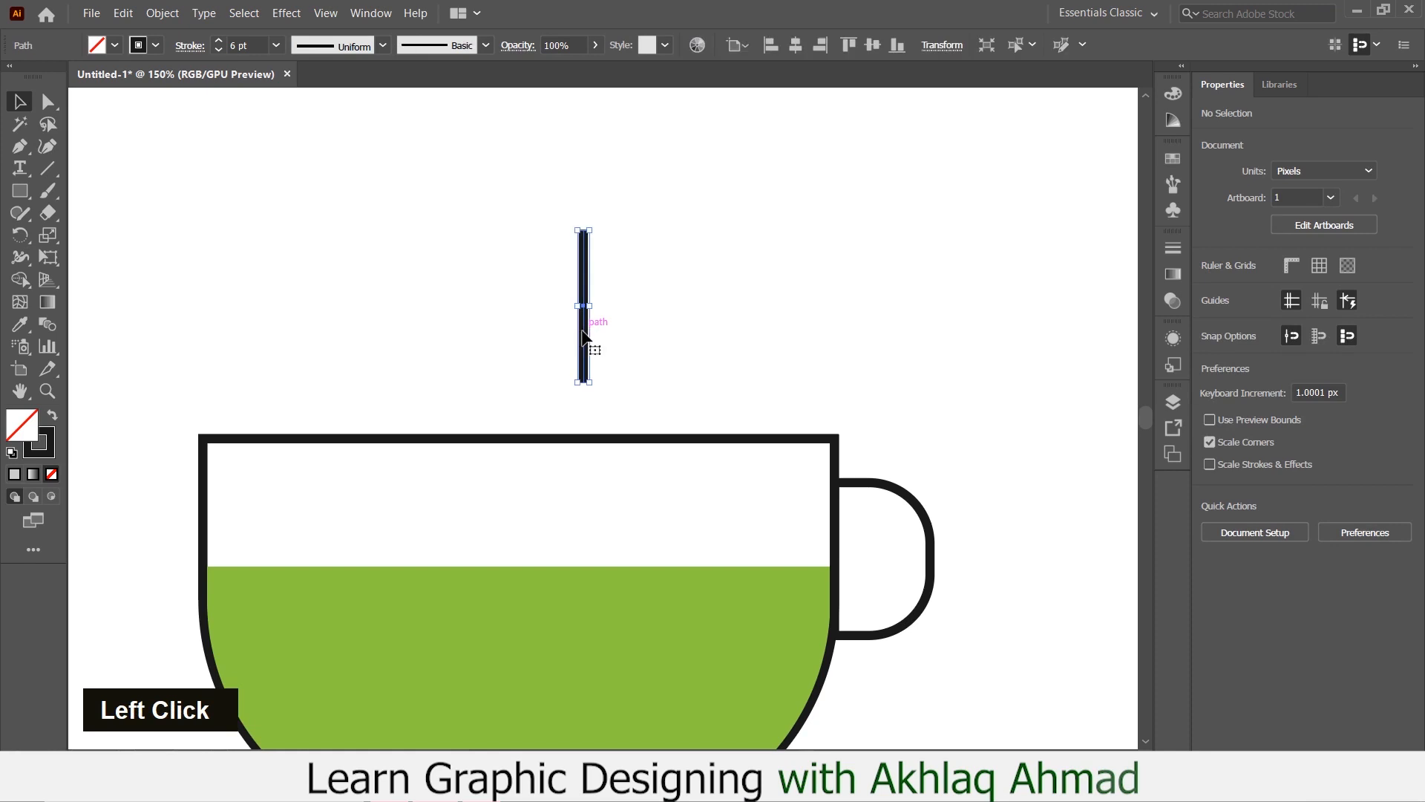
left_click_drag(583, 338, 573, 323)
Move the line's upper anchor point to about X 671, Y 166 px, convert it to smooth and bend the line to the left.
left_click(48, 102)
left_click(572, 230)
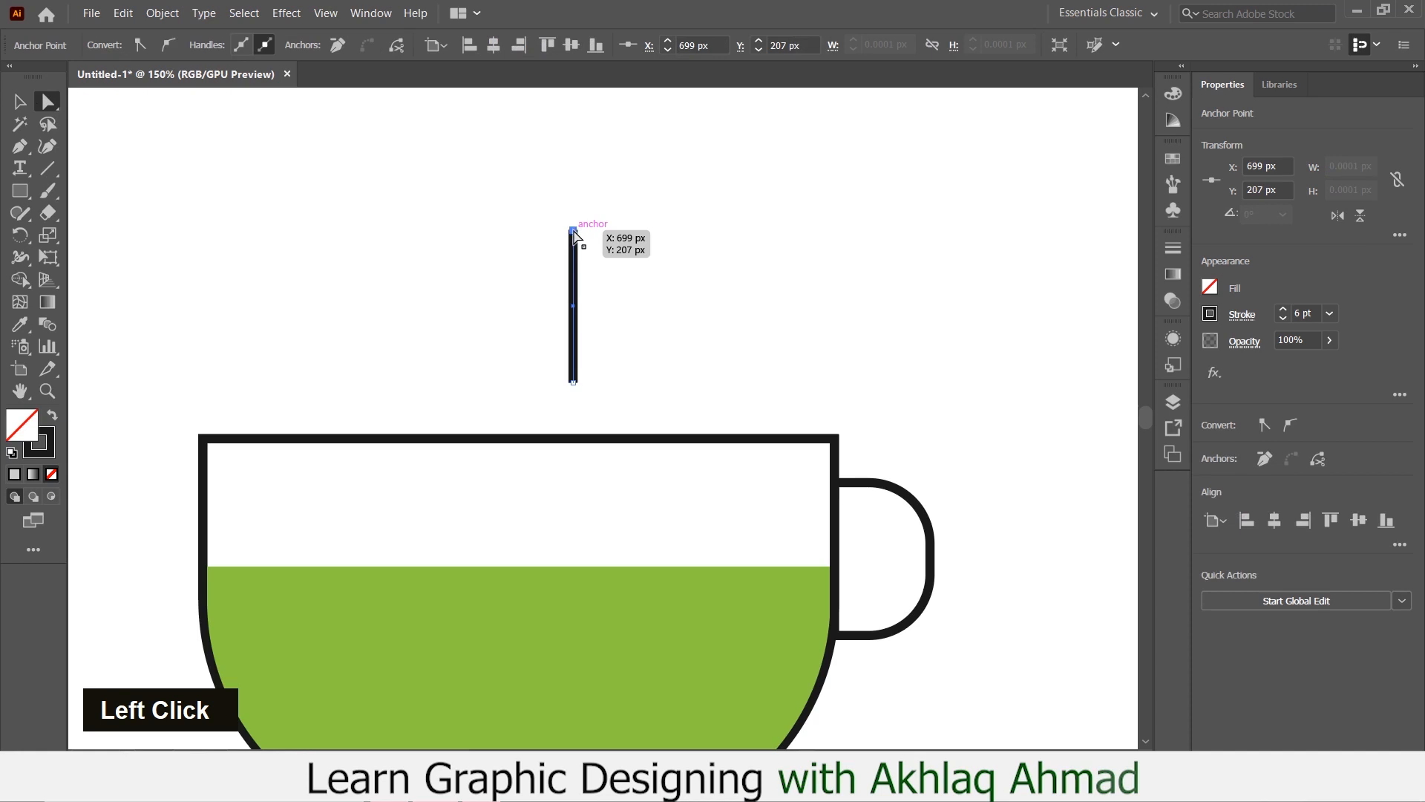
left_click_drag(574, 230, 532, 169)
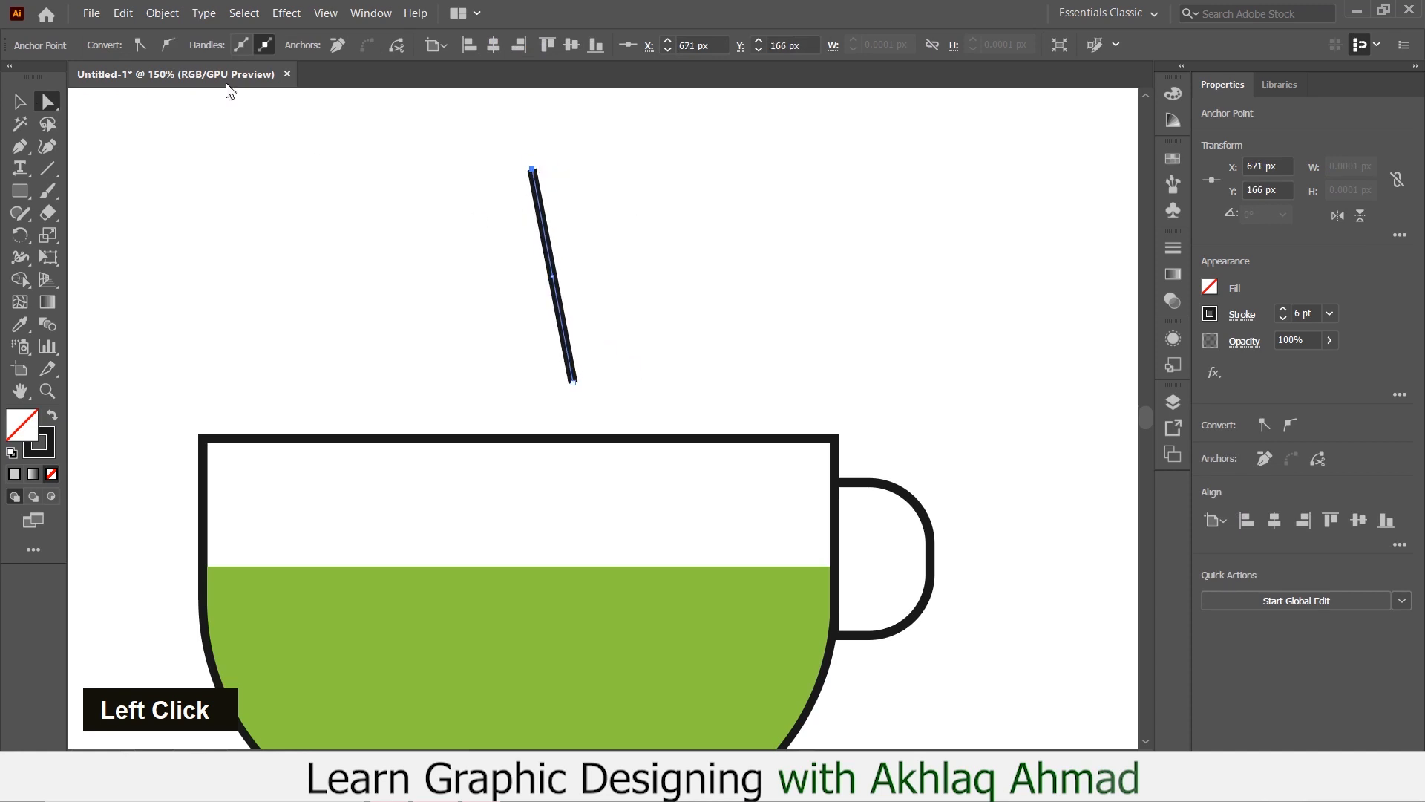
left_click(169, 48)
left_click_drag(532, 216, 490, 283)
Convert the line's lower anchor point to smooth, move it to about X 668 px, and adjust both curve handles into an S-shaped steam line.
left_click(576, 382)
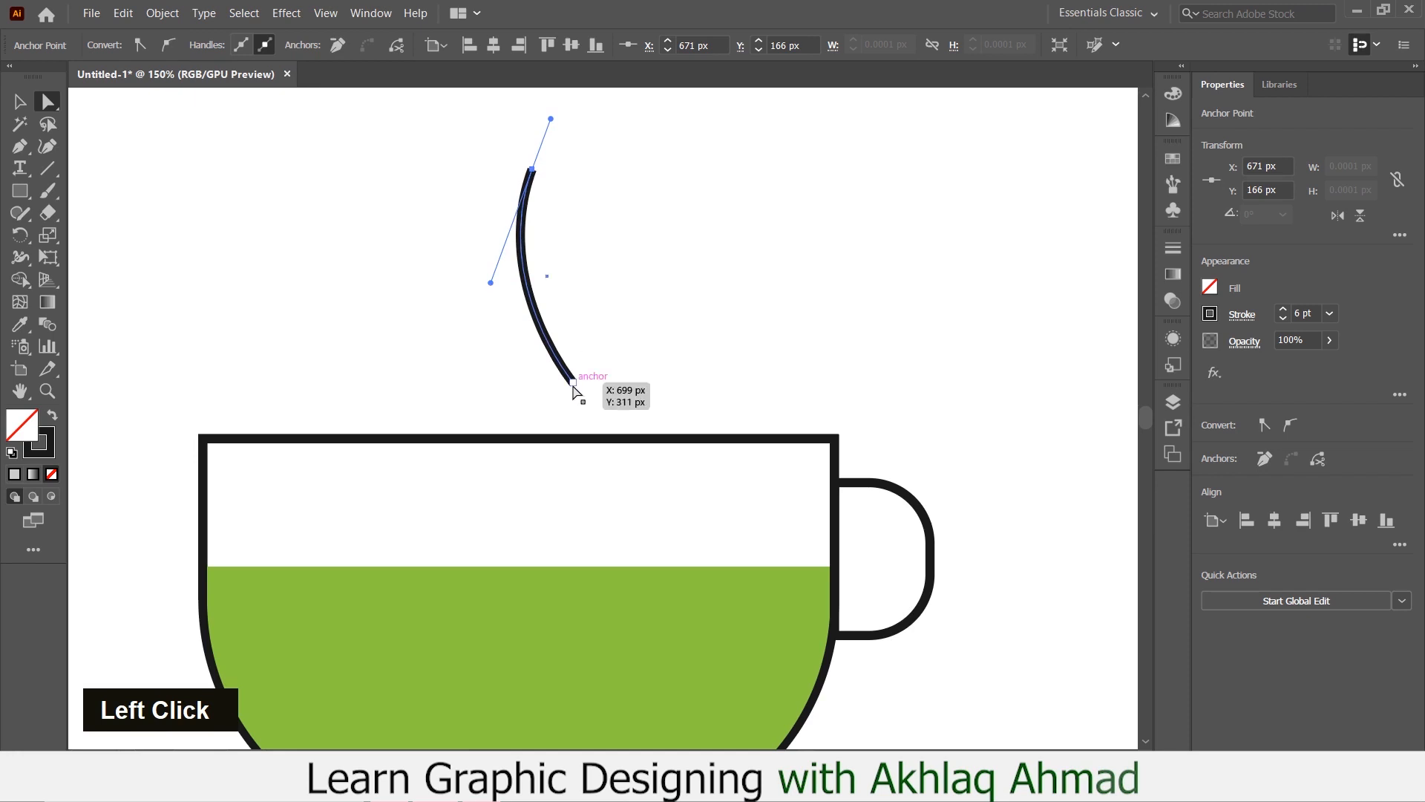
left_click(168, 46)
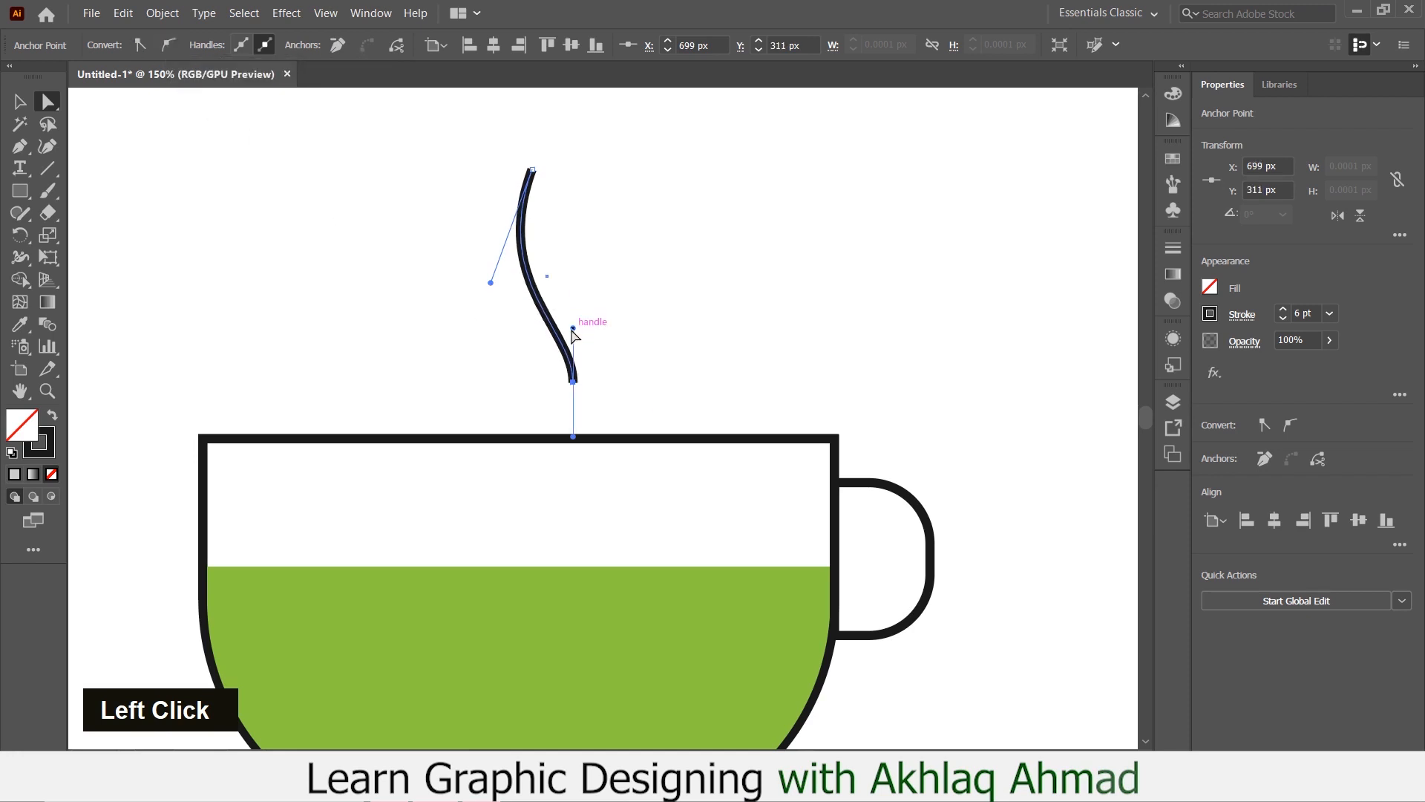
left_click_drag(573, 328, 594, 217)
left_click_drag(573, 381, 527, 382)
left_click_drag(548, 216, 597, 253)
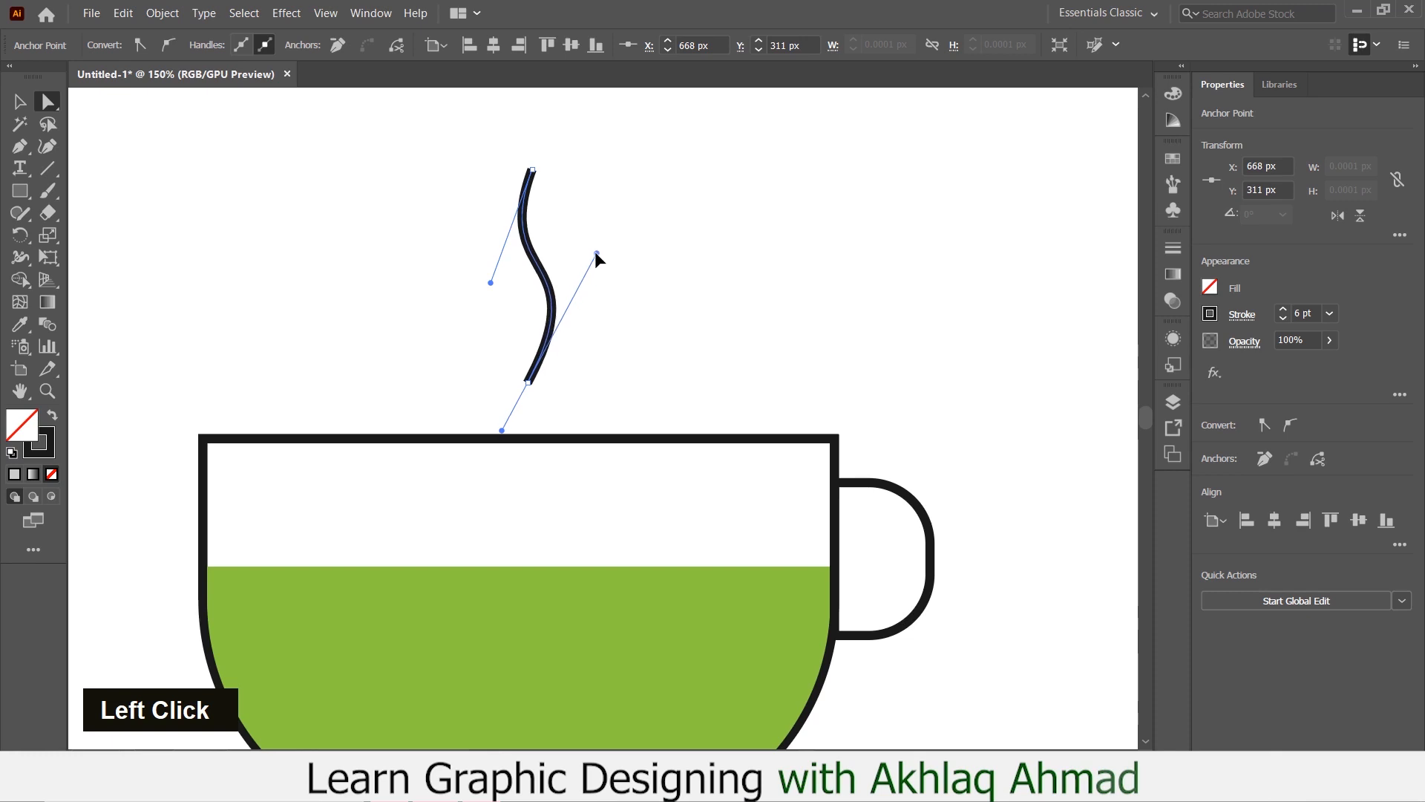
left_click_drag(490, 282, 477, 274)
left_click(100, 135)
Move the S-shaped steam line about 28 px to the left and 9 px down, above the cup's rim.
left_click(20, 102)
left_click(663, 294)
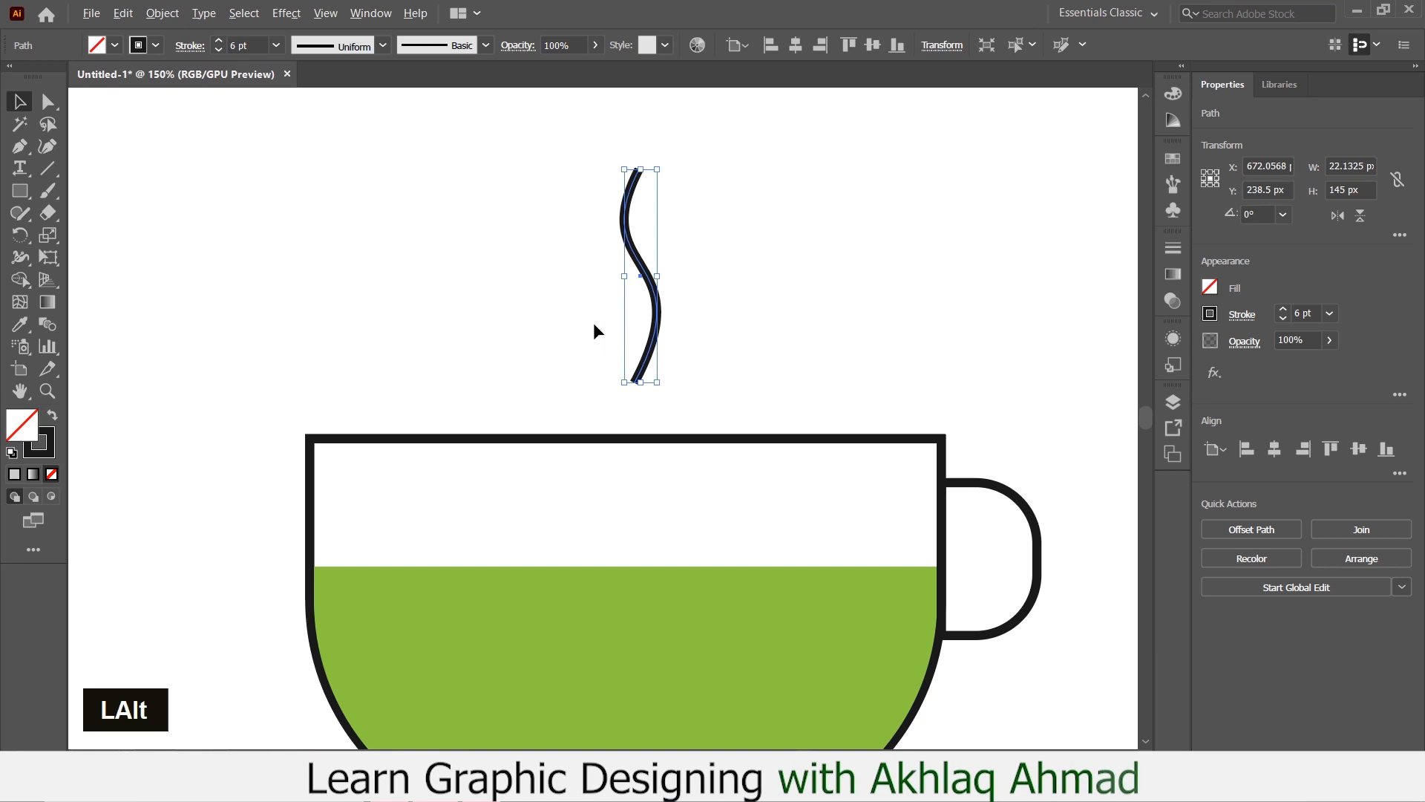
scroll(603, 330, "up", 1)
scroll(618, 350, "up", 1)
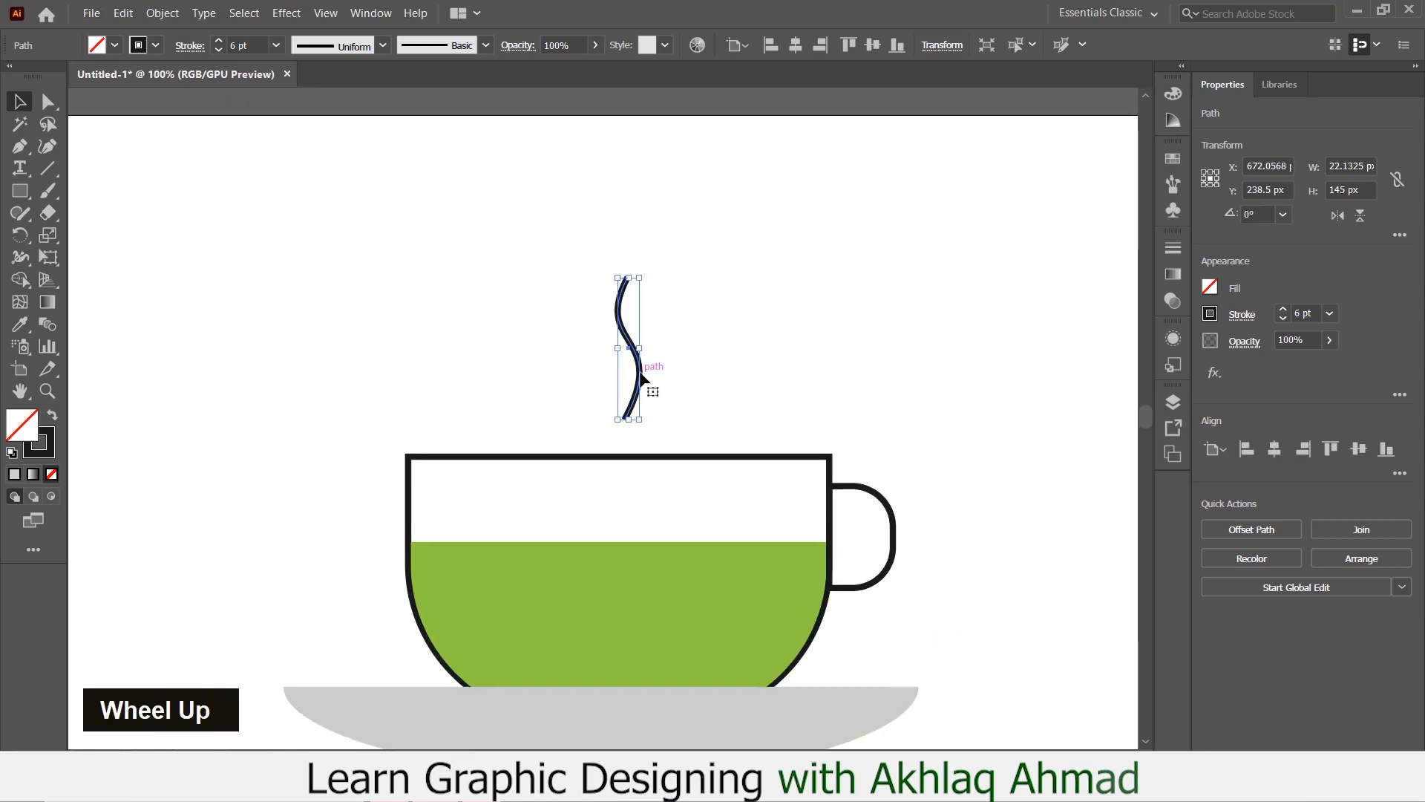
left_click_drag(636, 382, 611, 388)
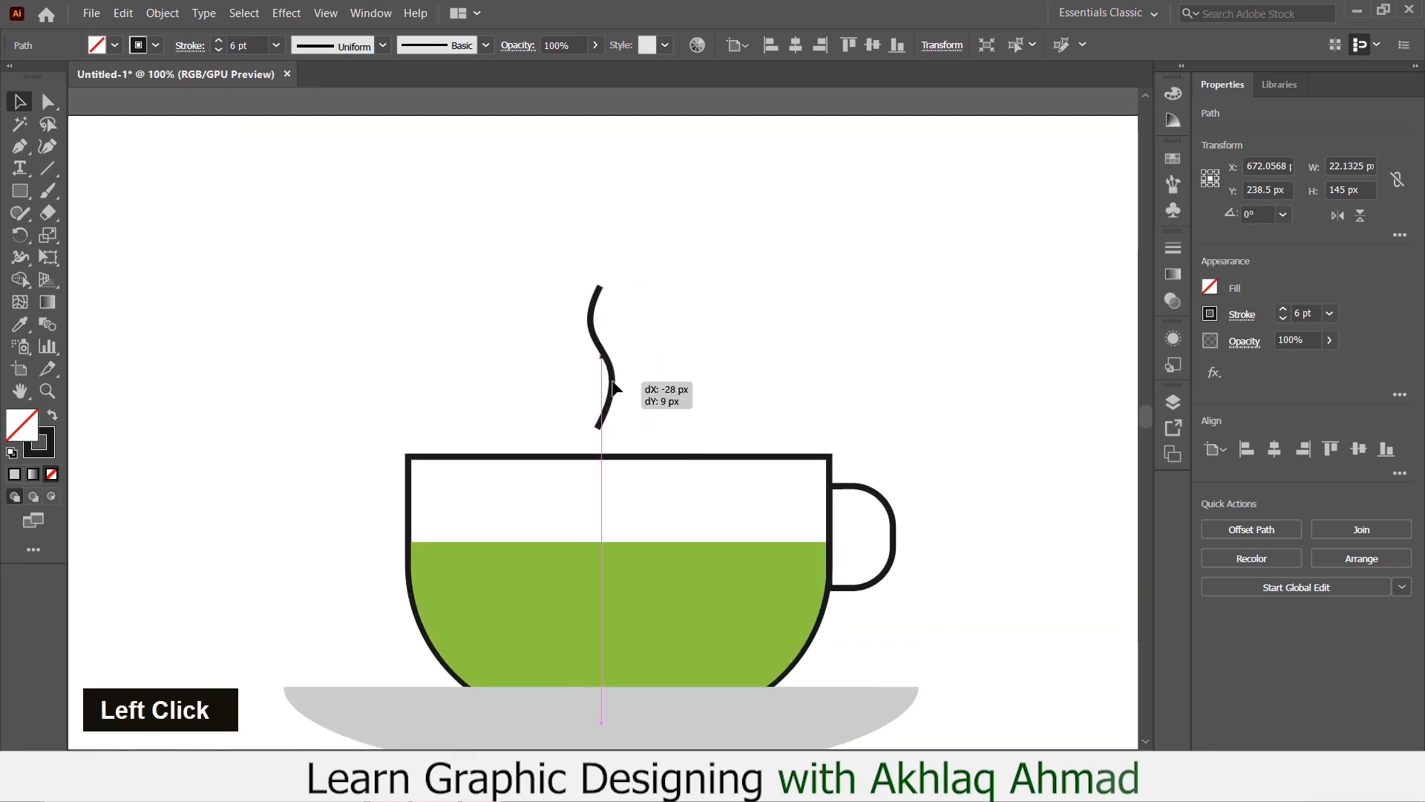
Give the steam line a grey stroke of R=179 G=179 B=179, and deselect it.
left_click(156, 46)
left_click(131, 134)
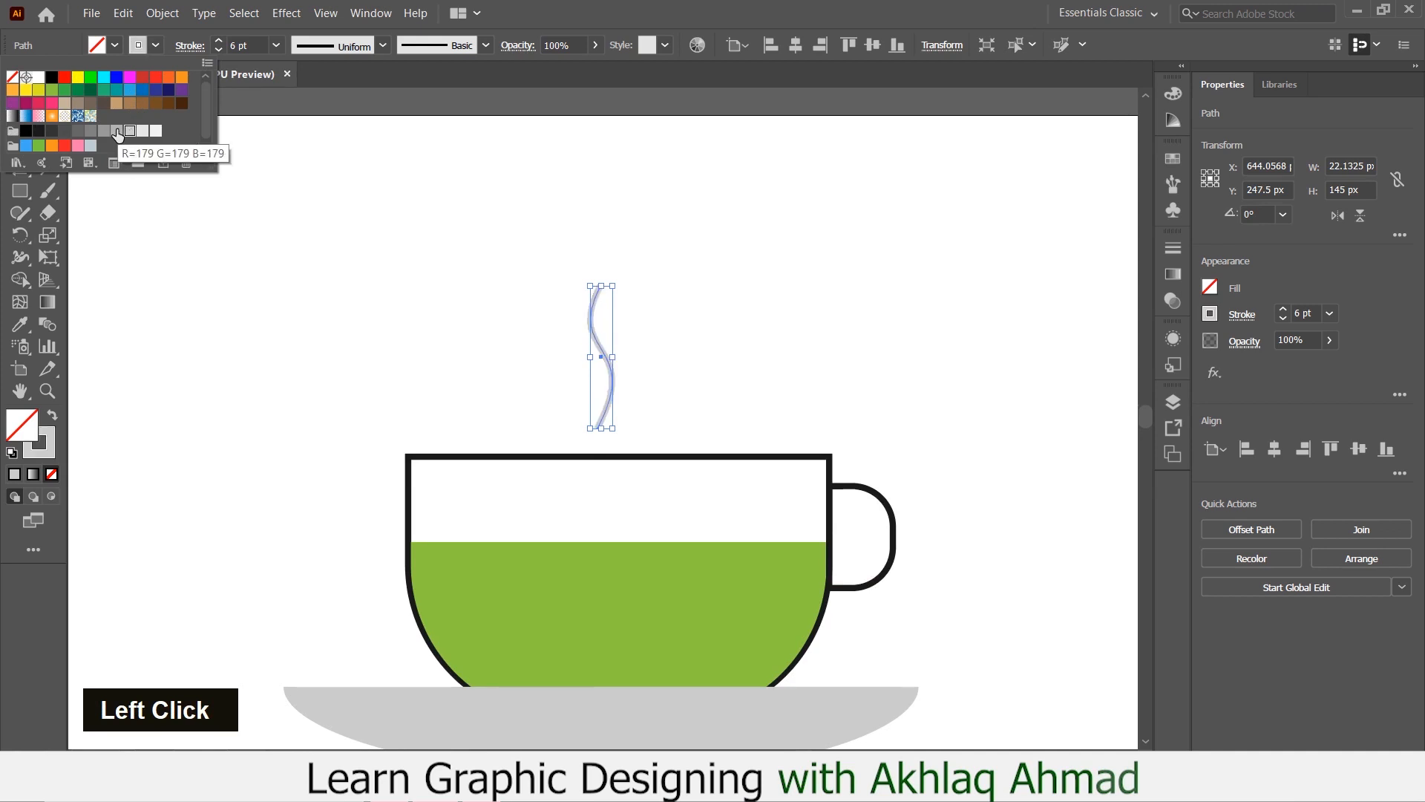
double_click(686, 275)
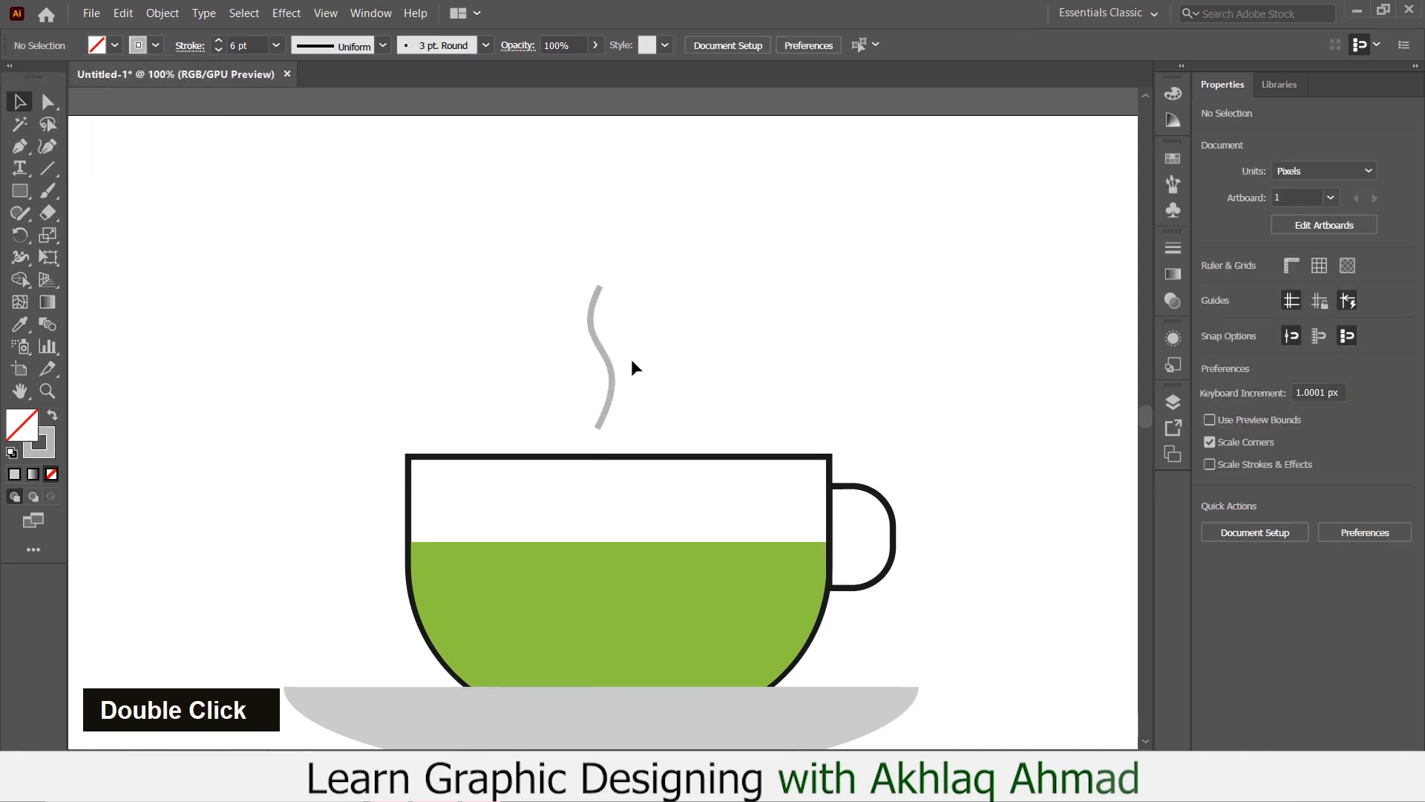
Duplicate the steam line to the right to make three parallel steam lines, together about 85 px wide.
left_click(608, 367)
scroll(608, 367, "up", 3)
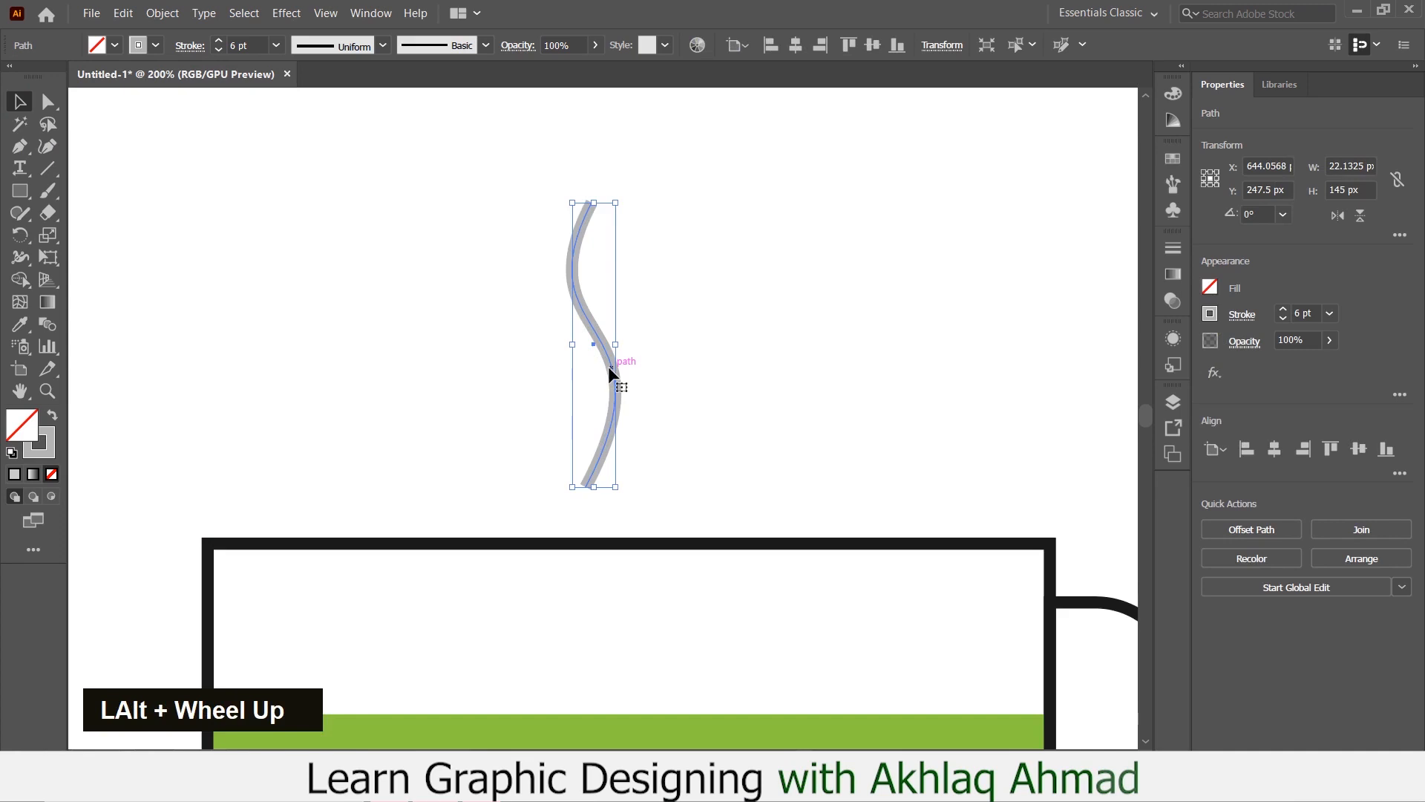
scroll(608, 367, "up", 1)
left_click_drag(597, 397, 728, 408)
left_click(876, 351)
Select all three steam lines and apply the symmetrical width profile that tapers to a point at both ends.
left_click_drag(884, 306, 488, 367)
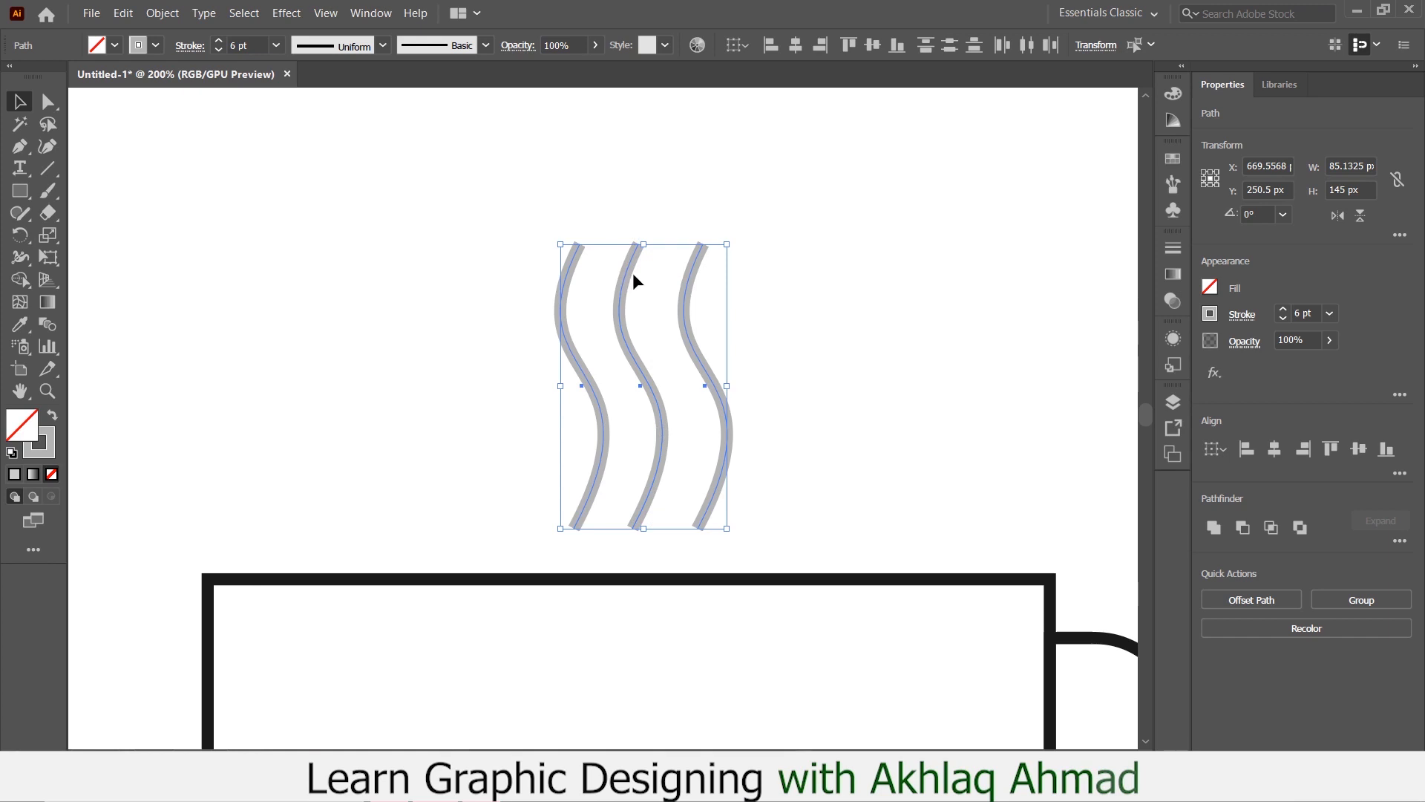
left_click(338, 46)
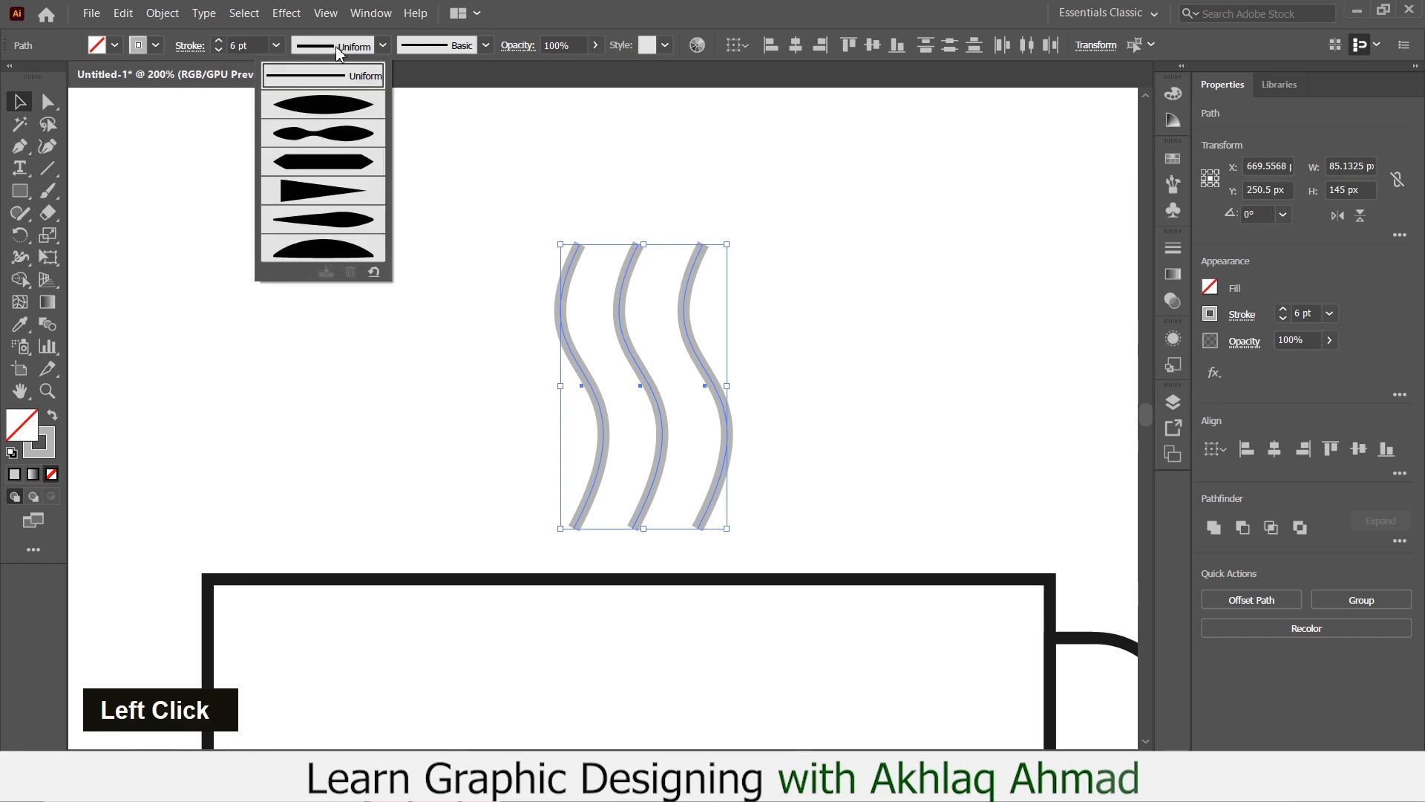
left_click(333, 110)
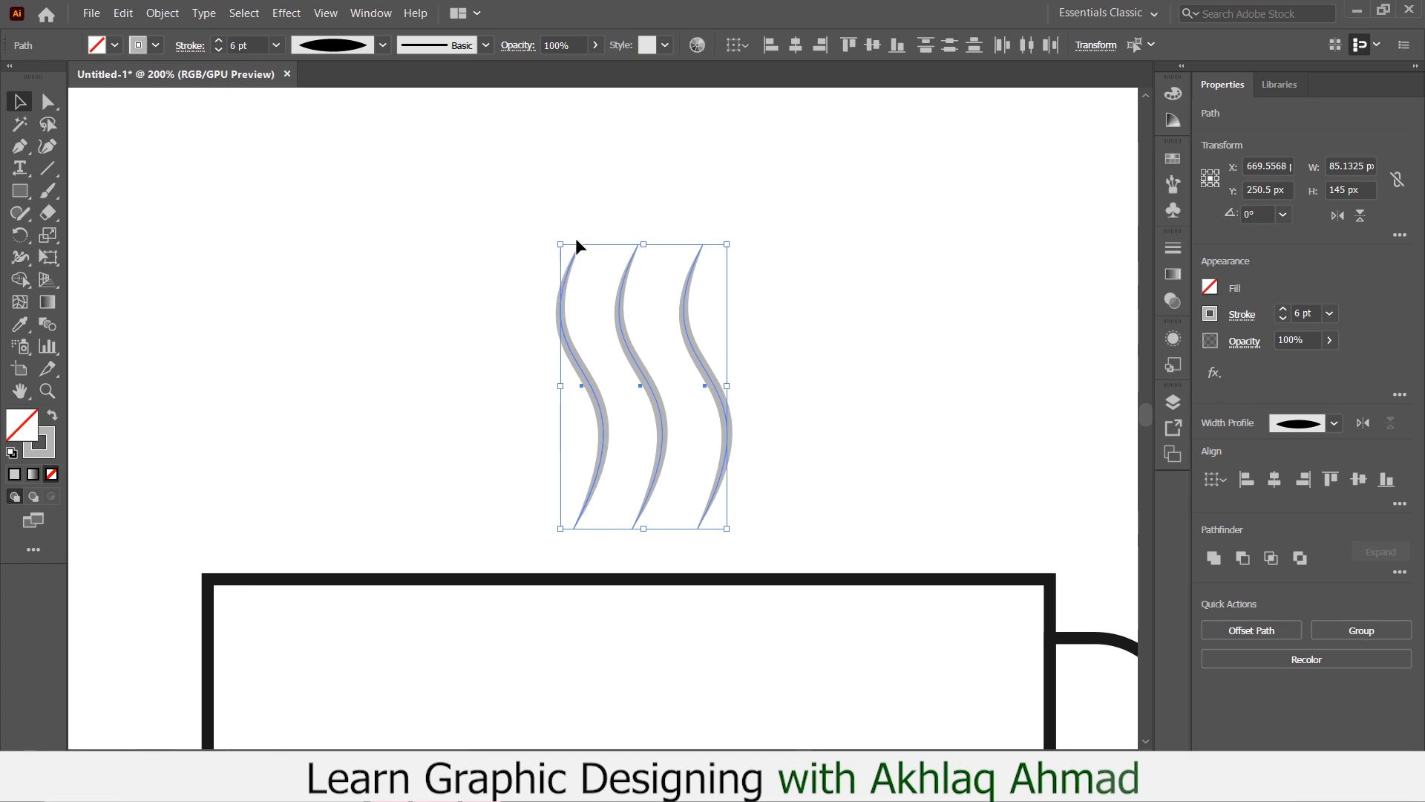
Move the three tapered steam lines about 4 px to the left and 8 px down, closer to the cup's rim.
left_click_drag(689, 354, 685, 366)
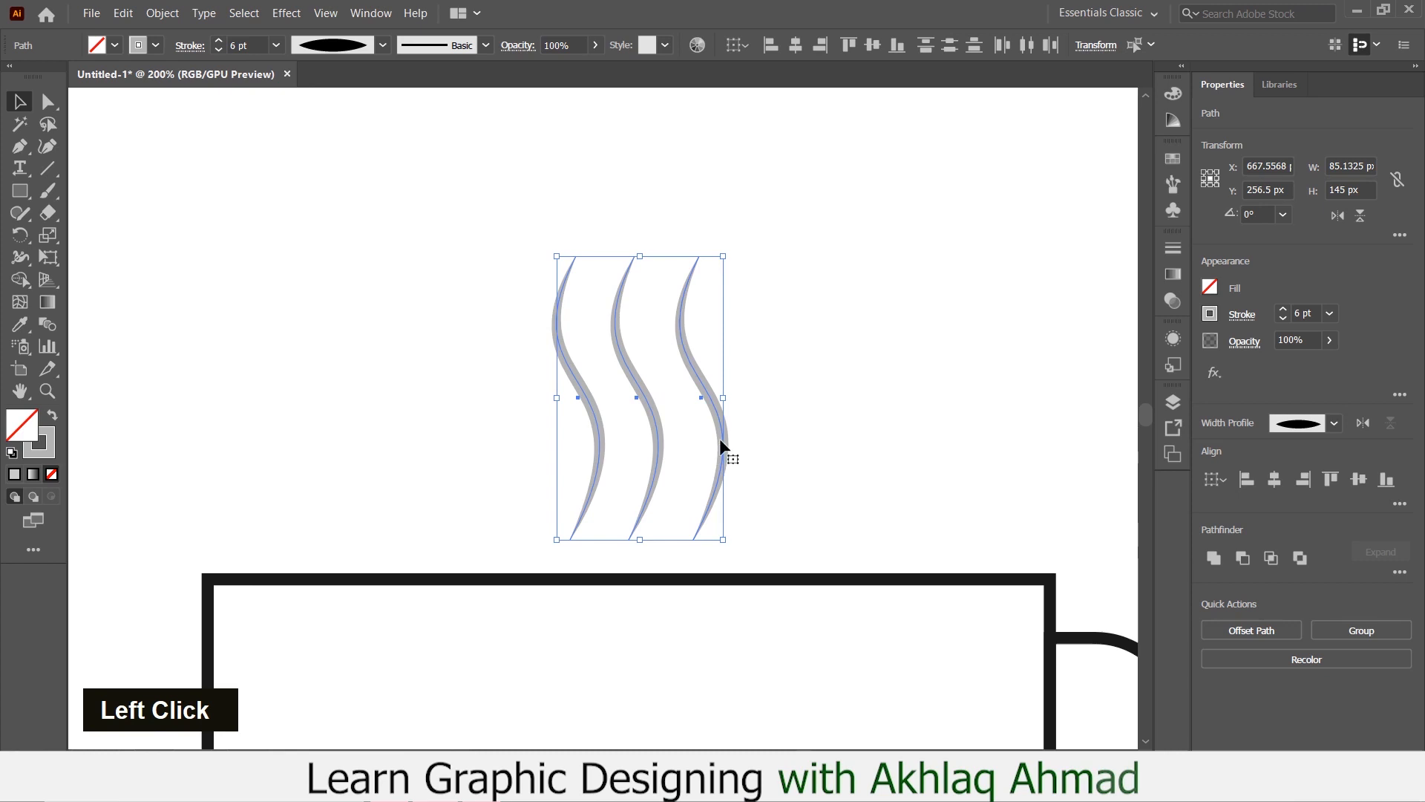
left_click_drag(718, 411, 712, 417)
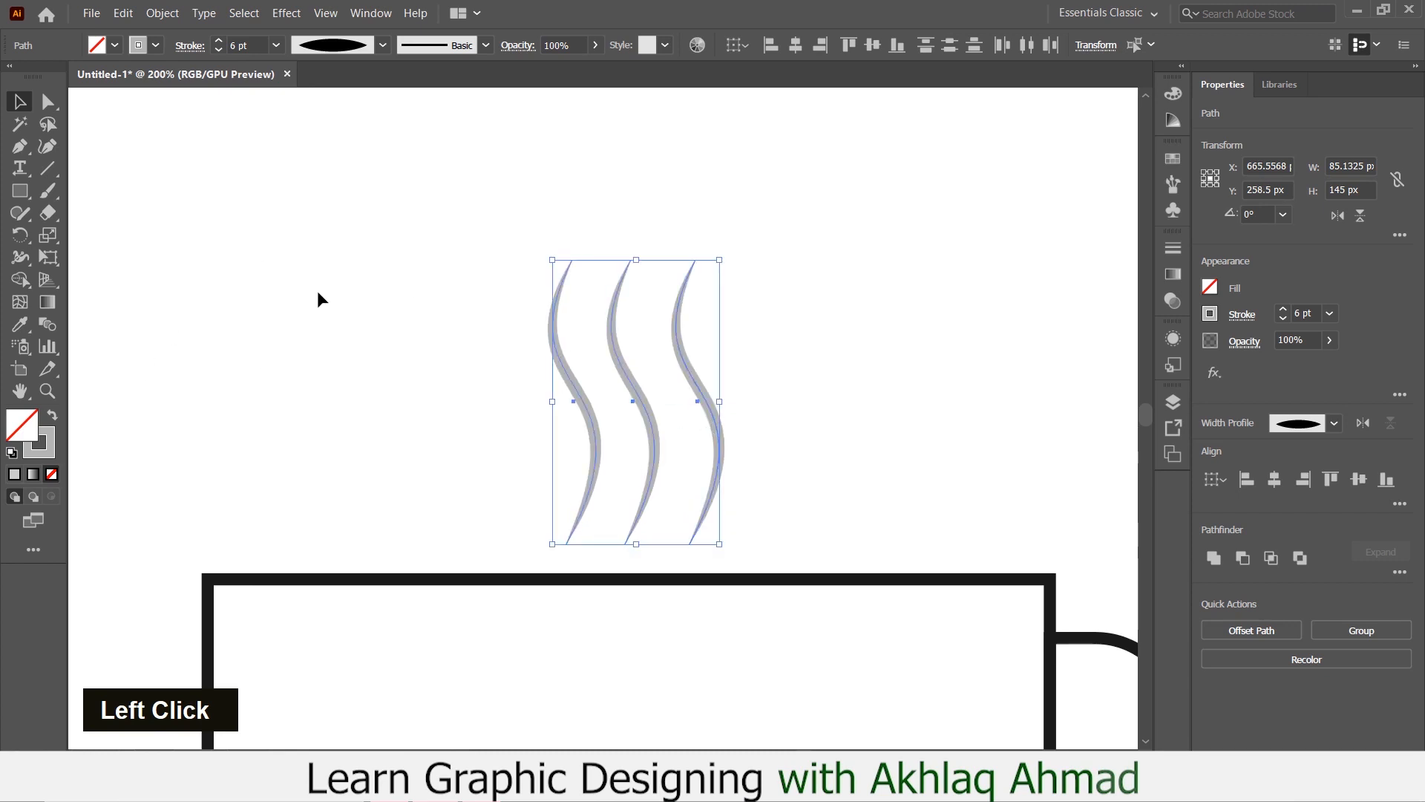
left_click(354, 46)
left_click(525, 334)
left_click(742, 447)
scroll(742, 447, "down", 4, "alt")
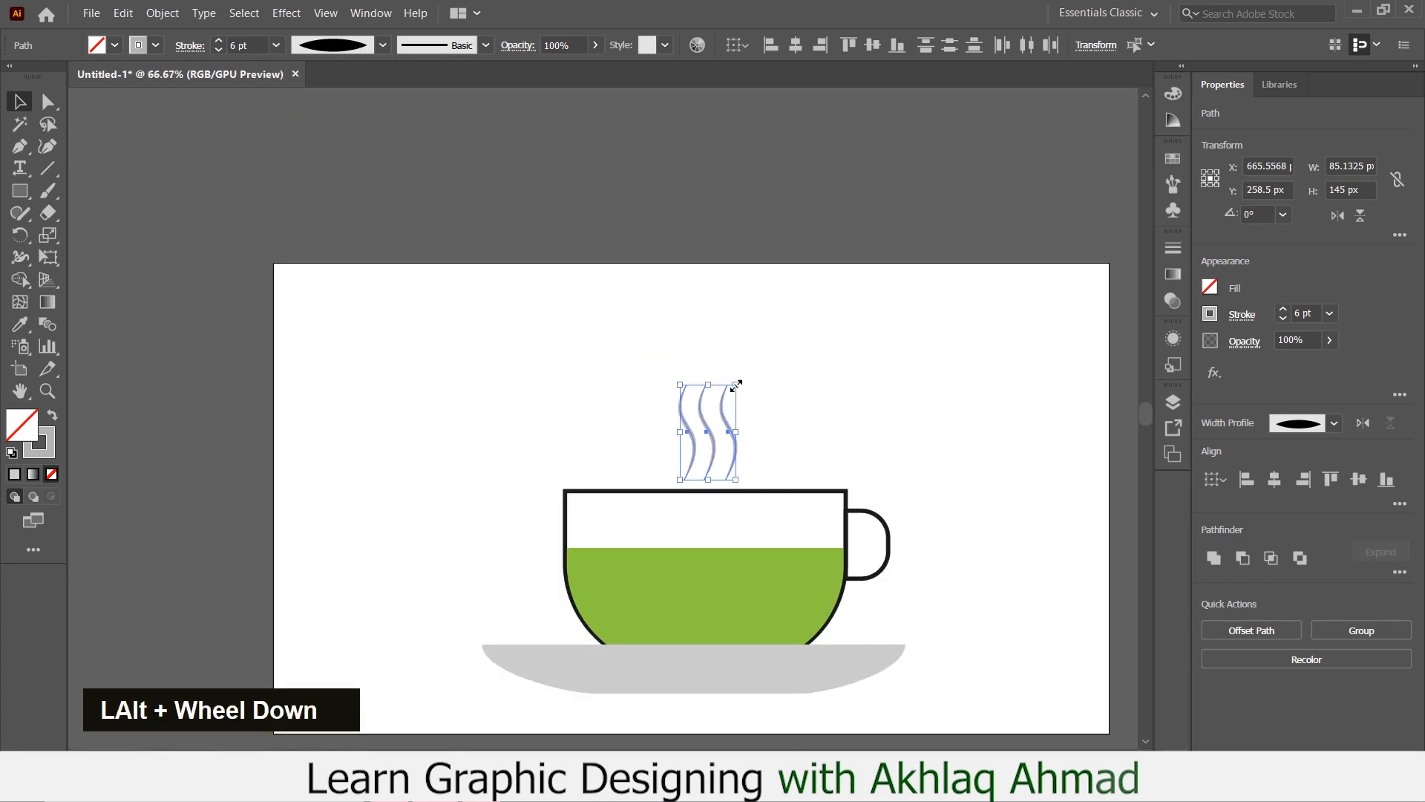